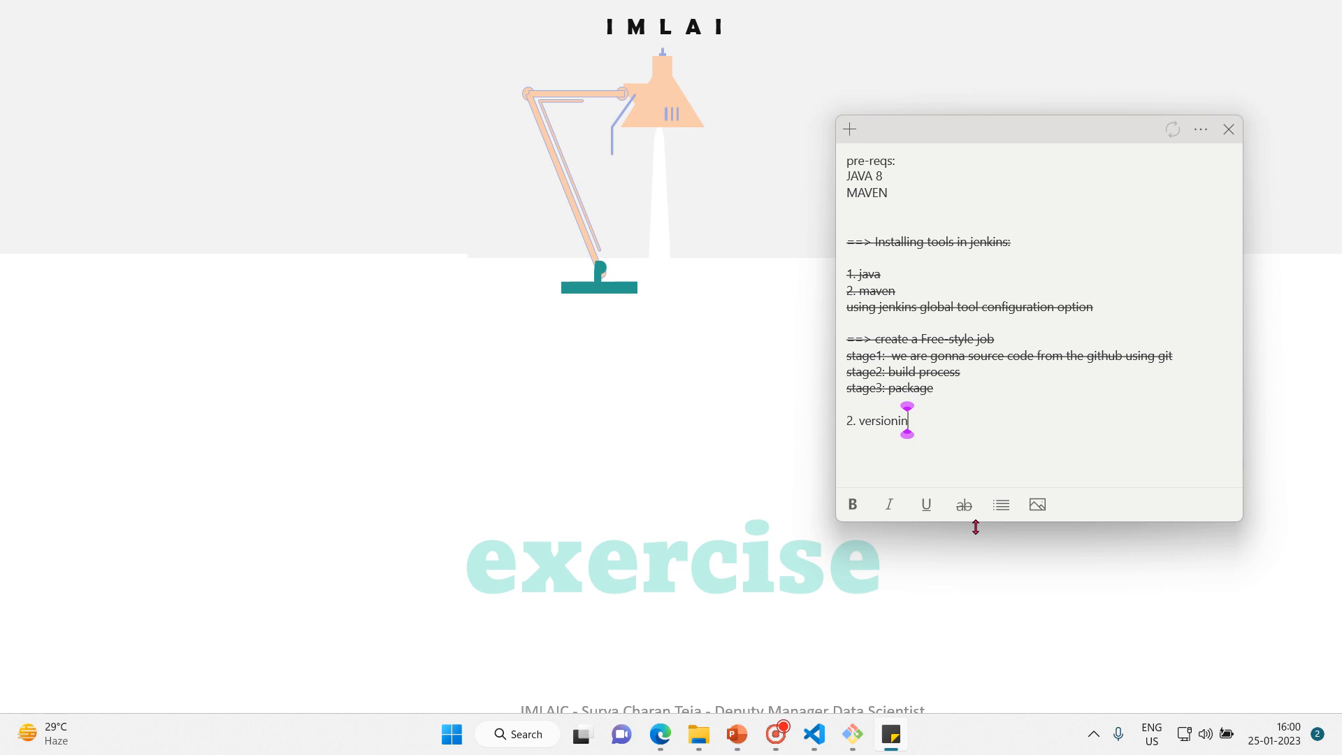
Complete the note heading as "2. versioning artifacts" and add the item "- versioning using environment variables" below it.
text(ifact)
text(s)
key(Return)
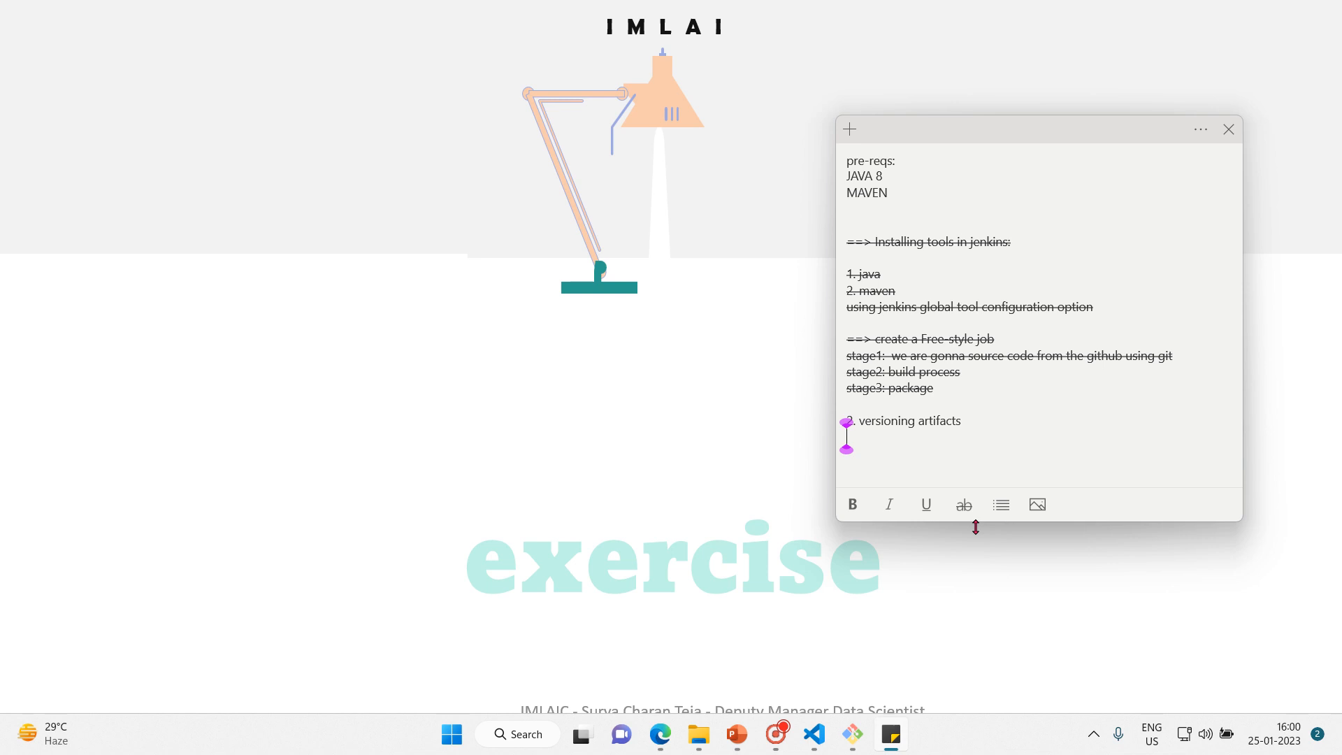
text(-)
text(versioning using envi)
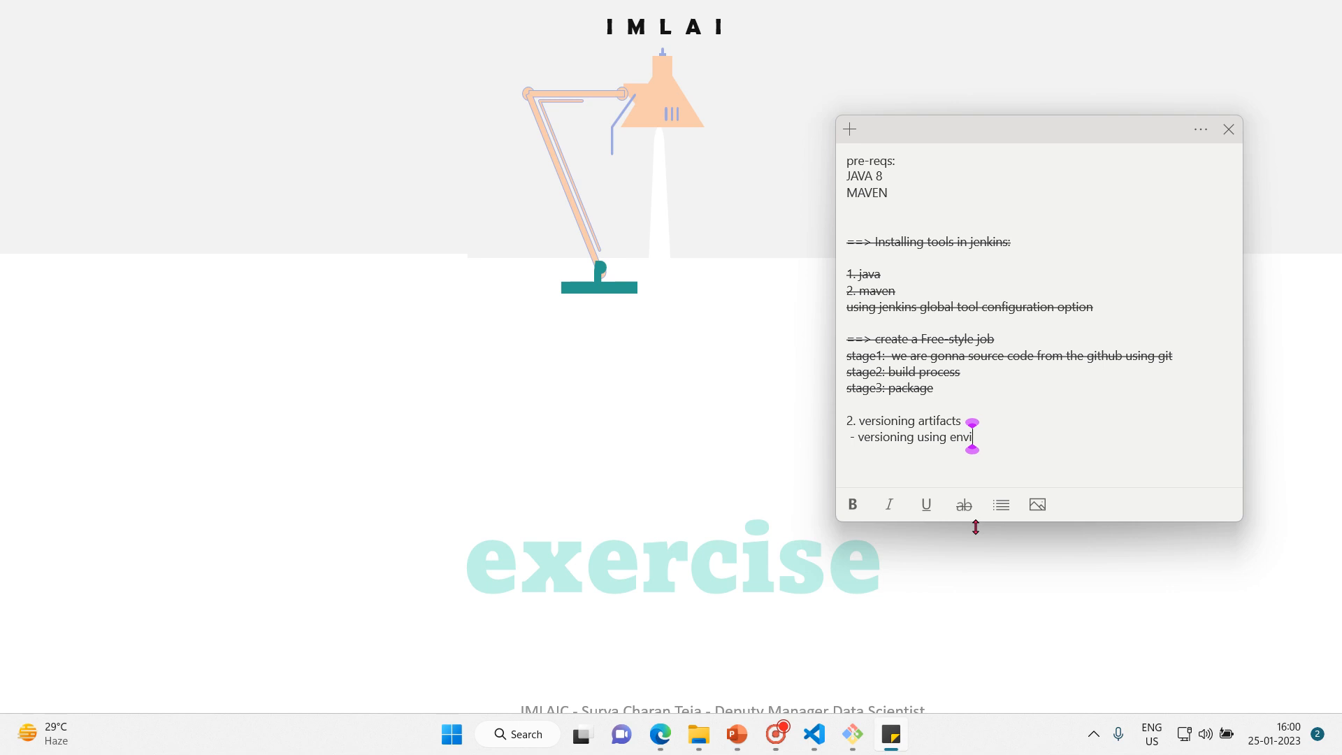
text(ronment varia)
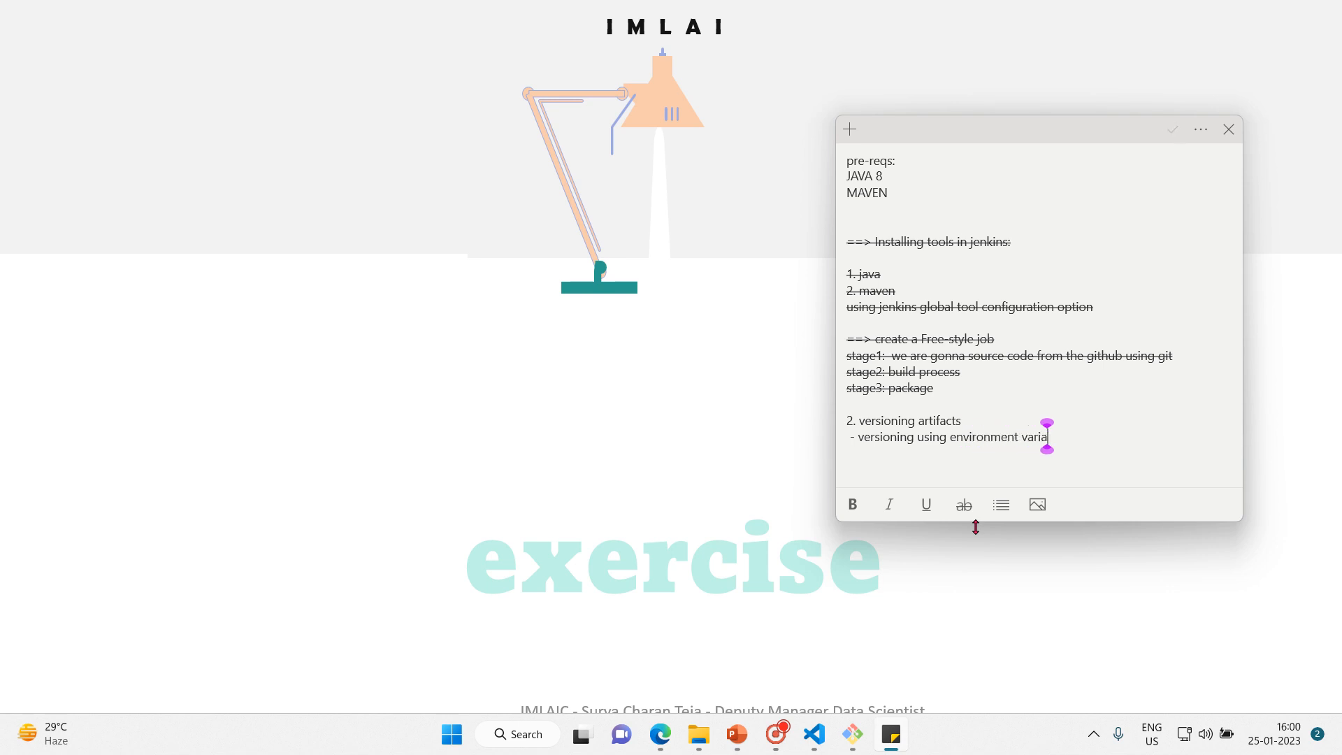
text(bles)
Add a second item to the note reading "- versioning using parameter".
key(Return)
text(- versioning)
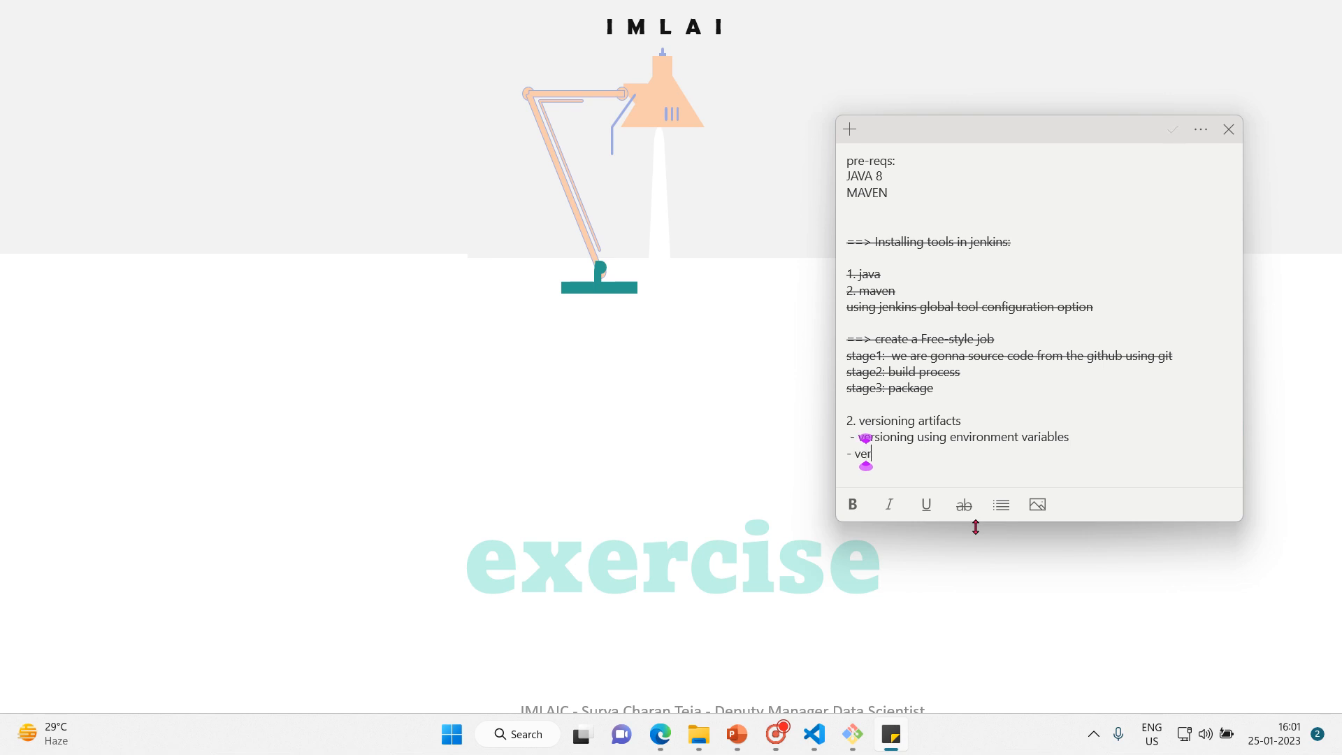
key(Left)
key(Left)
key(Left)
key(Left)
key(Left)
key(Left)
key(Left)
key(Left)
key(Left)
key(Left)
key(Right)
key(Right)
key(Right)
key(Right)
key(Right)
key(Right)
key(Right)
key(Right)
key(Right)
key(Right)
key(Return)
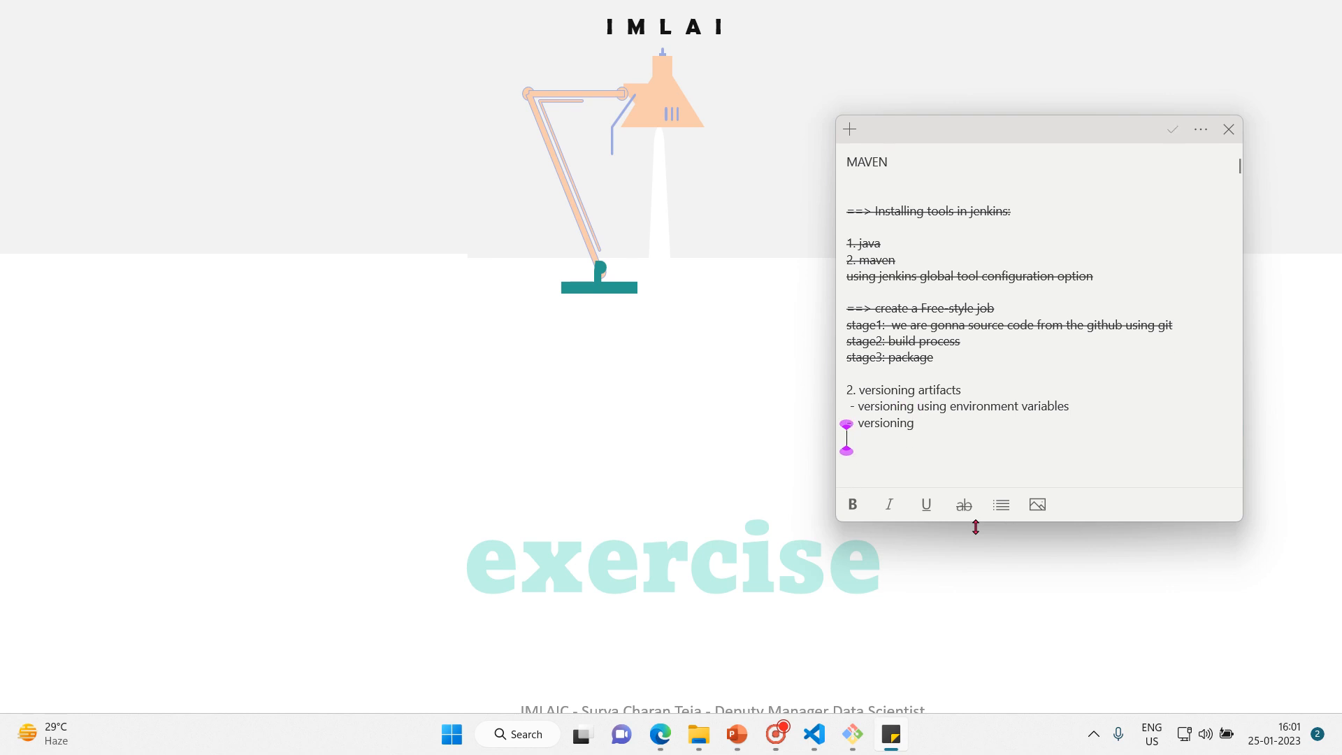
key(BackSpace)
text(using parameter)
Add a third item to the note reading "- versioning using plugin".
key(Return)
text(-)
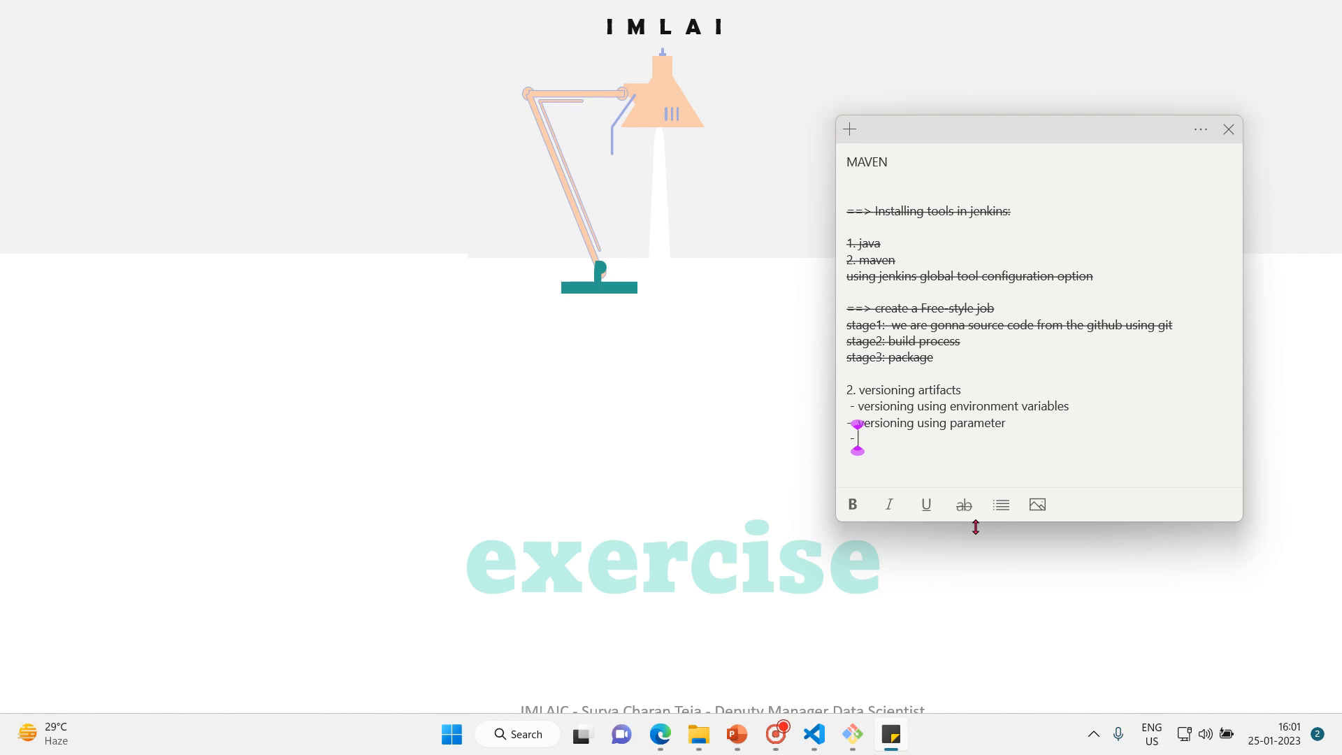
text(versioning usi)
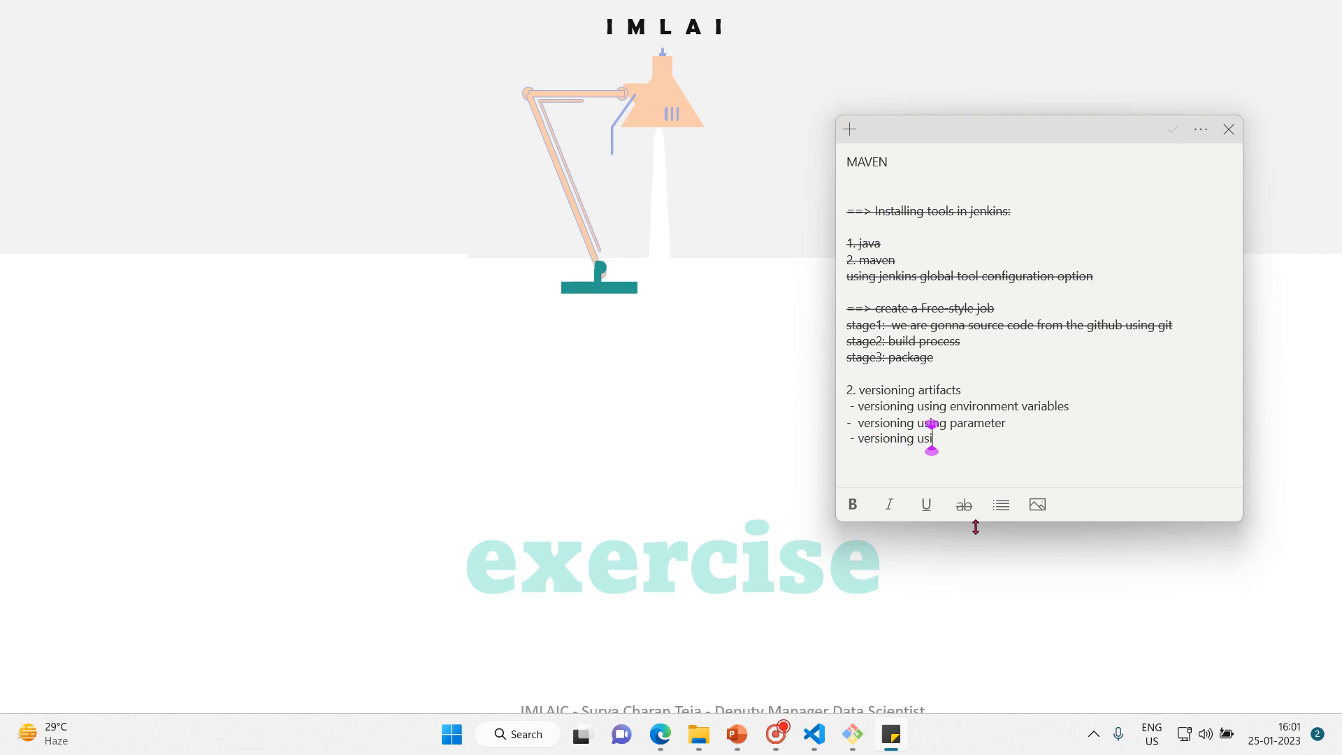
text(ng plugin)
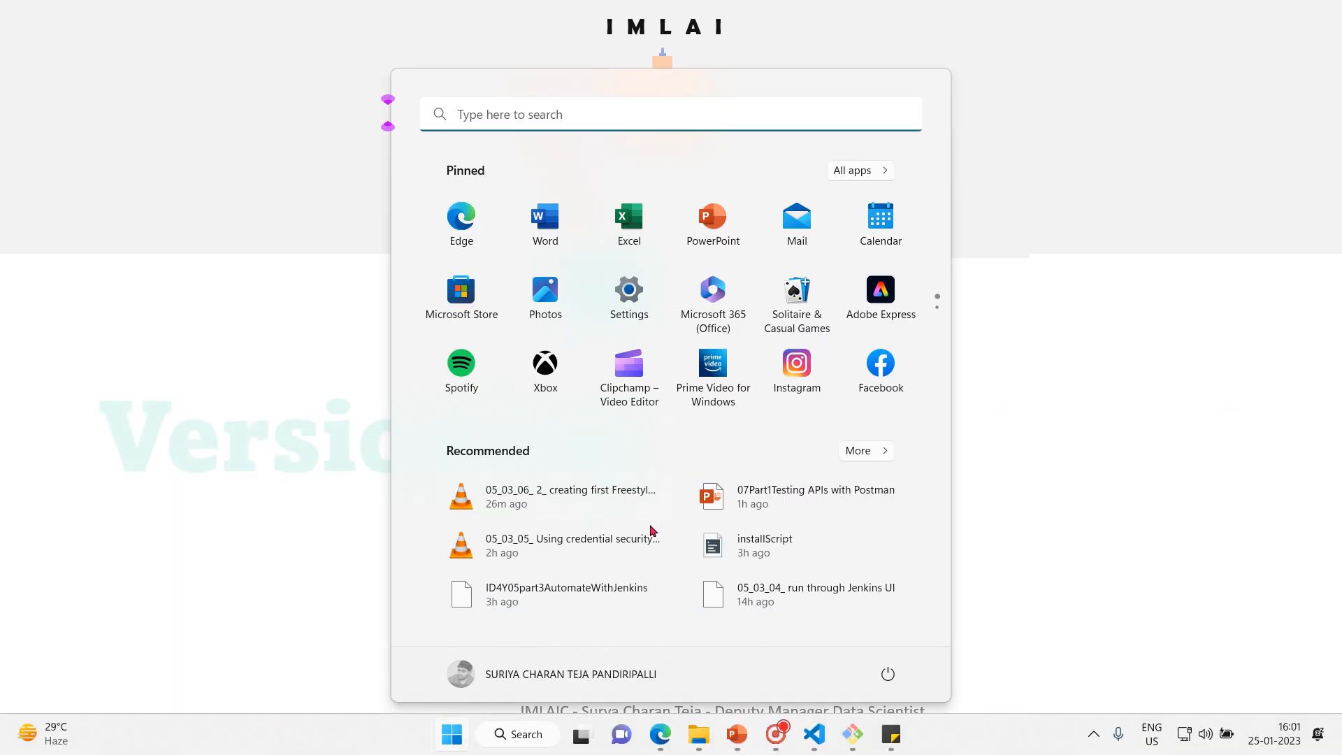
Switch to Edge and bring up the already open Jenkins Linux installation documentation.
mouse_move(666, 734)
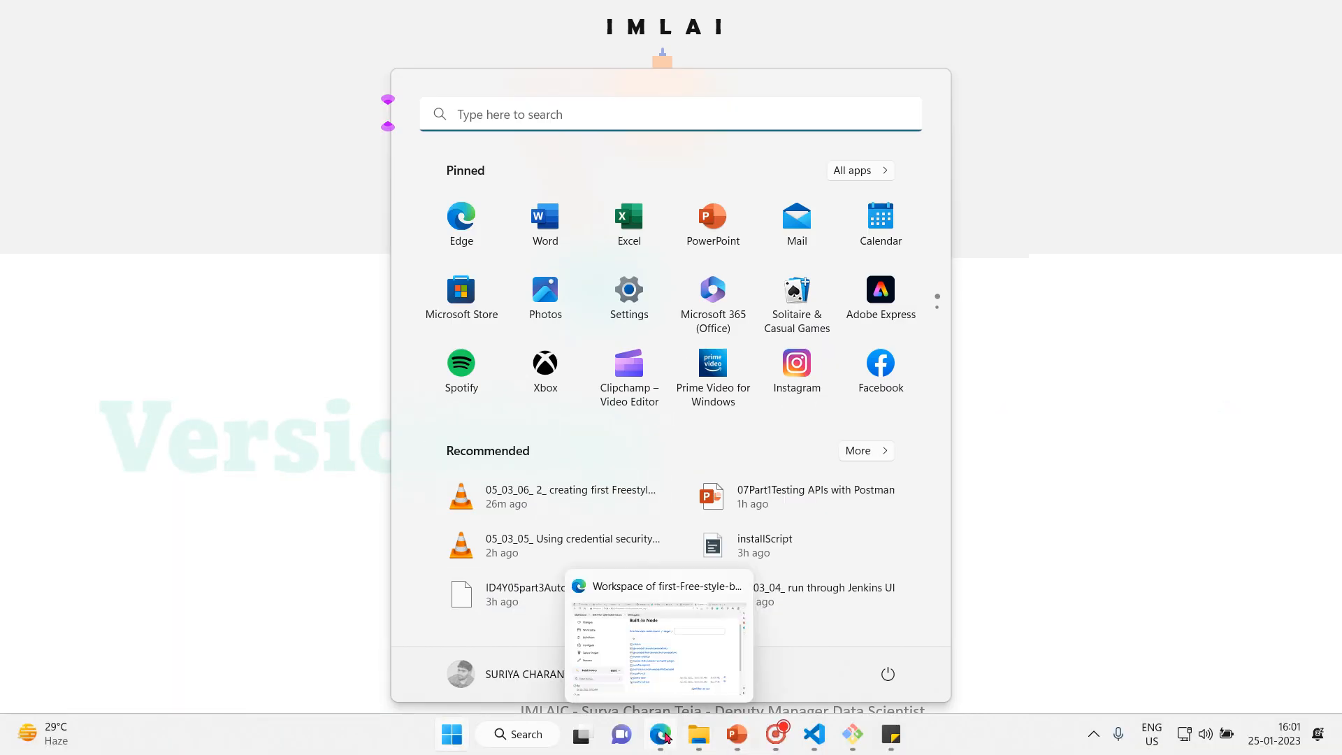
click(659, 659)
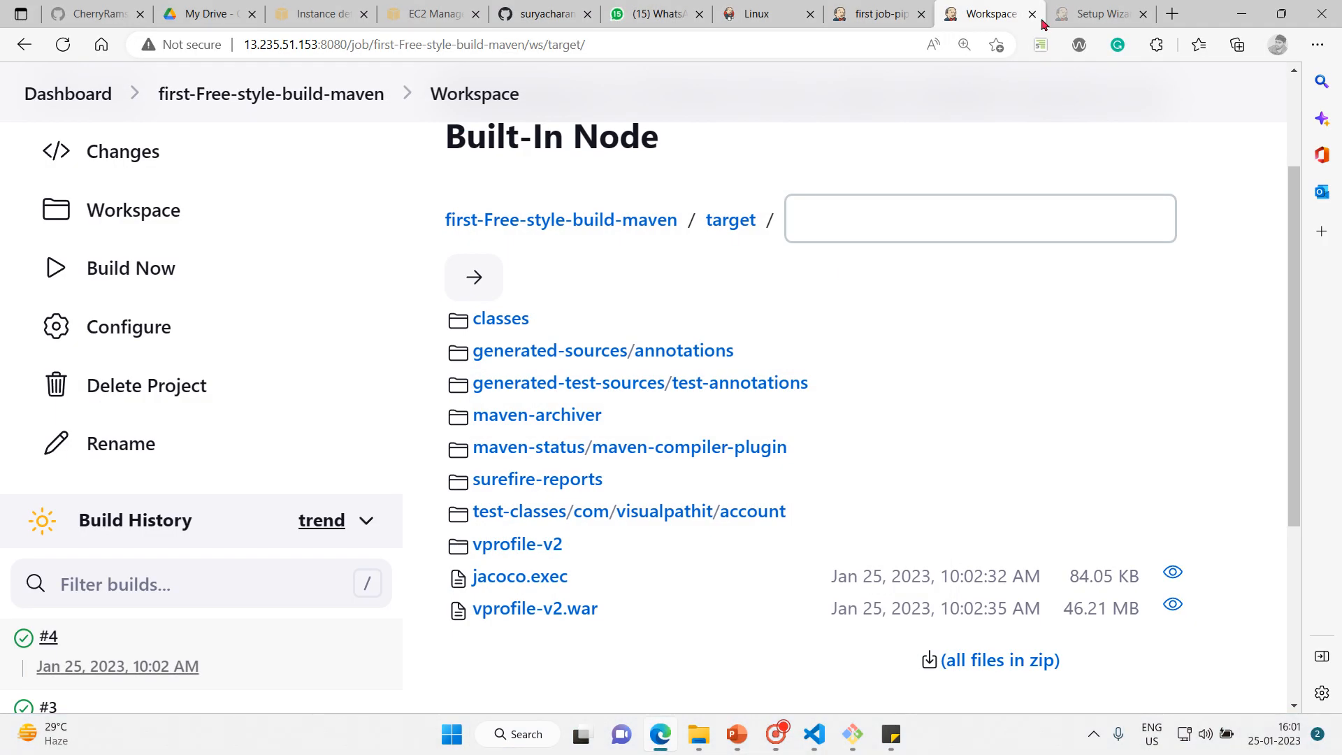
click(731, 18)
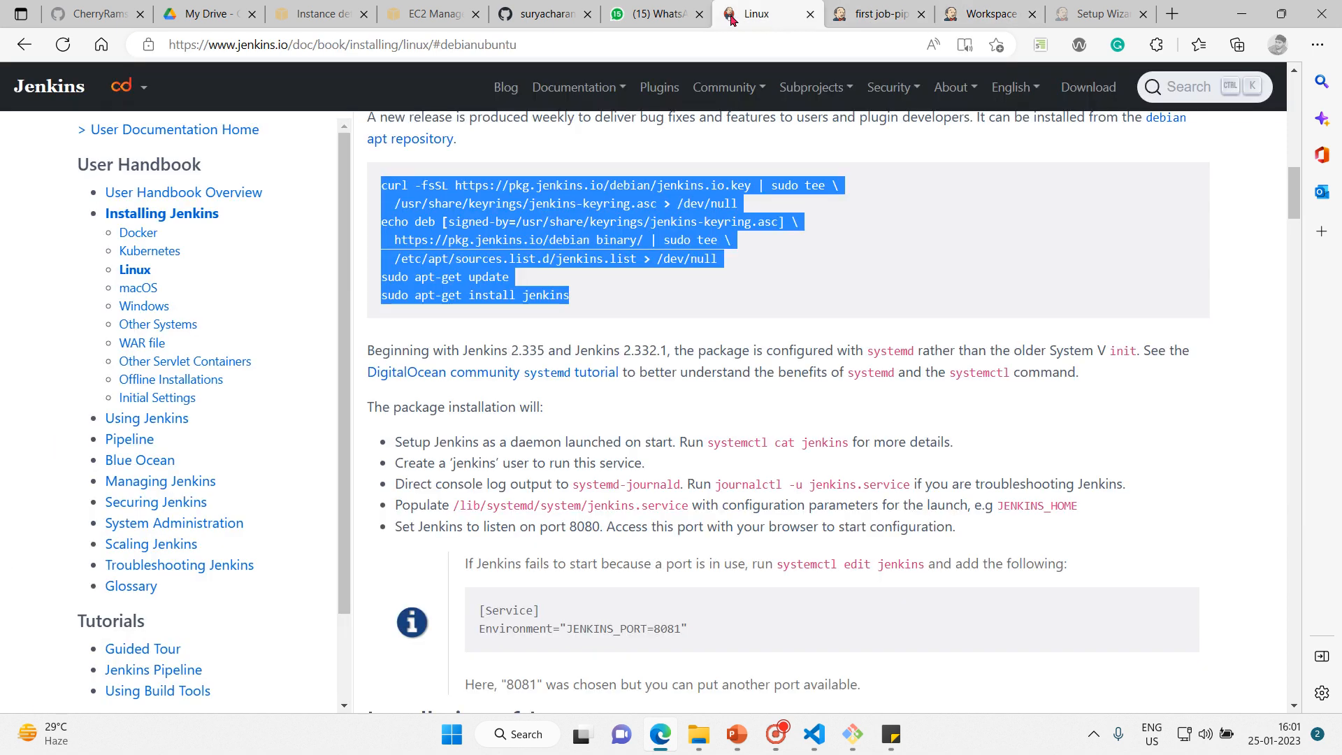
Search the Jenkins documentation for "envio" and open the "Using environment variables" result.
click(331, 89)
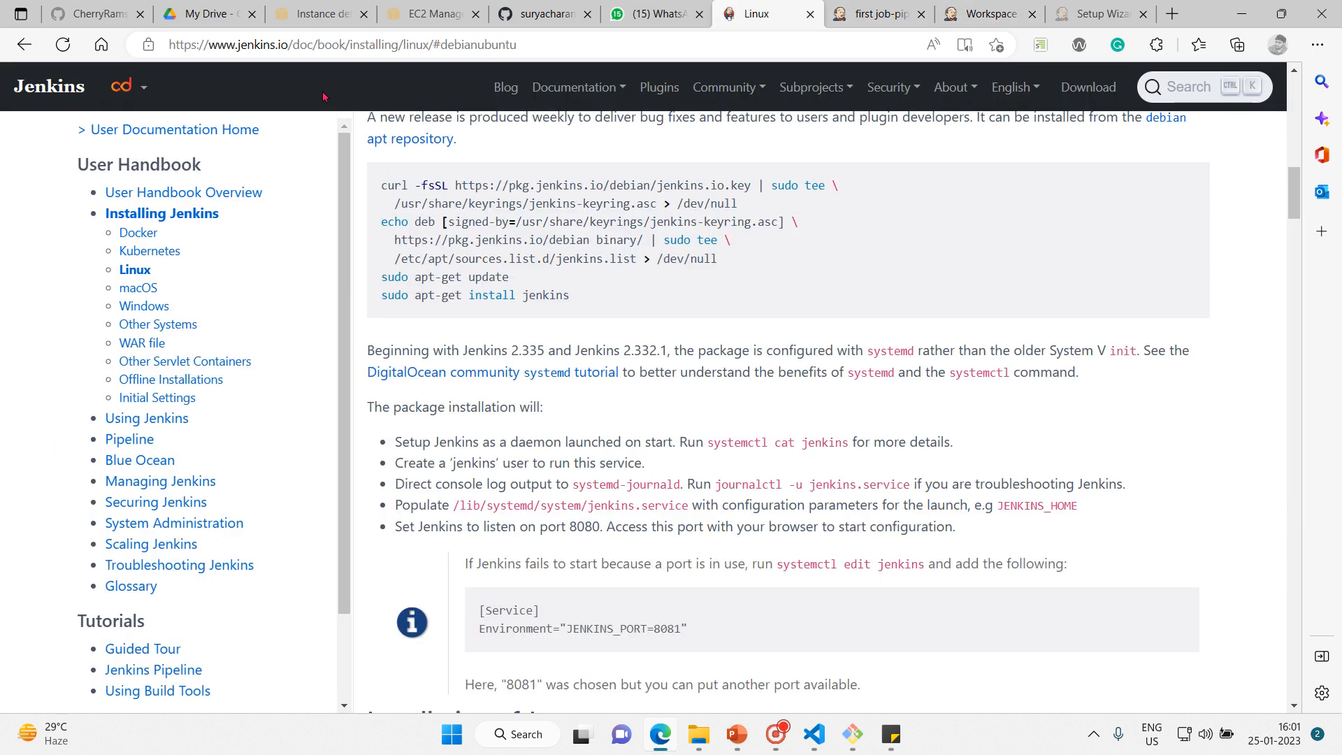
drag(324, 96, 1091, 99)
click(1178, 91)
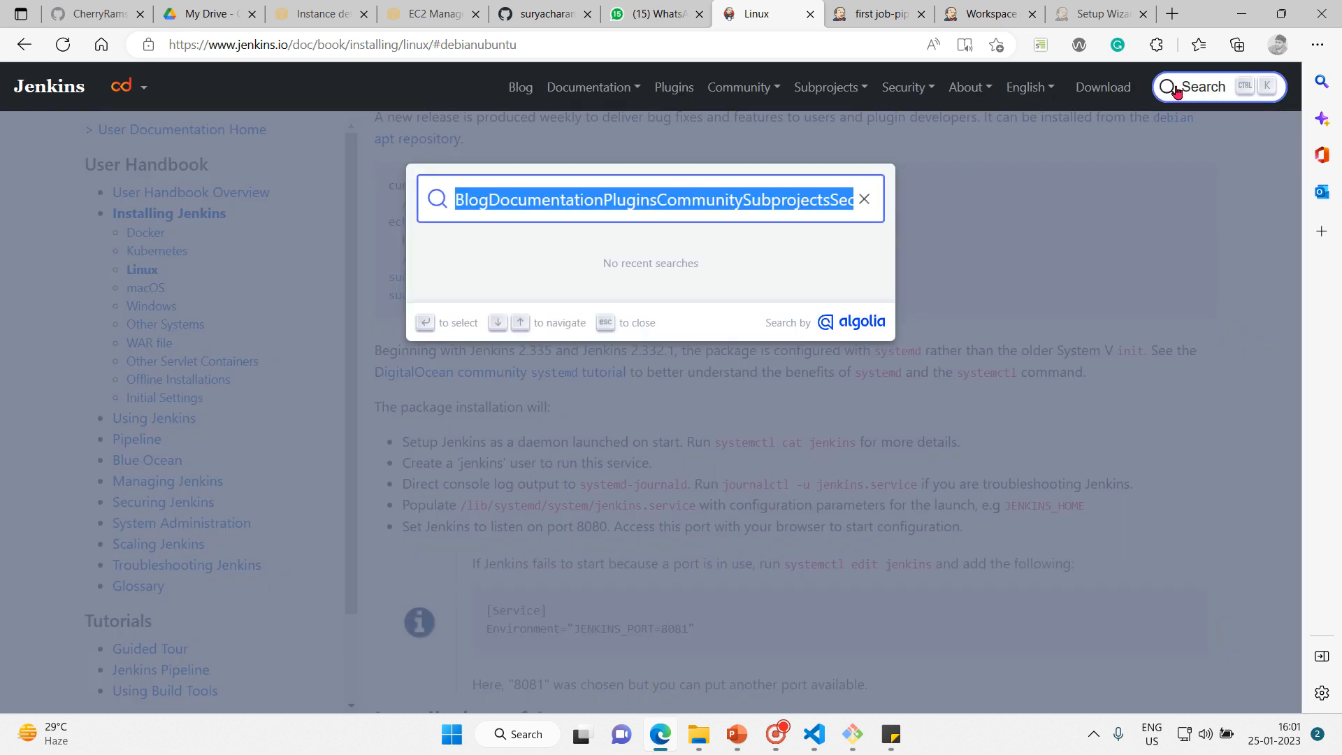
click(865, 200)
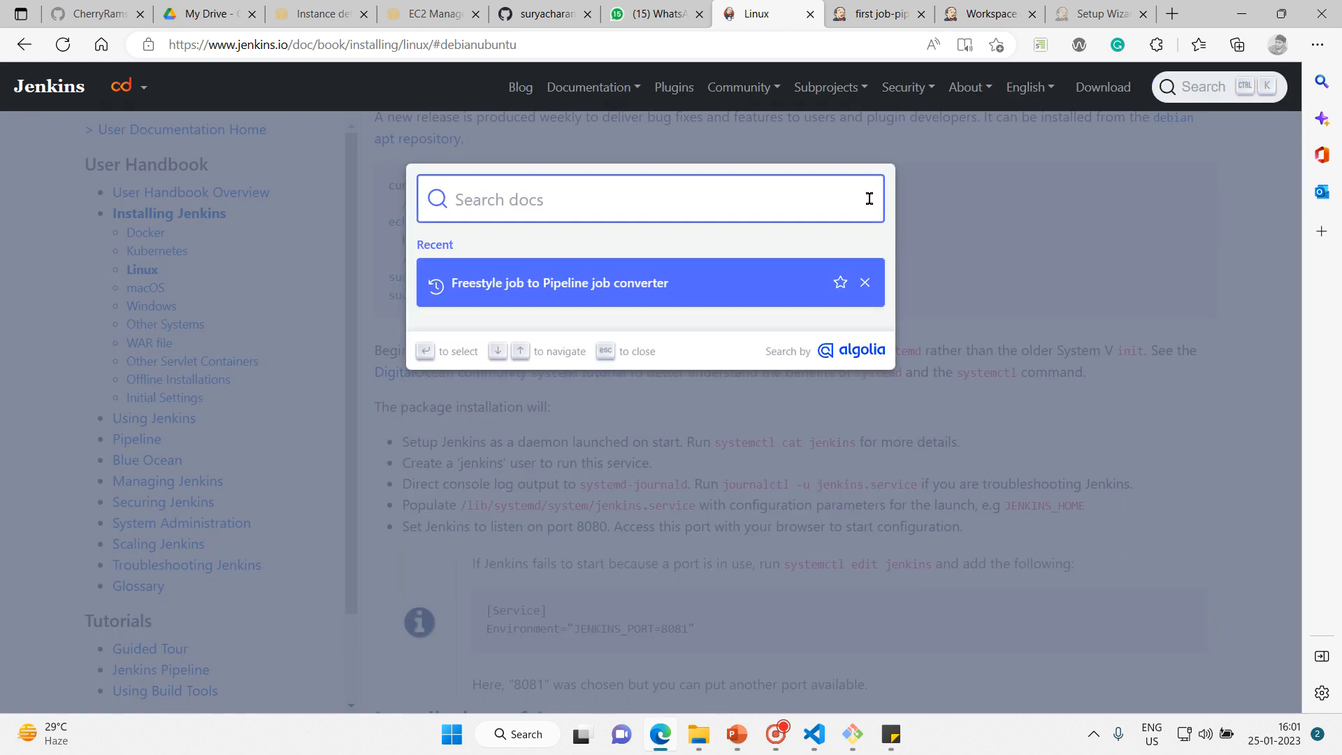
text(envio)
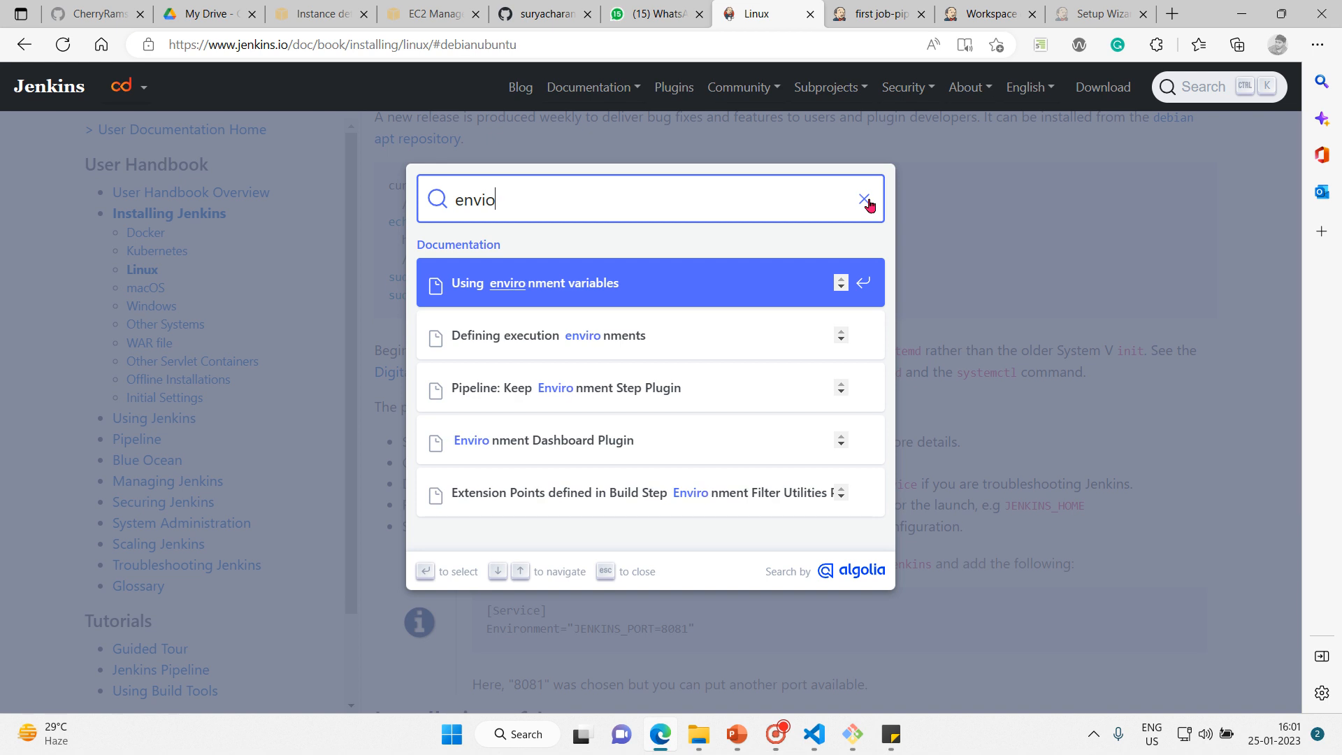
key(Return)
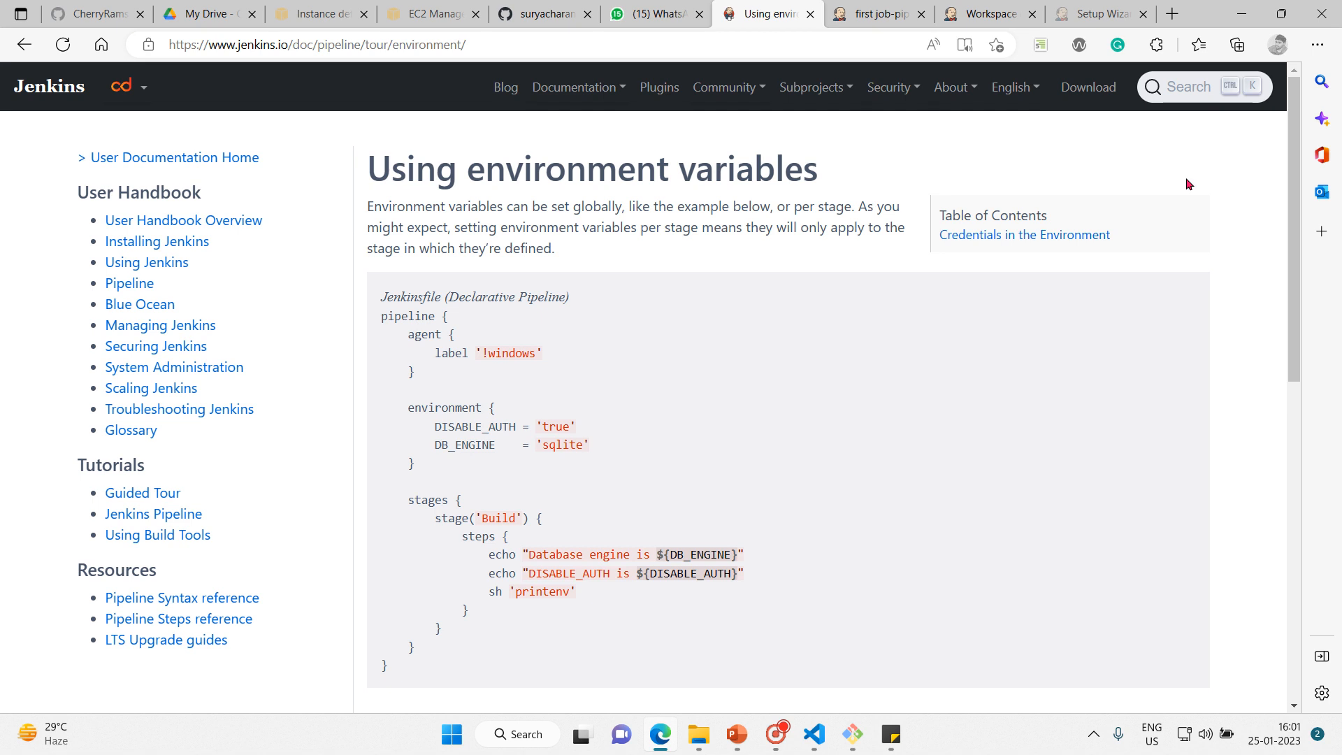
Open the linked "Using Environment Variables" section that gives more details for Pipelines.
scroll(1258, 295, down, 2)
scroll(1257, 295, down, 8)
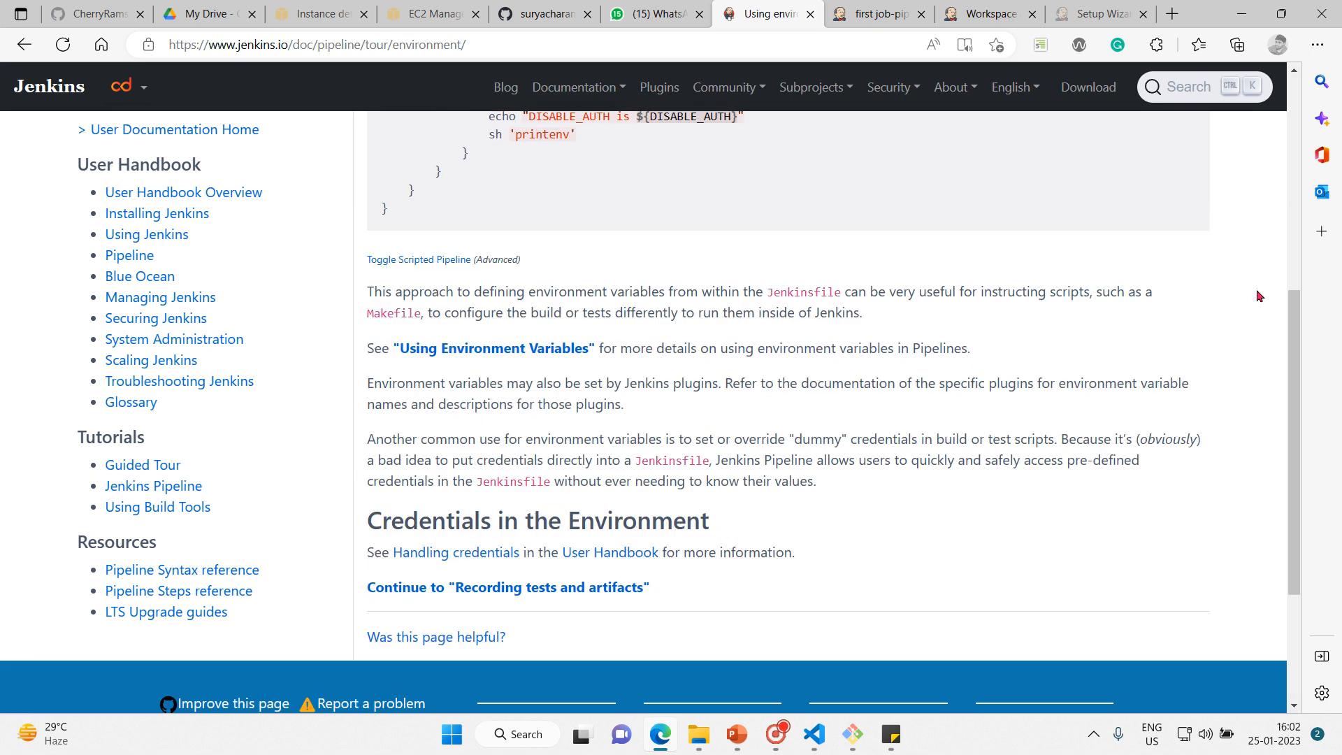
scroll(1257, 288, up, 5)
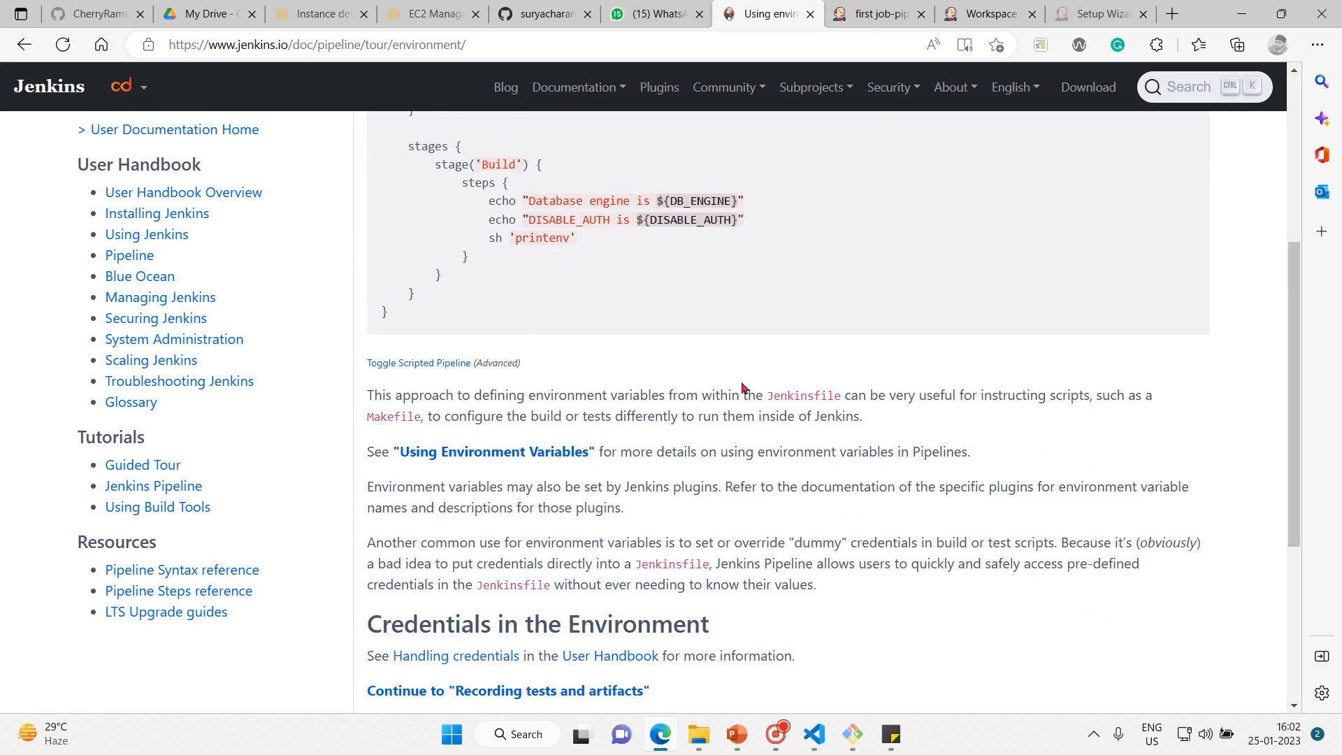
click(546, 456)
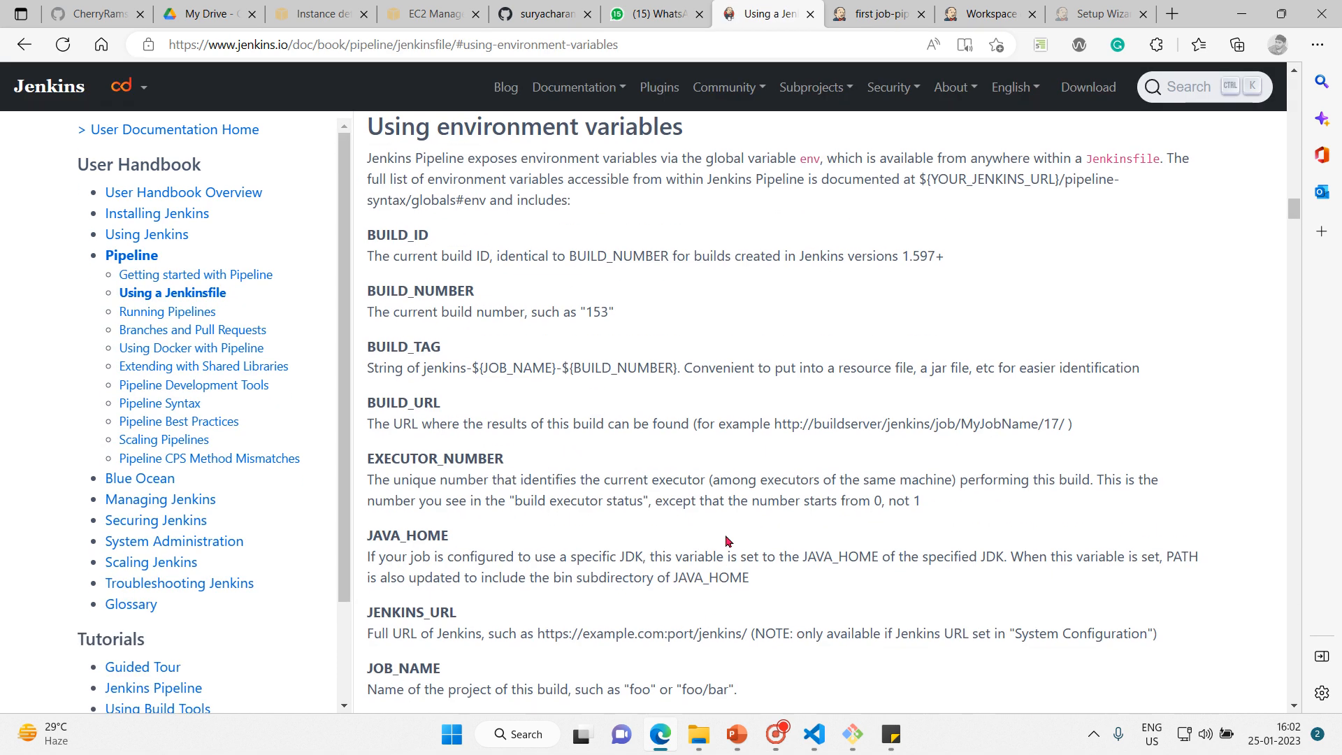
Highlight the "Using environment variables" heading on the documentation page, and clear the highlight.
scroll(727, 541, up, 1)
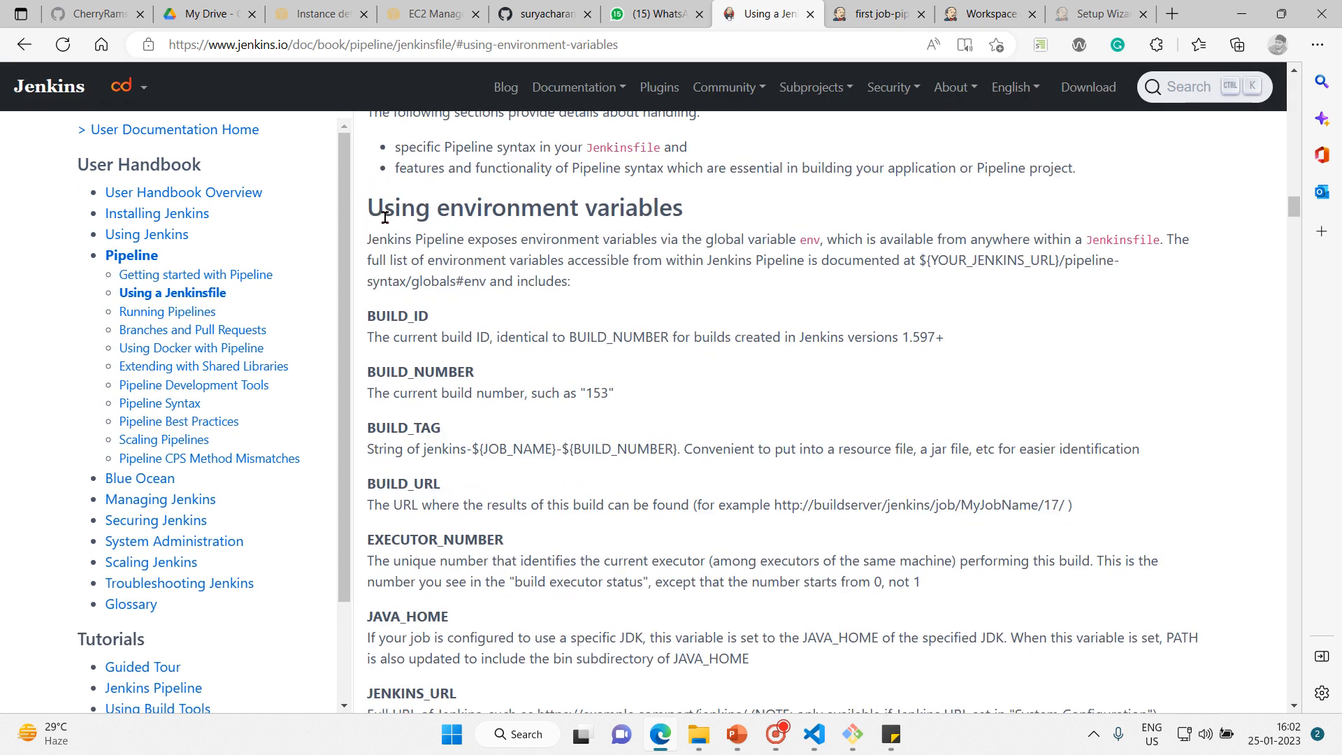
drag(384, 213, 676, 212)
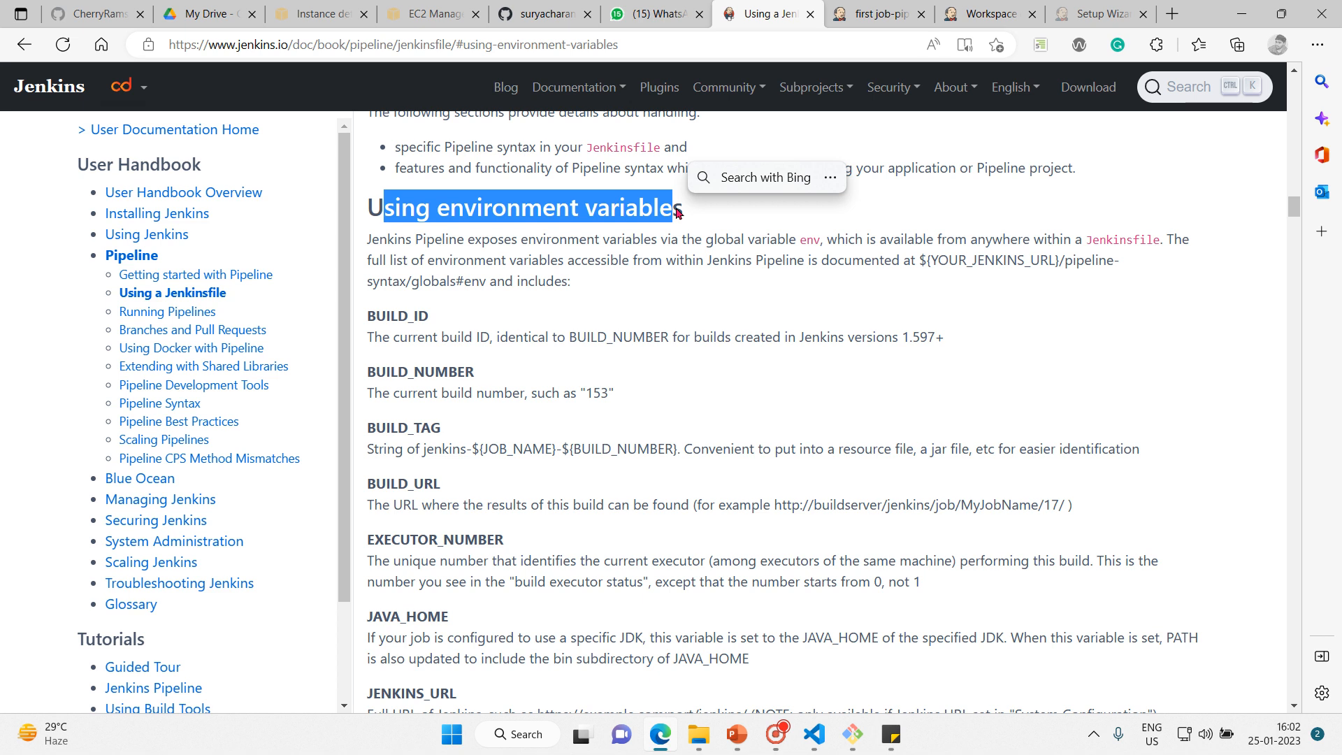
click(706, 297)
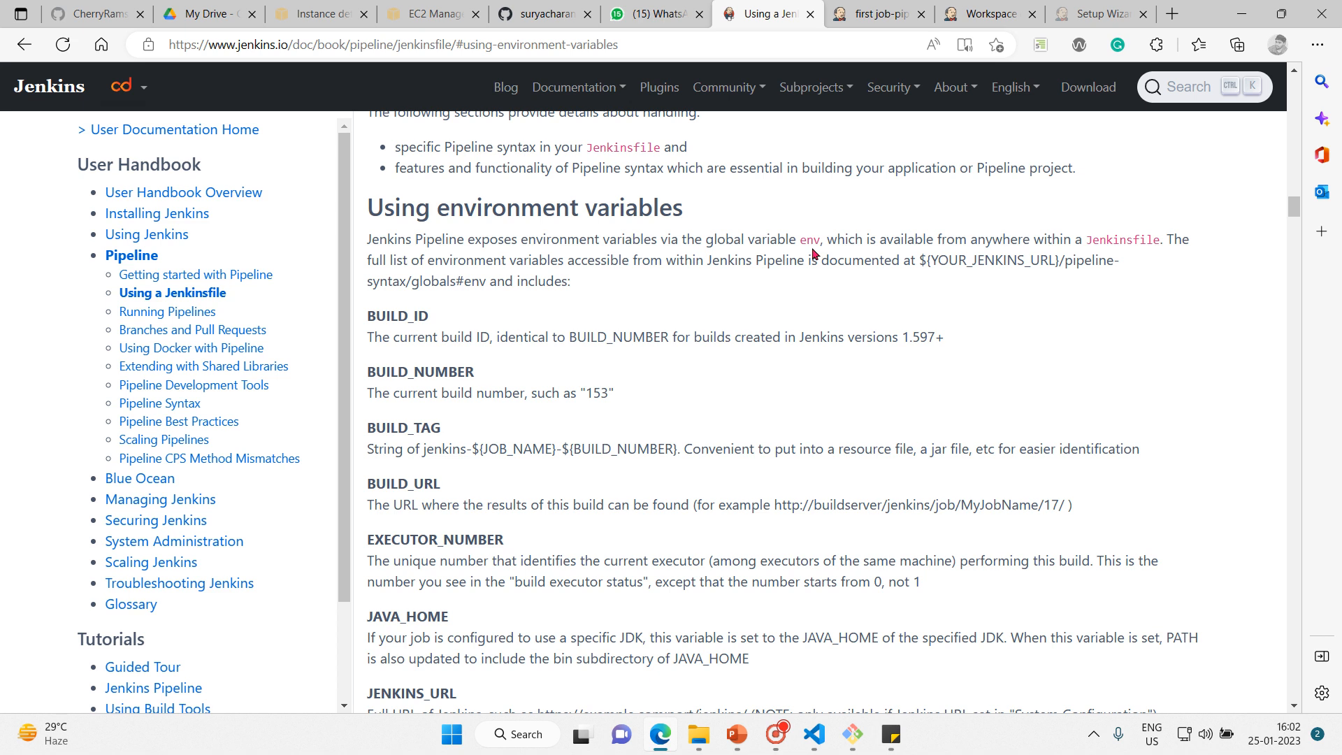
Mark the global variable env in the documentation and add a line "env," to the note under the environment variables item.
drag(800, 242, 813, 242)
key(shift+Right)
click(893, 747)
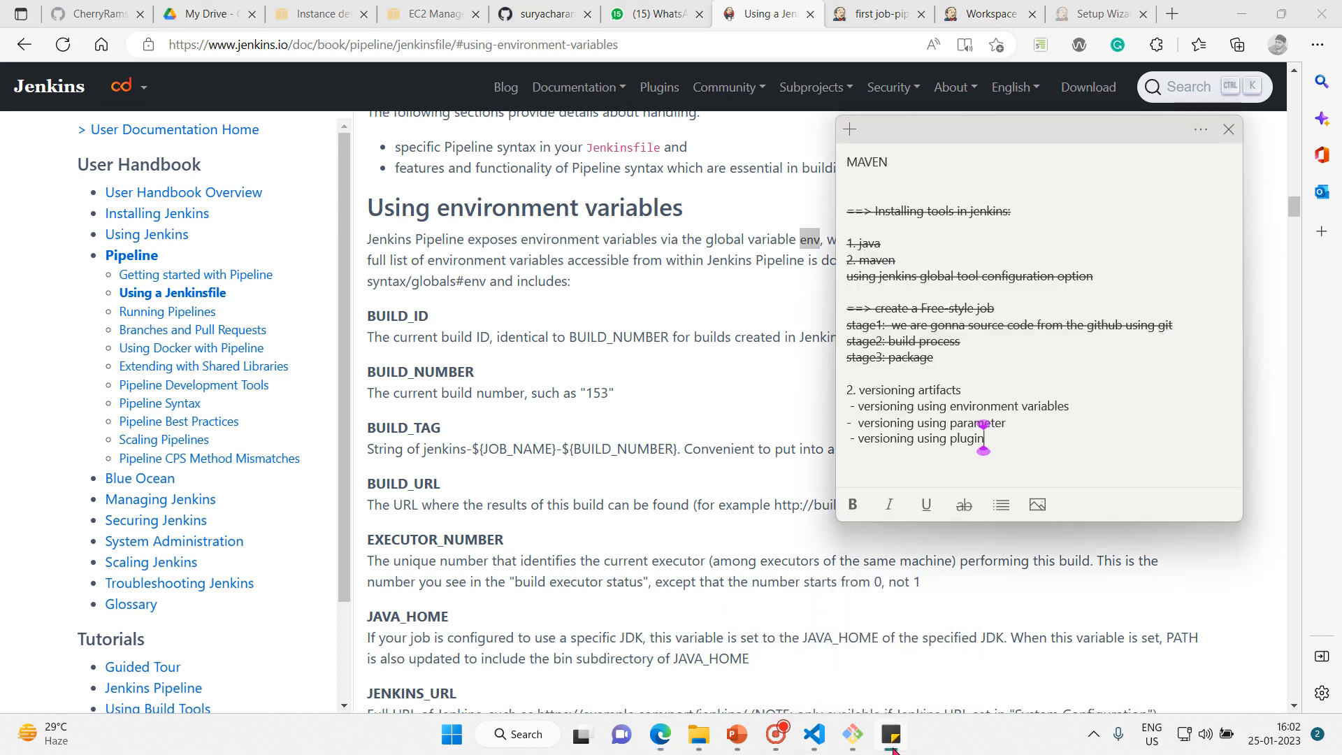
click(1104, 404)
key(Return)
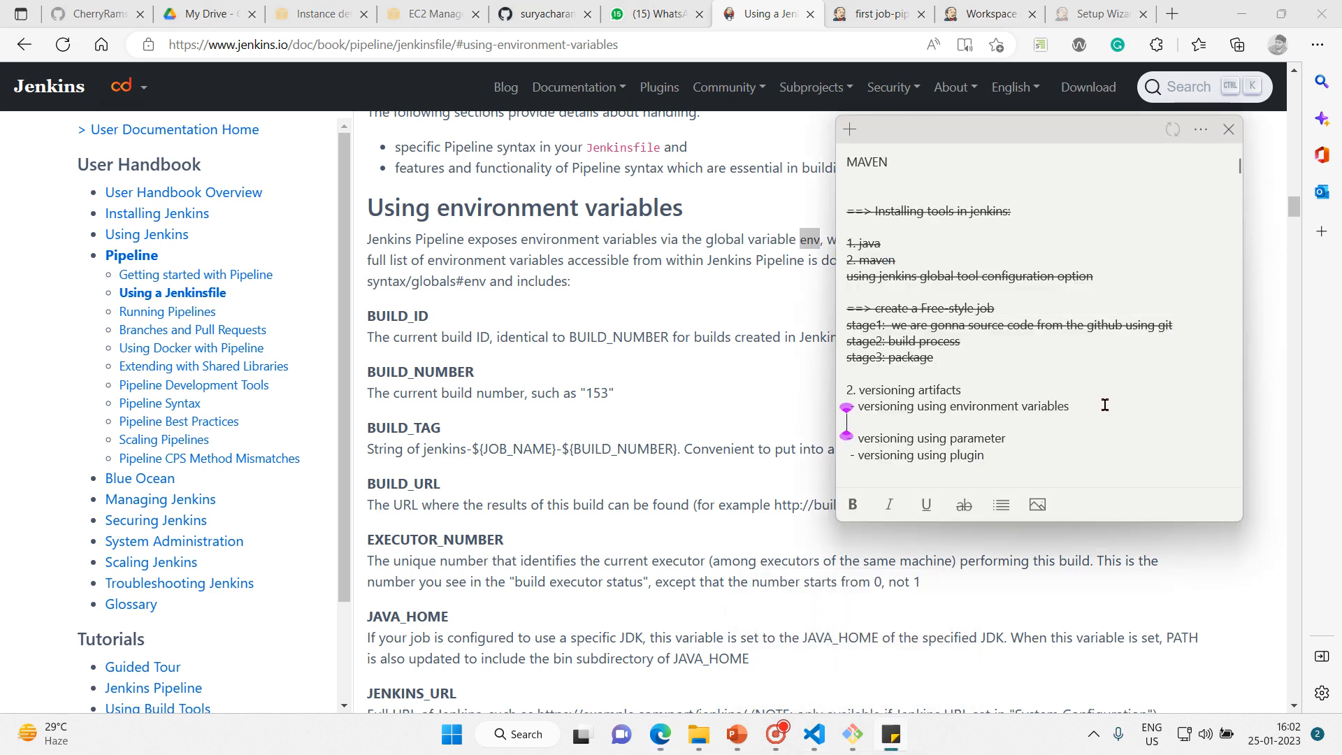
text(env,)
Return to the documentation and examine the ${YOUR_JENKINS_URL} reference and the BUILD_ID and BUILD_NUMBER entries, highlighting each.
click(730, 387)
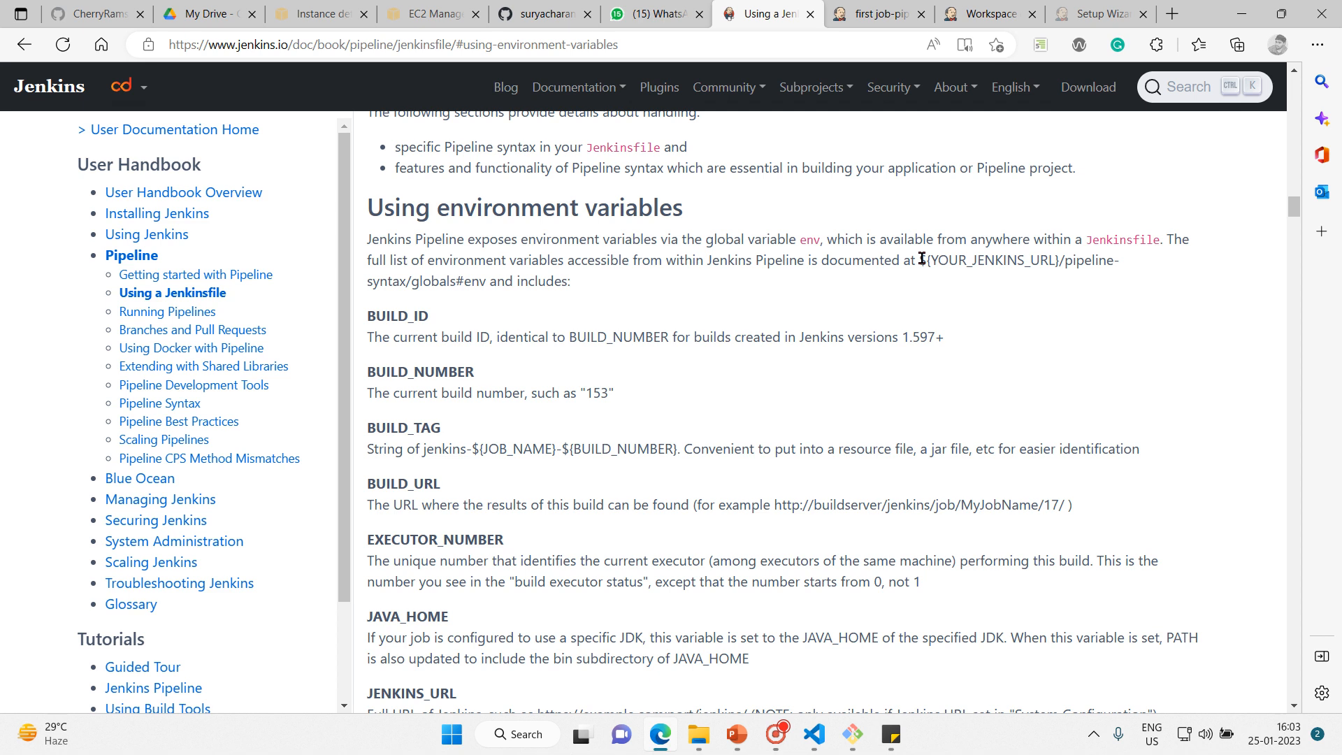
drag(920, 259, 1049, 262)
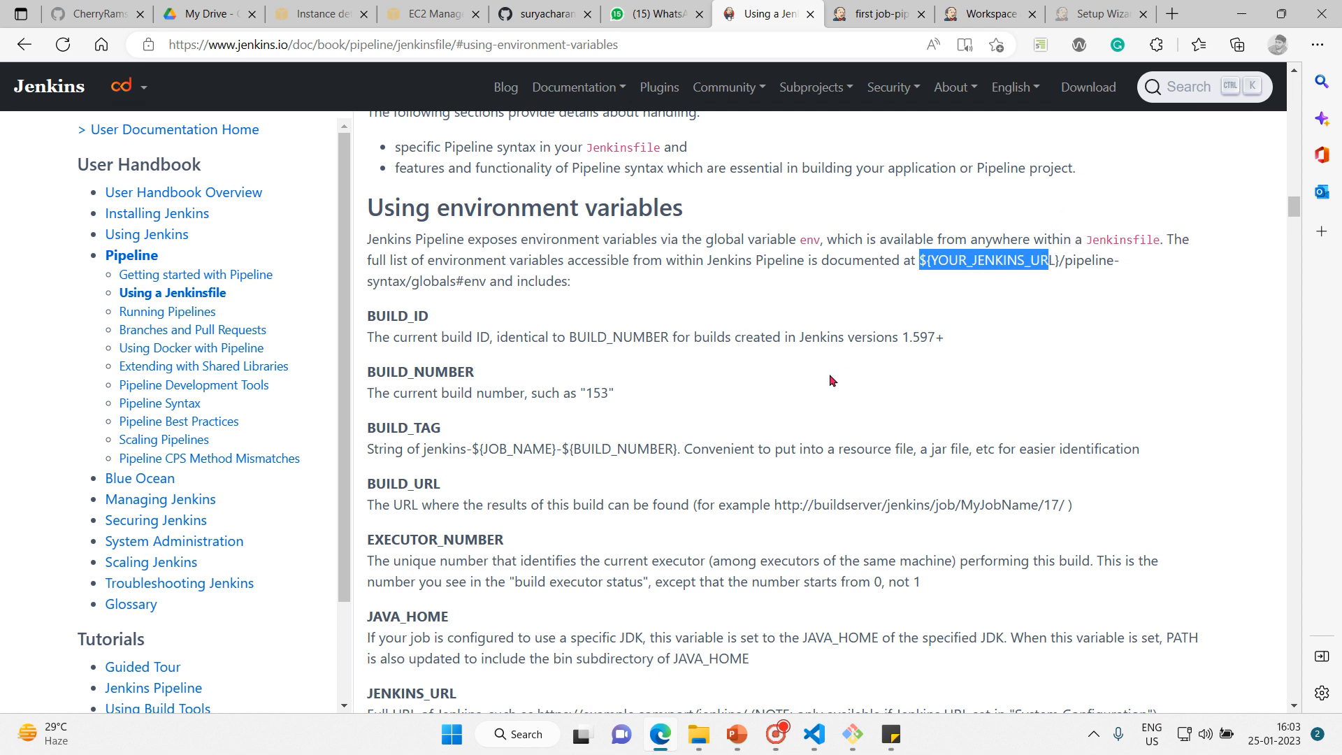
scroll(623, 336, down, 1)
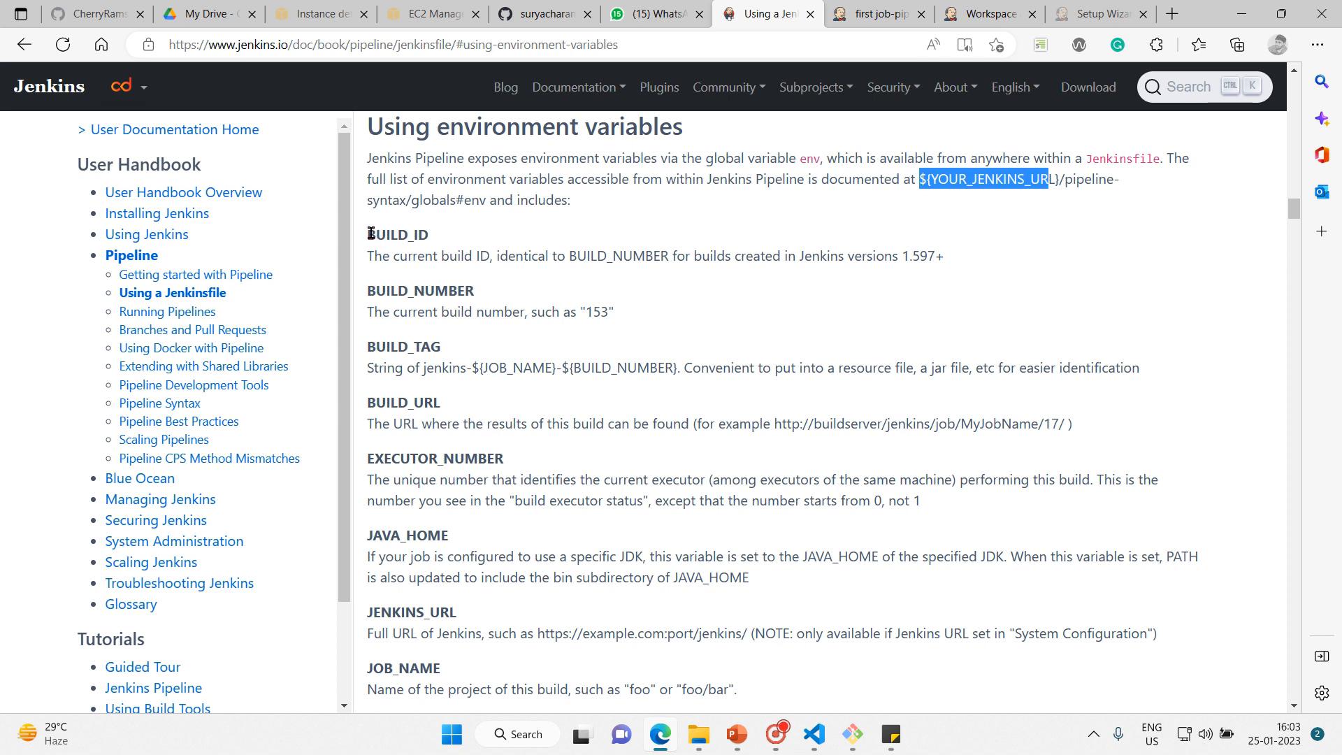
drag(371, 233, 444, 234)
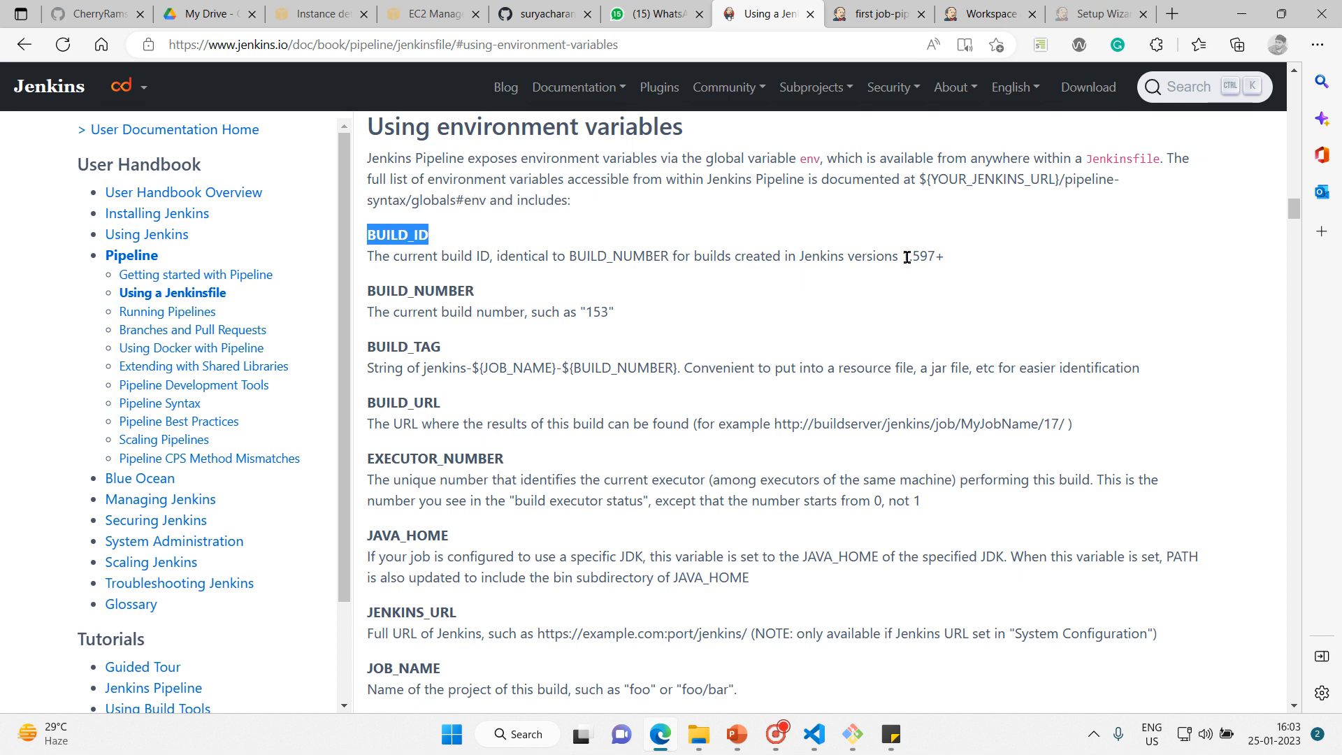
drag(907, 257, 920, 257)
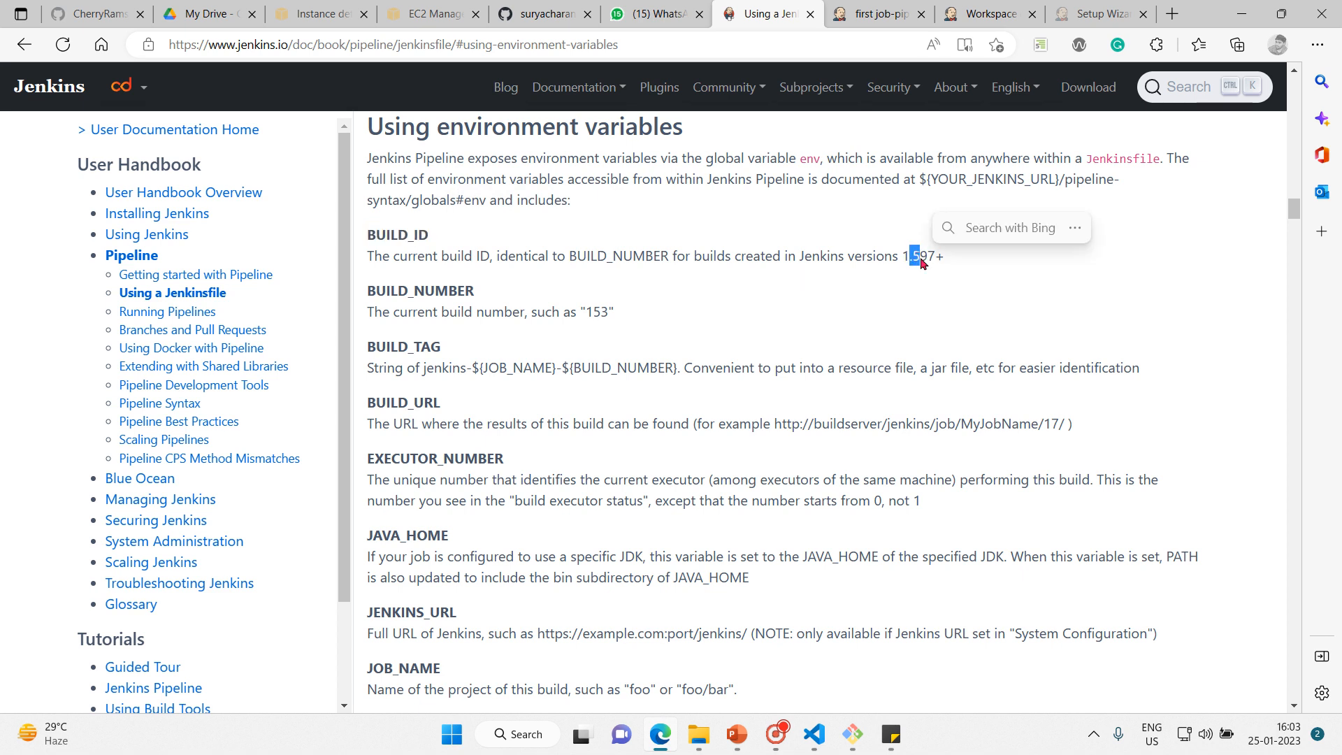
click(714, 294)
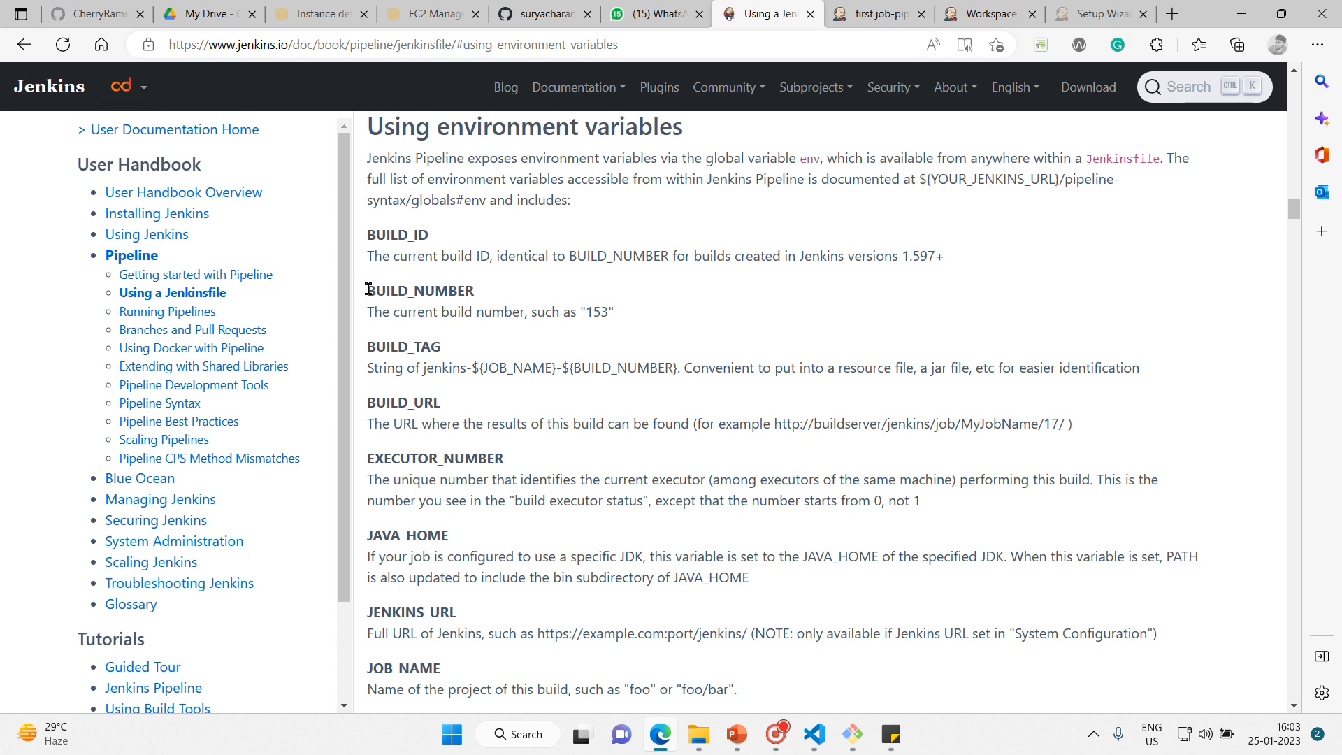
drag(369, 289, 457, 291)
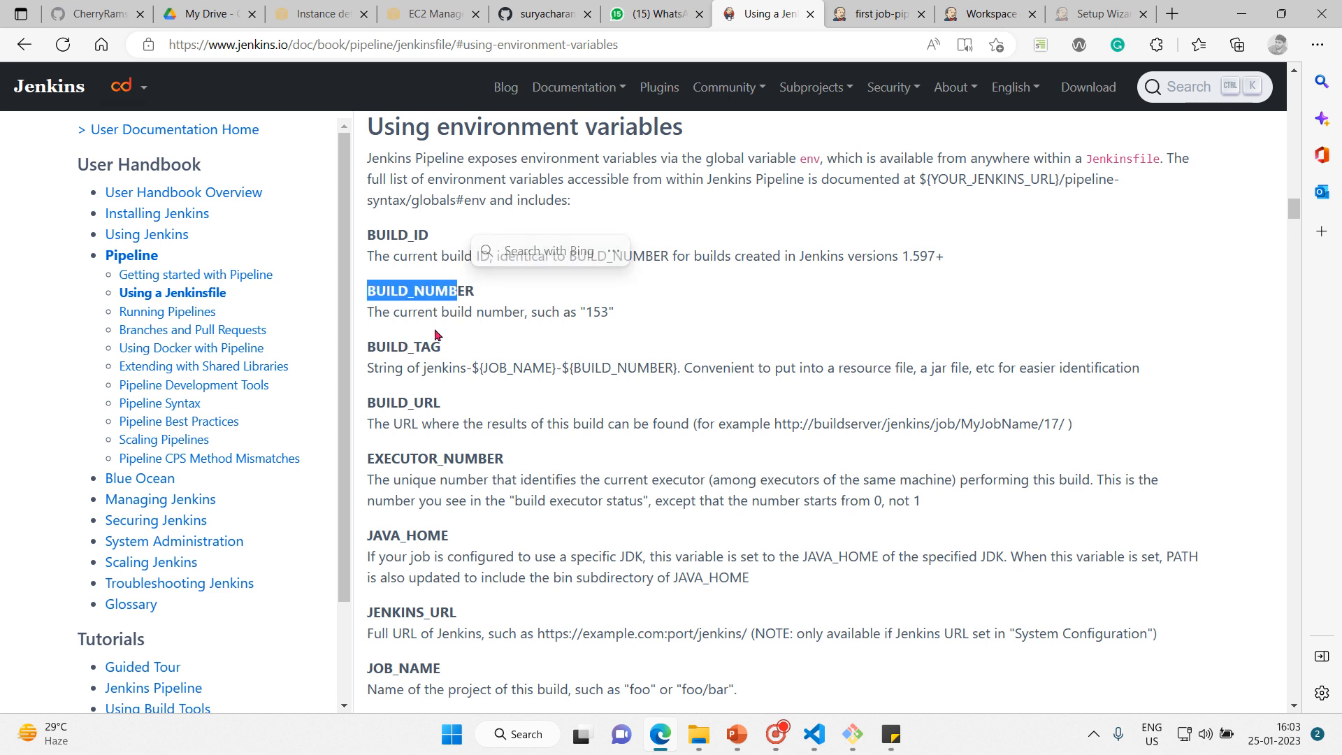
click(586, 318)
Read through the remaining environment variables in the list, highlighting JAVA_HOME and JENKINS_URL.
scroll(586, 318, down, 1)
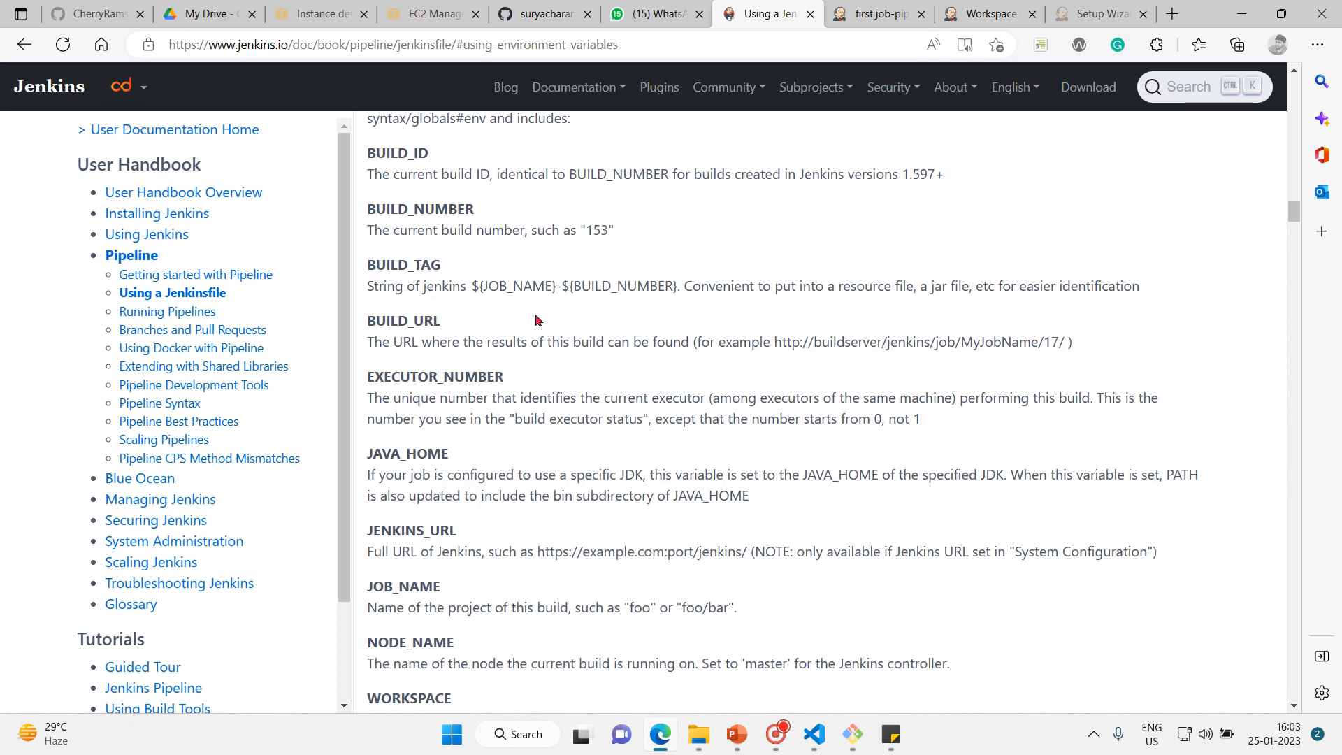
scroll(538, 322, down, 1)
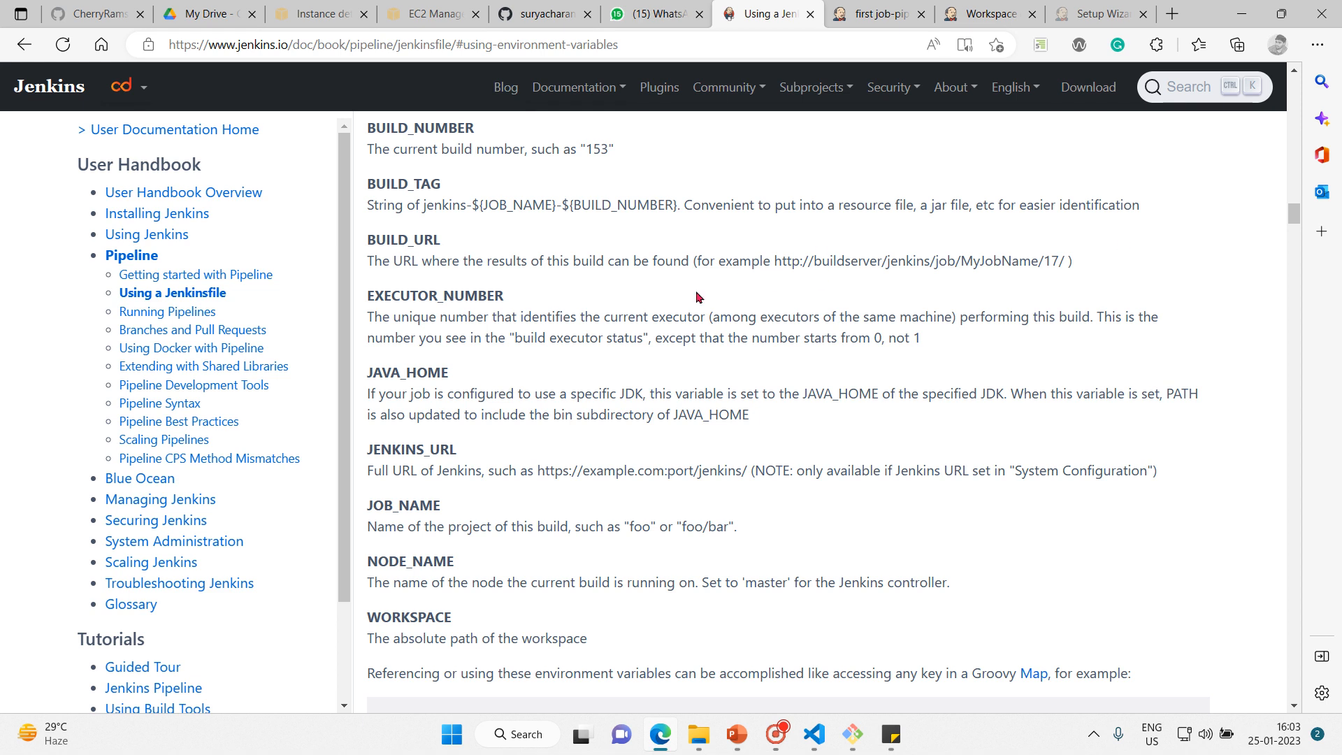
scroll(698, 299, down, 1)
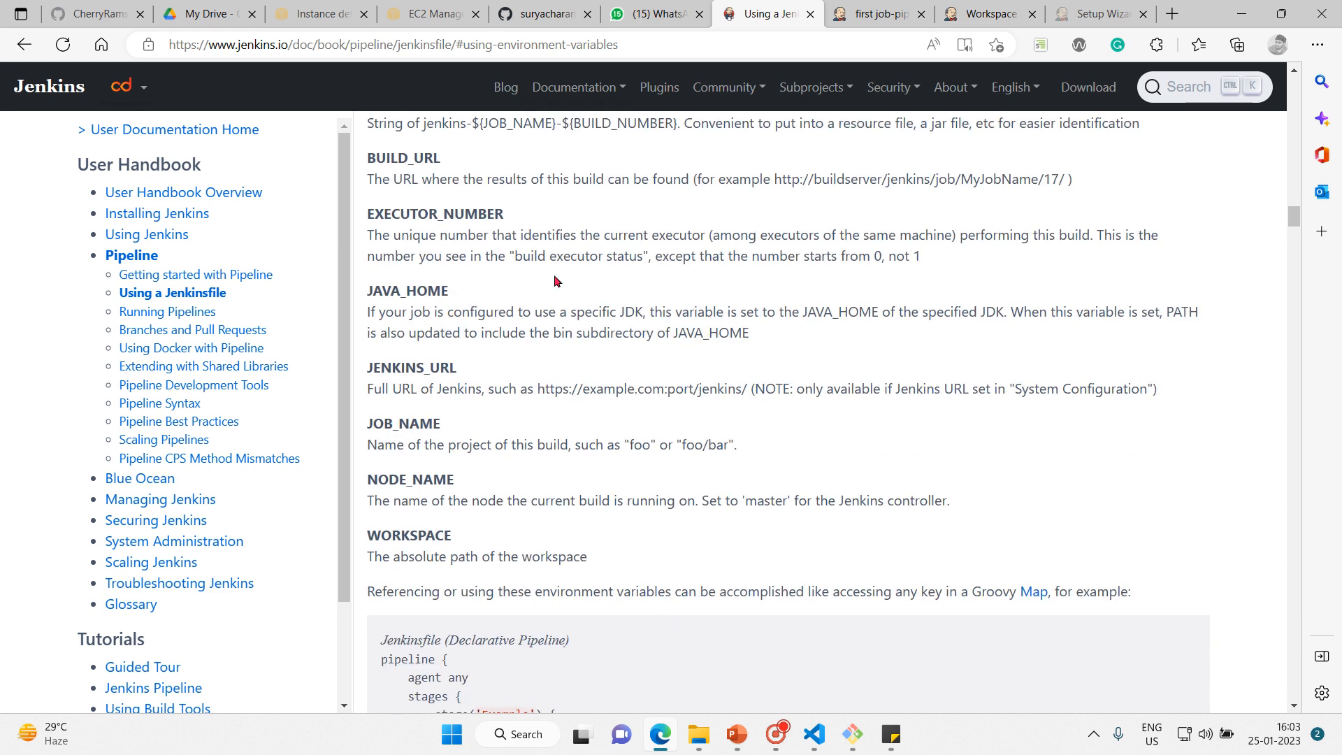
scroll(518, 309, down, 1)
scroll(518, 308, up, 1)
drag(372, 282, 453, 308)
drag(381, 369, 492, 376)
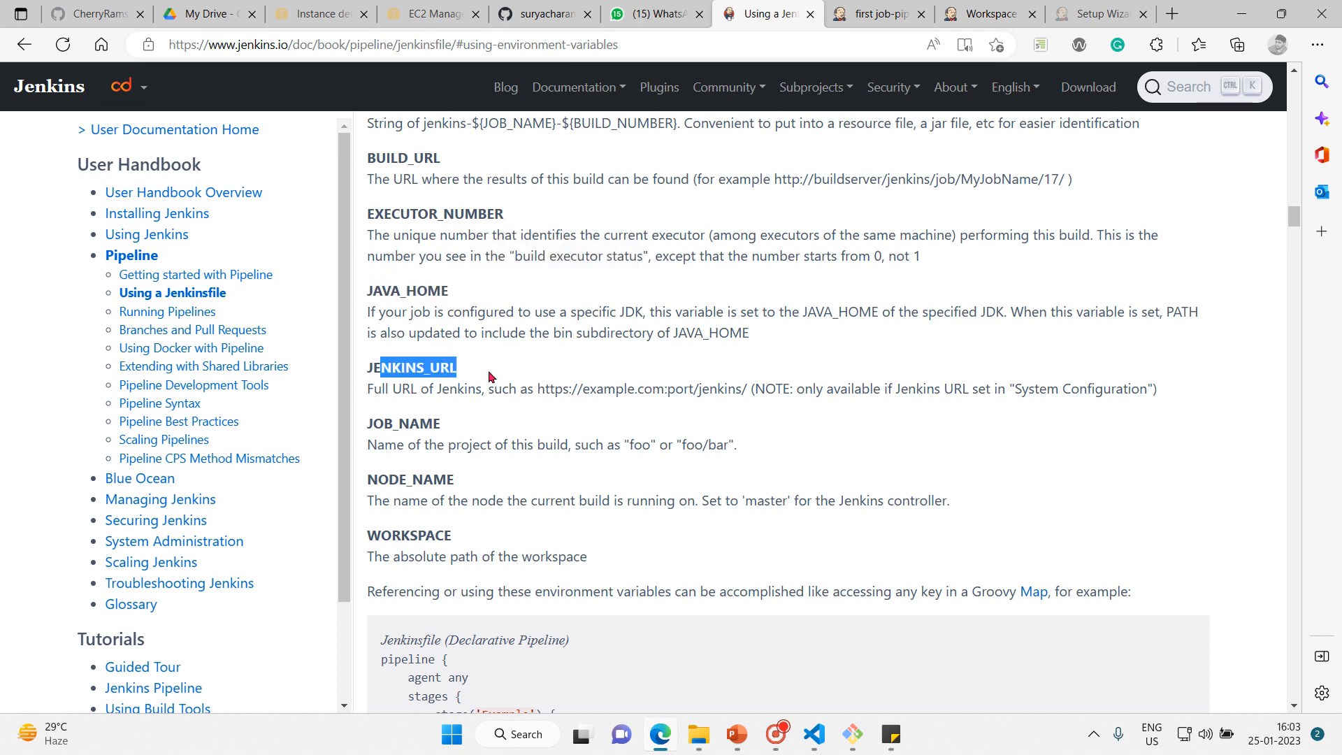
Read the JOB_NAME, NODE_NAME and WORKSPACE entries in the documentation, highlighting each, and mark the block from EXECUTOR_NUMBER to WORKSPACE.
drag(386, 425, 474, 428)
drag(390, 479, 460, 480)
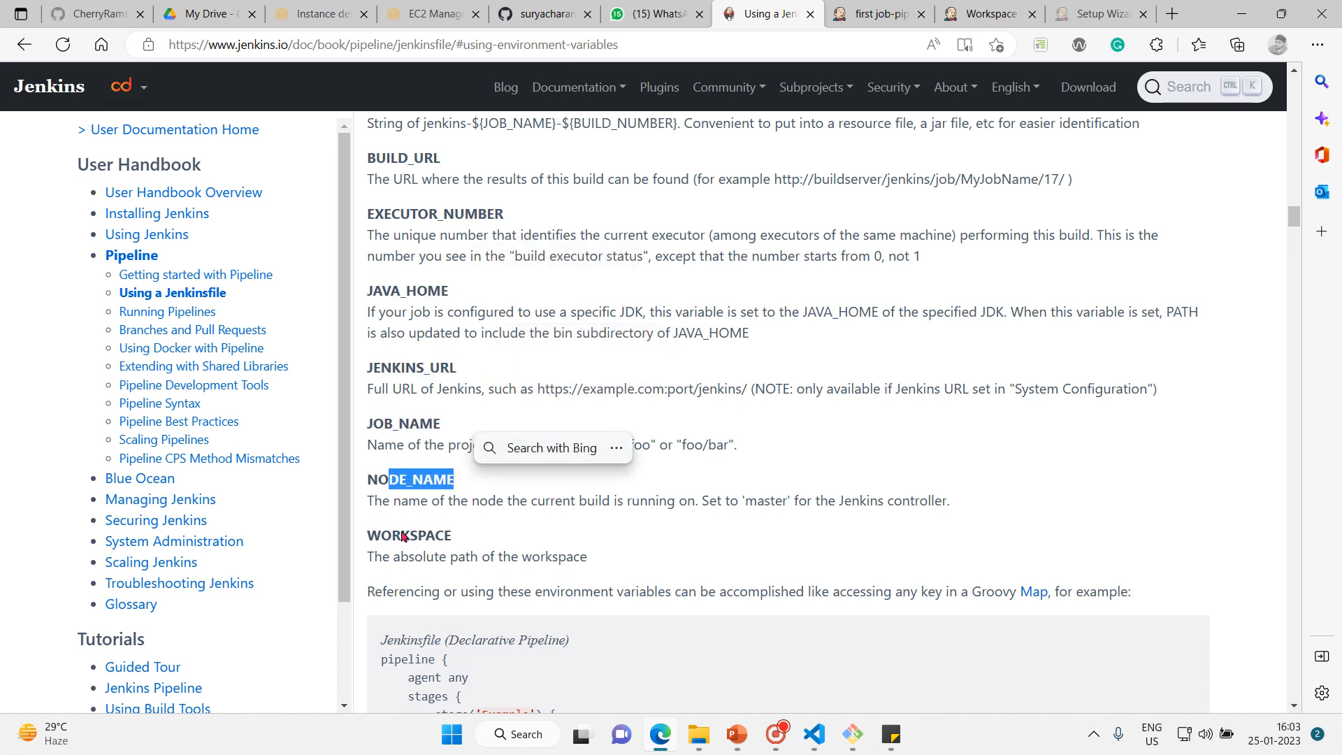
drag(371, 537, 453, 537)
drag(620, 564, 462, 247)
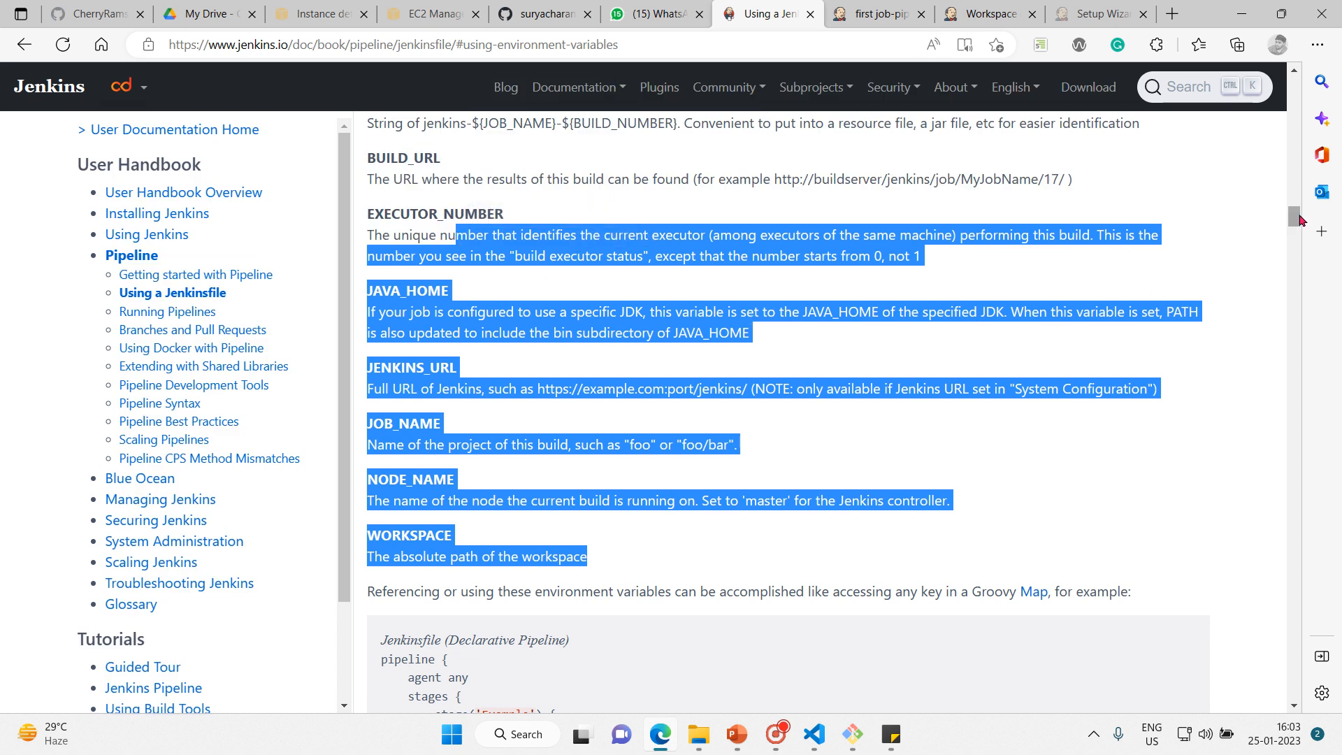
Highlight the BUILD_ID entry in the documentation and add "BUILD ID" after "env," in the note.
drag(1295, 218, 1296, 209)
click(554, 250)
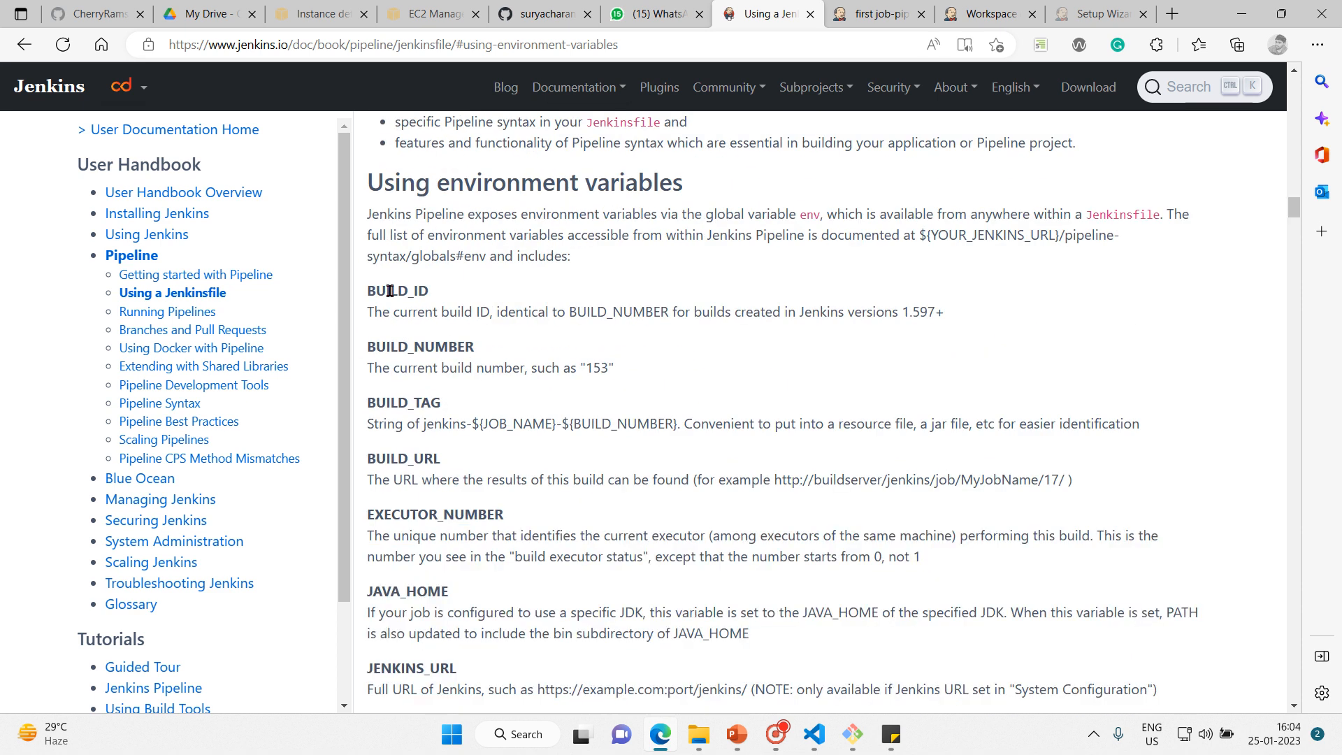
drag(379, 289, 550, 290)
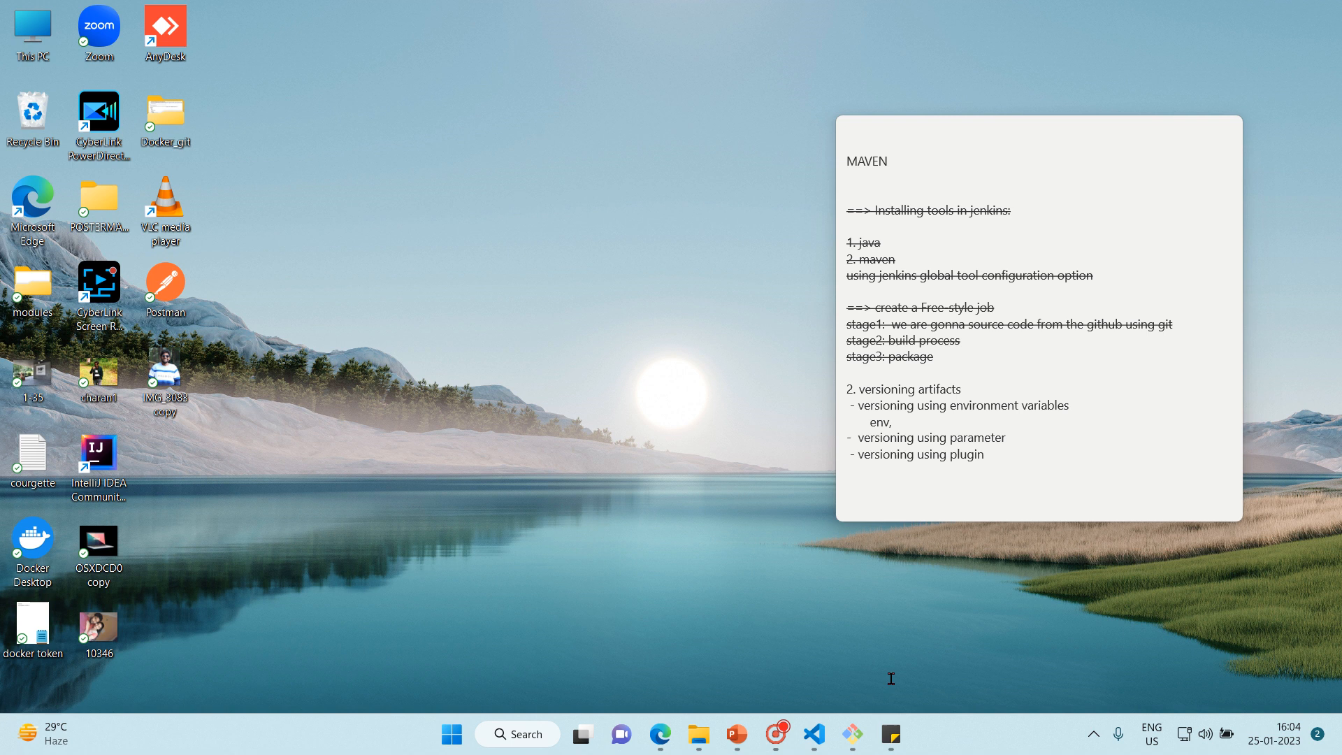
click(890, 682)
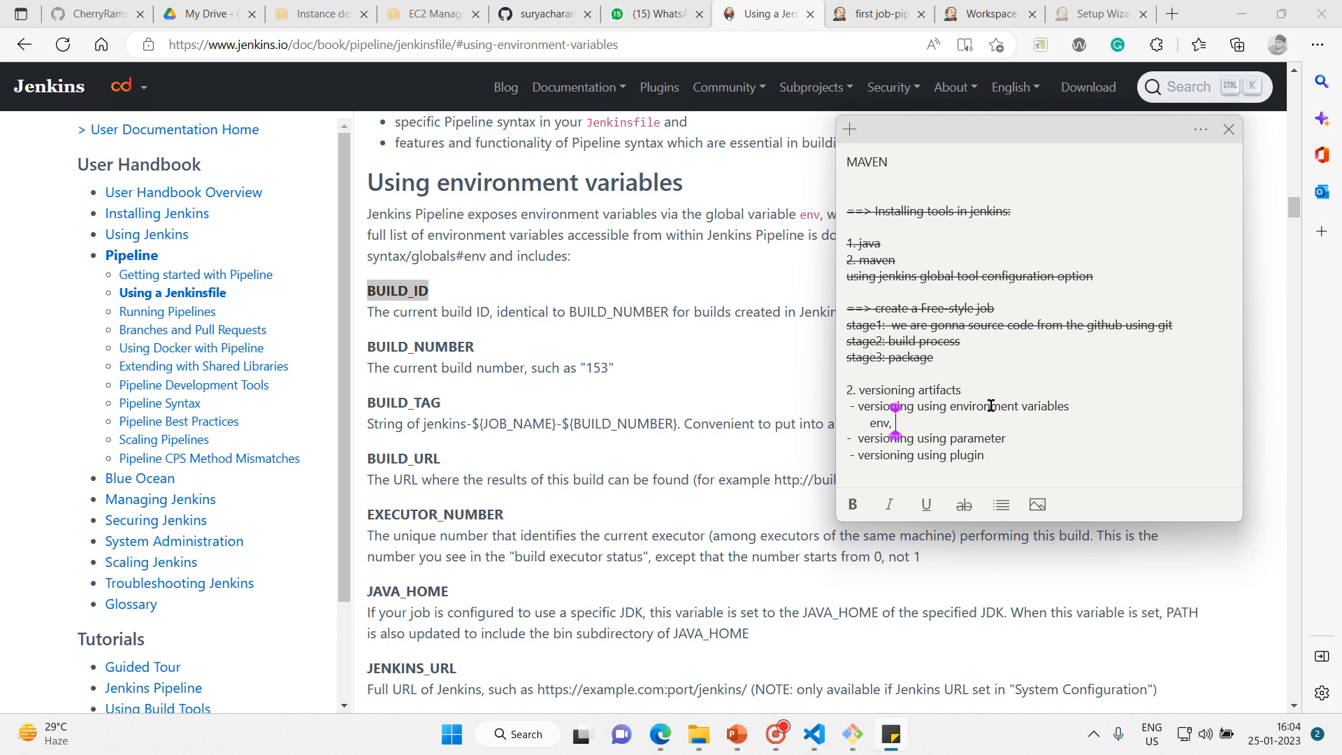
text(BUILD ID)
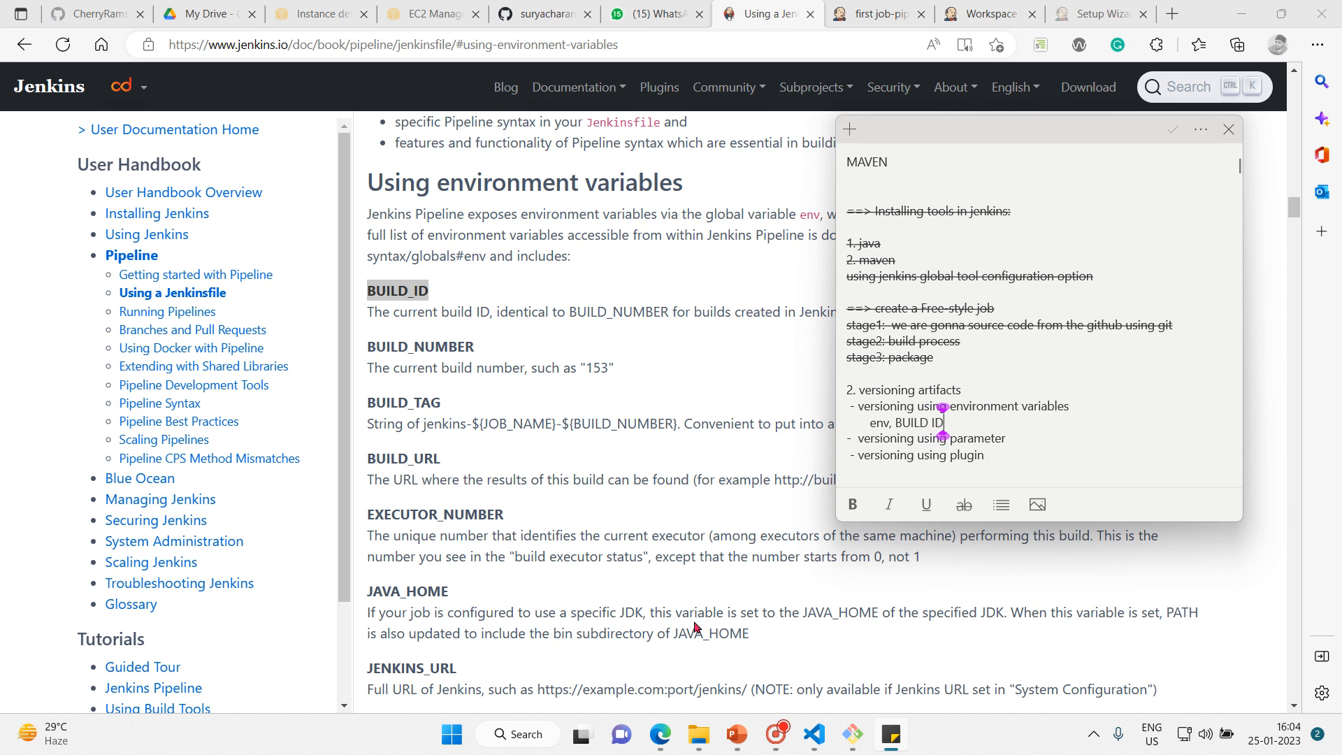
Switch to the Jenkins server's workspace page and open the dashboard with the list of jobs.
click(978, 17)
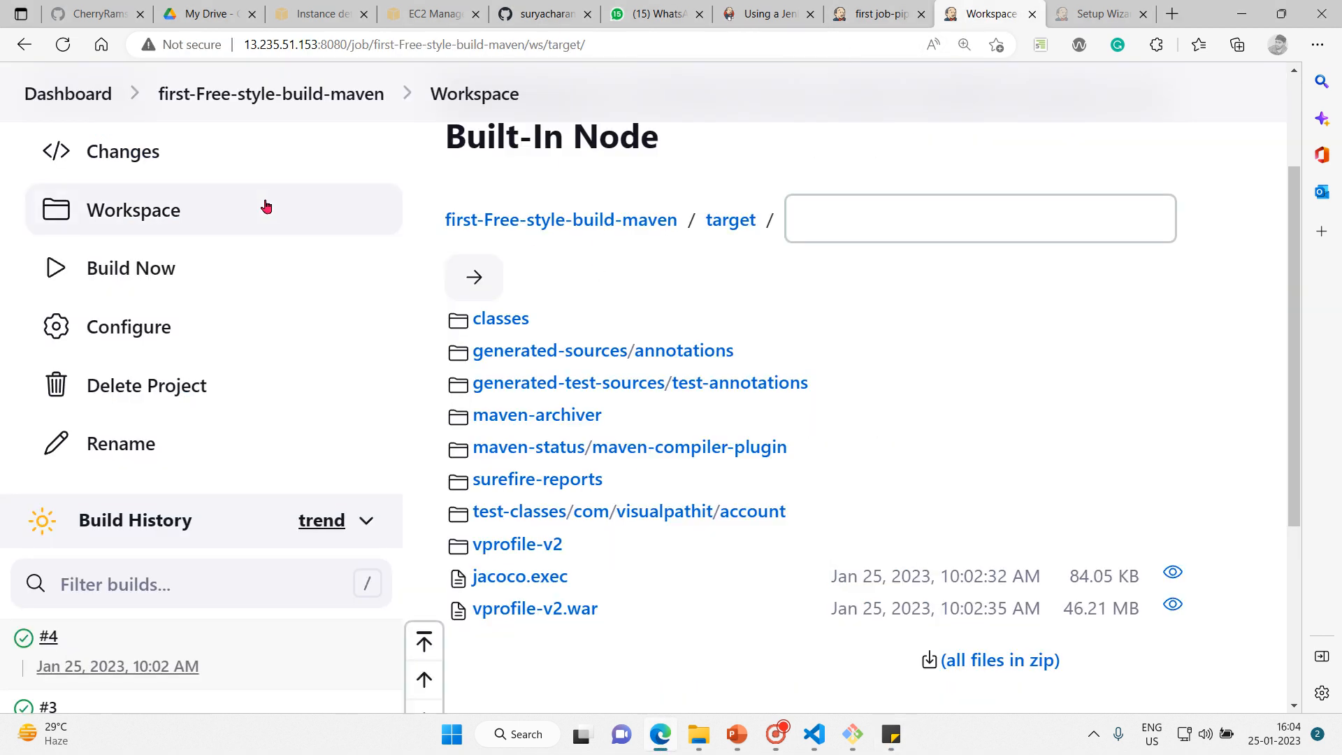
click(68, 94)
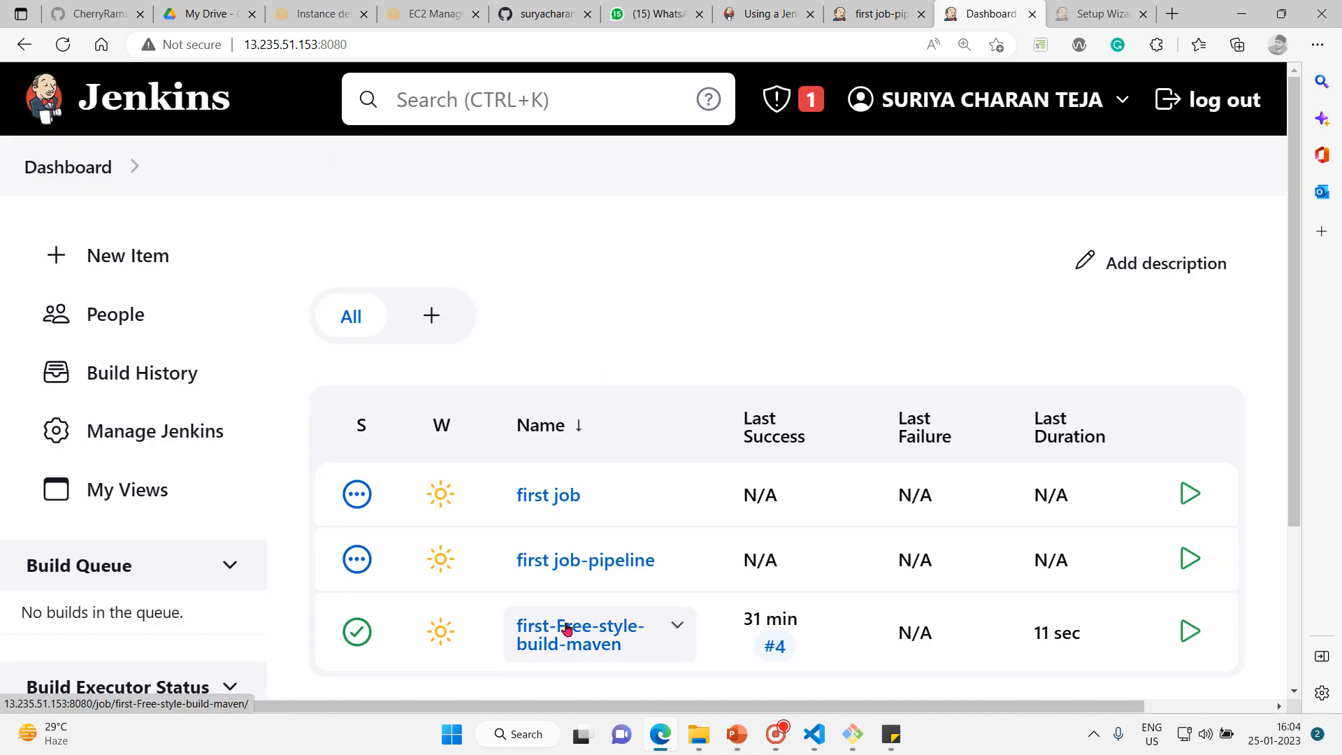
scroll(699, 252, down, 1)
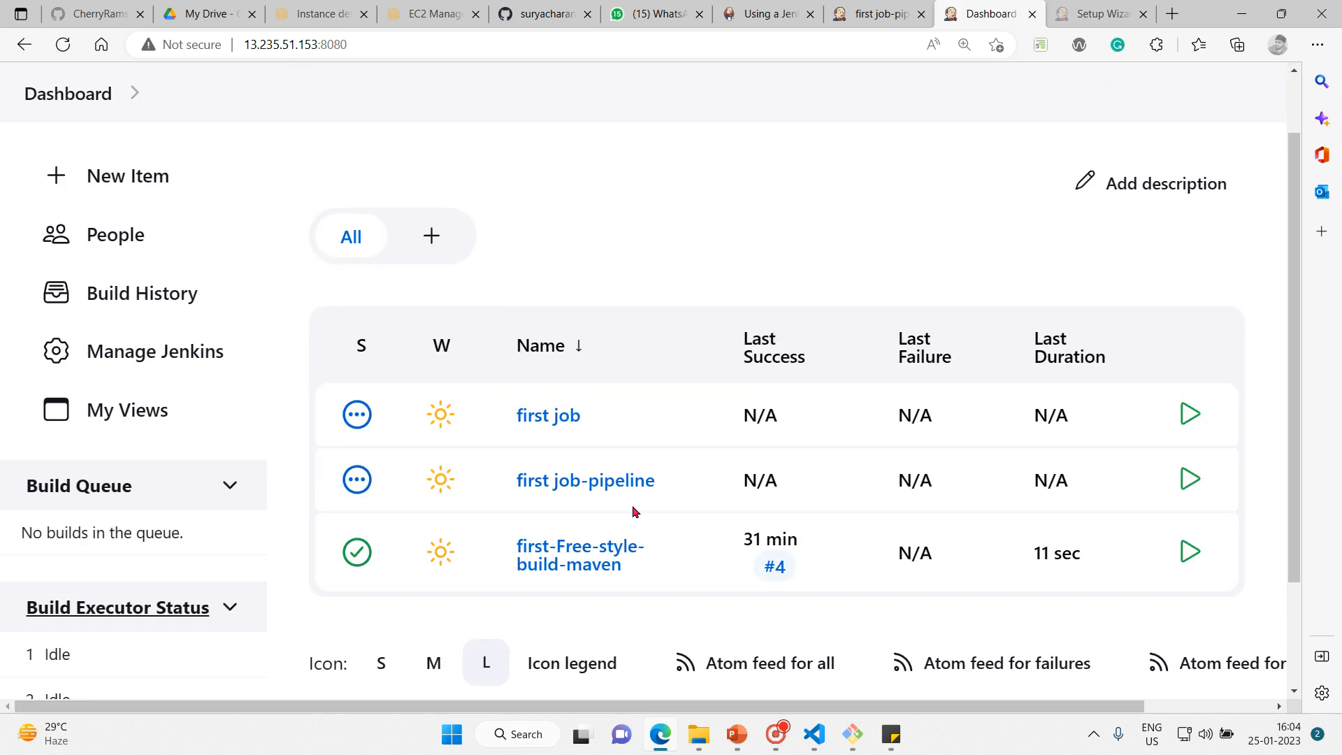
scroll(600, 538, up, 1)
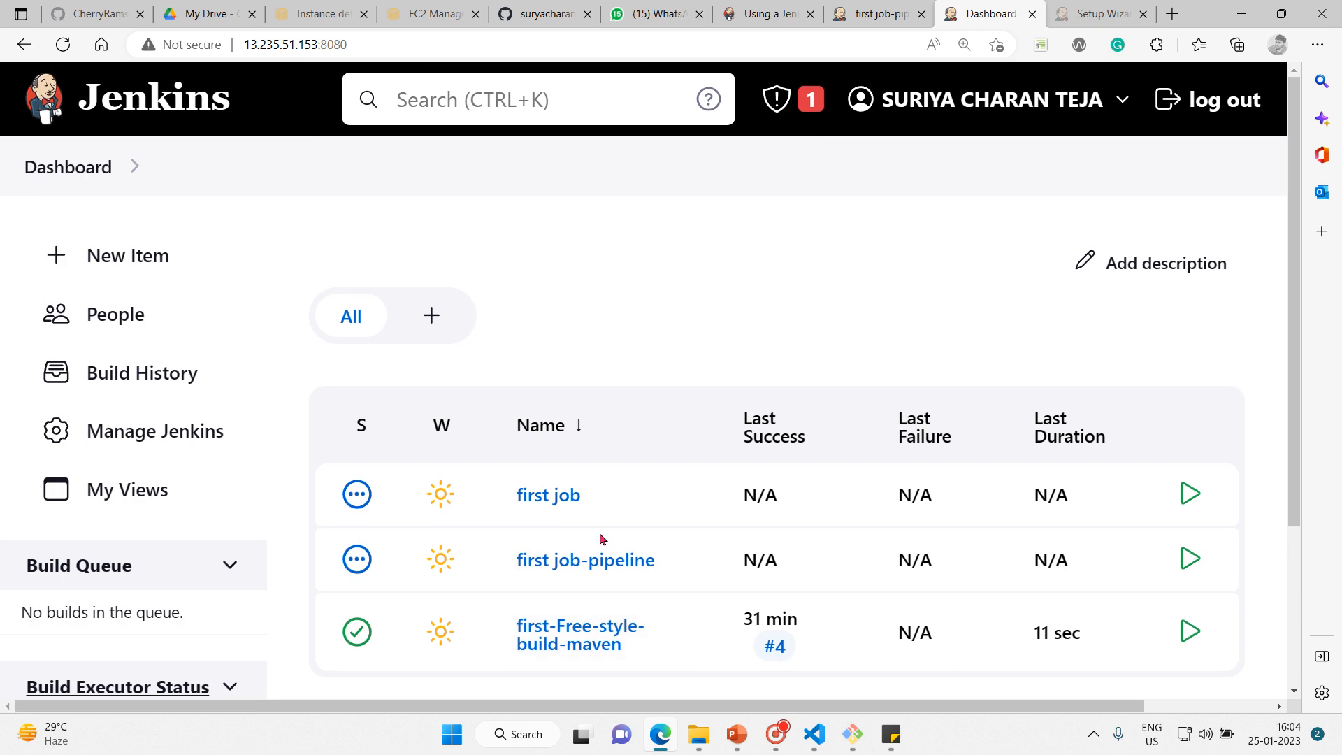
click(64, 254)
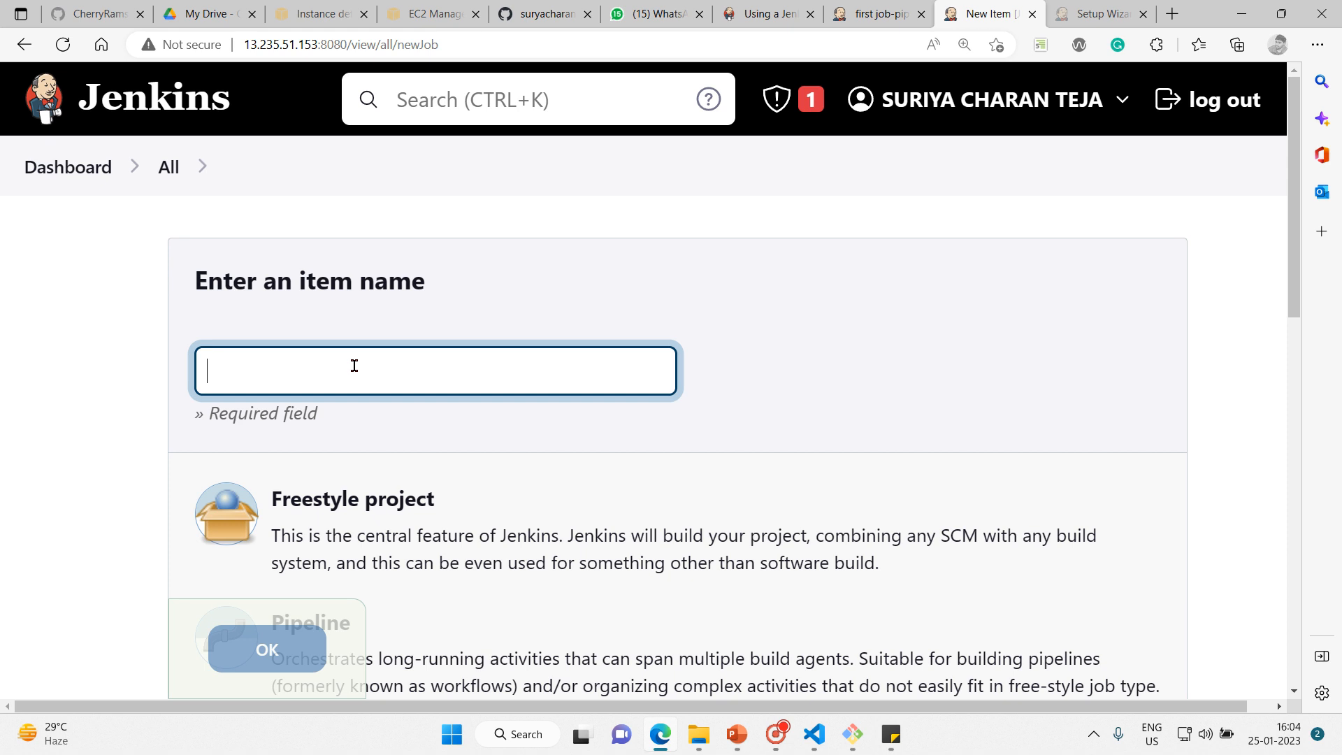
text(FIR)
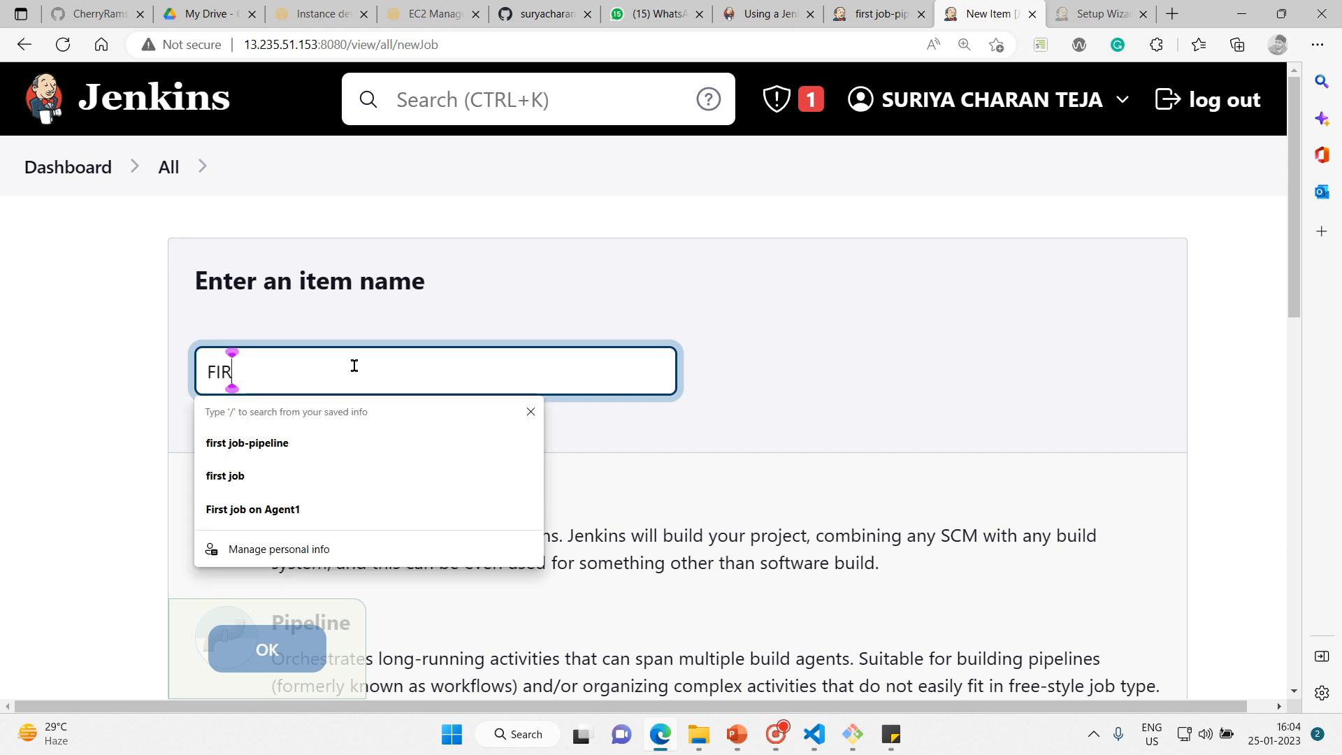
key(Down)
key(Down)
key(Down)
key(Down)
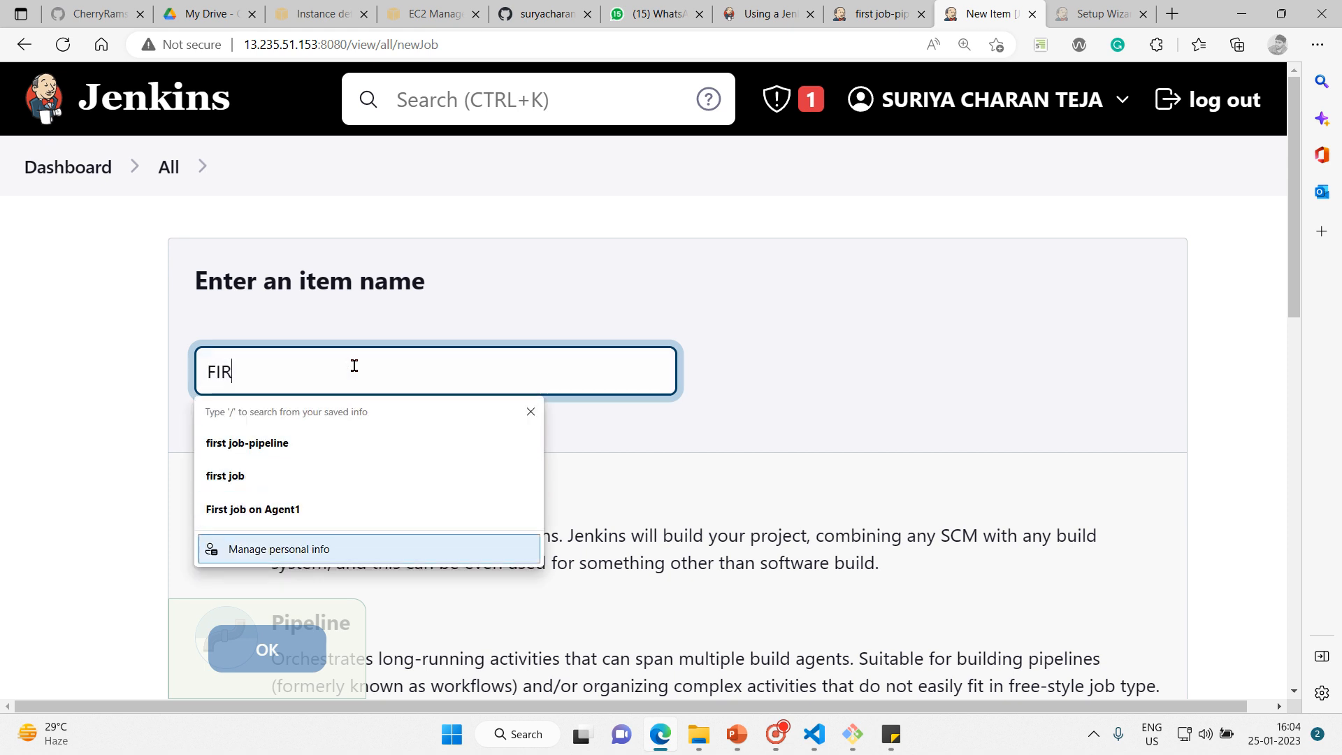
key(Up)
key(Up)
key(Up)
key(Up)
key(Down)
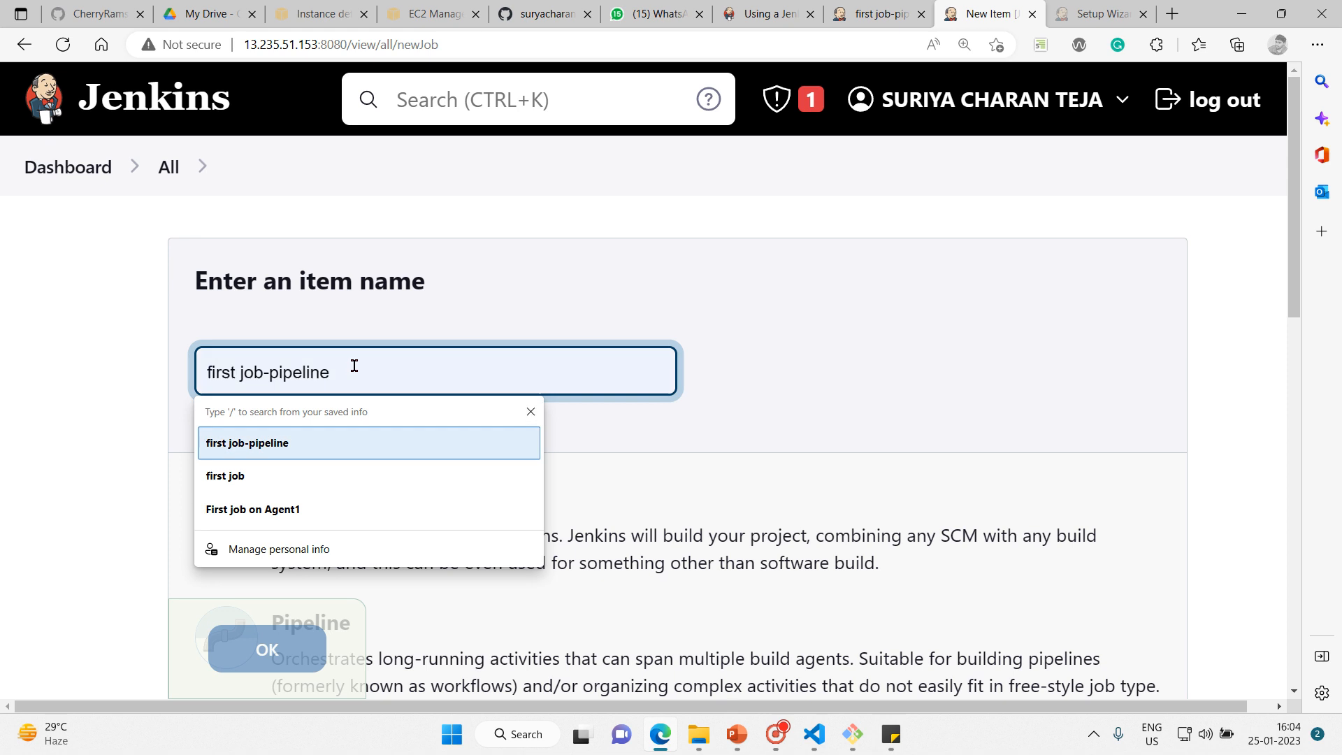
key(BackSpace)
key(BackSpace)
key(BackSpace)
text(FIRST)
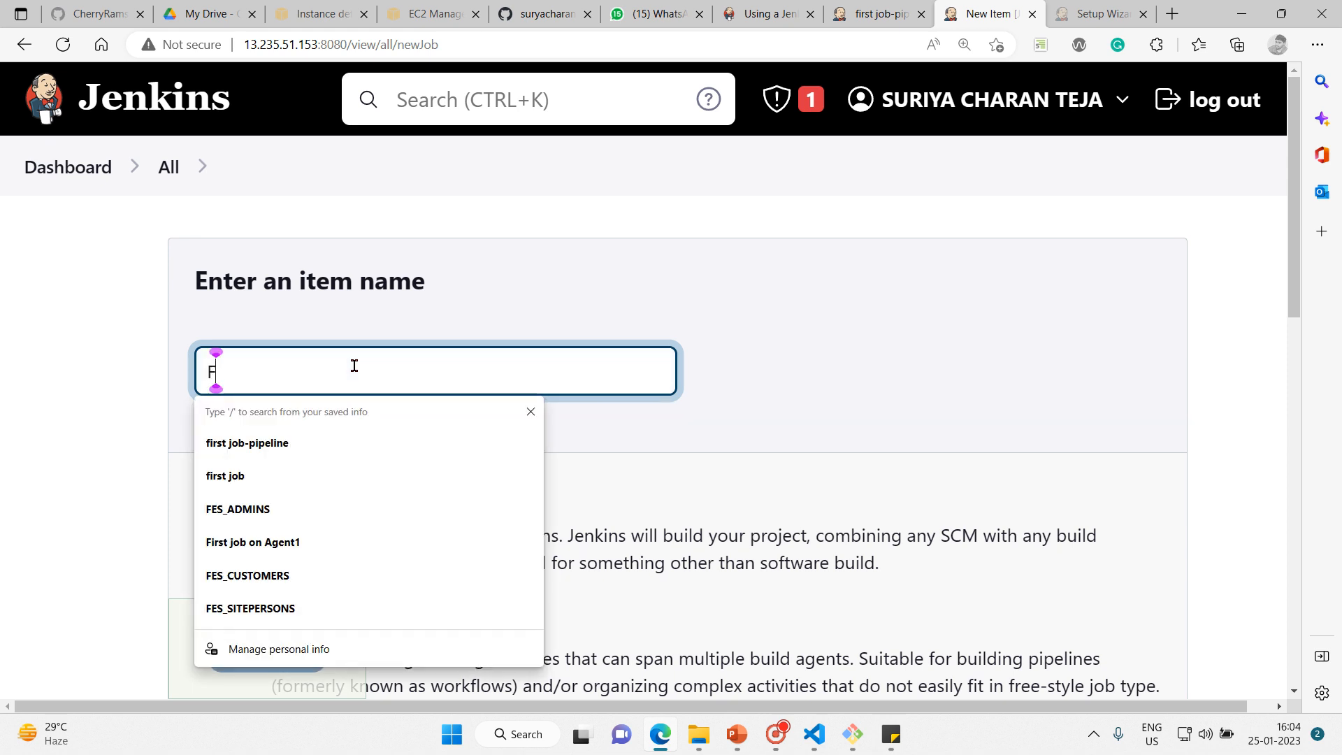
key(BackSpace)
key(BackSpace)
key(BackSpace)
key(BackSpace)
key(BackSpace)
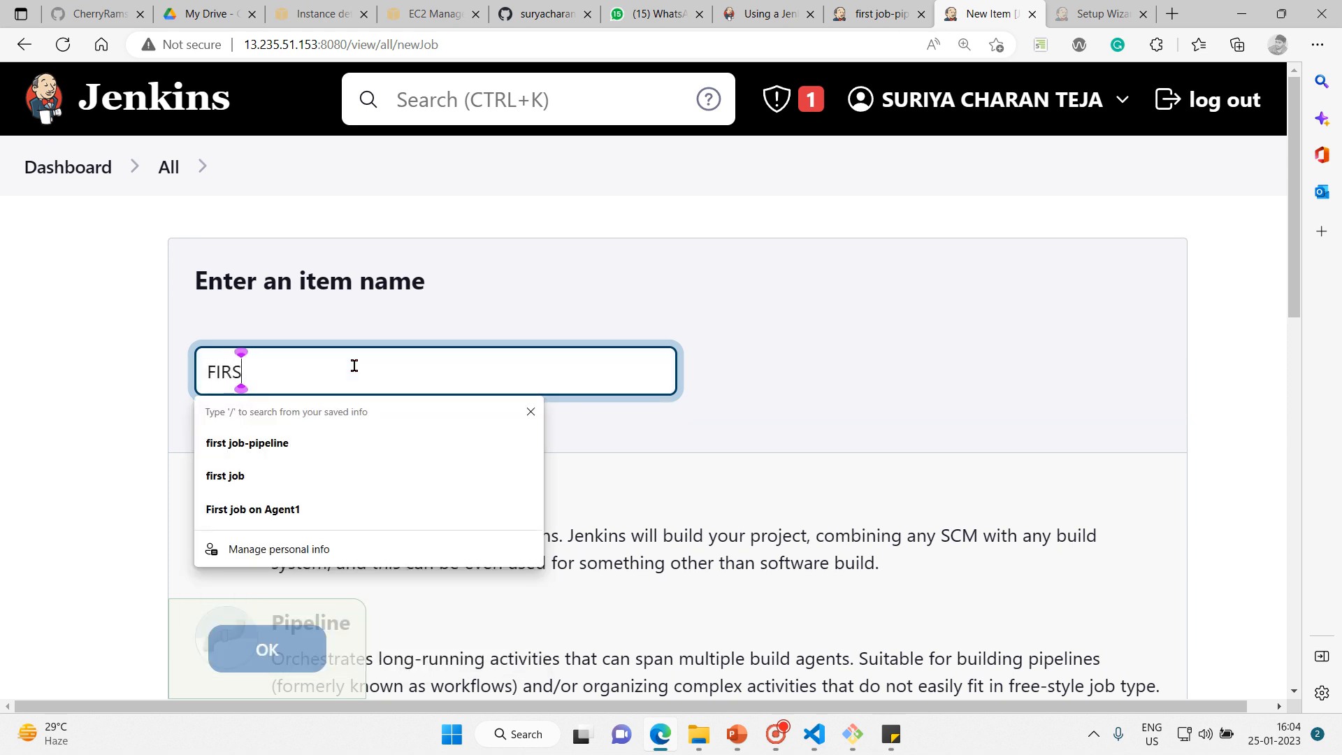
text(fir)
key(Down)
key(Down)
key(Down)
key(Down)
key(Up)
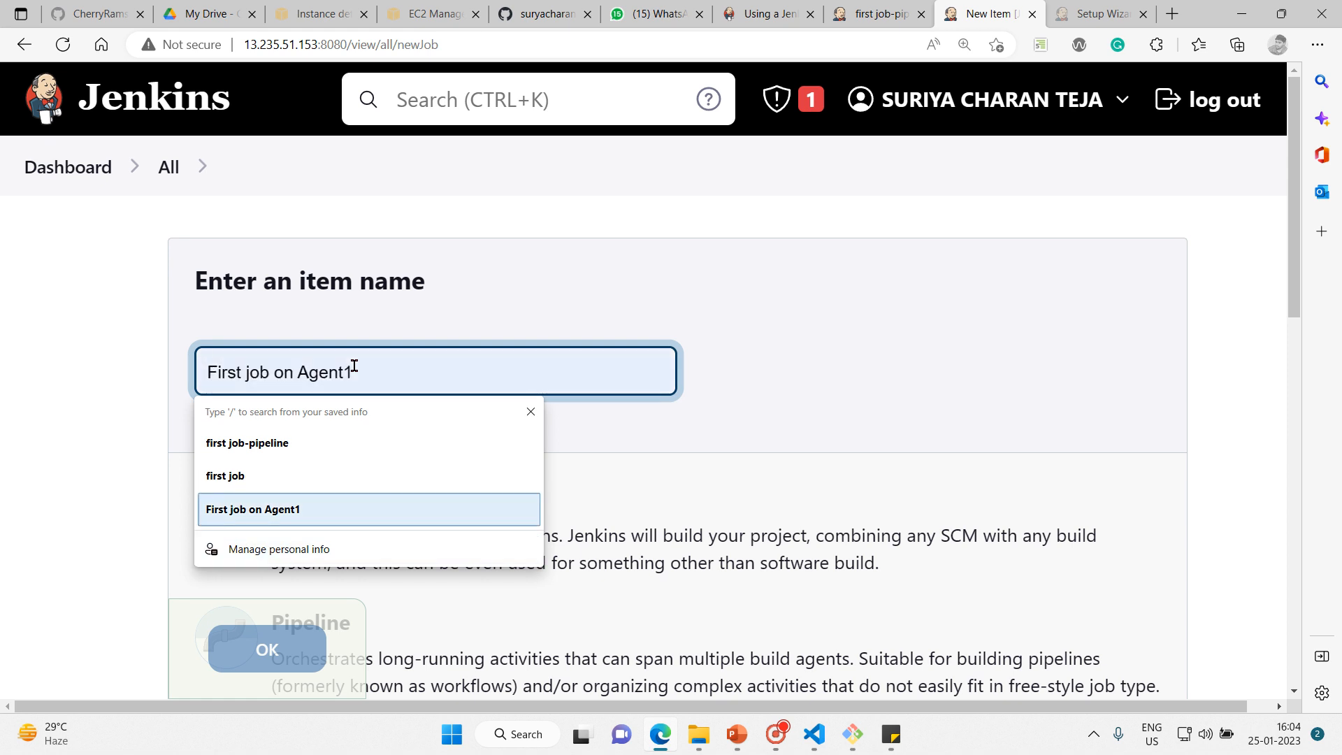
key(BackSpace)
key(BackSpace)
text(irst)
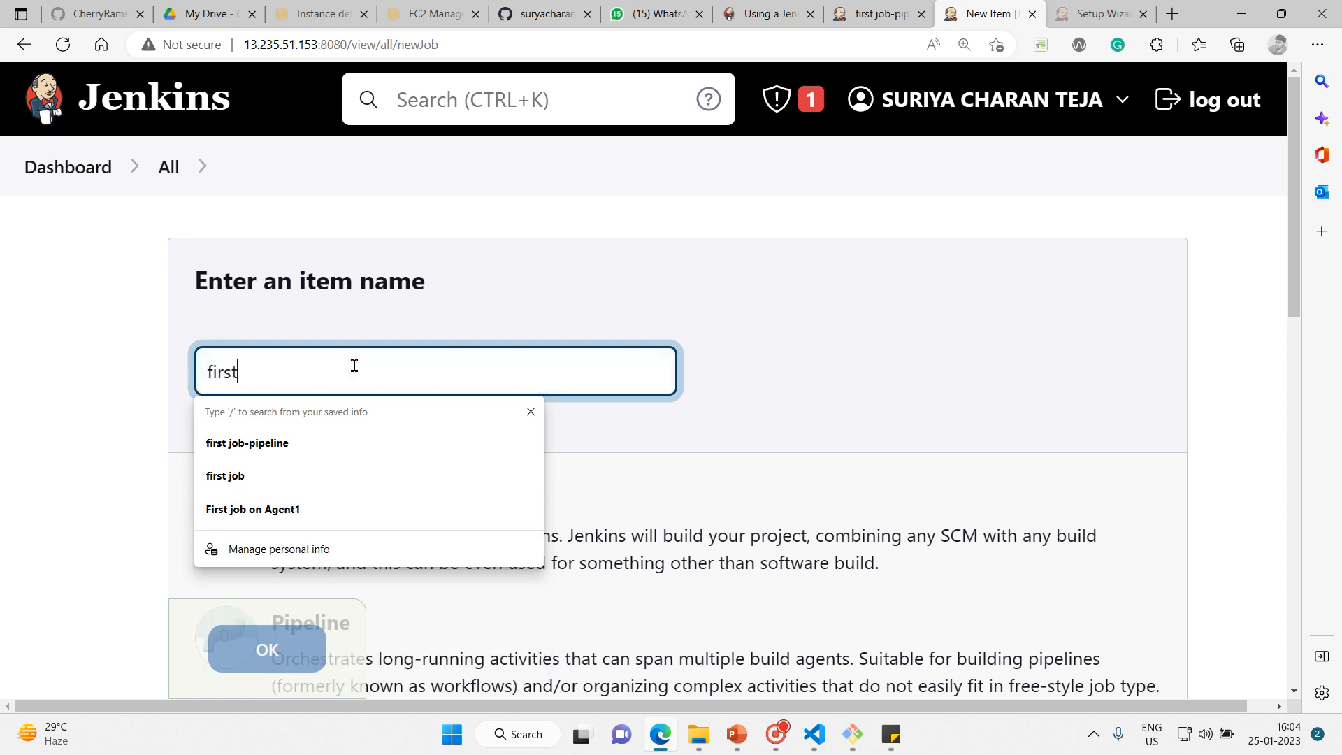
text( fre)
key(BackSpace)
key(BackSpace)
key(BackSpace)
key(BackSpace)
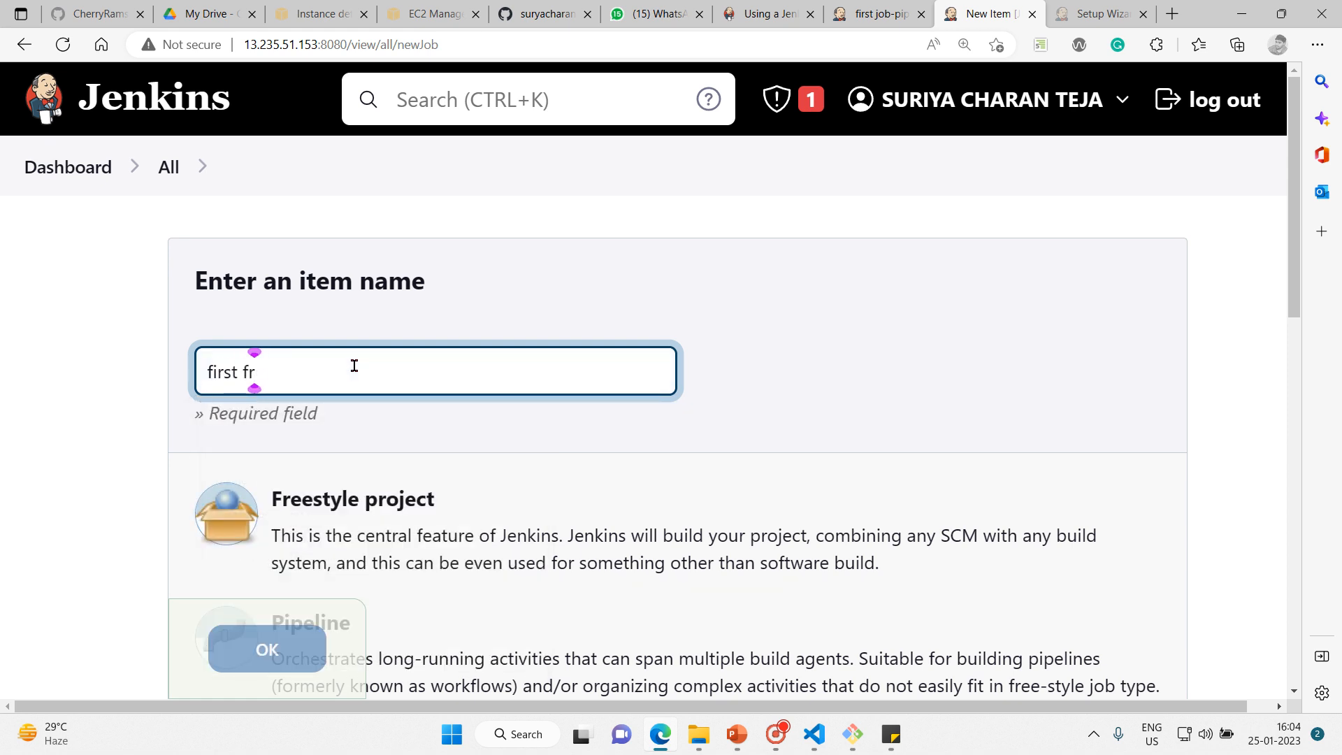
key(BackSpace)
key(BackSpace)
key(BackSpace)
key(BackSpace)
key(BackSpace)
click(354, 366)
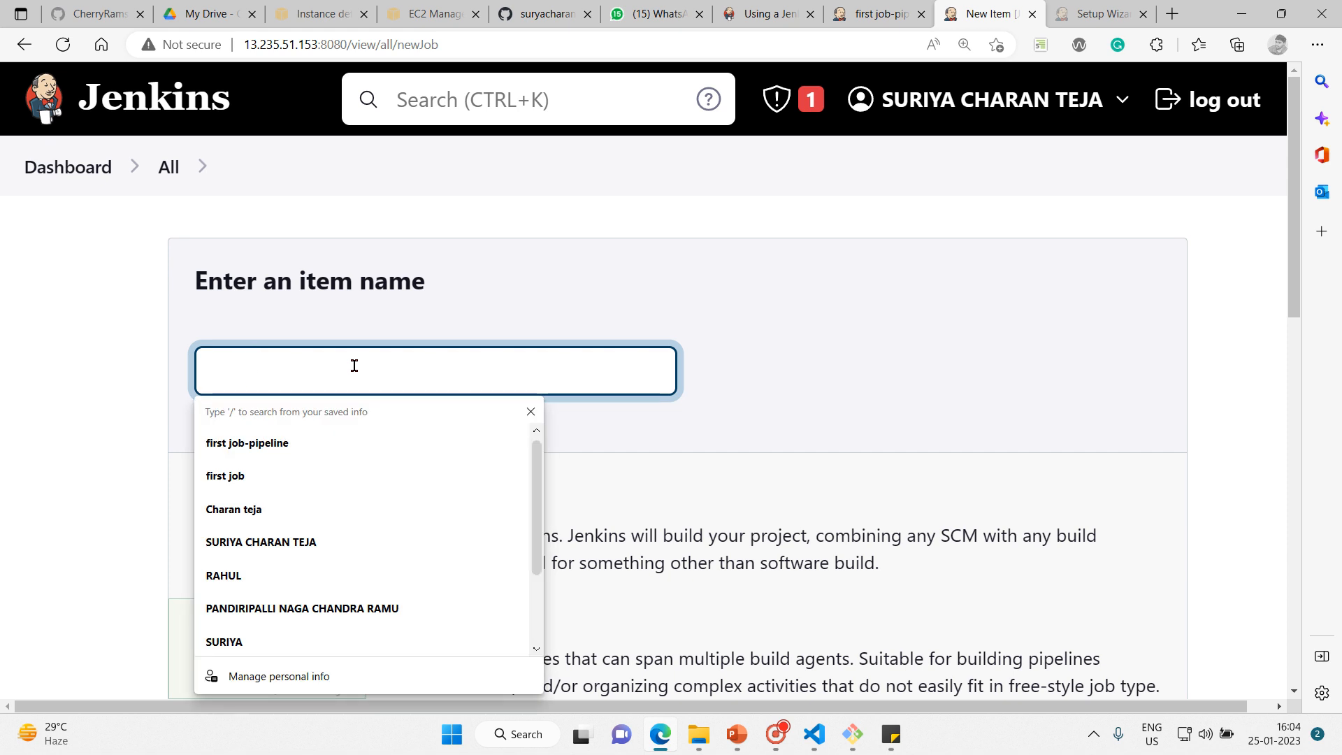
text(firs)
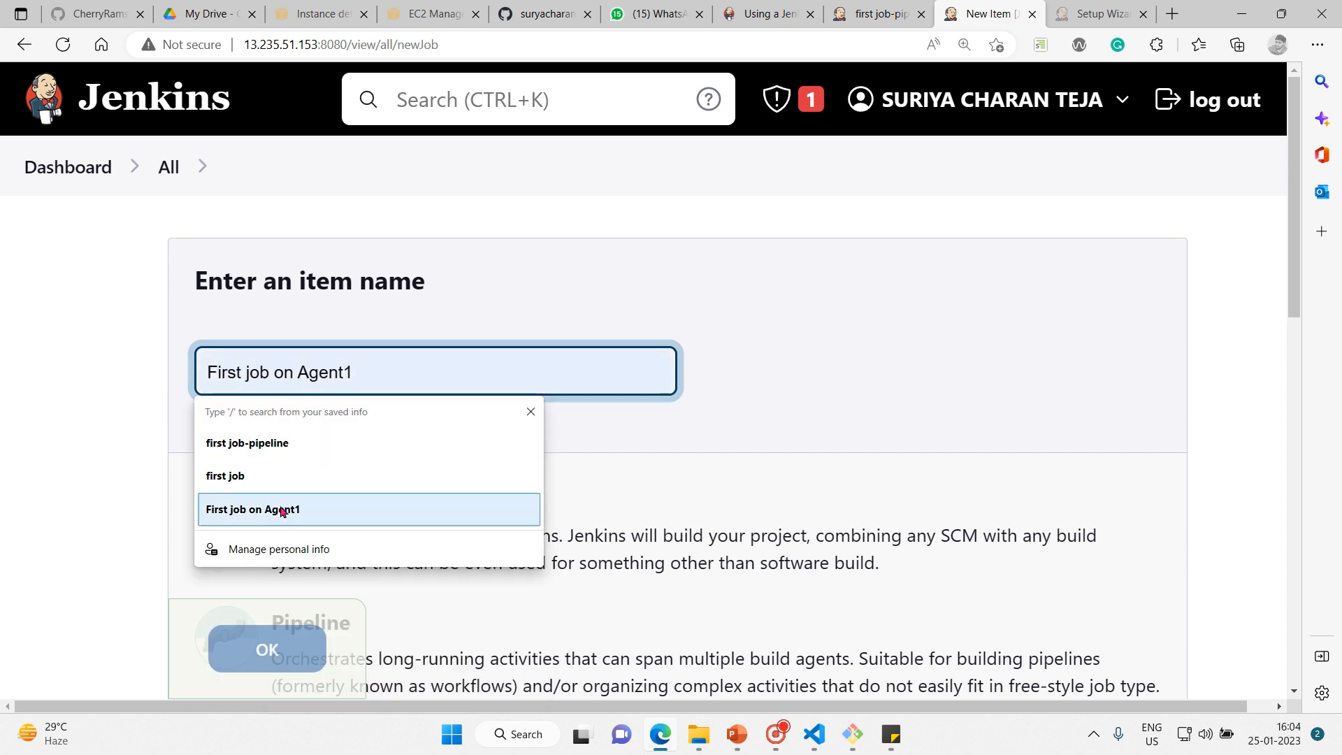
click(87, 175)
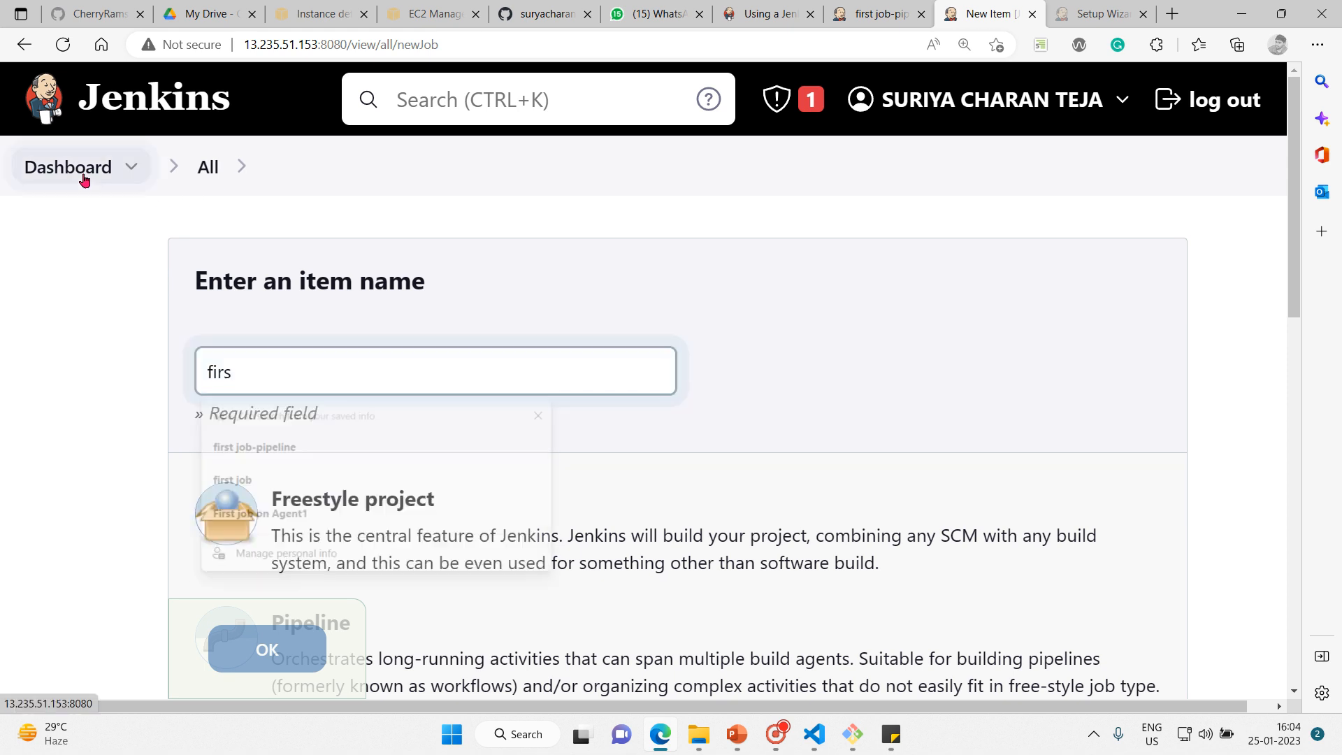
mouse_move(535, 635)
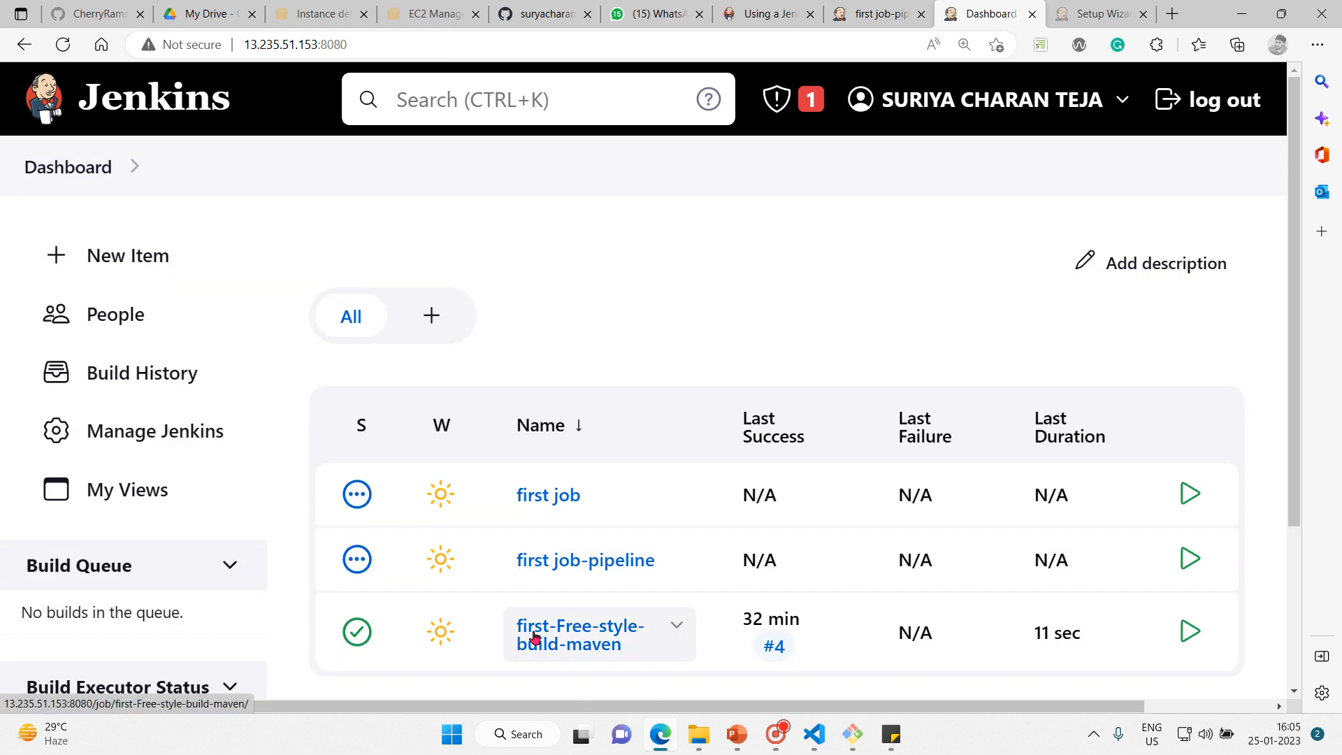
click(681, 627)
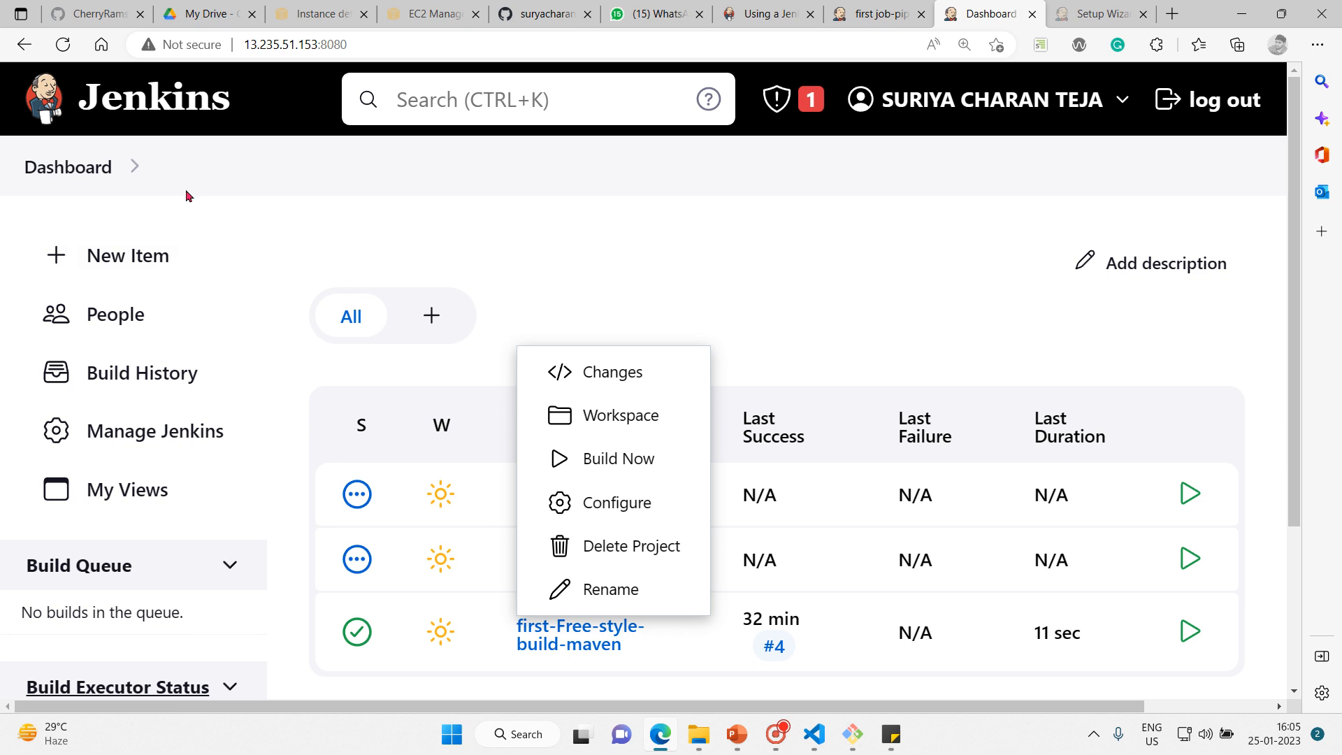
click(66, 169)
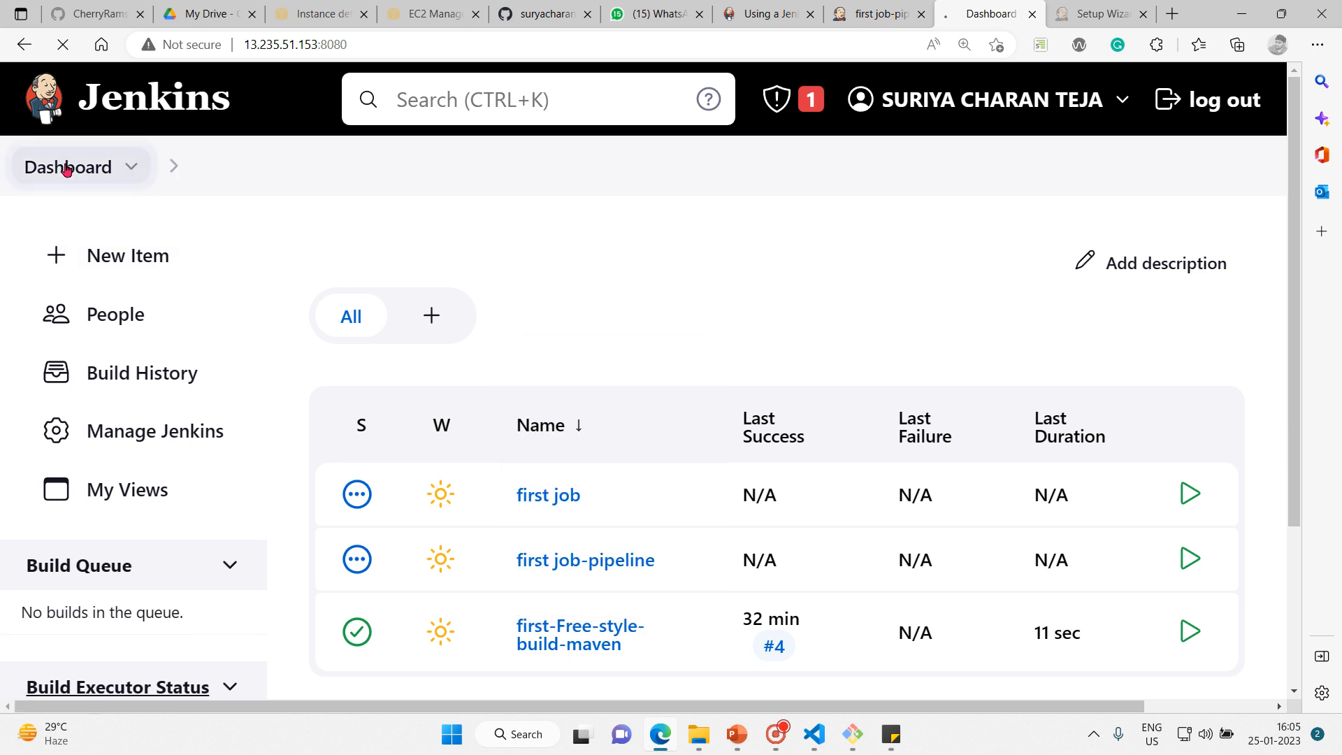
Start a new item named "first-Free-style-build-maven-versions" and choose Freestyle project as its type.
click(123, 256)
text(first)
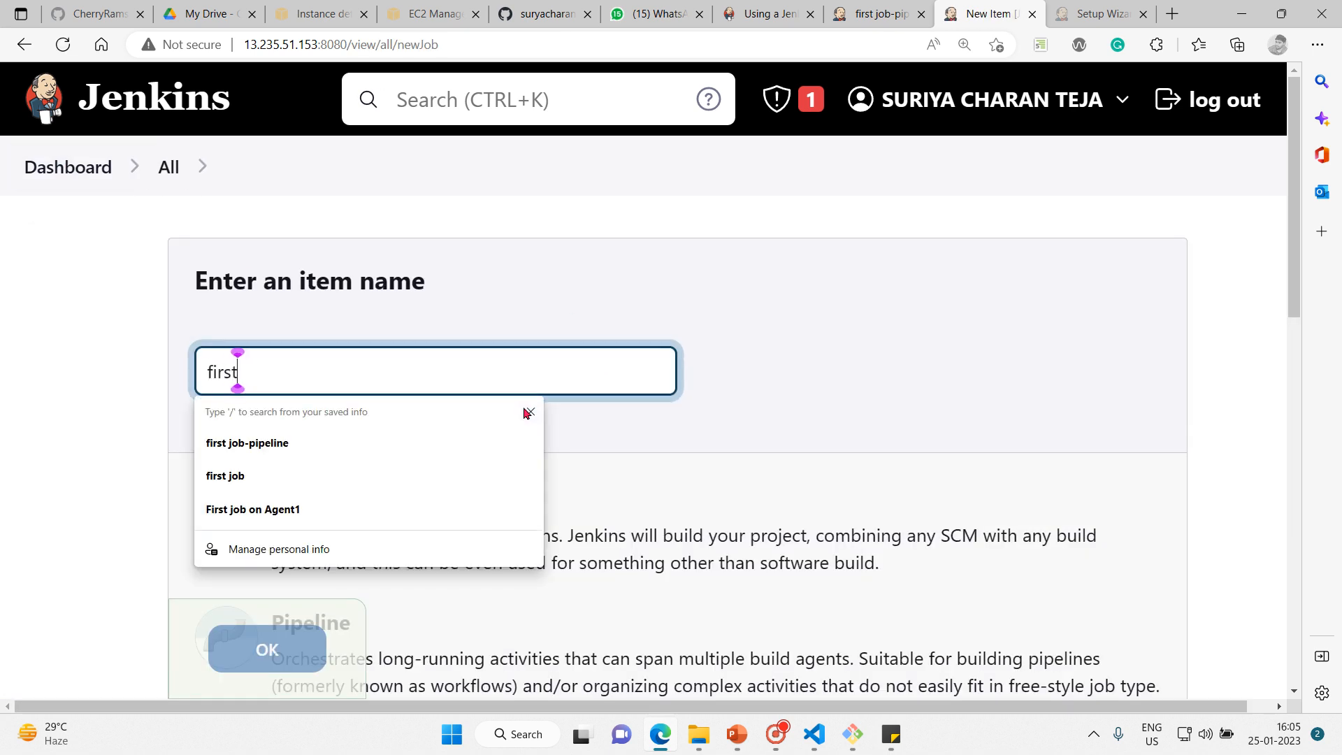
text(-Free-style-build-maven)
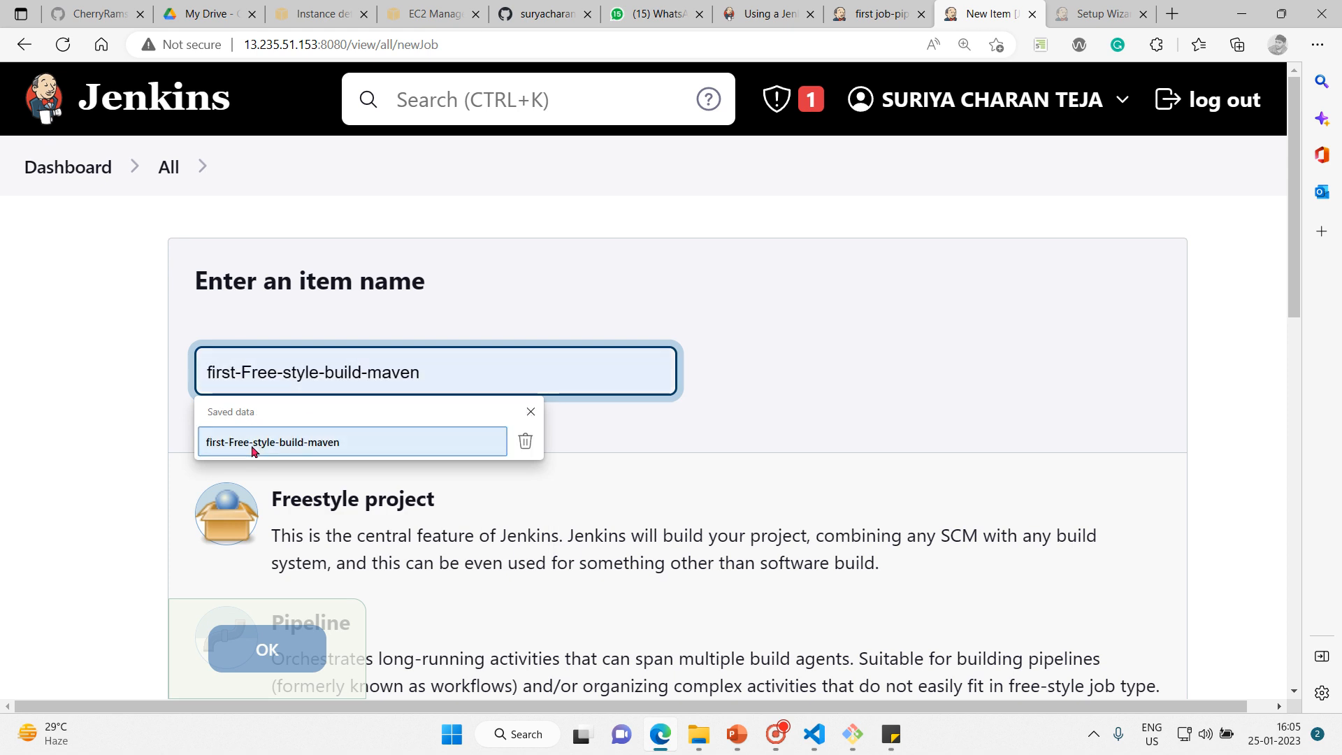
click(253, 443)
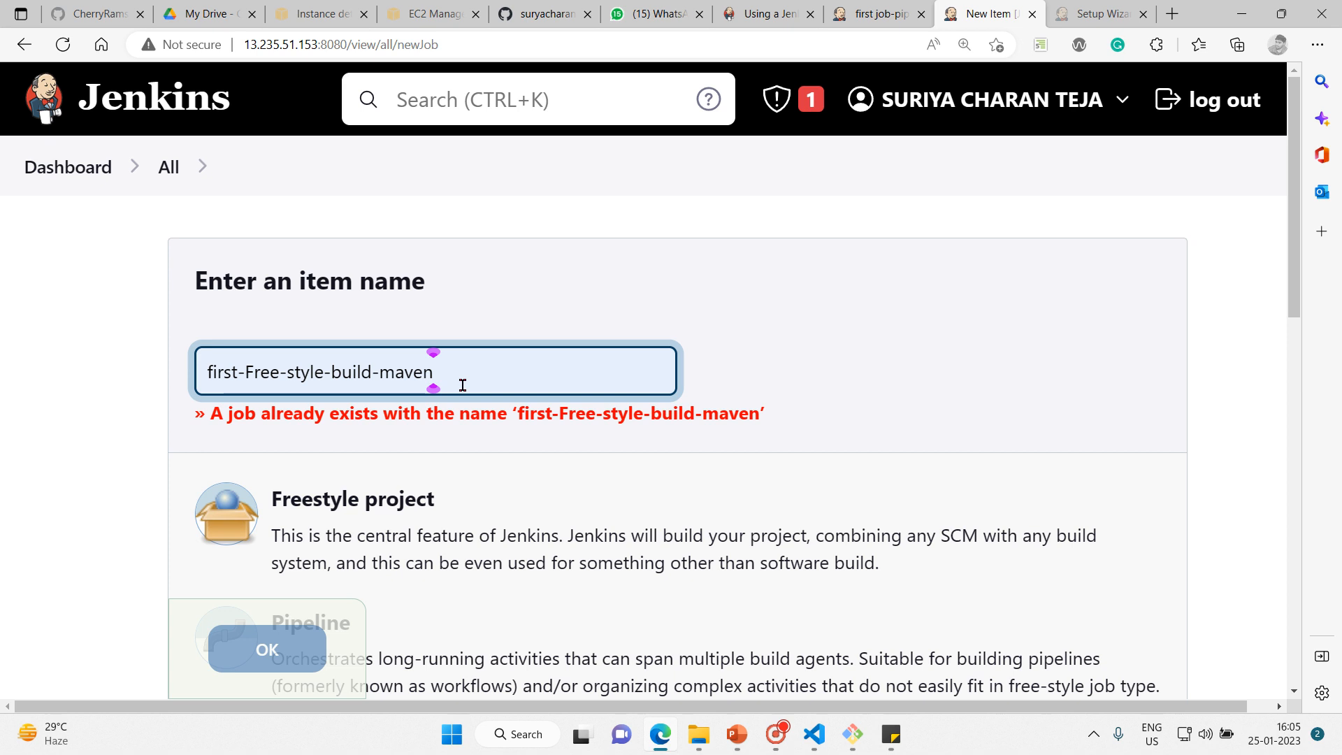
text(-ver)
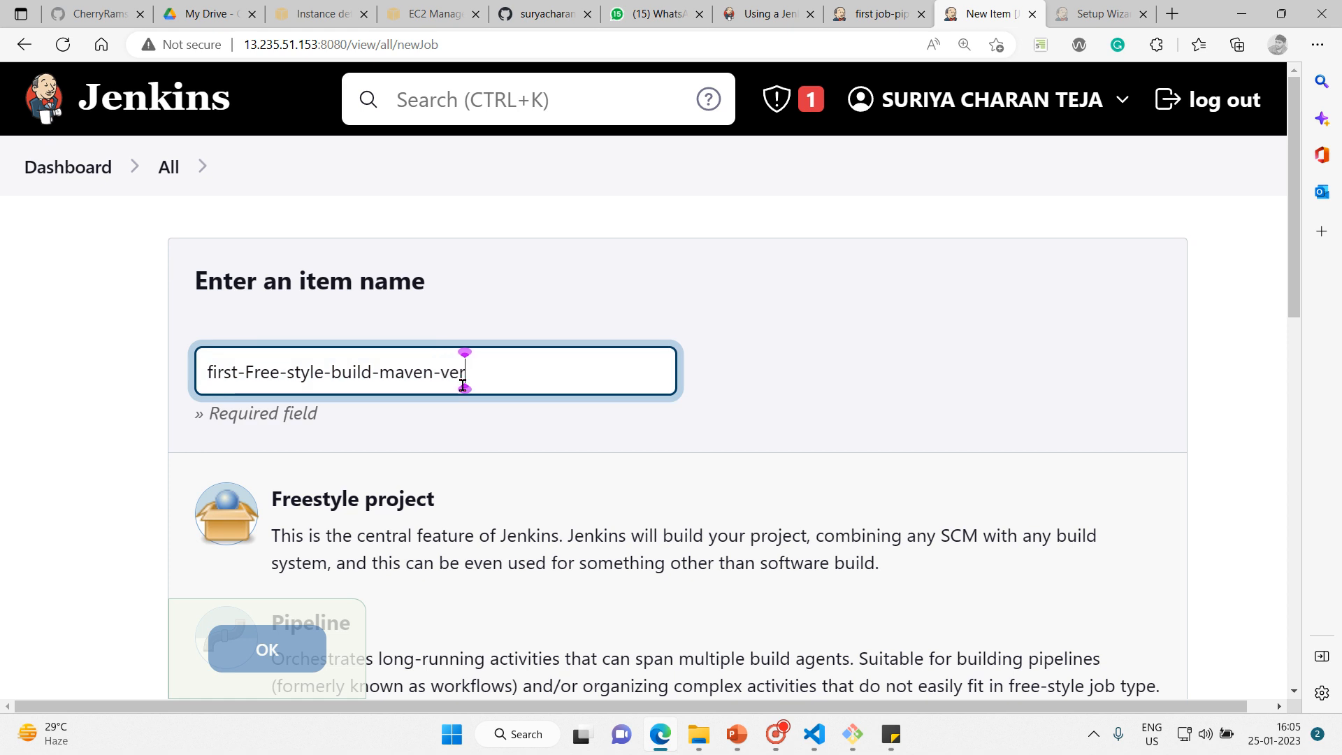
text(sion)
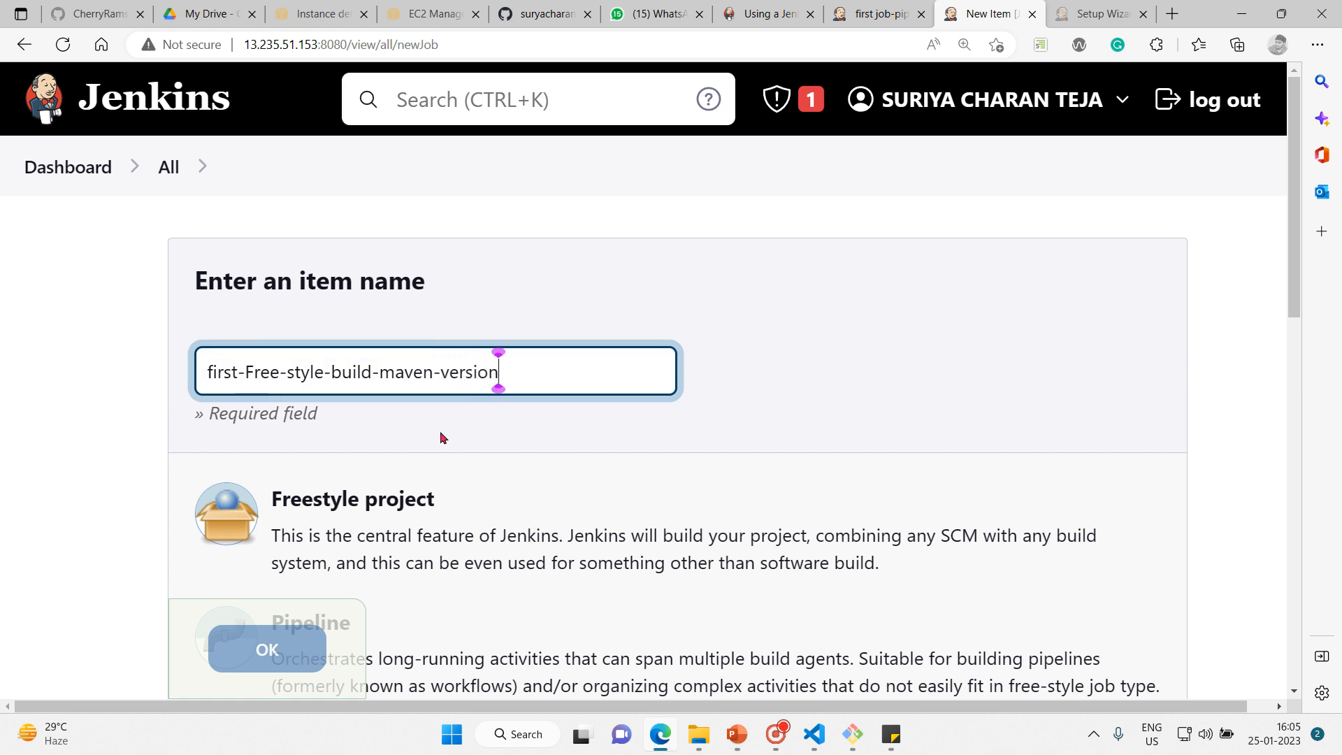
text(s)
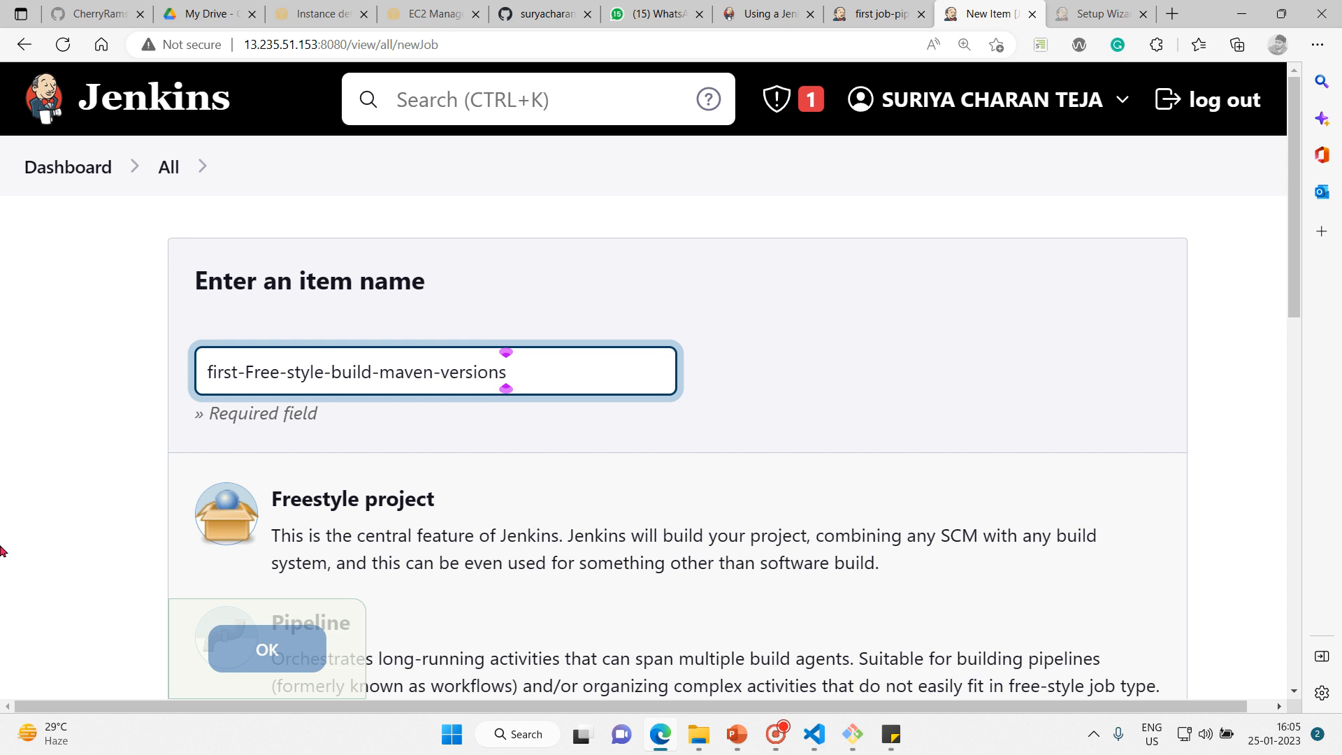
click(349, 537)
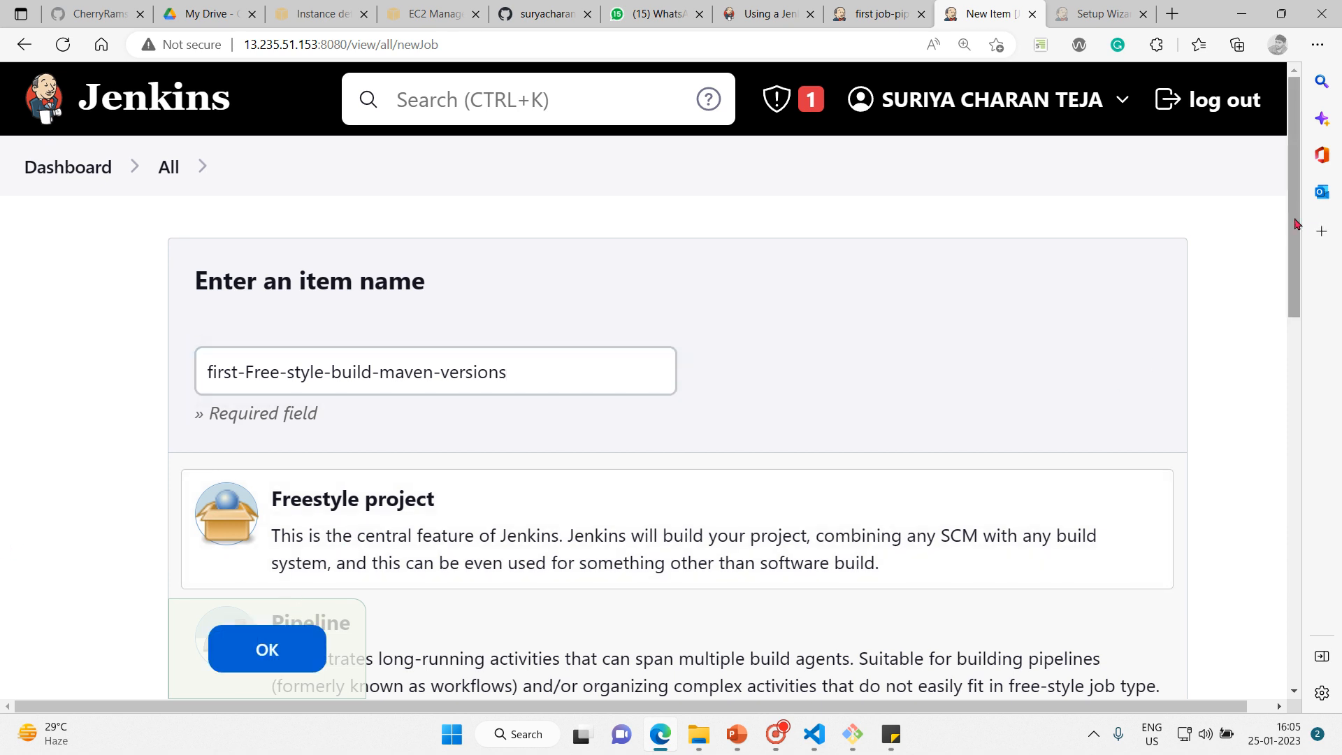
Examine the "Copy from" option for creating the new item from an existing one, highlighting its description.
drag(1294, 223, 1337, 572)
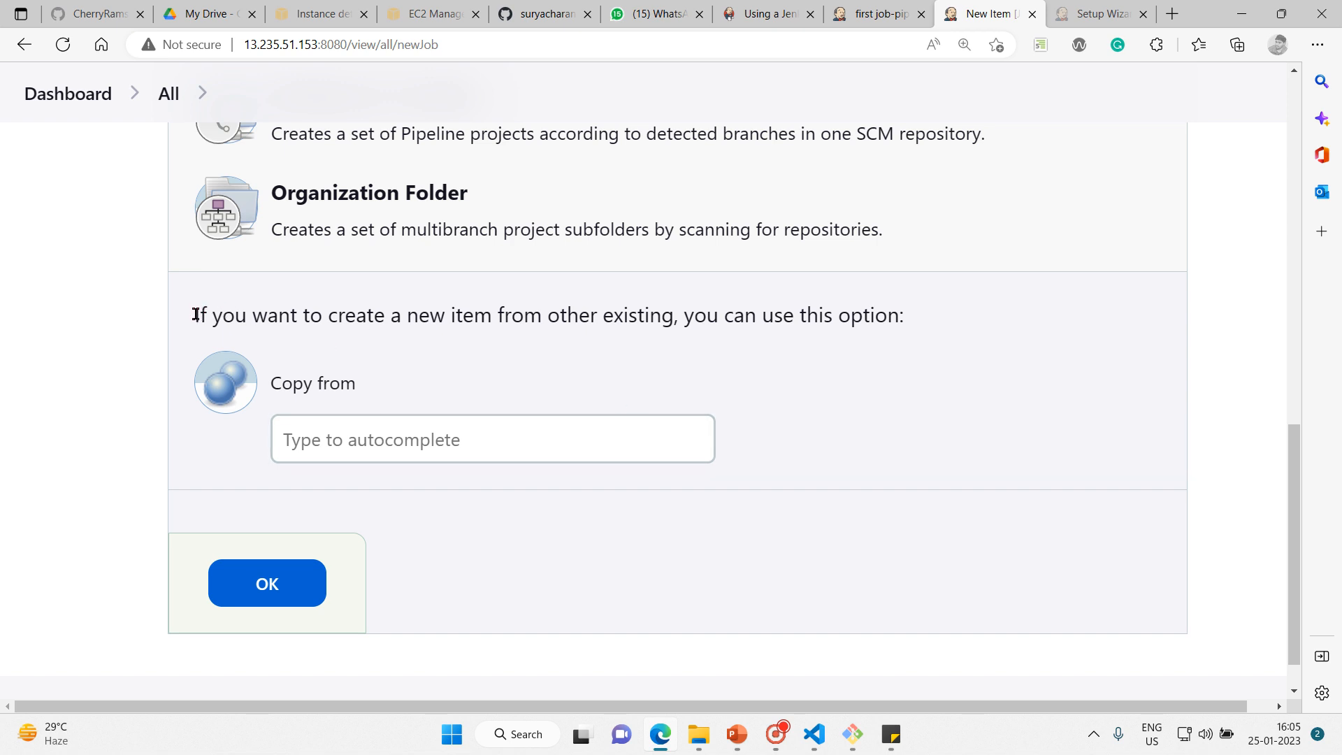
drag(196, 315, 895, 304)
click(419, 430)
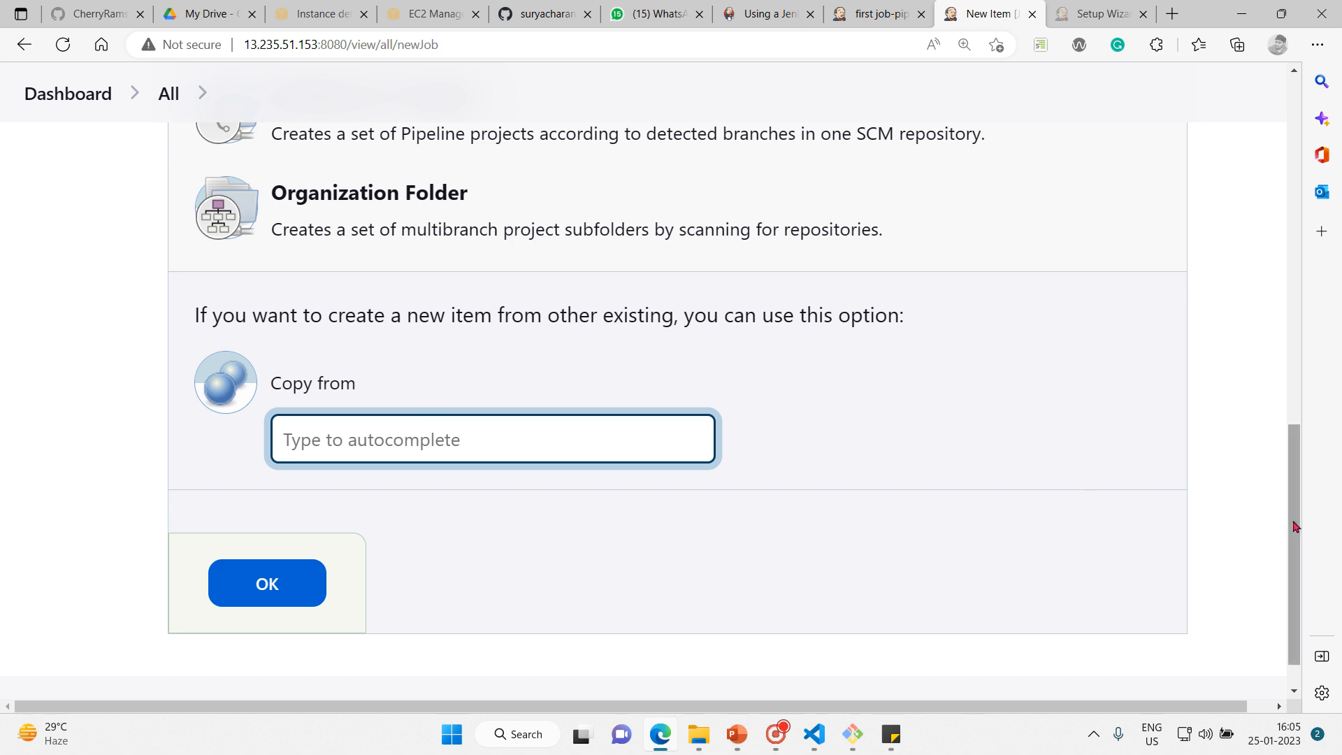
drag(1296, 526, 1222, 173)
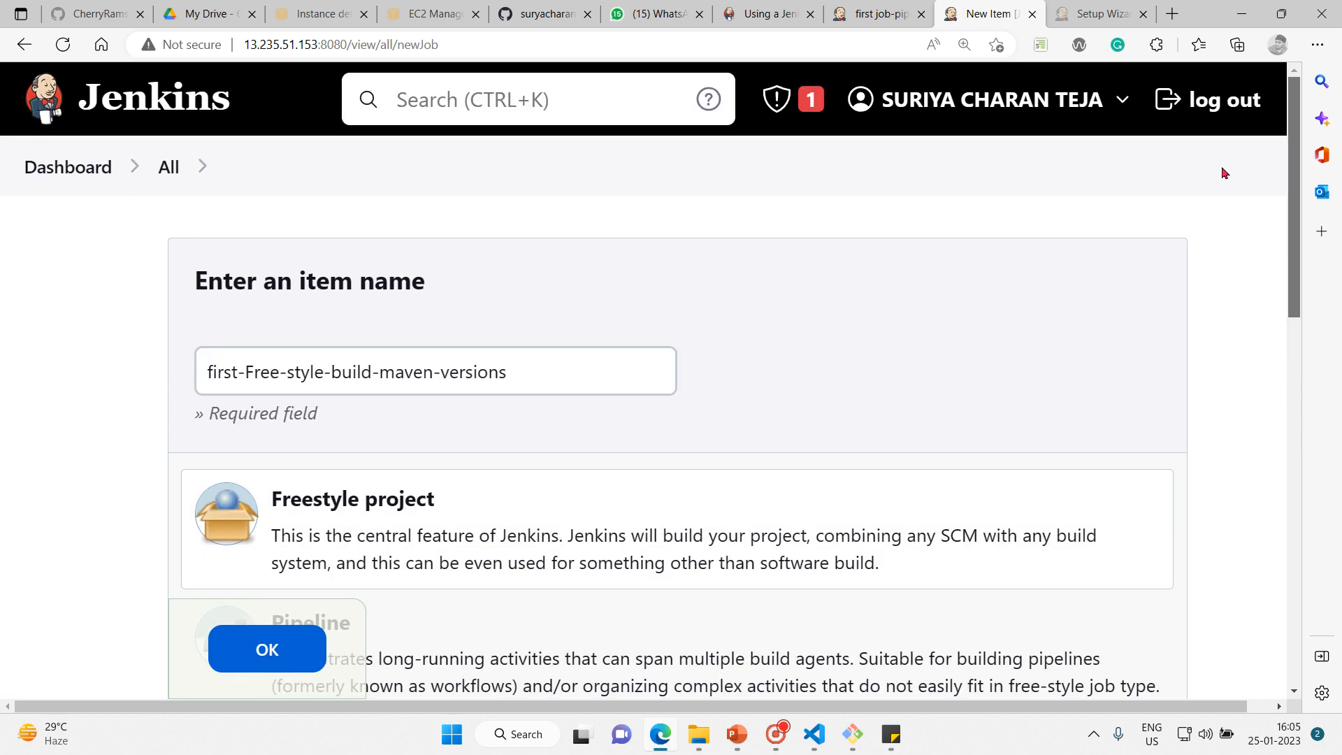
Create the new item as a copy of the existing job first-Free-style-build-maven.
scroll(1227, 210, down, 3)
scroll(1223, 171, up, 3)
scroll(1237, 315, down, 6)
scroll(1241, 447, down, 5)
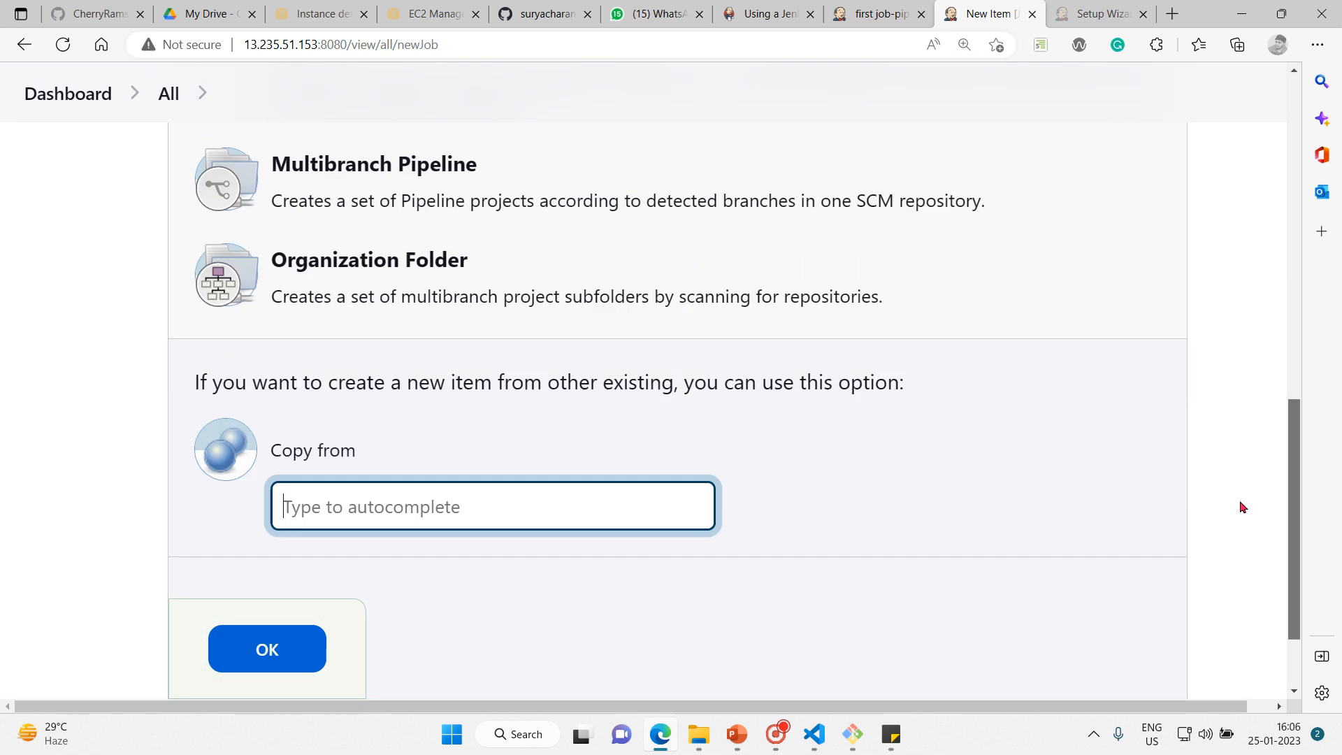
text(first)
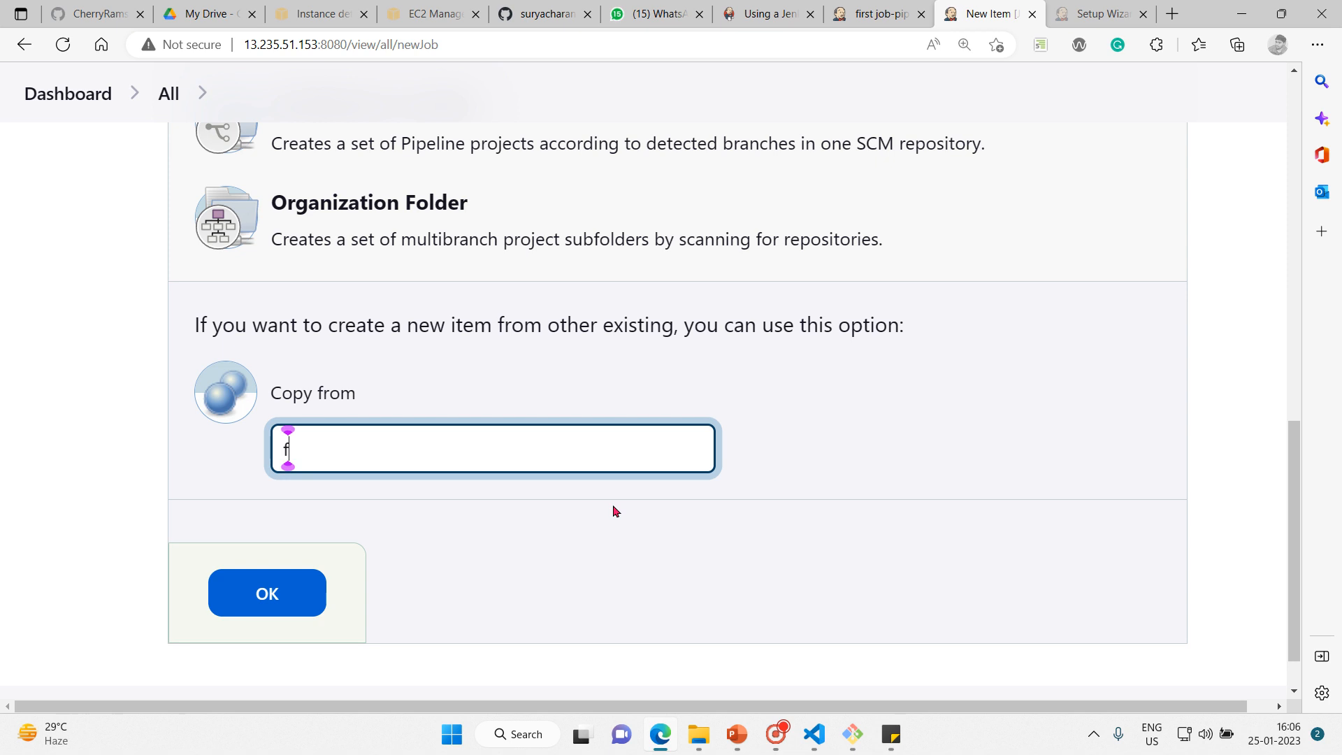
key(Down)
key(Down)
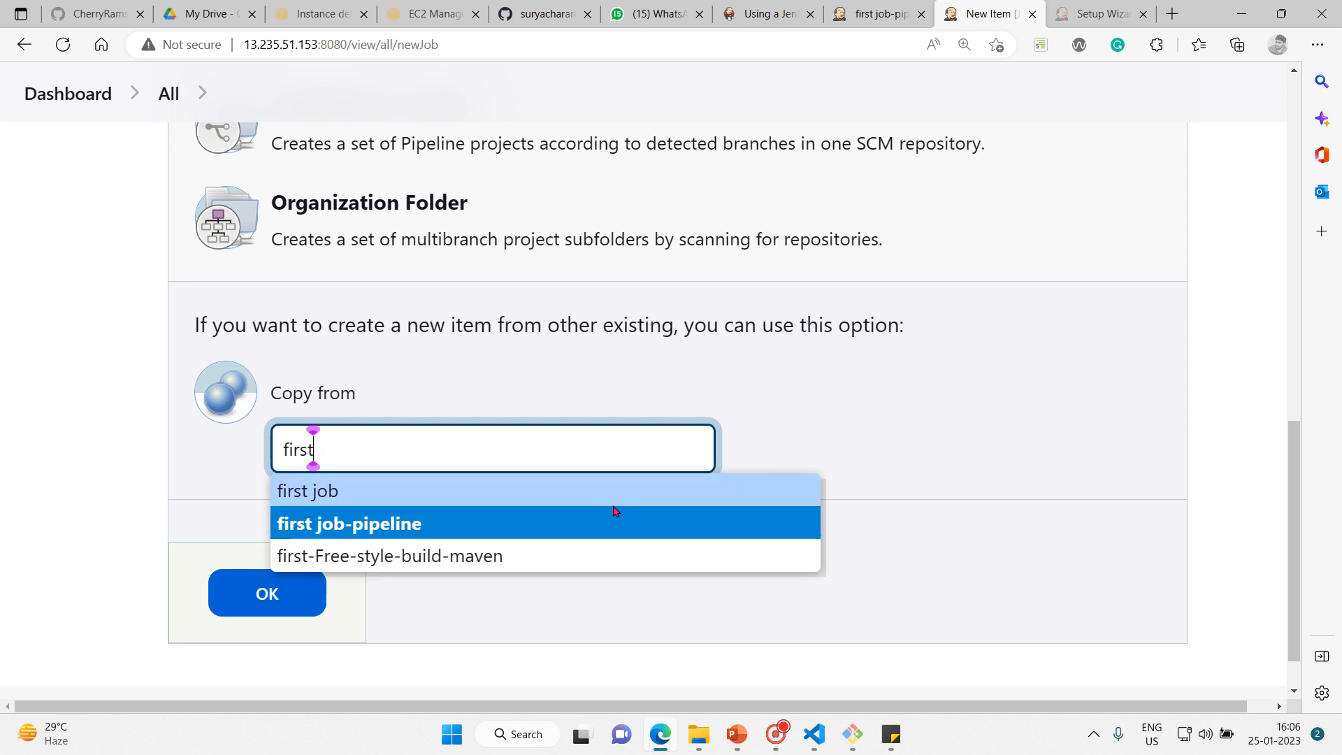
key(Return)
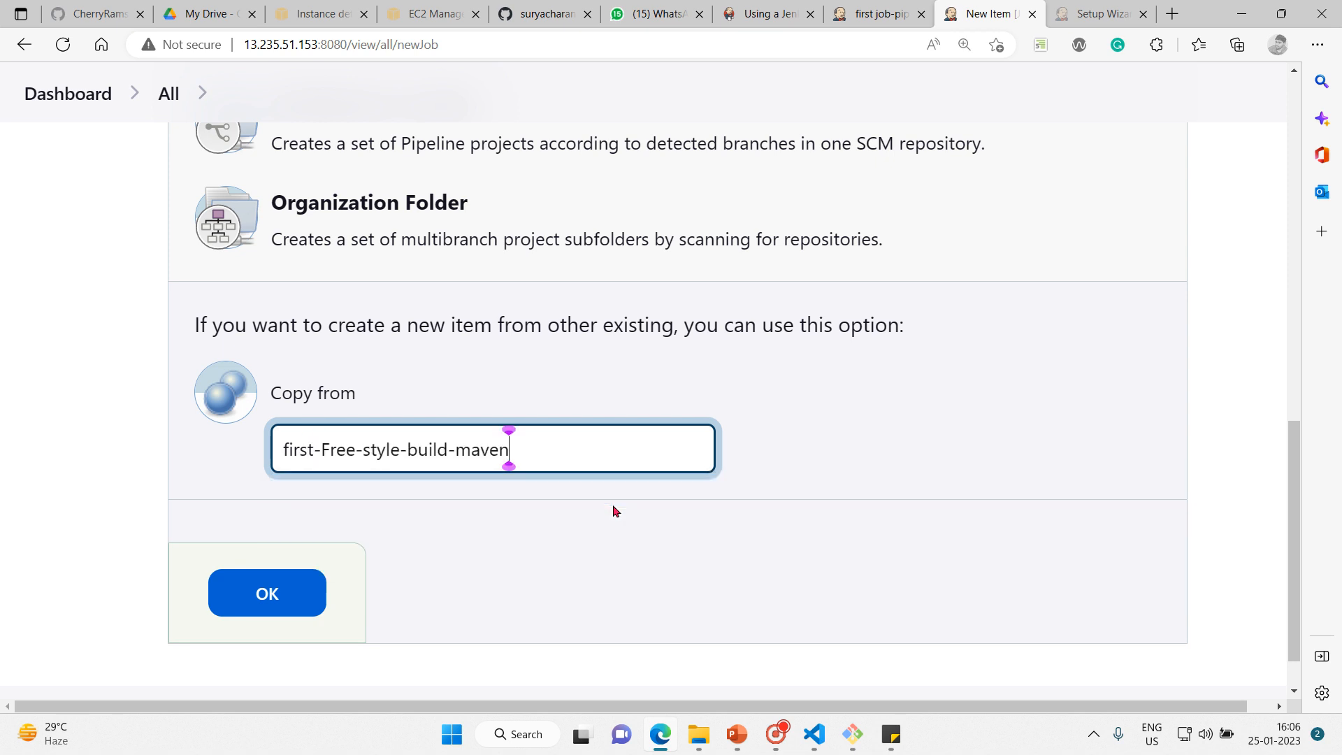
click(253, 587)
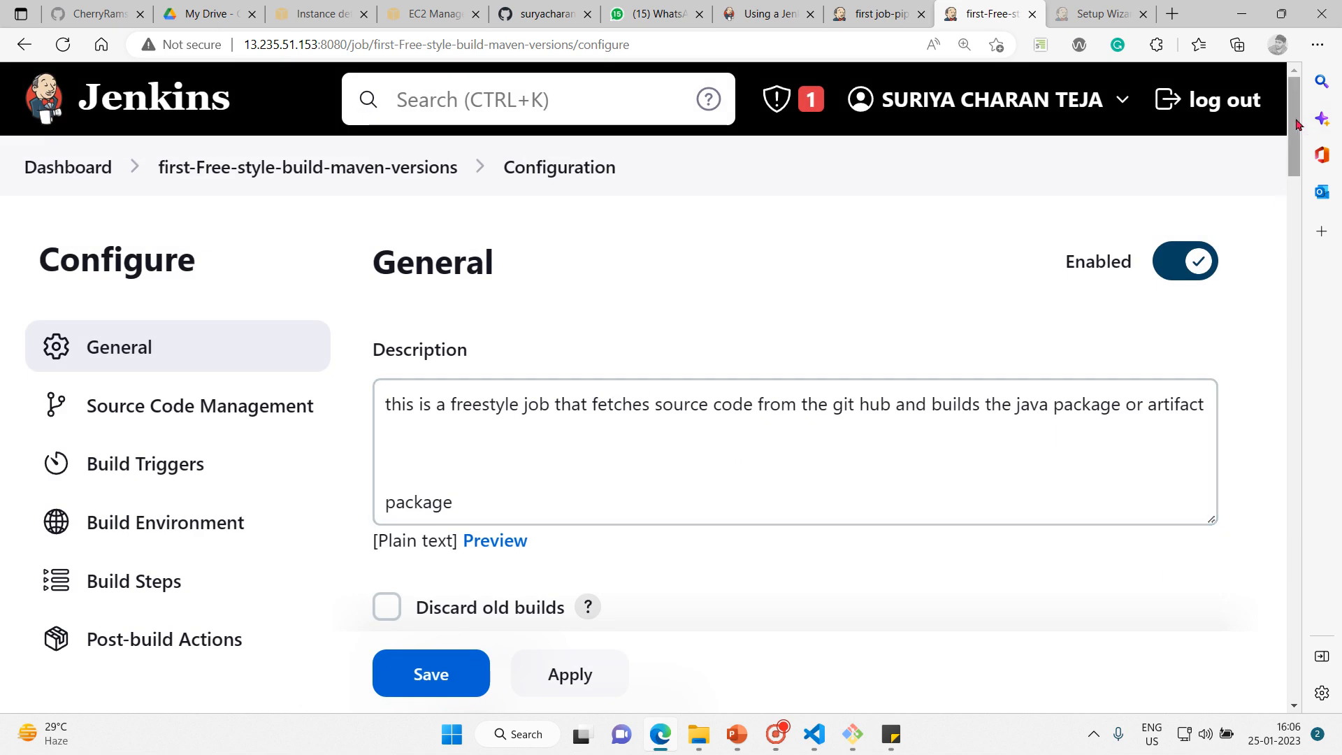
Replace the last line of the job description, "package", with "versioning the artifact".
mouse_move(1294, 124)
mouse_down()
mouse_move(1338, 428)
mouse_move(1331, 664)
mouse_move(1294, 100)
mouse_up()
click(577, 516)
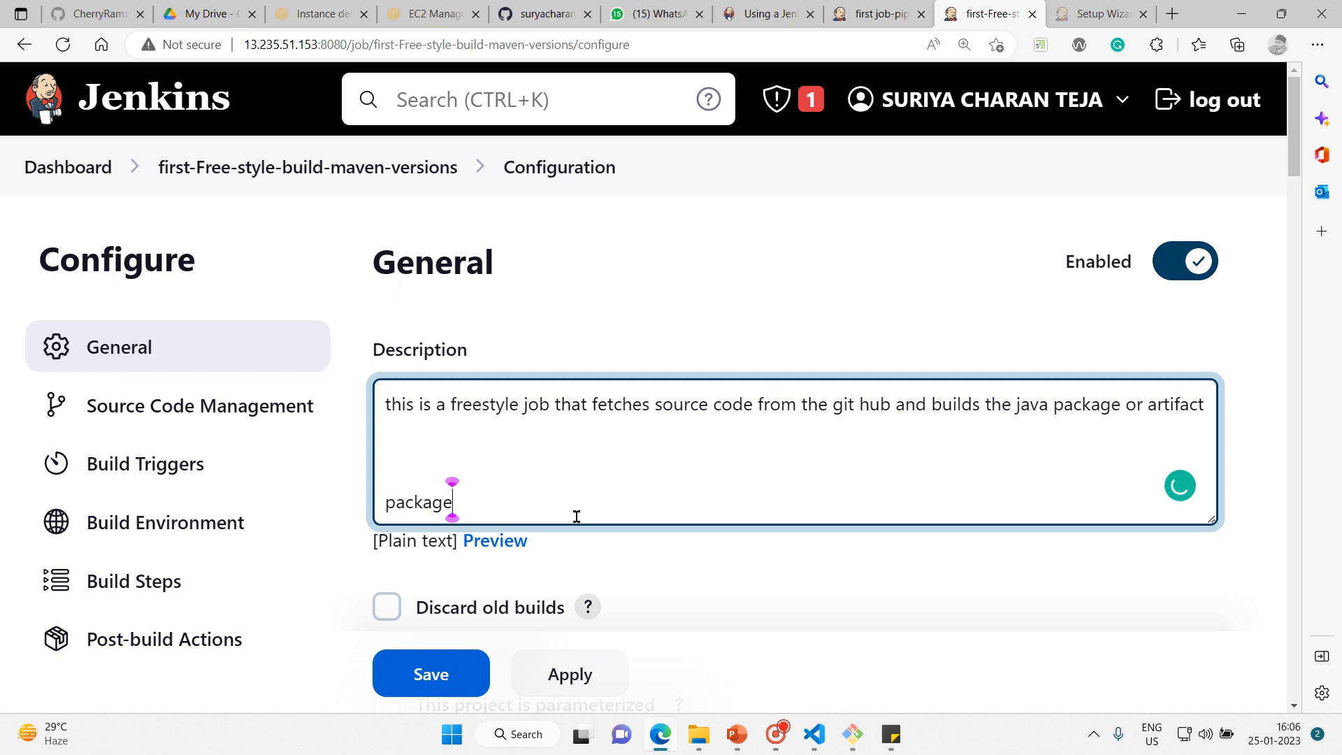
key(BackSpace)
key(BackSpace)
key(BackSpace)
key(BackSpace)
key(BackSpace)
key(BackSpace)
key(BackSpace)
key(BackSpace)
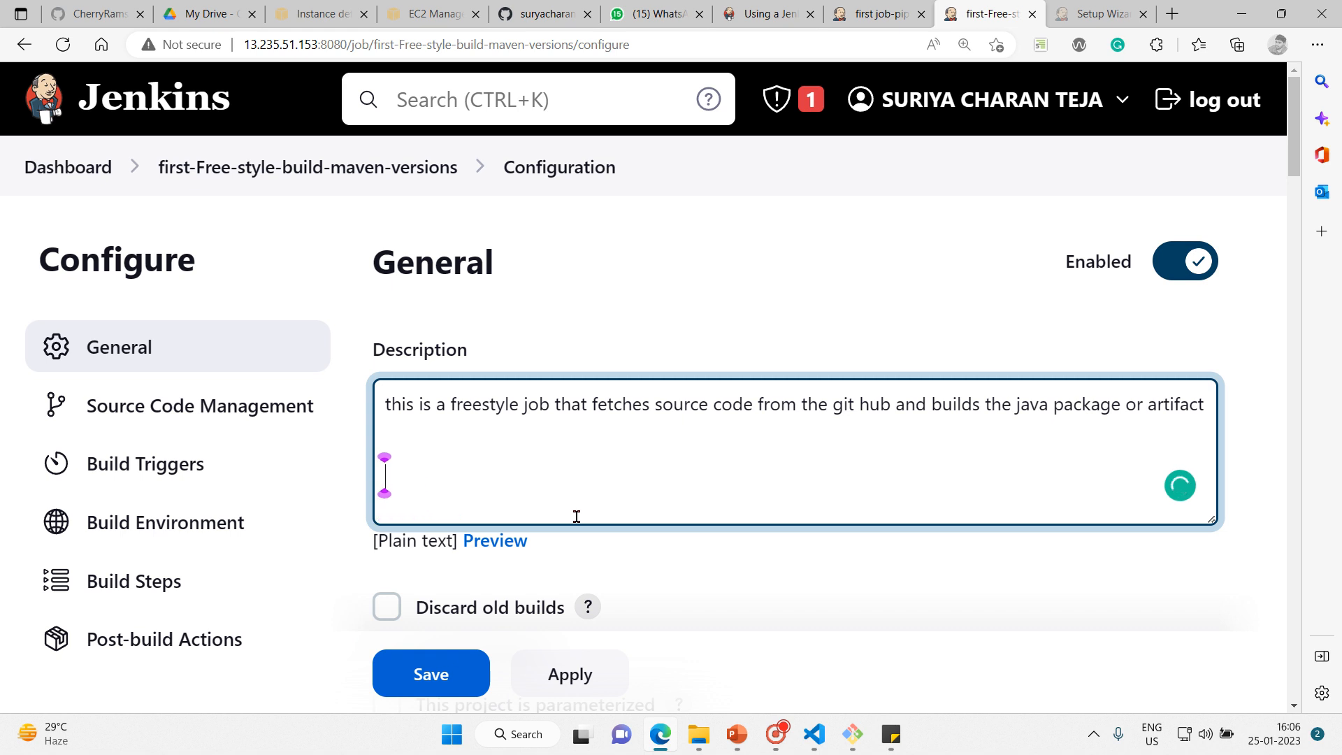
key(BackSpace)
text(versi)
key(BackSpace)
key(BackSpace)
key(BackSpace)
key(BackSpace)
key(BackSpace)
text(versionin)
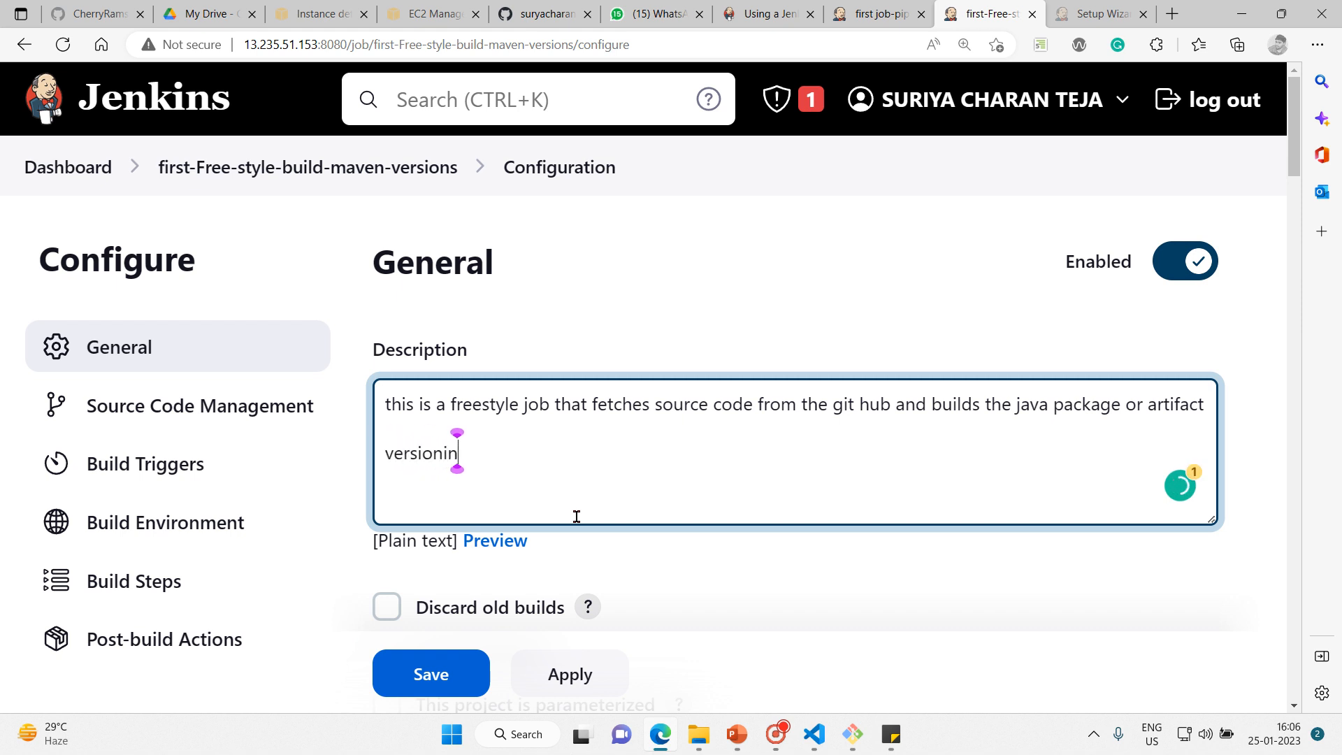
text(g the arti)
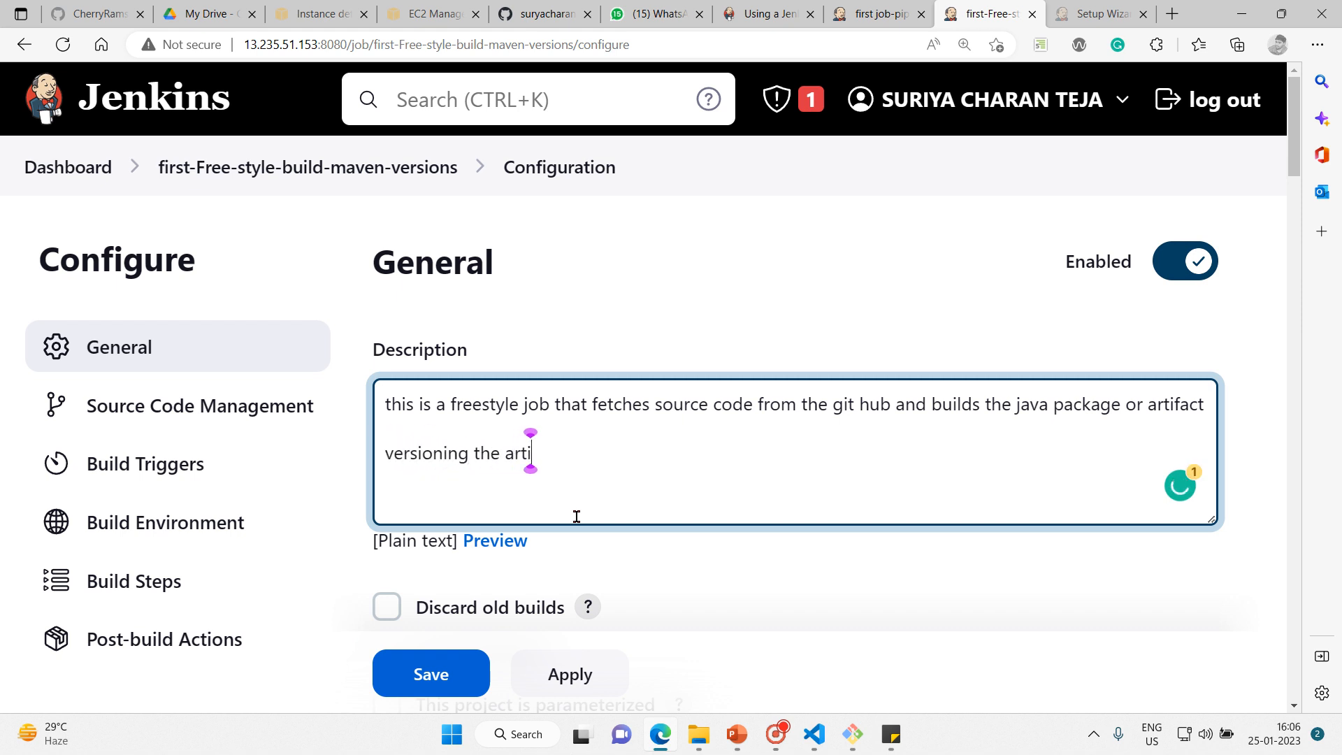
text(fact)
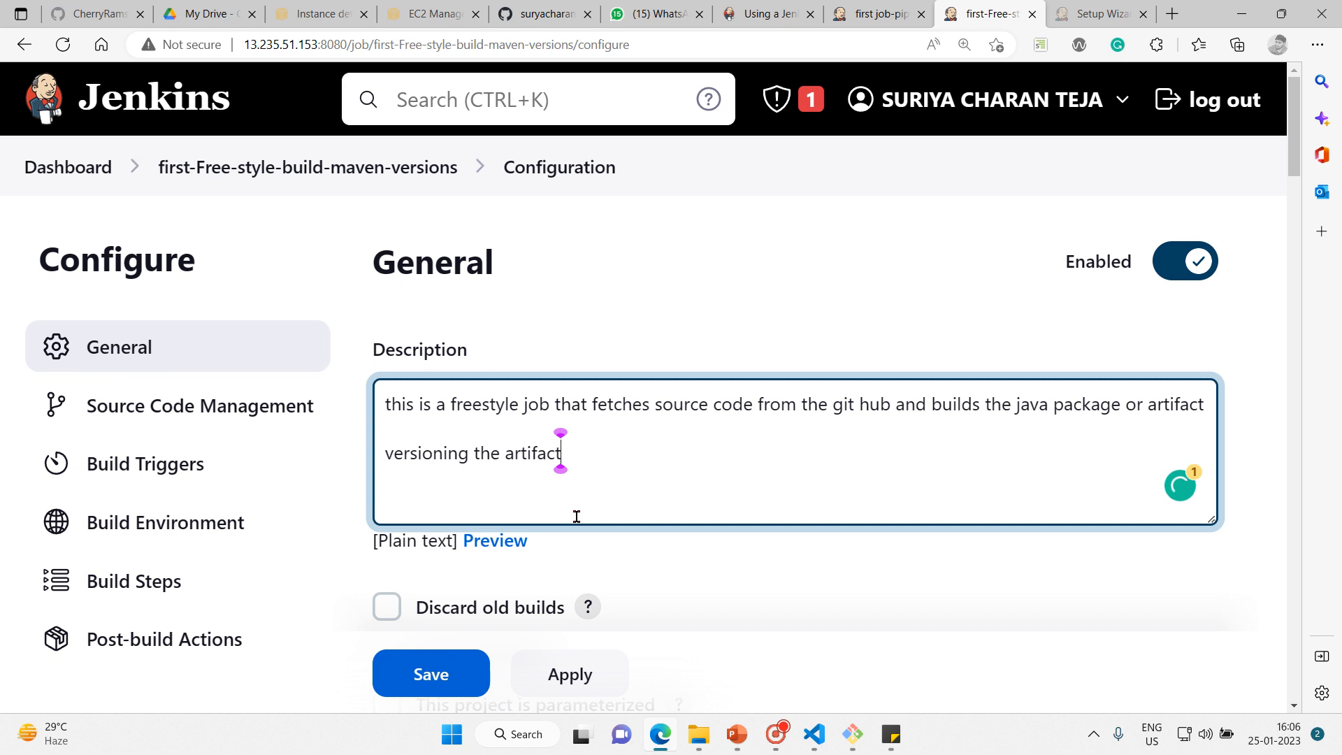
key(shift+Home)
key(End)
Add an Execute shell build step after the existing Maven build step.
drag(1297, 169, 1340, 682)
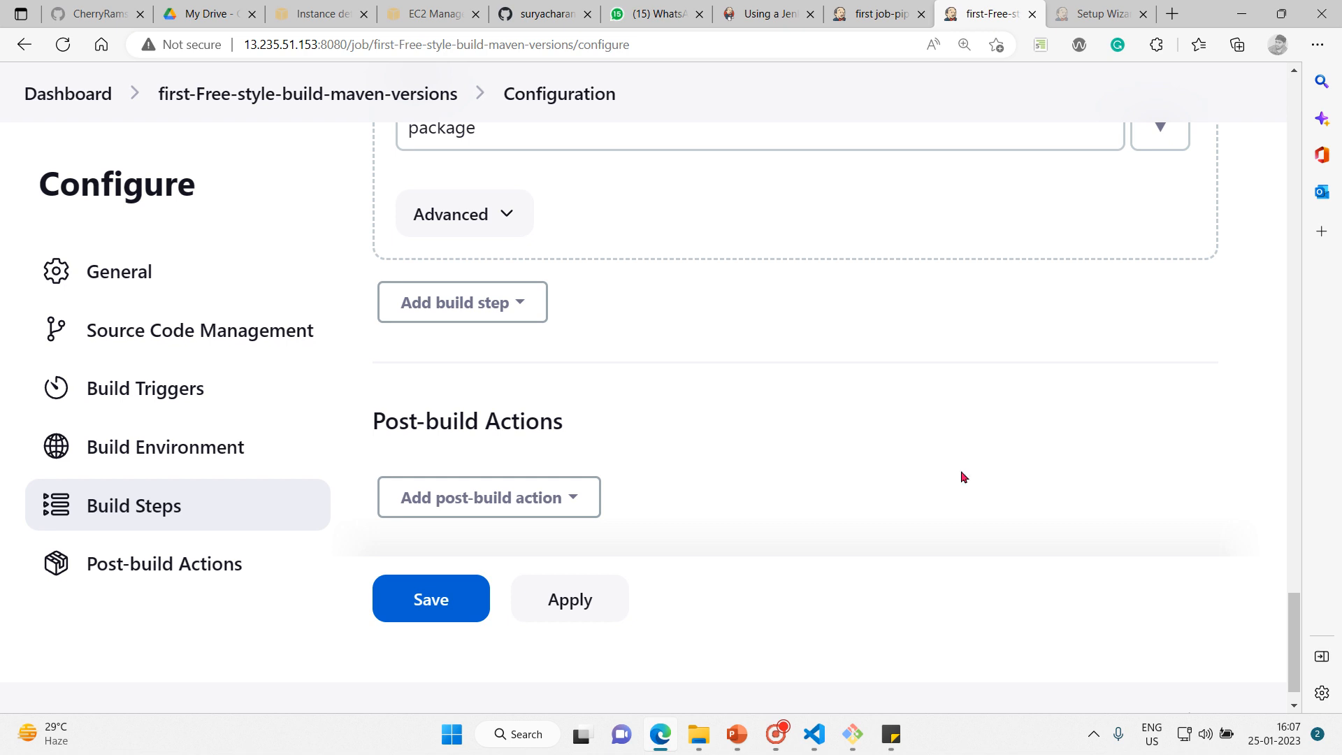
click(518, 320)
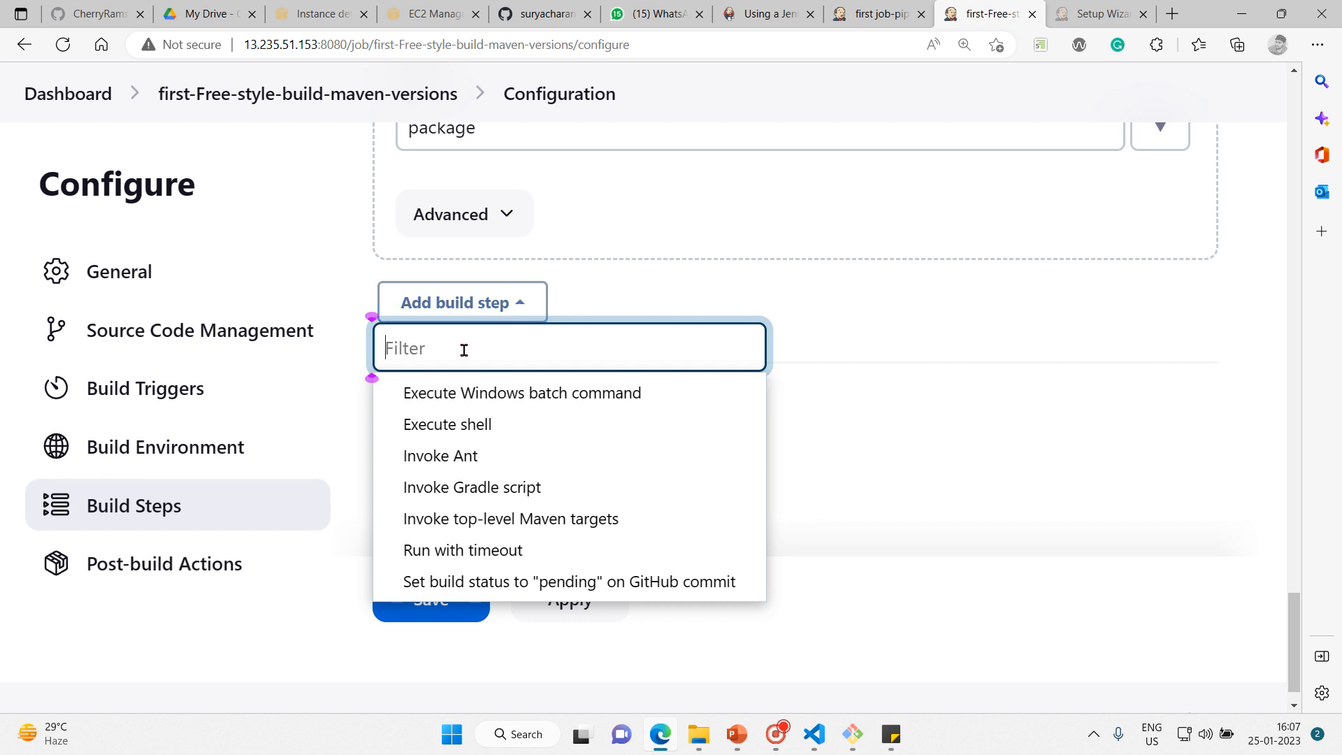
click(489, 427)
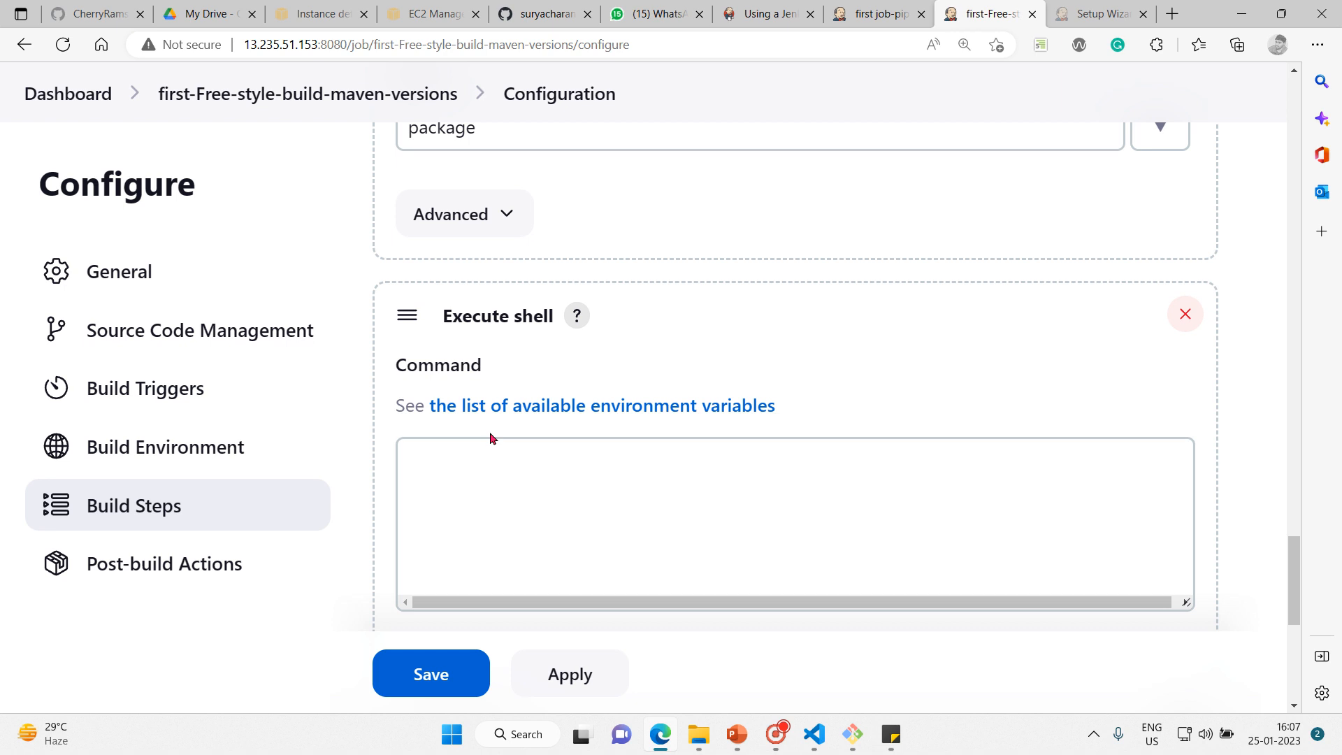
drag(1294, 570, 1219, 557)
click(668, 352)
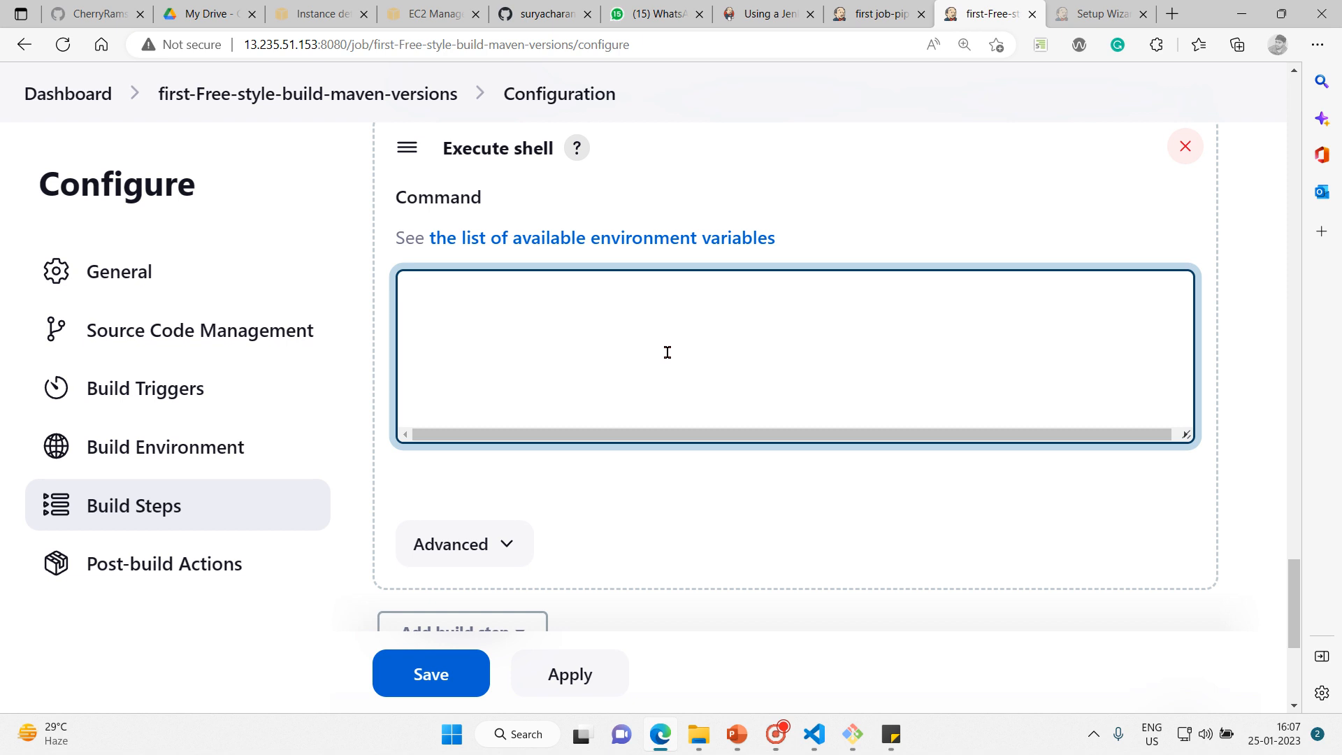
Enter "mkdir -p versions" in the shell command, followed by a second line "cp target/vprofile-v2.war versions/vprofile-v$".
text(mkdir )
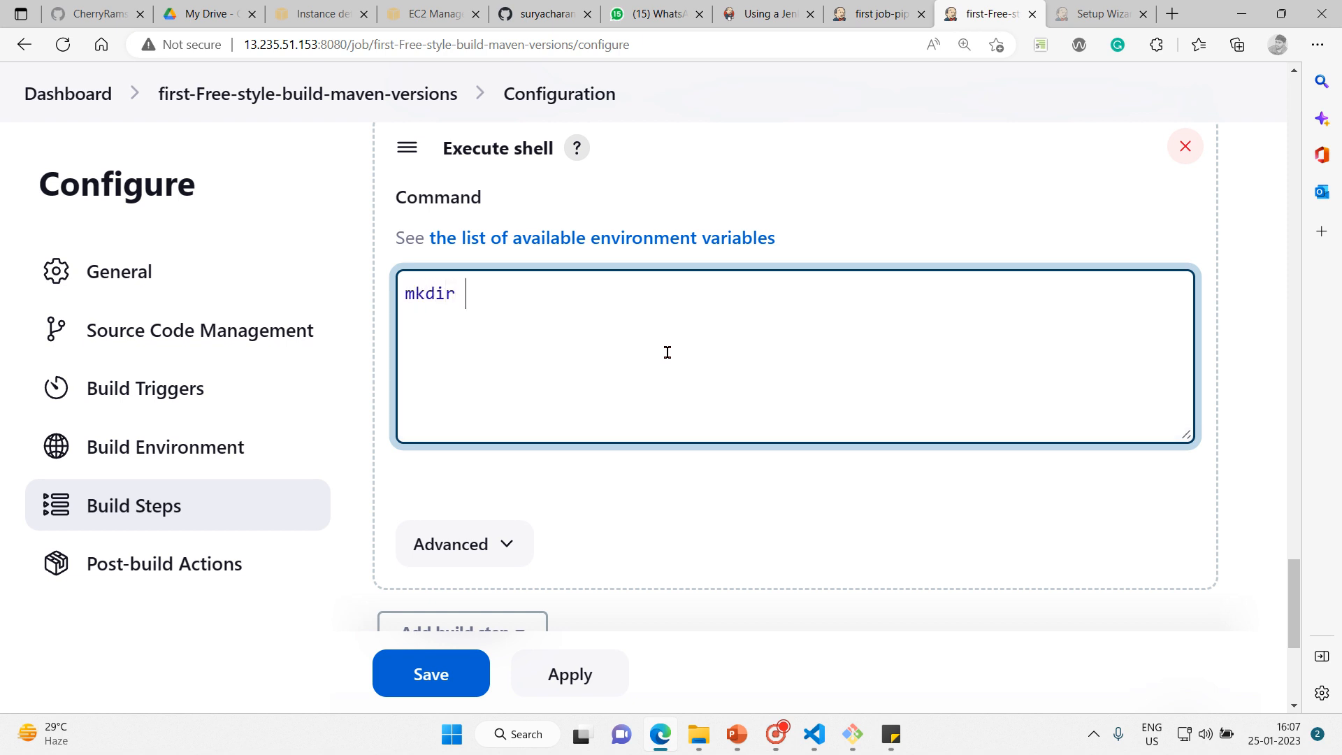
text(-p versions)
key(Return)
text(cp targe)
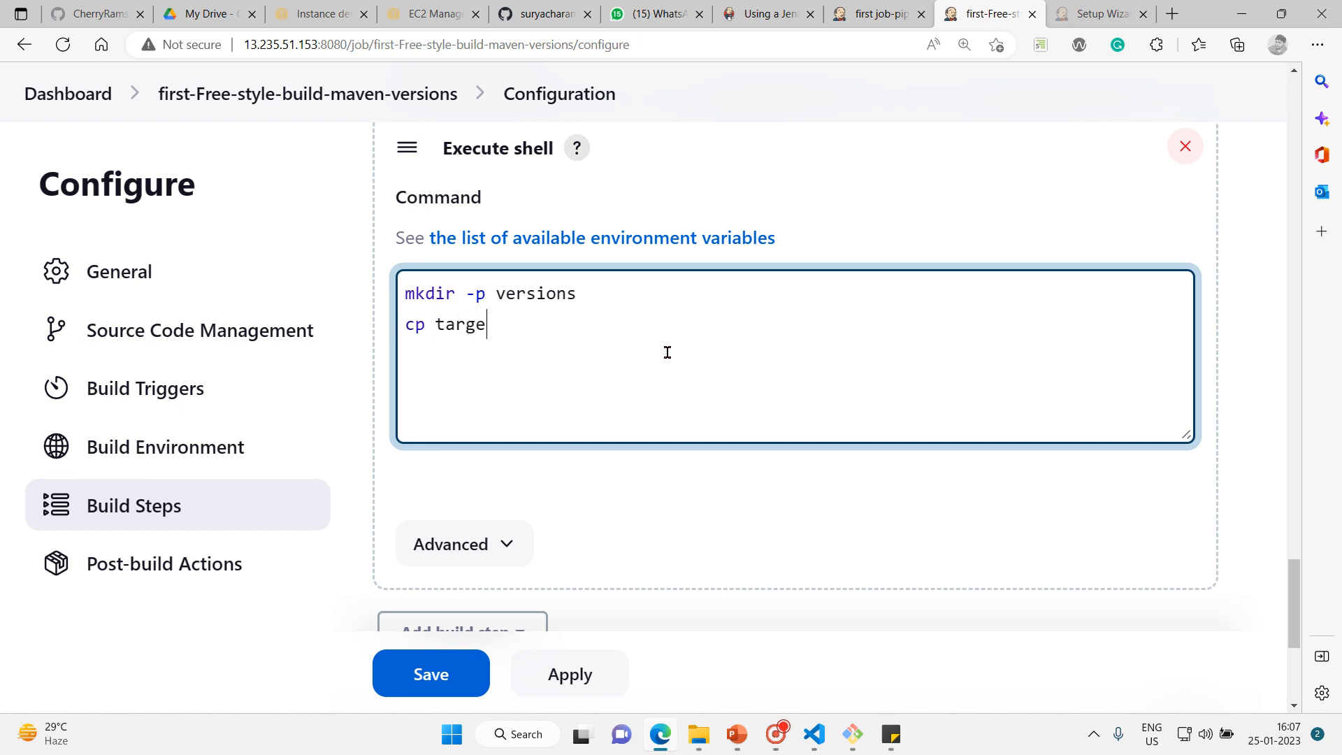
text(t/)
text(vprofile-v2.wa)
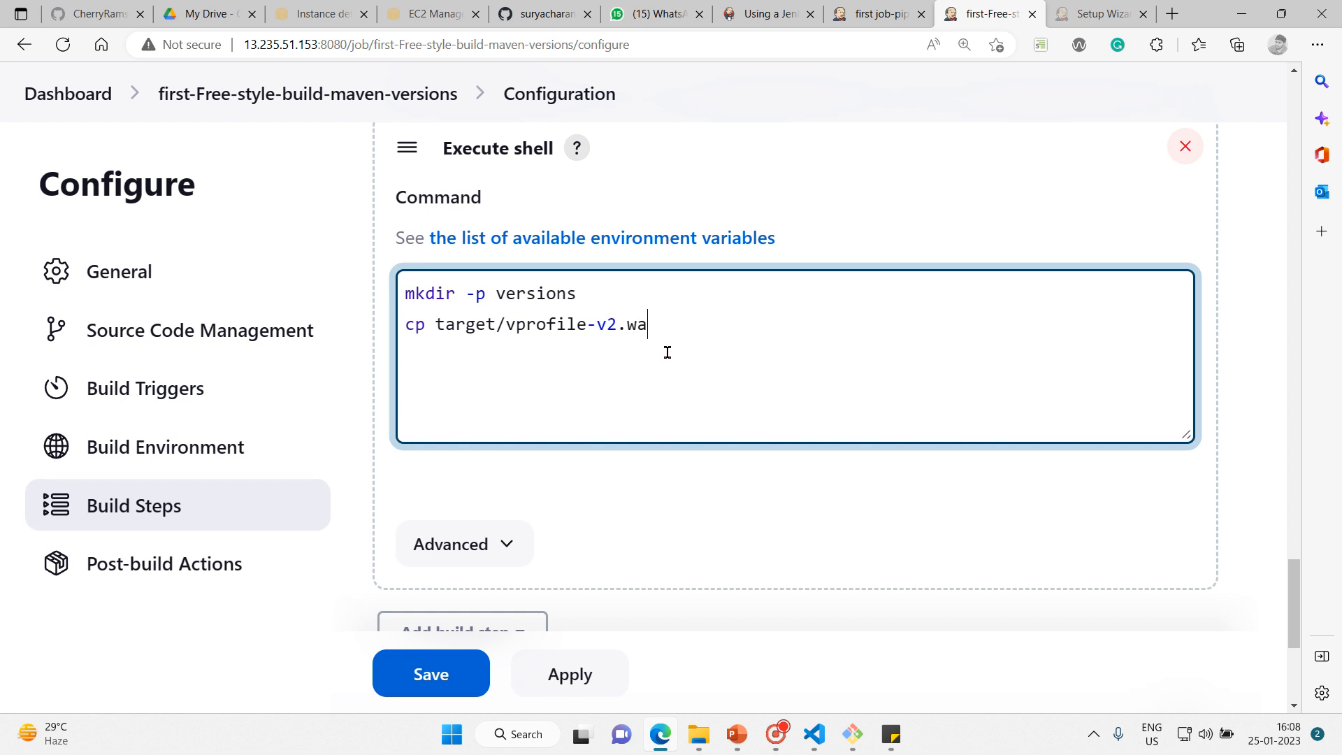
text(r)
text(versions)
click(593, 291)
click(785, 316)
text(/vprofile)
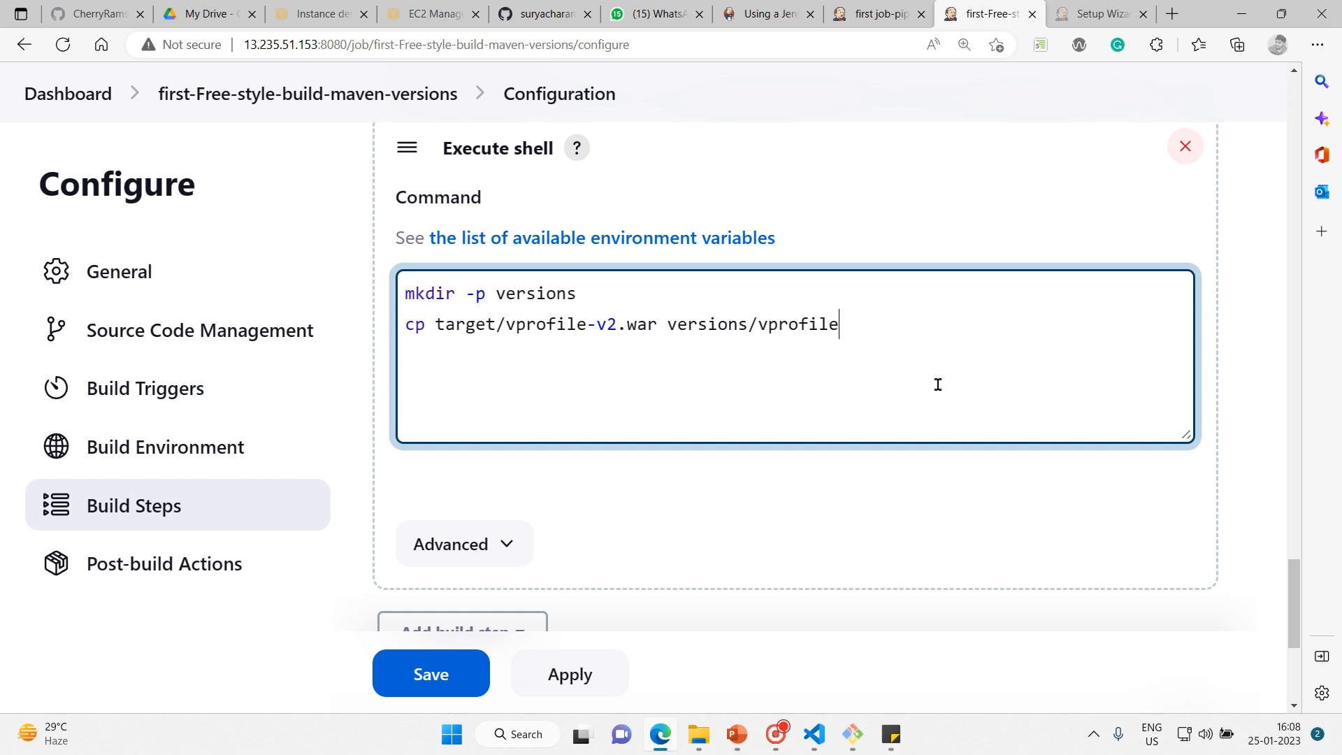
text(-v$)
Correct the variable name in the sticky note to BUILD_ID and copy it.
click(894, 736)
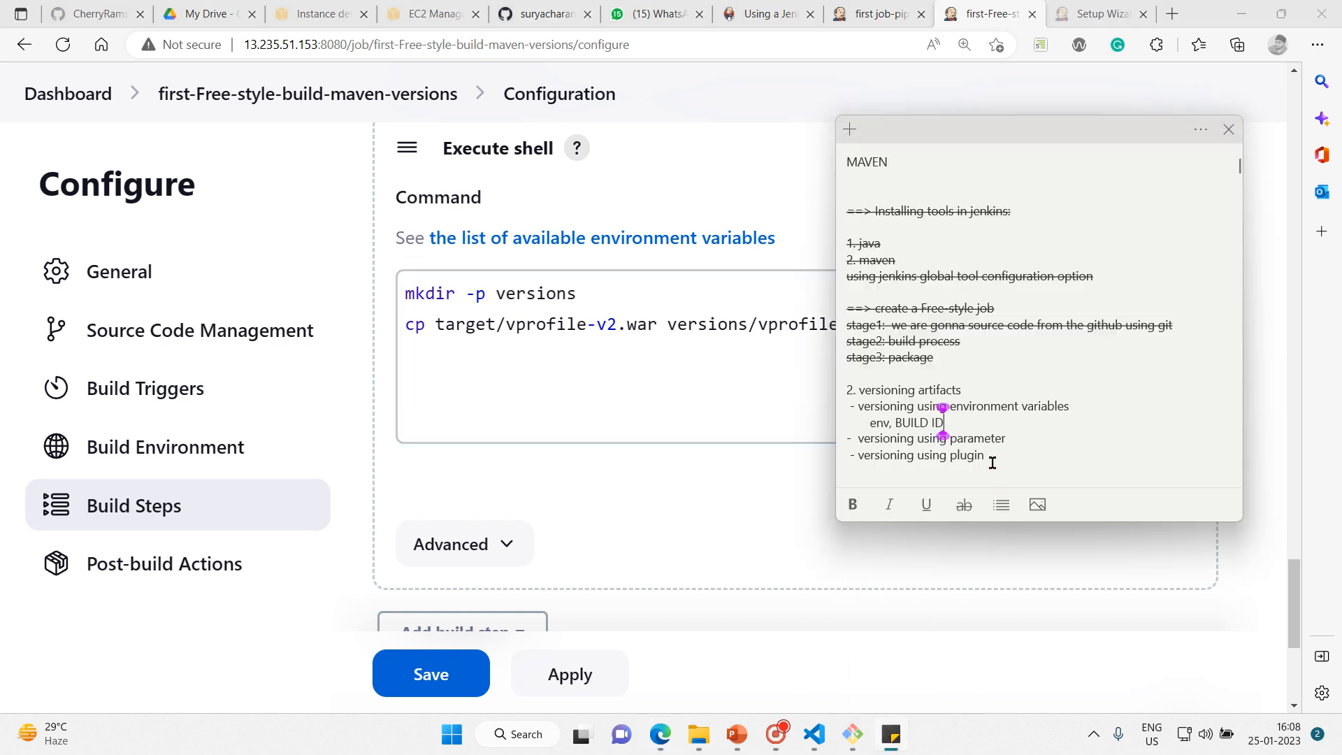
key(Up)
key(Left)
key(BackSpace)
text(_)
key(Left)
key(Left)
key(Left)
key(Left)
key(Left)
key(Left)
key(shift+Right)
key(shift+Right)
key(shift+Right)
key(shift+Right)
key(shift+Right)
key(shift+Right)
key(shift+Right)
key(shift+Right)
key(ctrl+c)
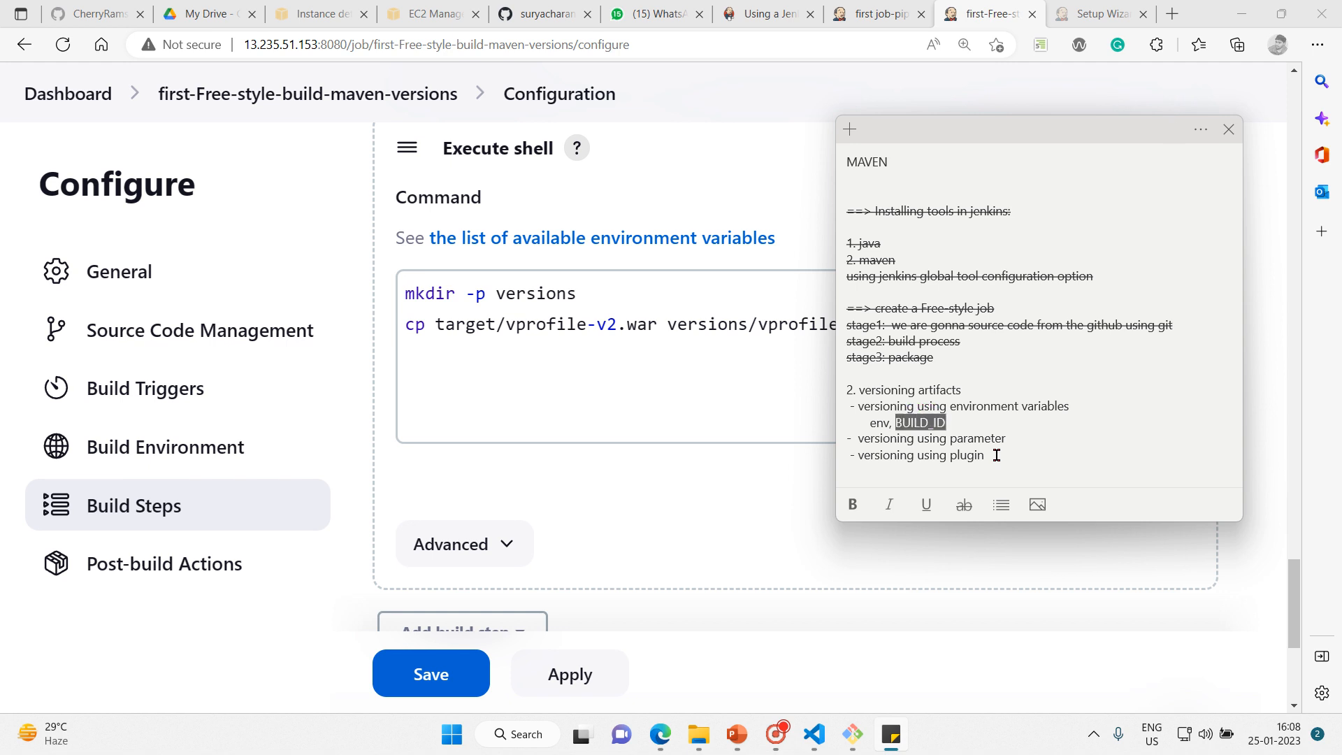
Complete the destination file name in the cp command with the copied BUILD_ID and ".war".
click(765, 462)
click(894, 326)
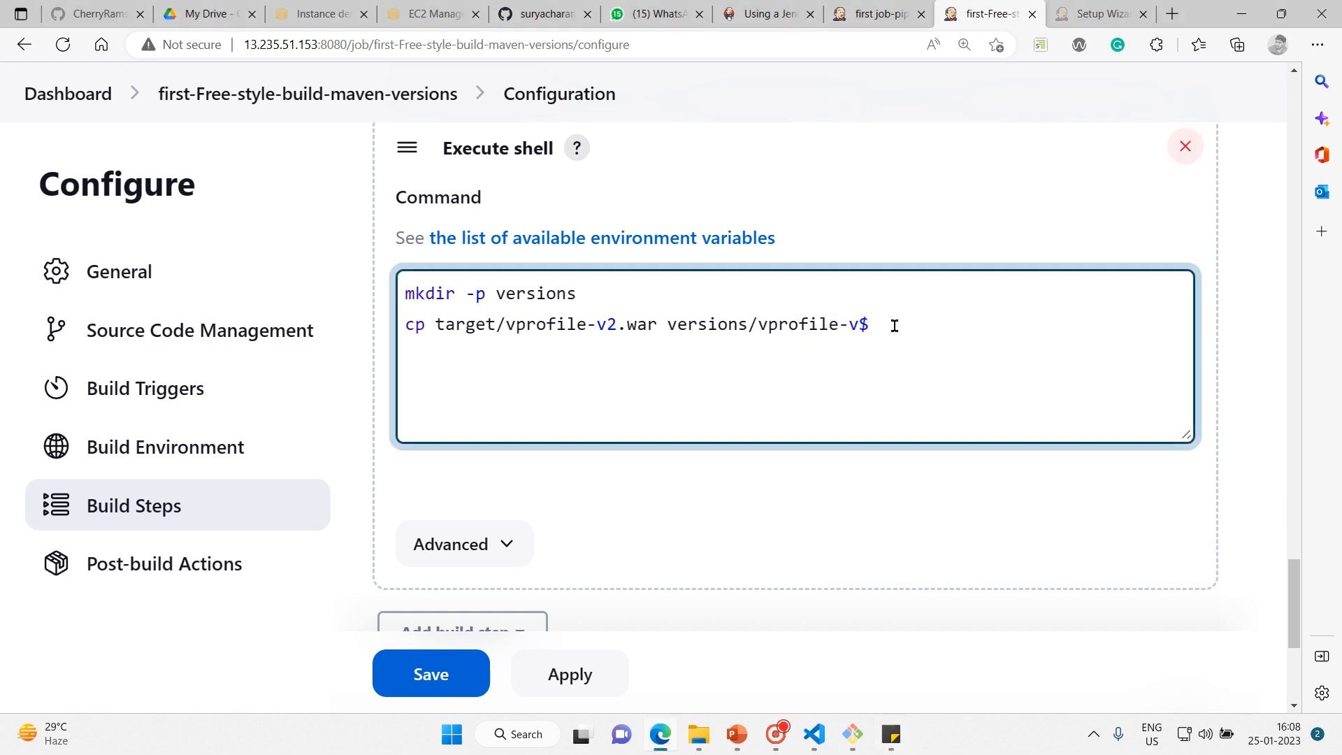
key(ctrl+v)
text(.war)
Review the shell script's mkdir line and the source war file in the cp command, highlighting each.
click(610, 297)
key(shift+Home)
key(Down)
key(Left)
key(Left)
key(Left)
key(Left)
key(Left)
key(Left)
key(Left)
key(shift+Right)
key(shift+Right)
key(shift+Right)
key(shift+Right)
key(shift+Right)
key(shift+Right)
key(shift+Right)
key(shift+Right)
key(shift+Right)
key(shift+Right)
key(shift+Right)
key(shift+Right)
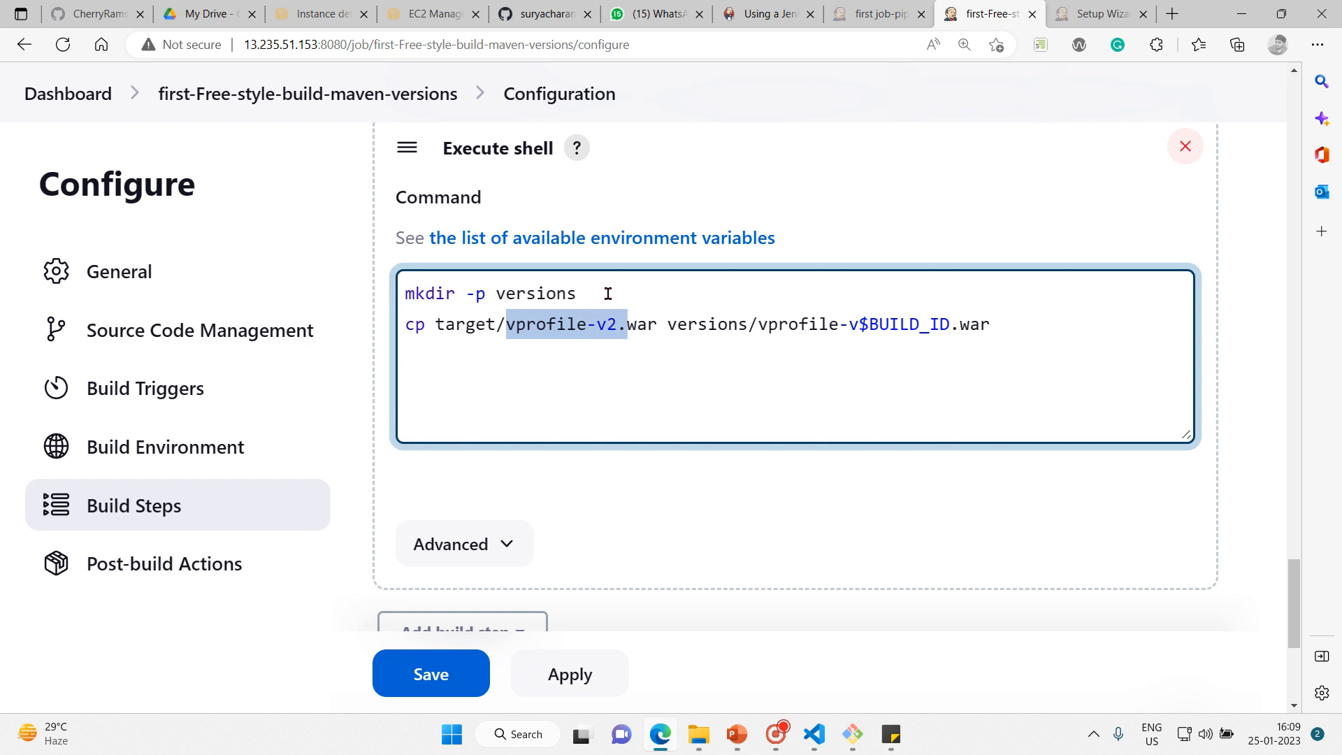
key(shift+Right)
key(shift+Left)
key(Right)
key(Right)
key(Right)
key(Right)
key(Right)
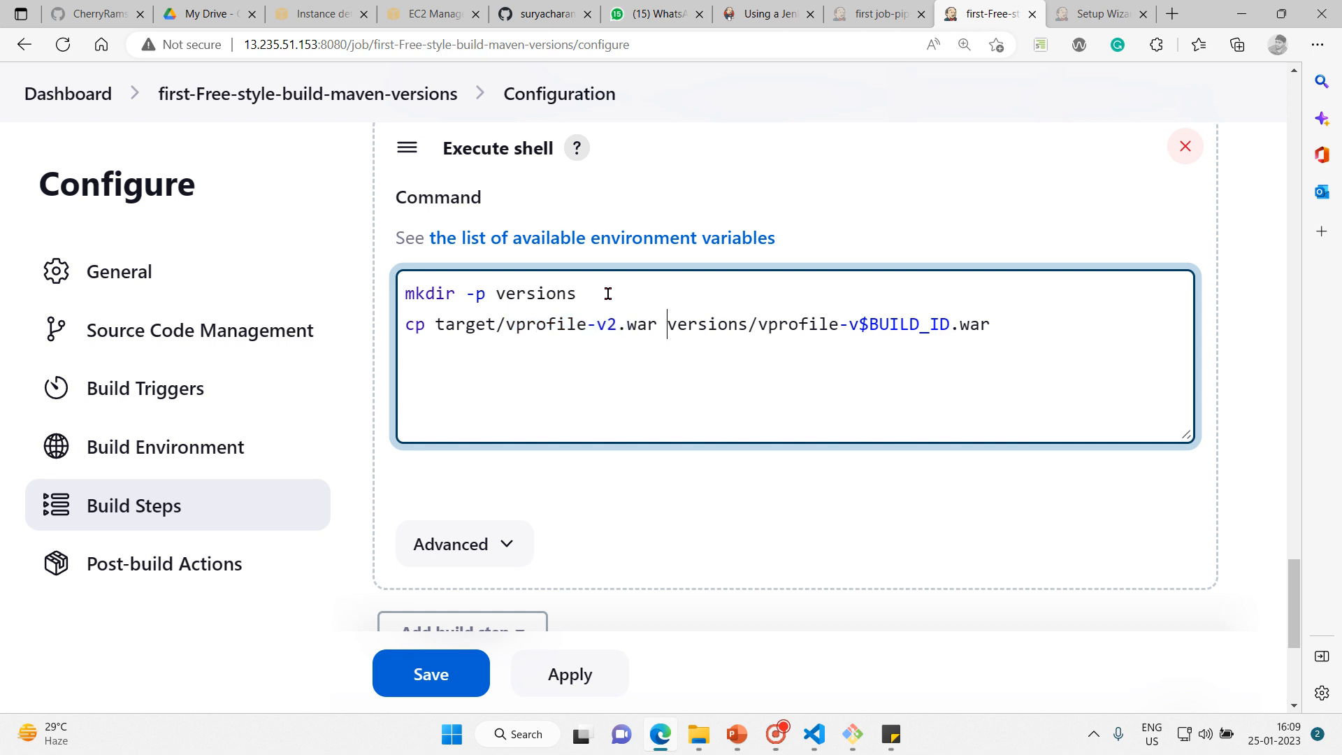
Review the destination path in the cp command, highlighting the versions folder and the $BUILD_ID version part.
key(shift+Right)
key(shift+Right)
key(shift+Right)
key(shift+Right)
key(shift+Right)
key(shift+Right)
key(shift+Right)
key(shift+Right)
key(shift+Right)
key(shift+Right)
key(shift+Right)
key(shift+Right)
key(shift+Right)
key(shift+Right)
key(shift+Right)
key(shift+Right)
key(shift+Right)
key(Left)
key(Right)
key(Right)
key(Right)
key(Right)
key(Right)
key(Right)
key(Right)
key(Right)
key(Right)
key(Right)
key(Right)
key(Right)
key(Right)
key(Right)
key(Right)
key(Right)
key(Right)
key(Right)
key(shift+Right)
key(shift+Right)
key(shift+Right)
key(shift+Right)
key(shift+Right)
key(shift+Right)
key(shift+Right)
key(shift+Left)
key(shift+Right)
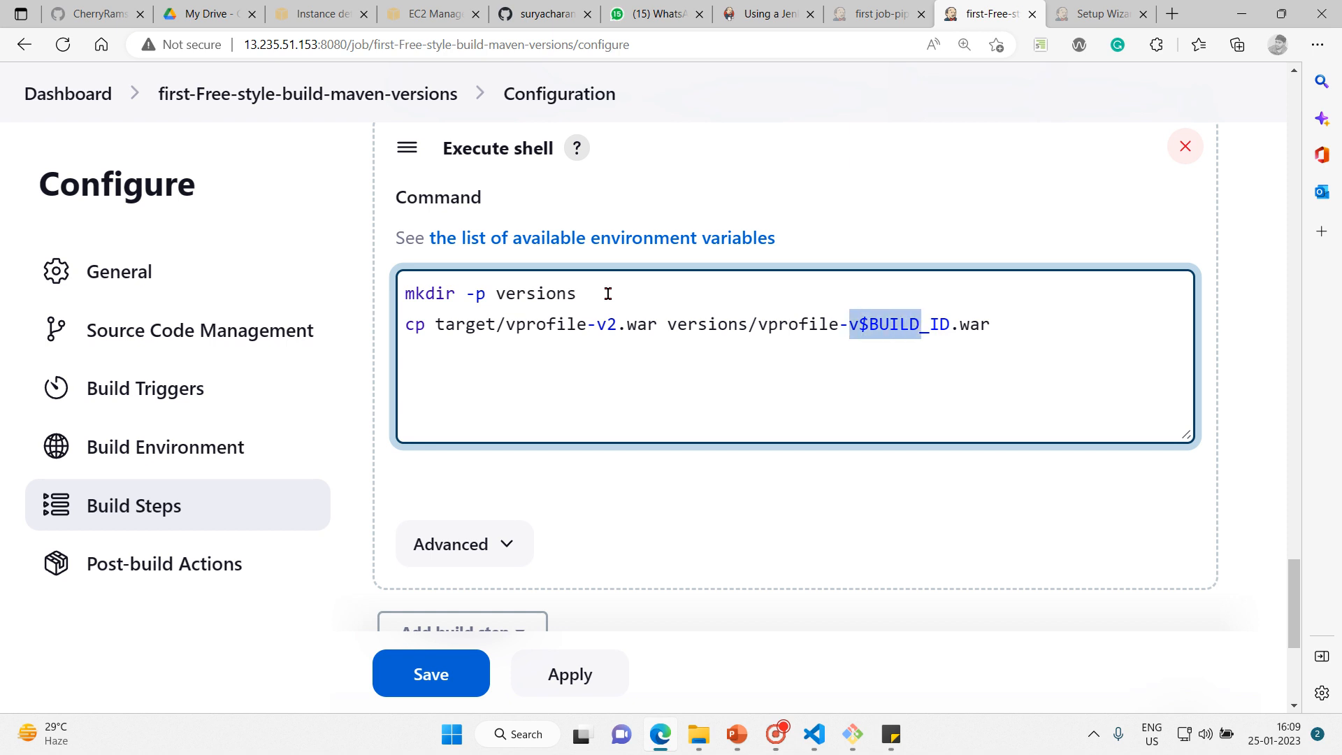
key(Right)
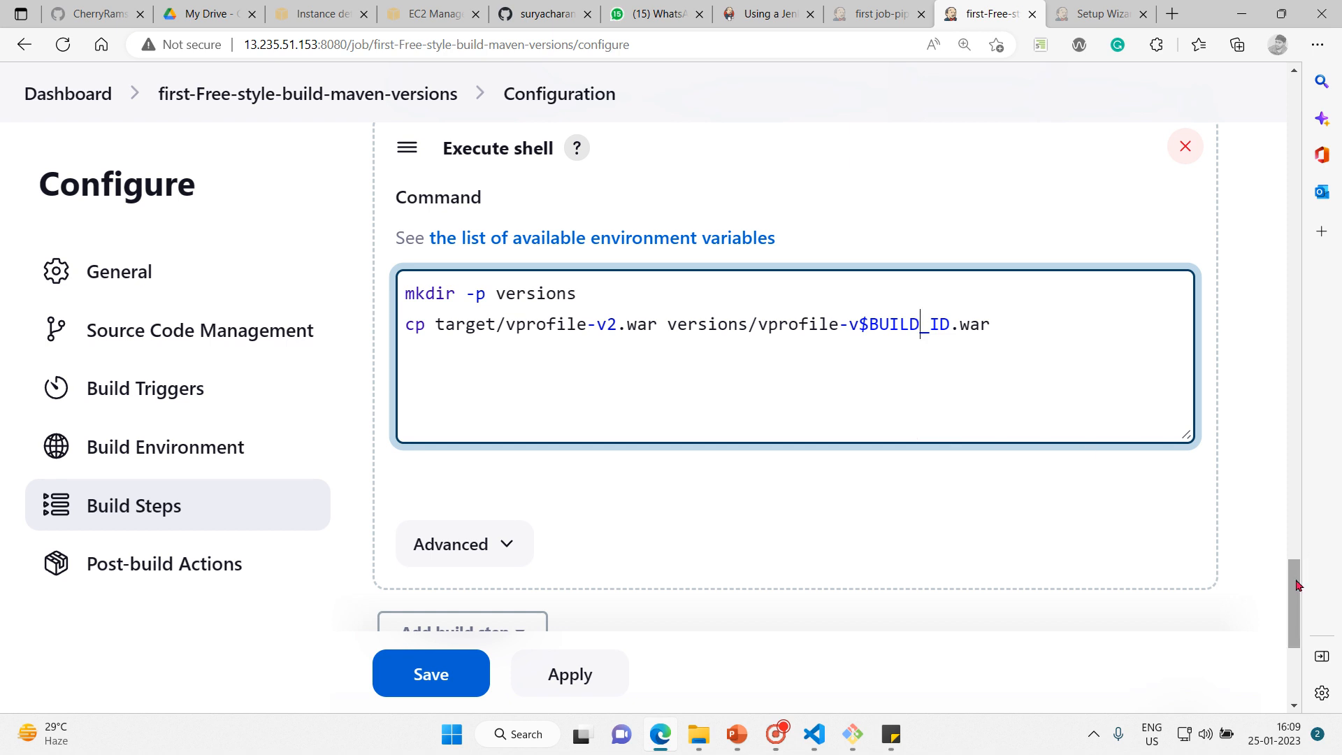
Save the job configuration and start a build of first-Free-style-build-maven-versions.
drag(1297, 585, 1297, 626)
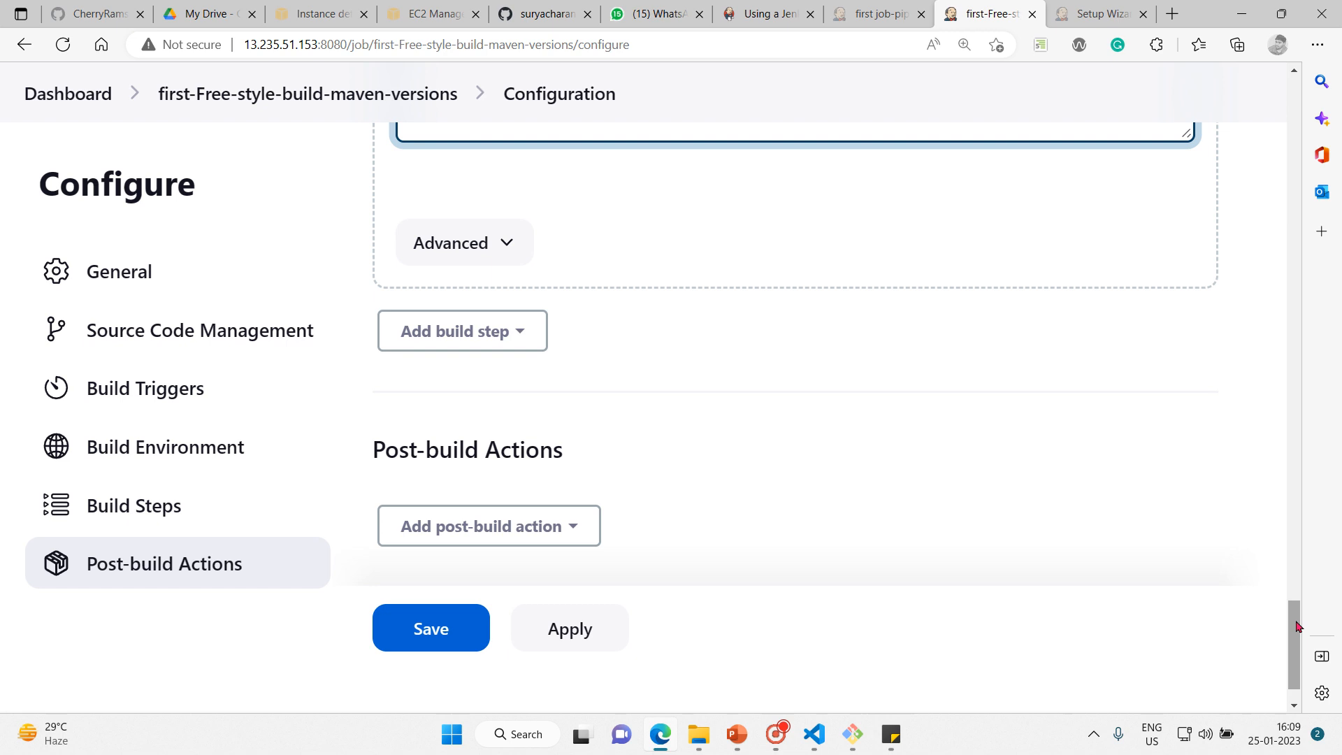
click(413, 637)
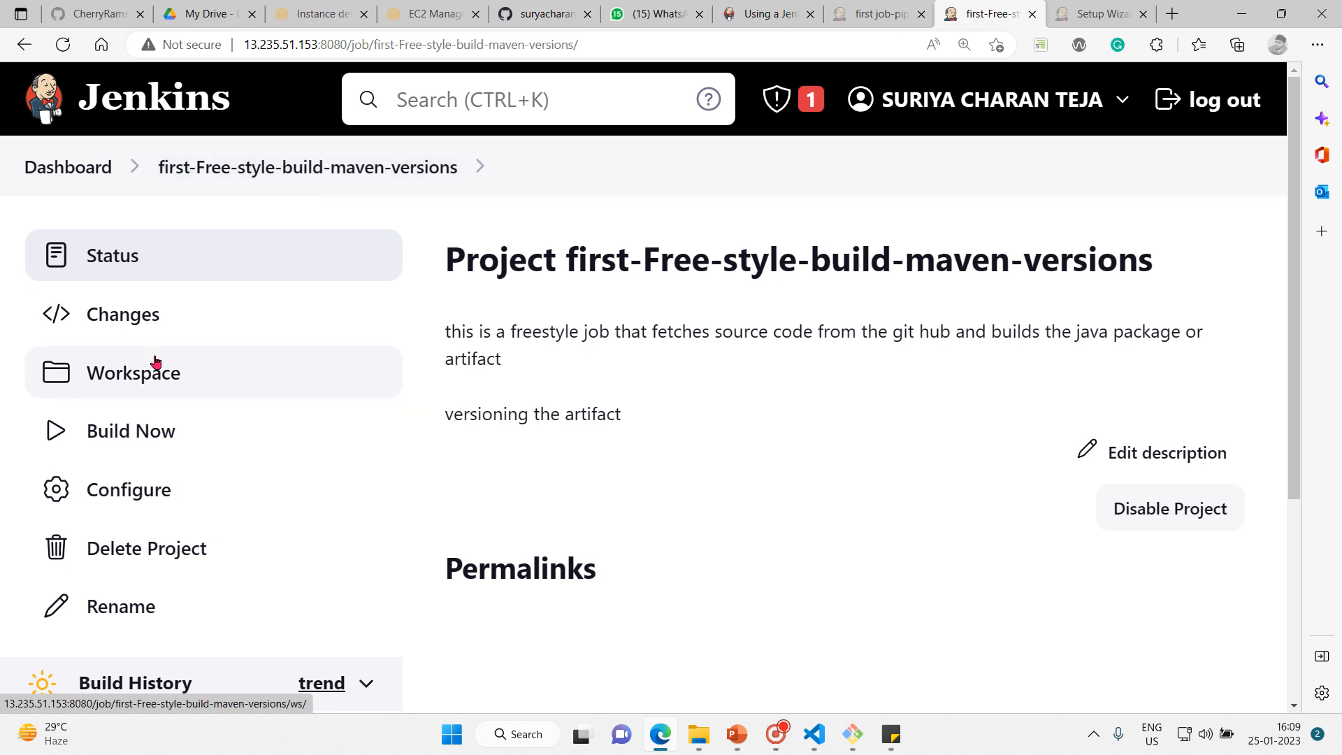
click(58, 434)
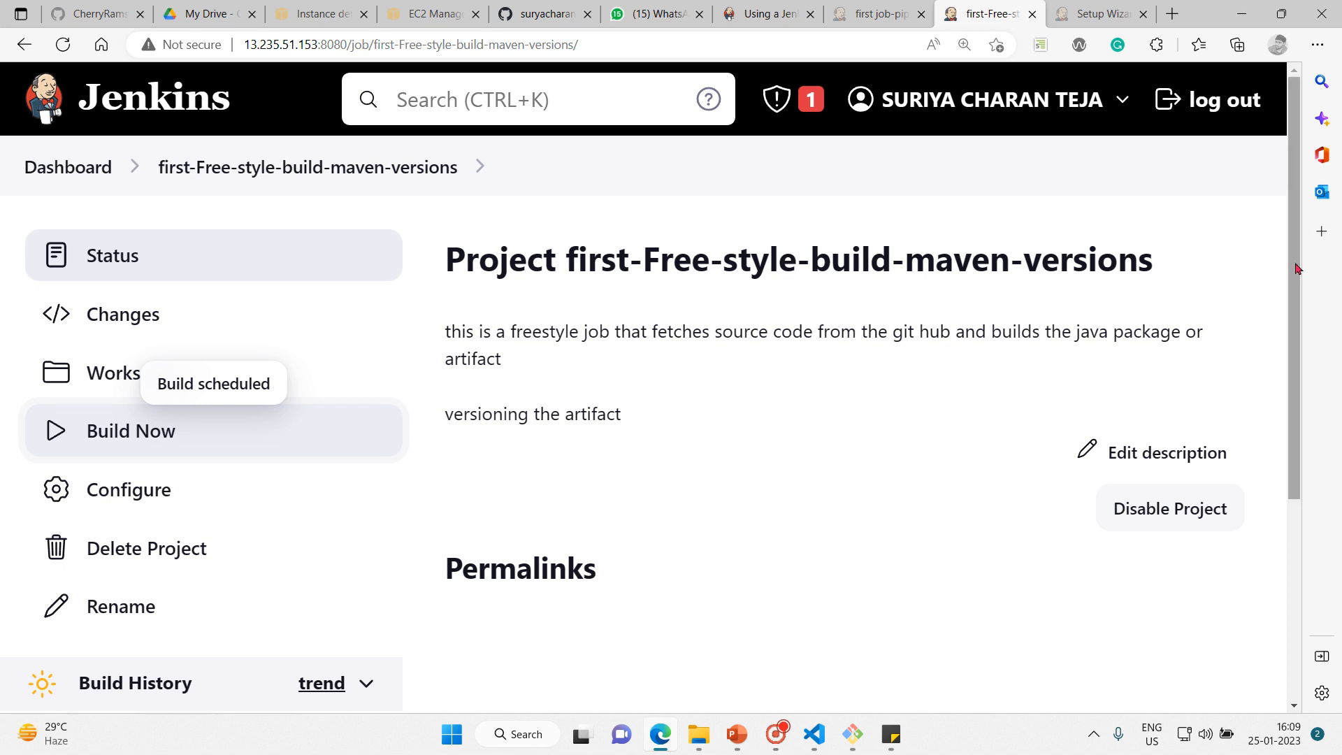
Open the console output of build #1 and examine its final lines, highlighting the build result and total time.
drag(1297, 269, 1305, 372)
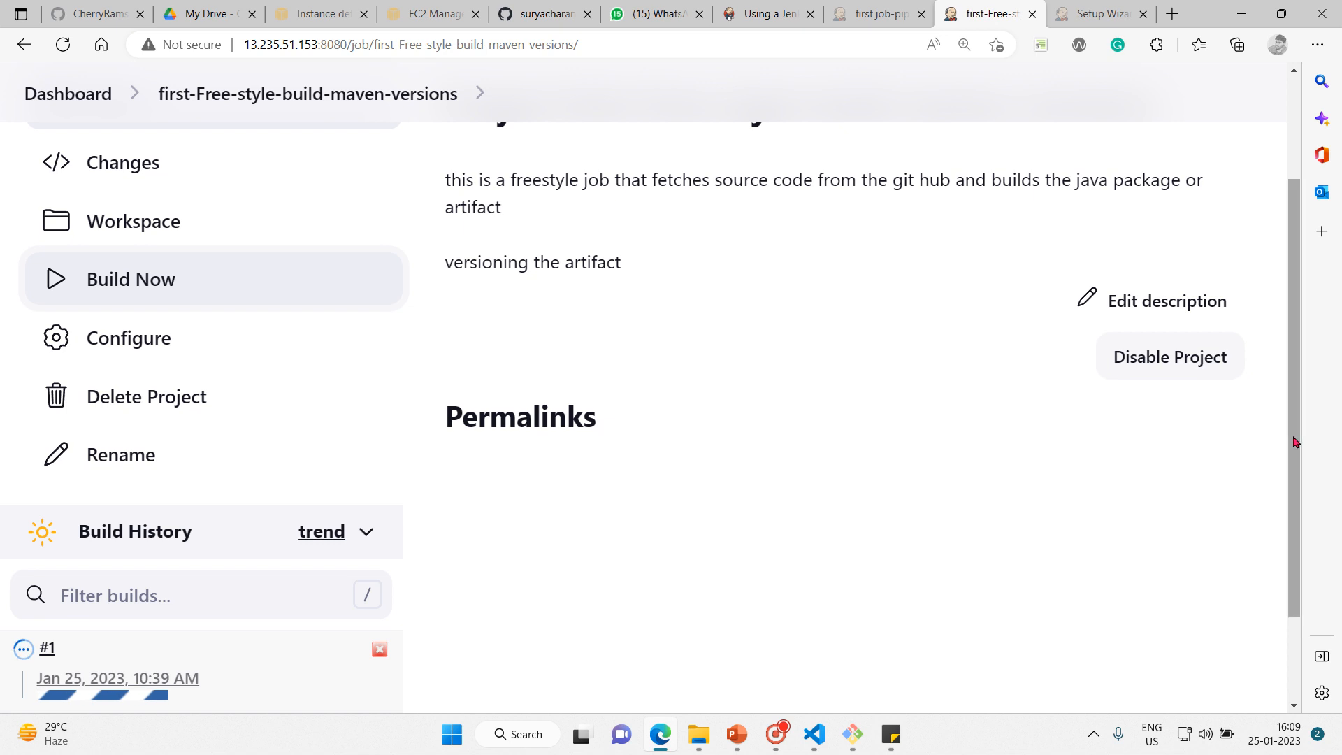
scroll(1301, 444, down, 2)
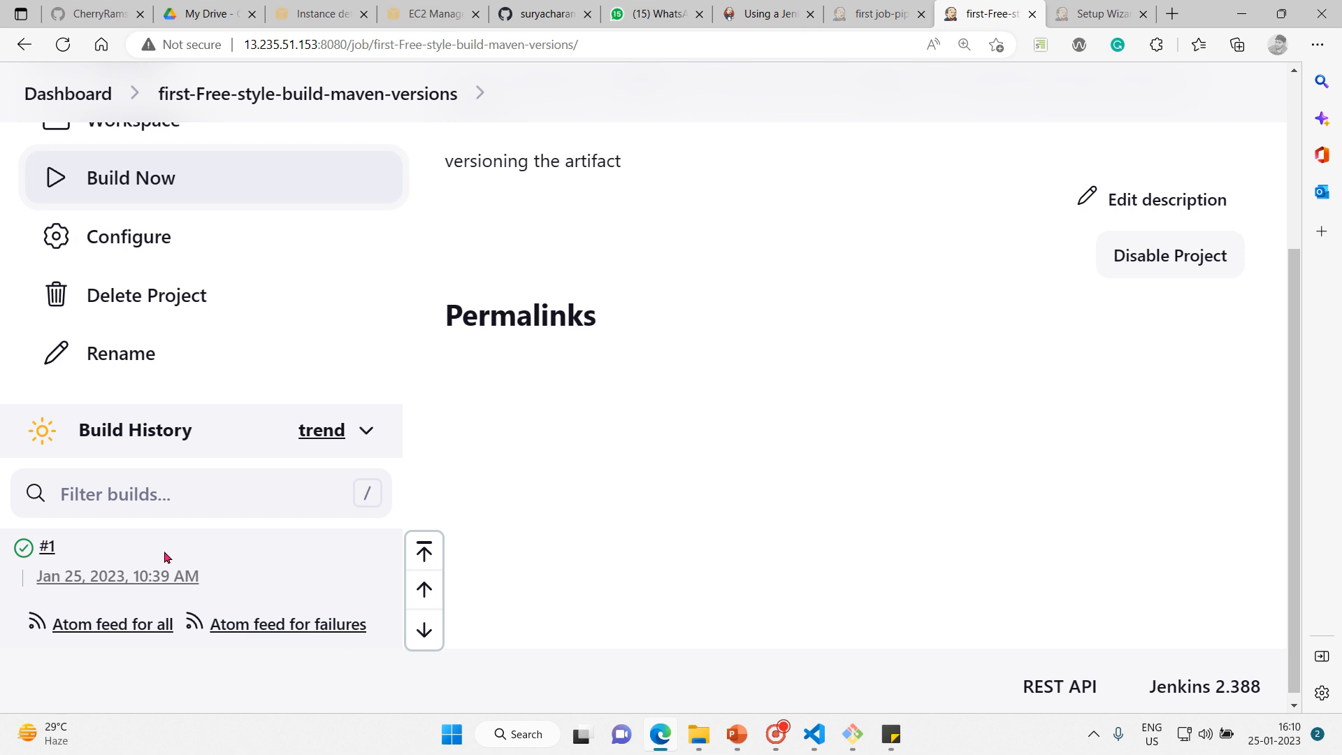
click(47, 552)
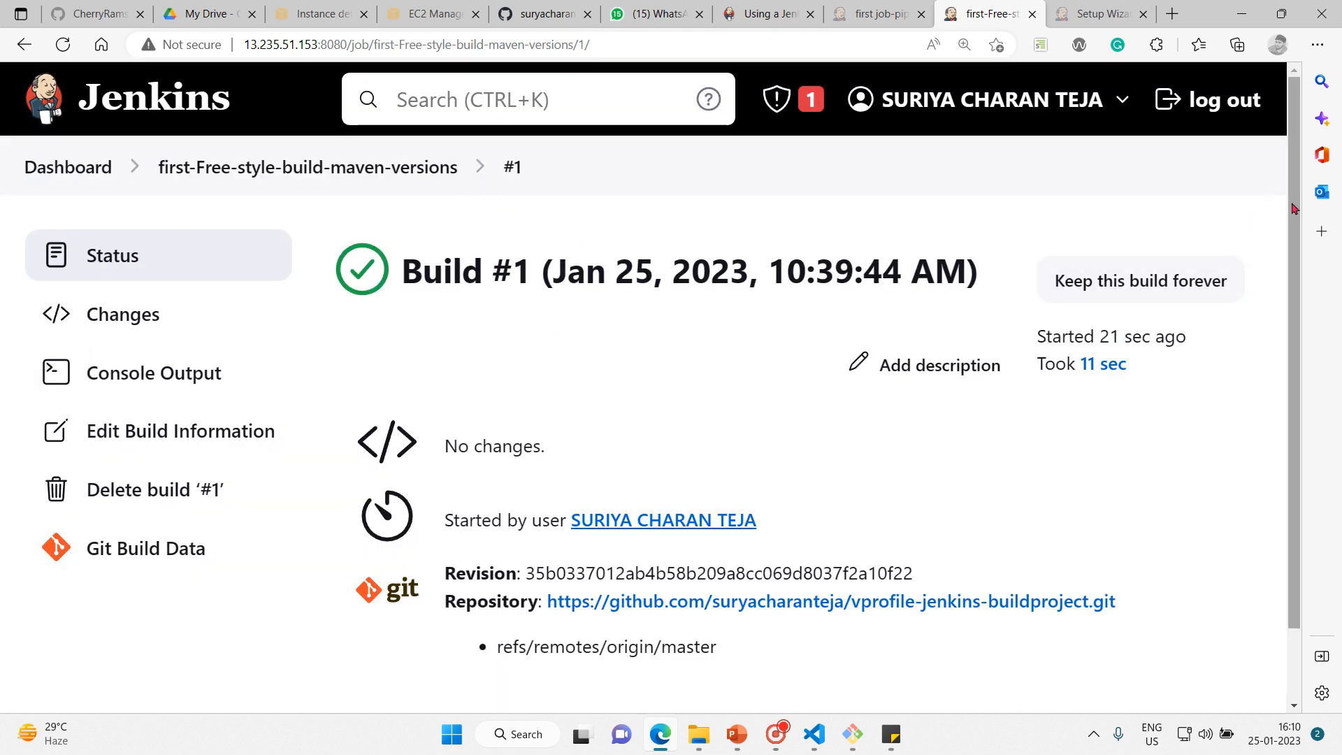
scroll(1297, 208, down, 1)
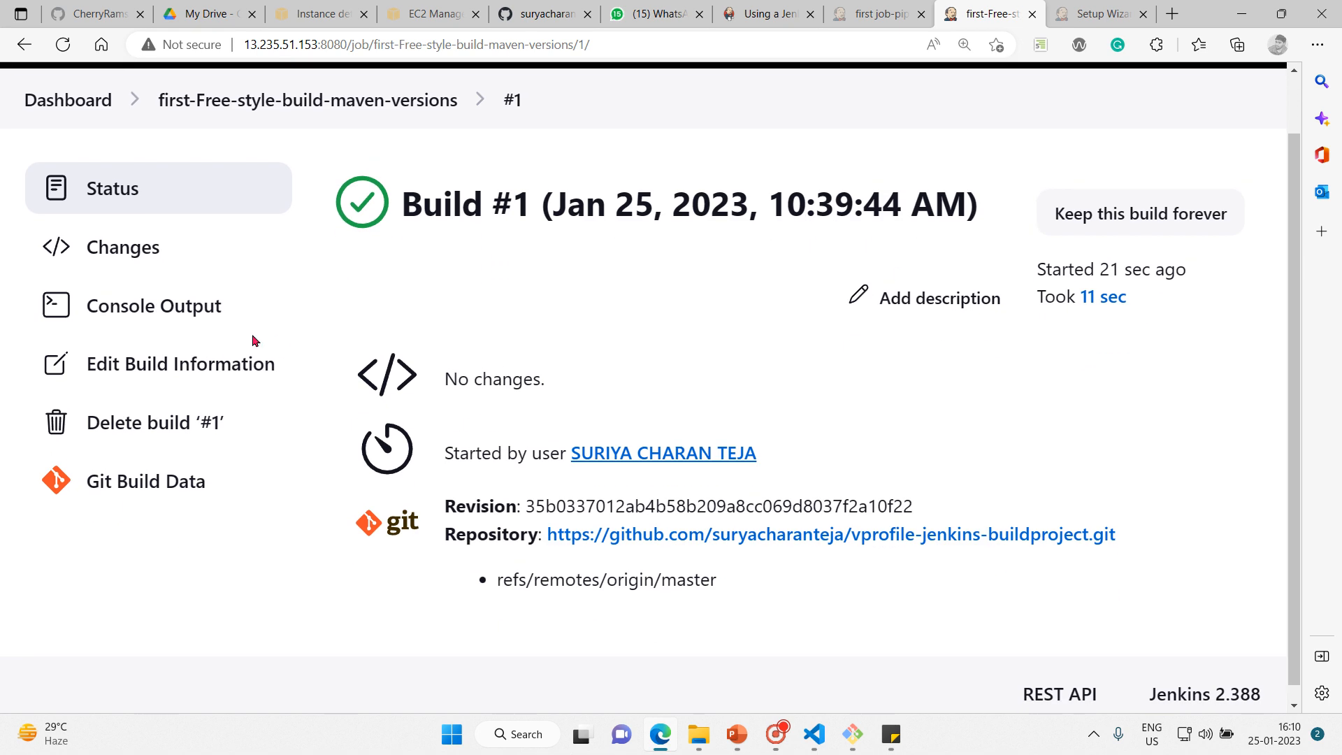
click(194, 318)
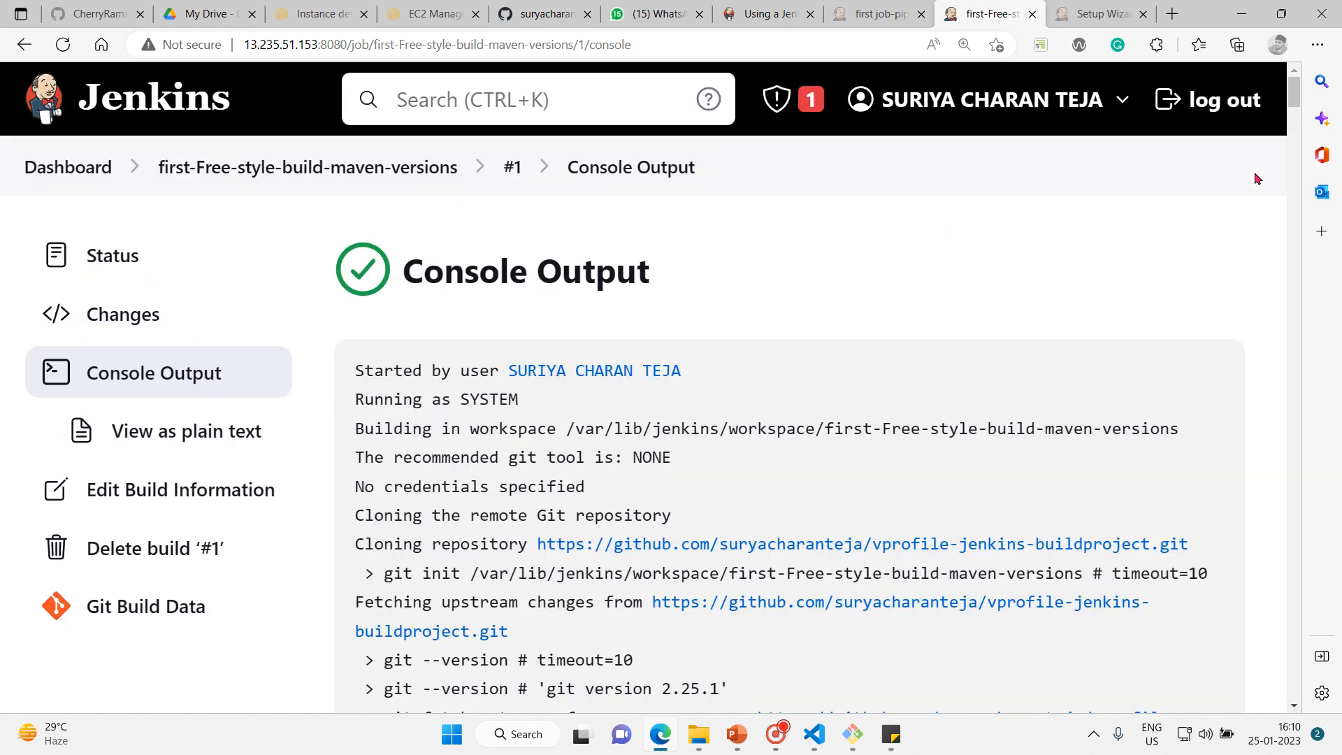
drag(1294, 103, 1332, 697)
drag(1330, 693, 1325, 692)
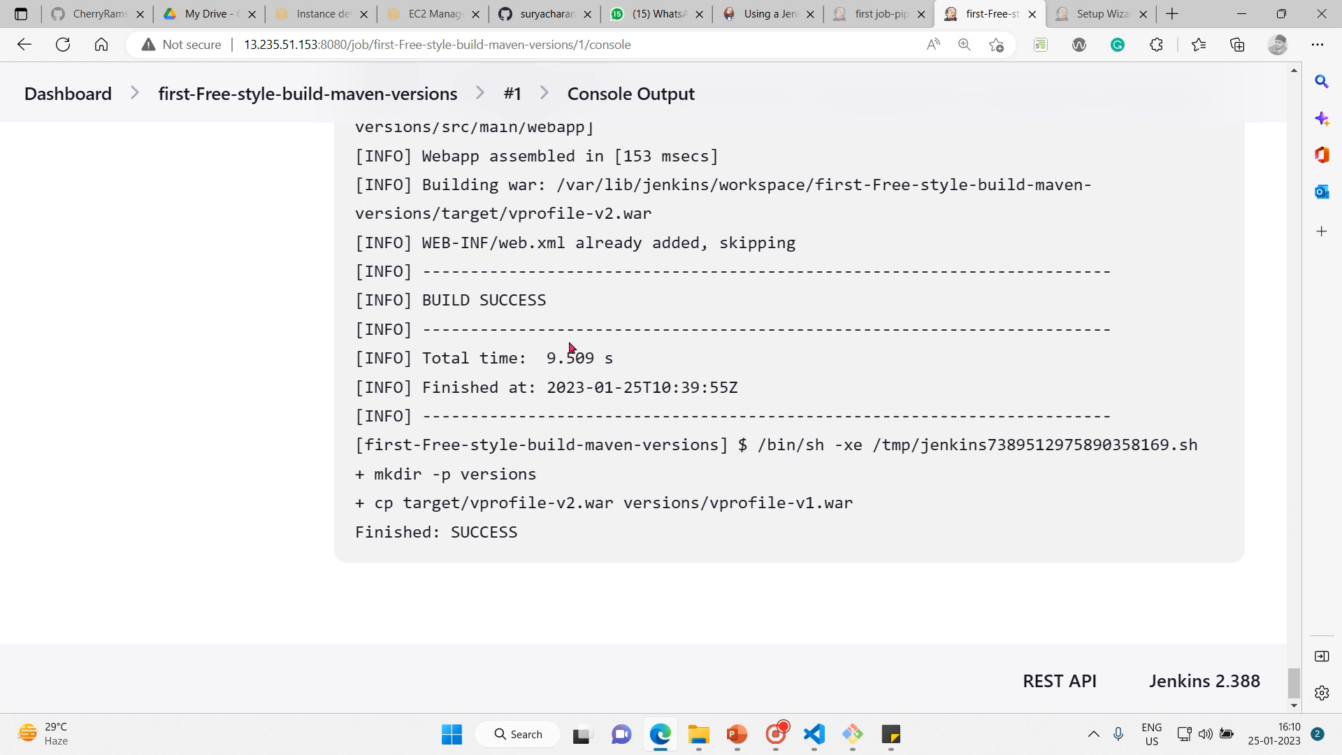
drag(421, 297, 656, 360)
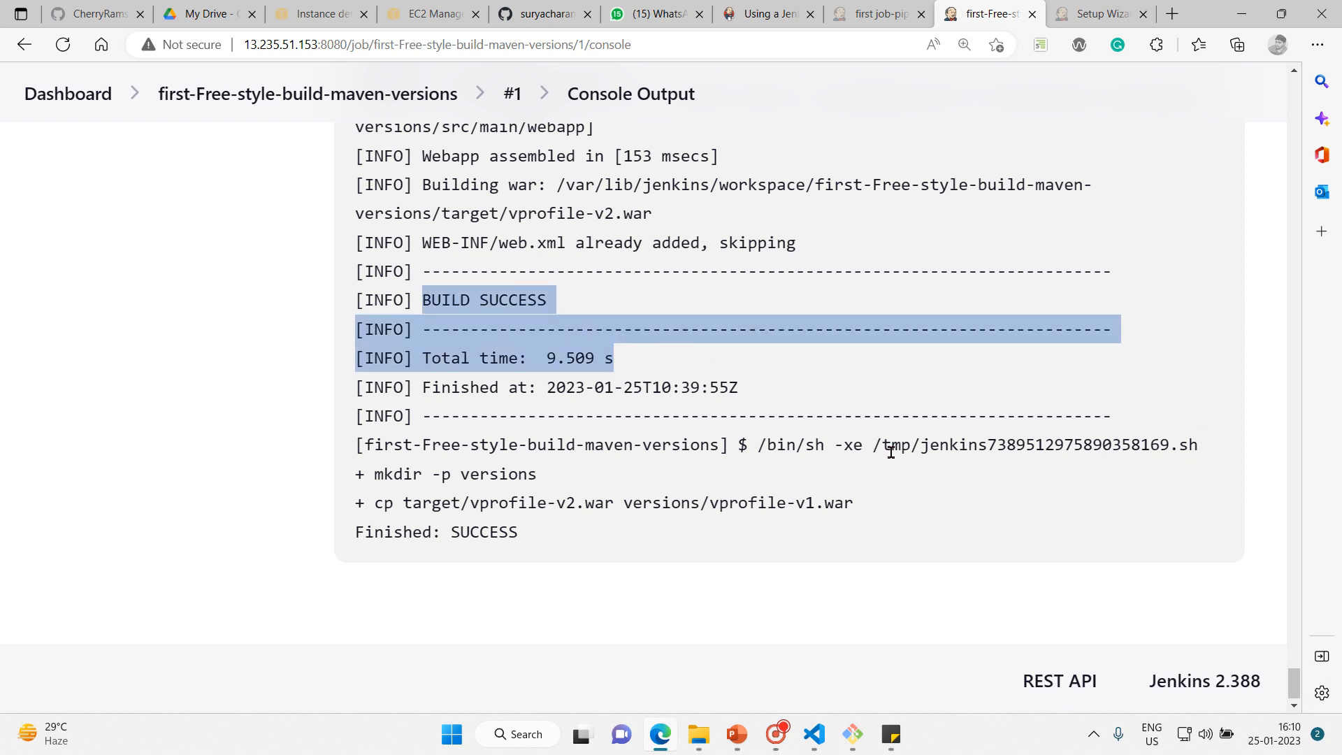
Review the shell step in the console output, highlighting the script call, the mkdir command and the version number in the destination war name.
click(759, 445)
drag(758, 445, 1202, 452)
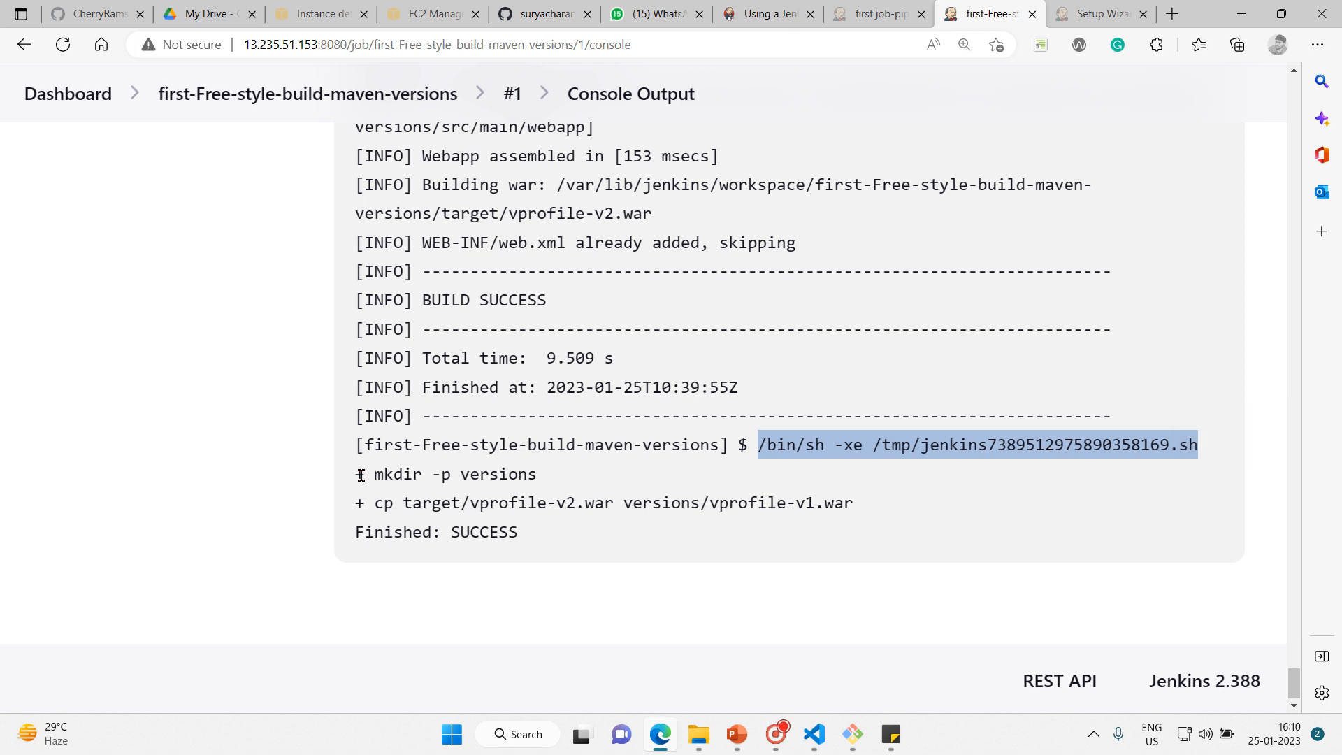
drag(372, 474, 543, 492)
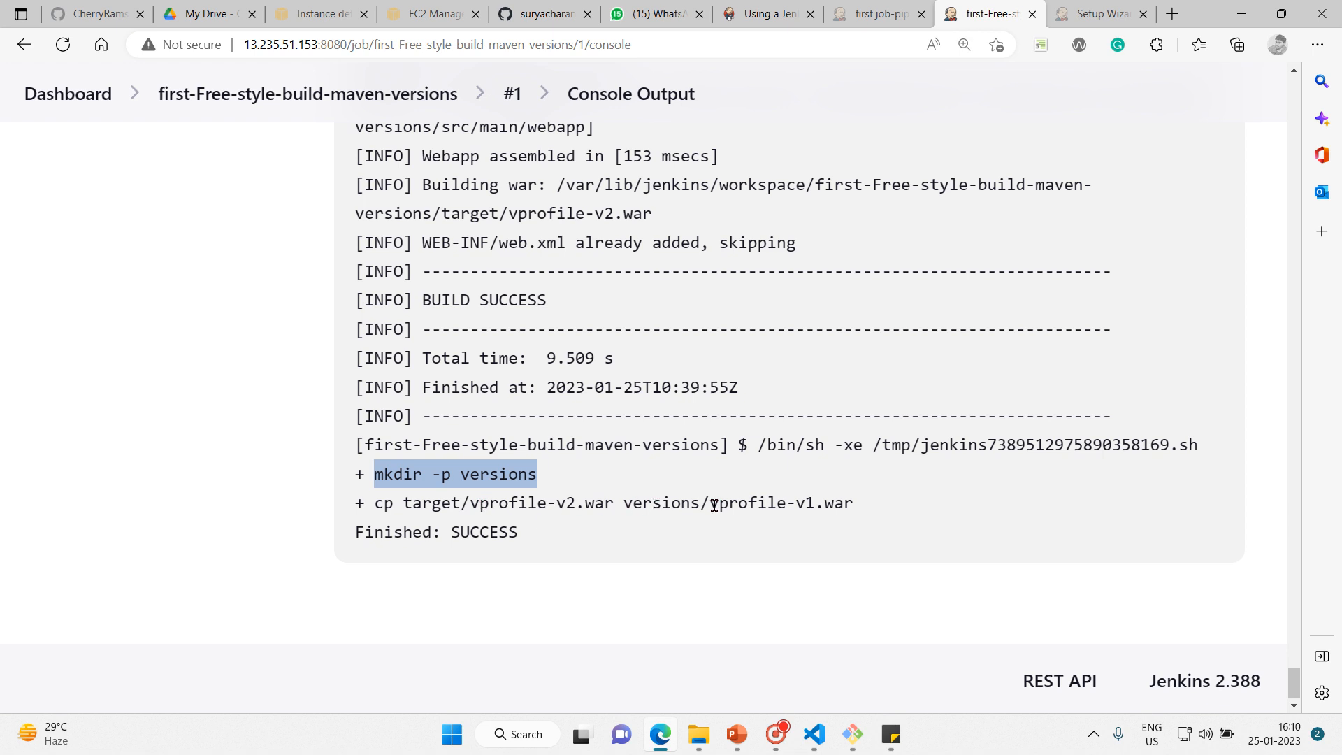
click(808, 502)
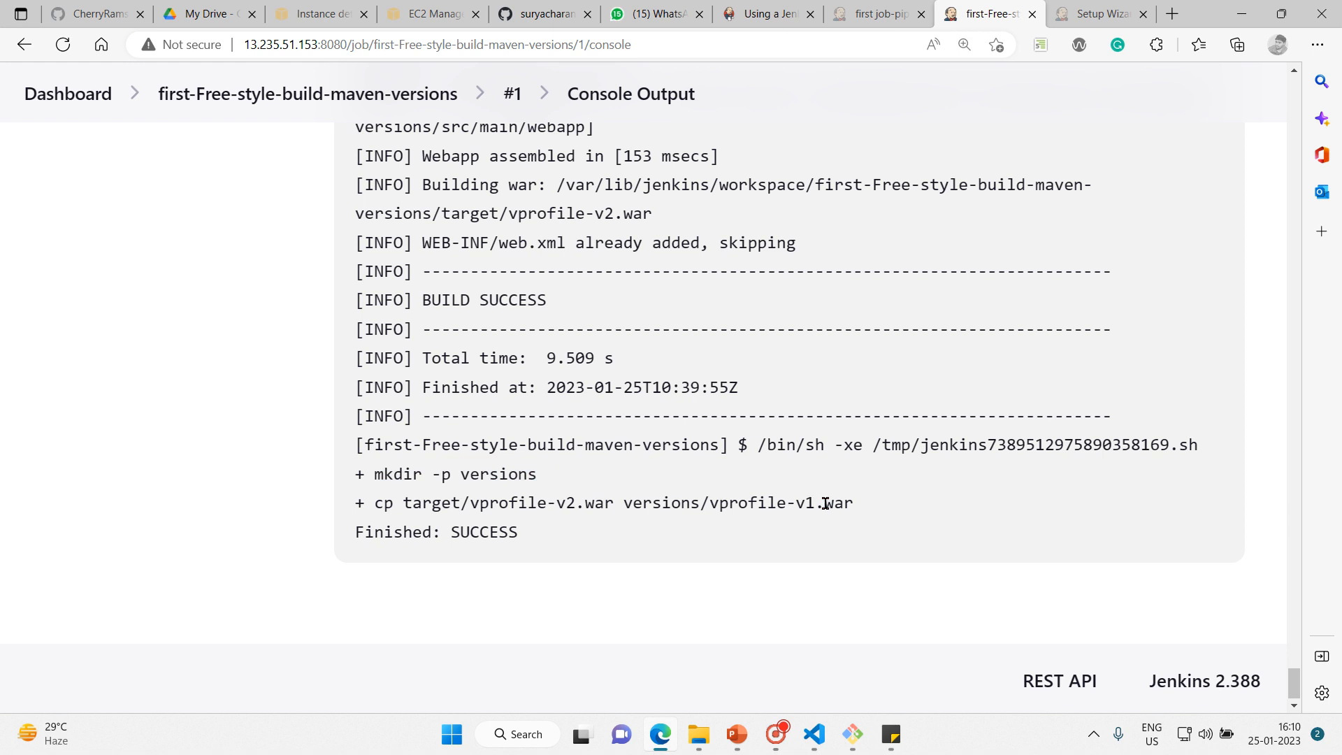
drag(805, 500, 815, 502)
Open the workspace of first-Free-style-build-maven-versions and check the contents of its versions folder.
click(239, 102)
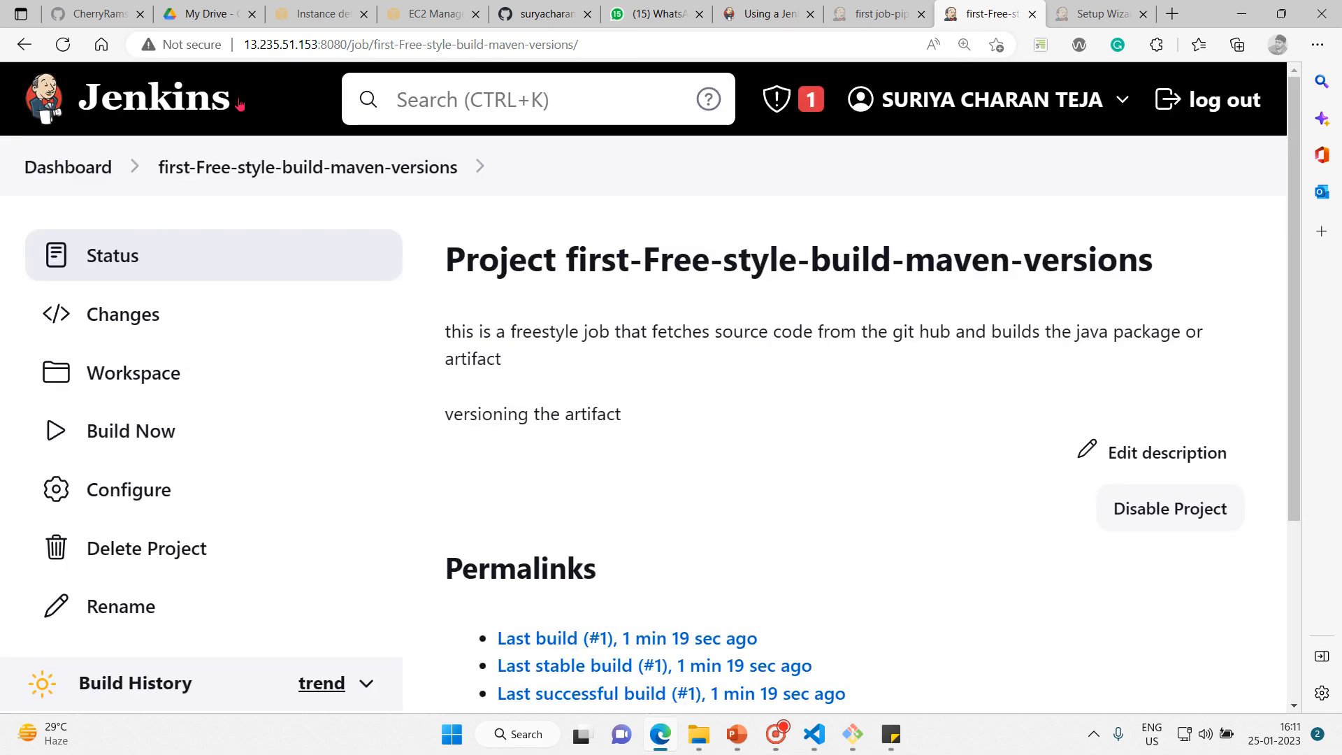
click(160, 377)
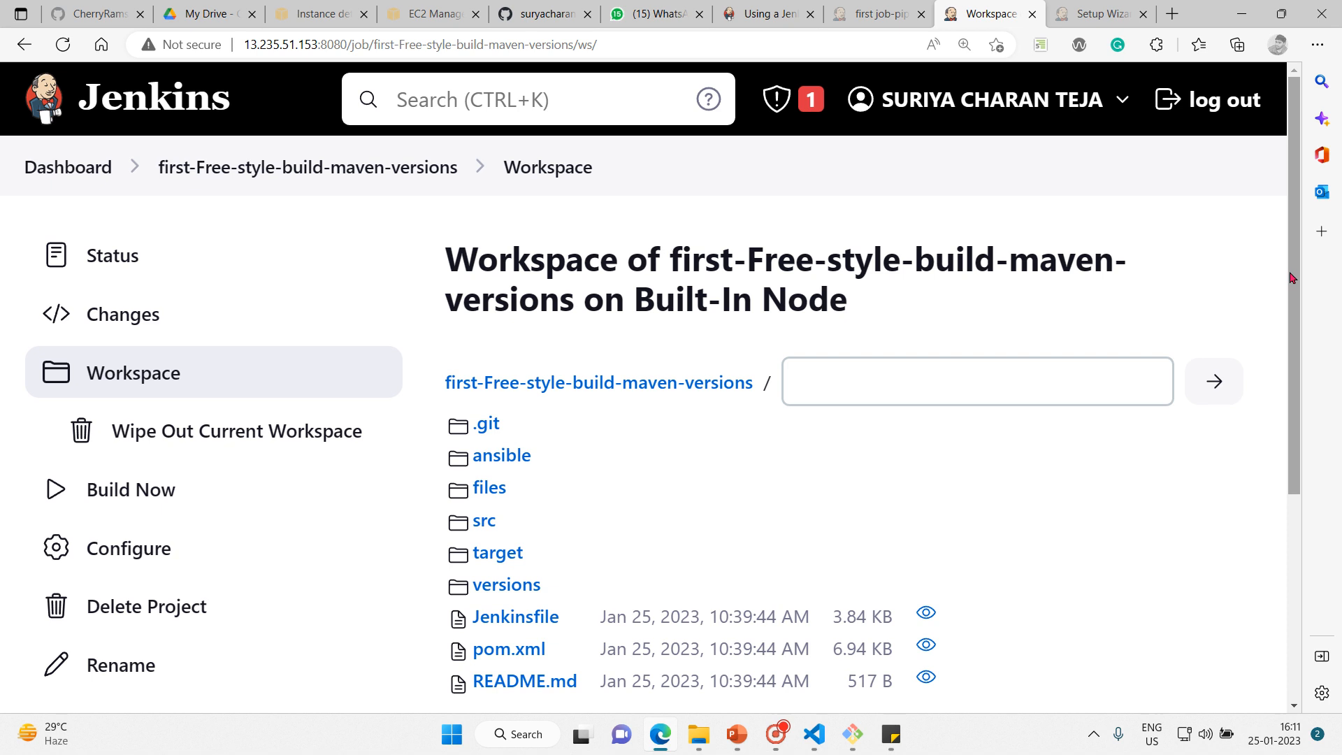
scroll(1292, 277, down, 2)
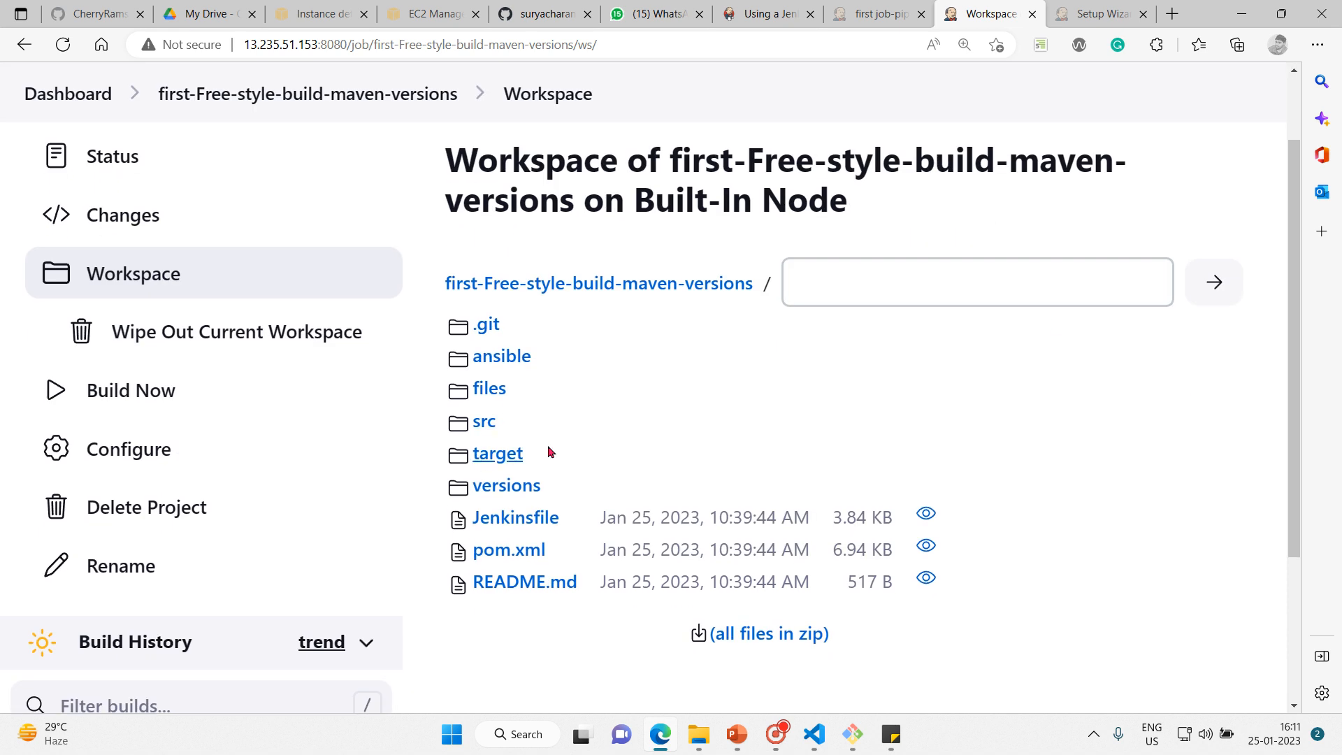
click(501, 494)
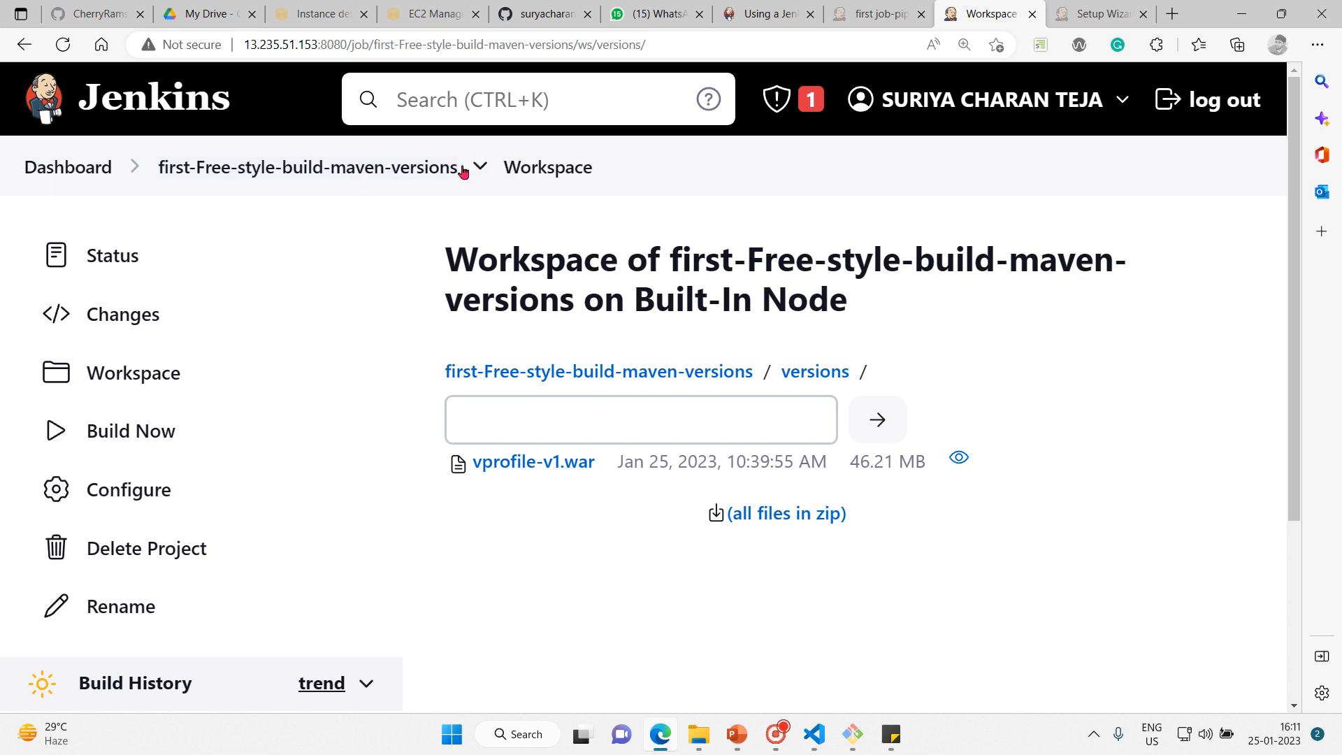
Return to the root of the job's workspace, start a second build and follow it in the build history.
click(441, 168)
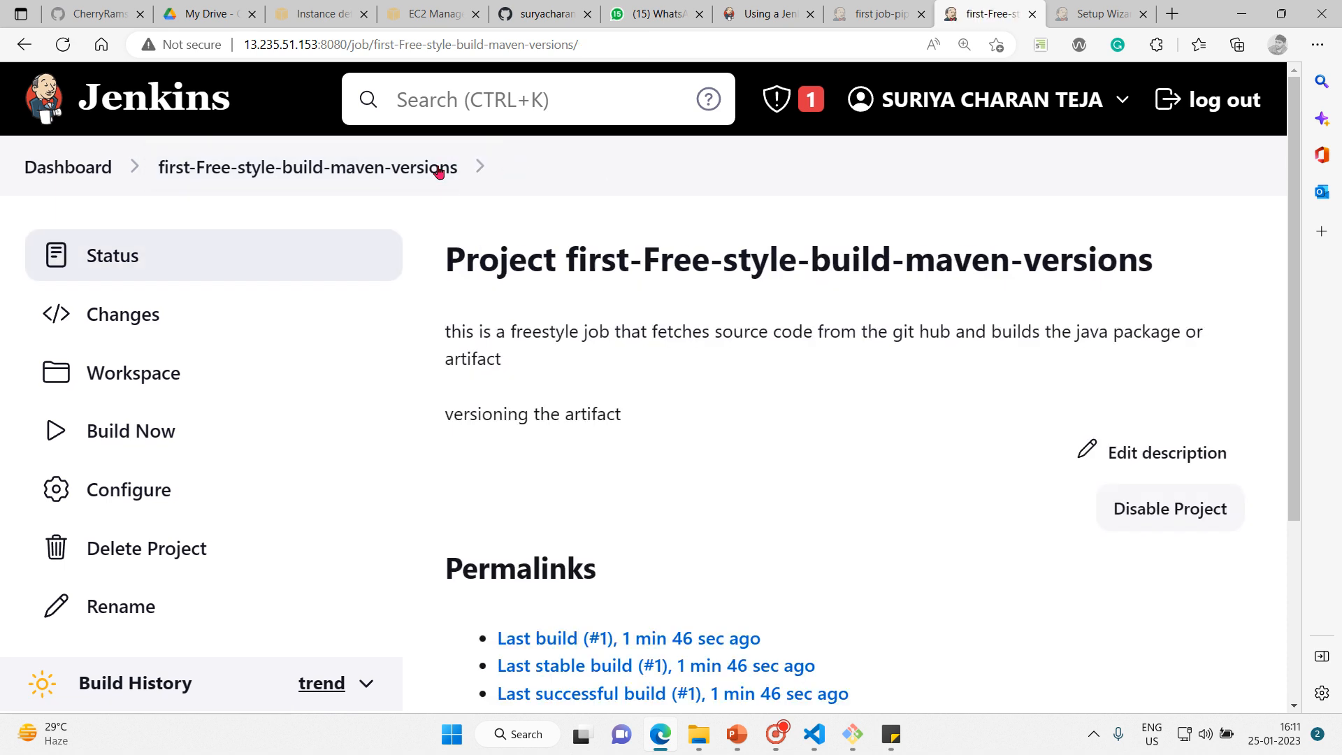
click(133, 375)
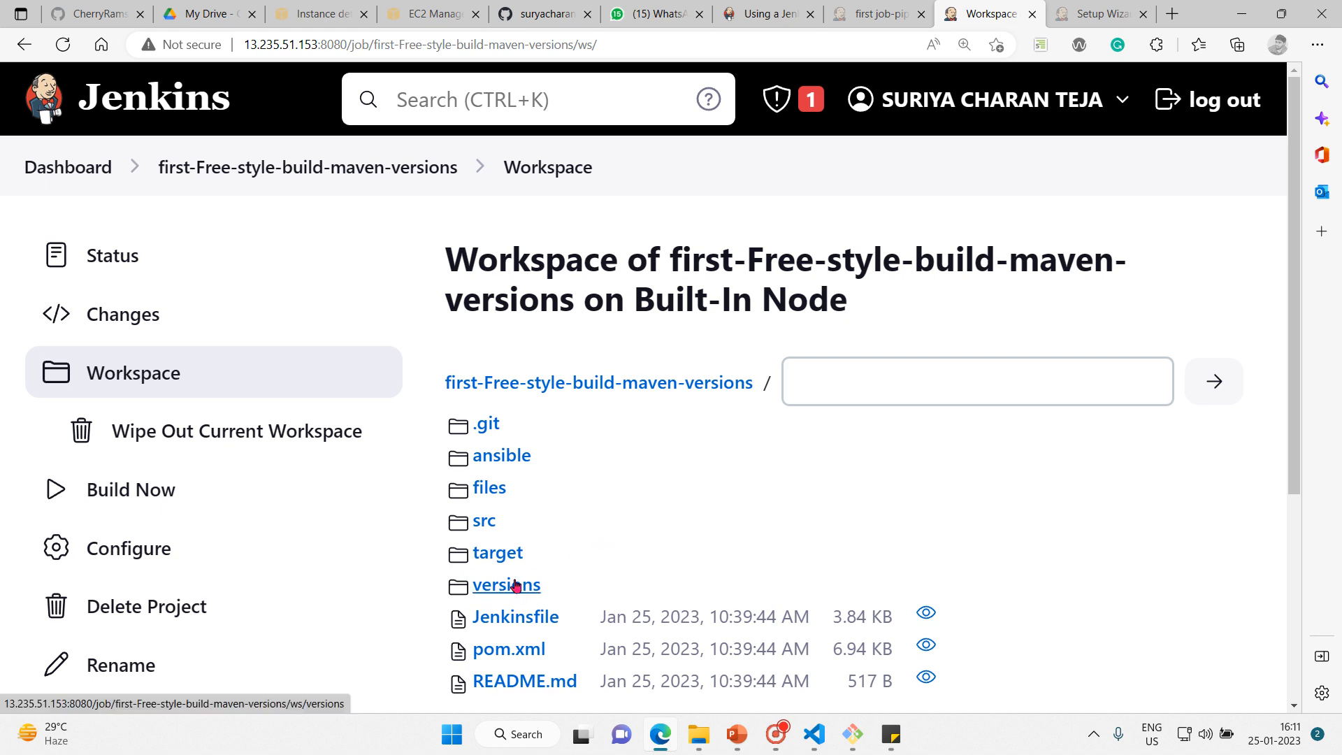
click(112, 509)
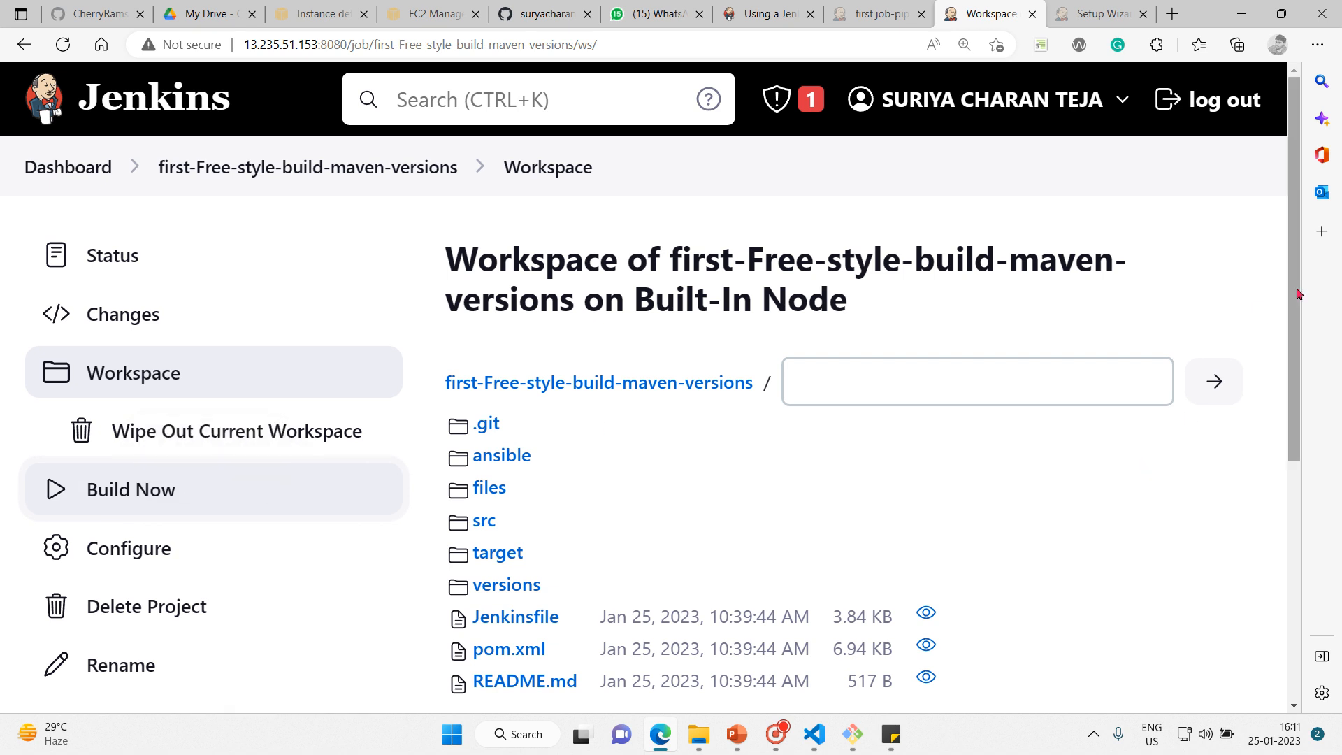
drag(1292, 300, 1306, 410)
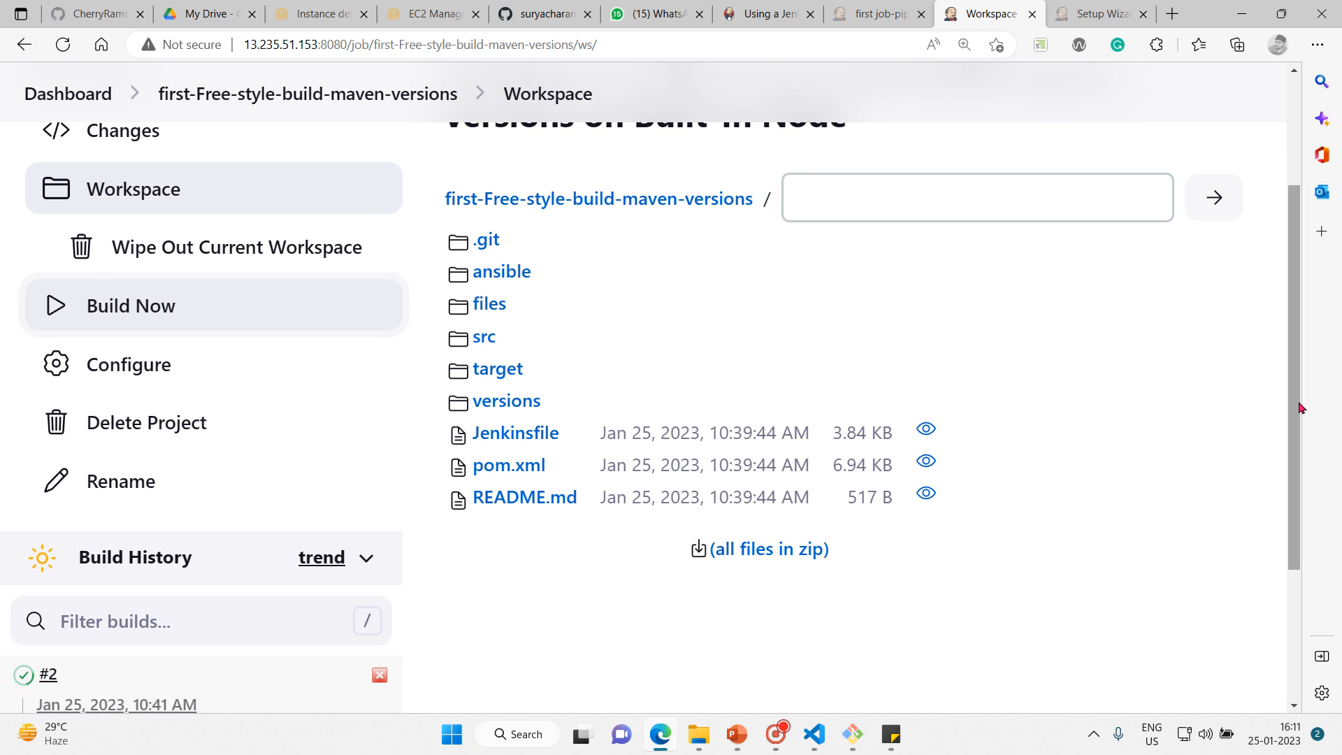
drag(1305, 410, 1301, 441)
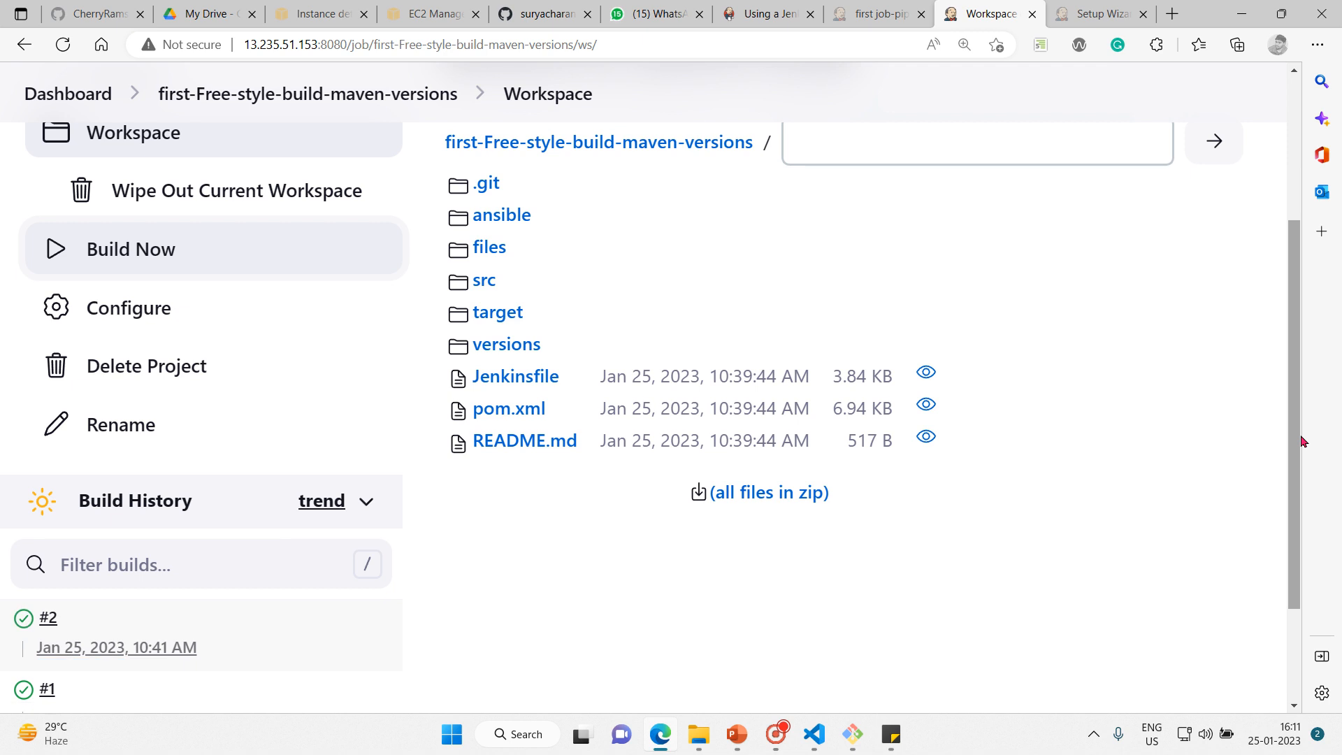
Check the war file in the workspace's target folder, and open the versions folder to compare its artifacts.
click(490, 319)
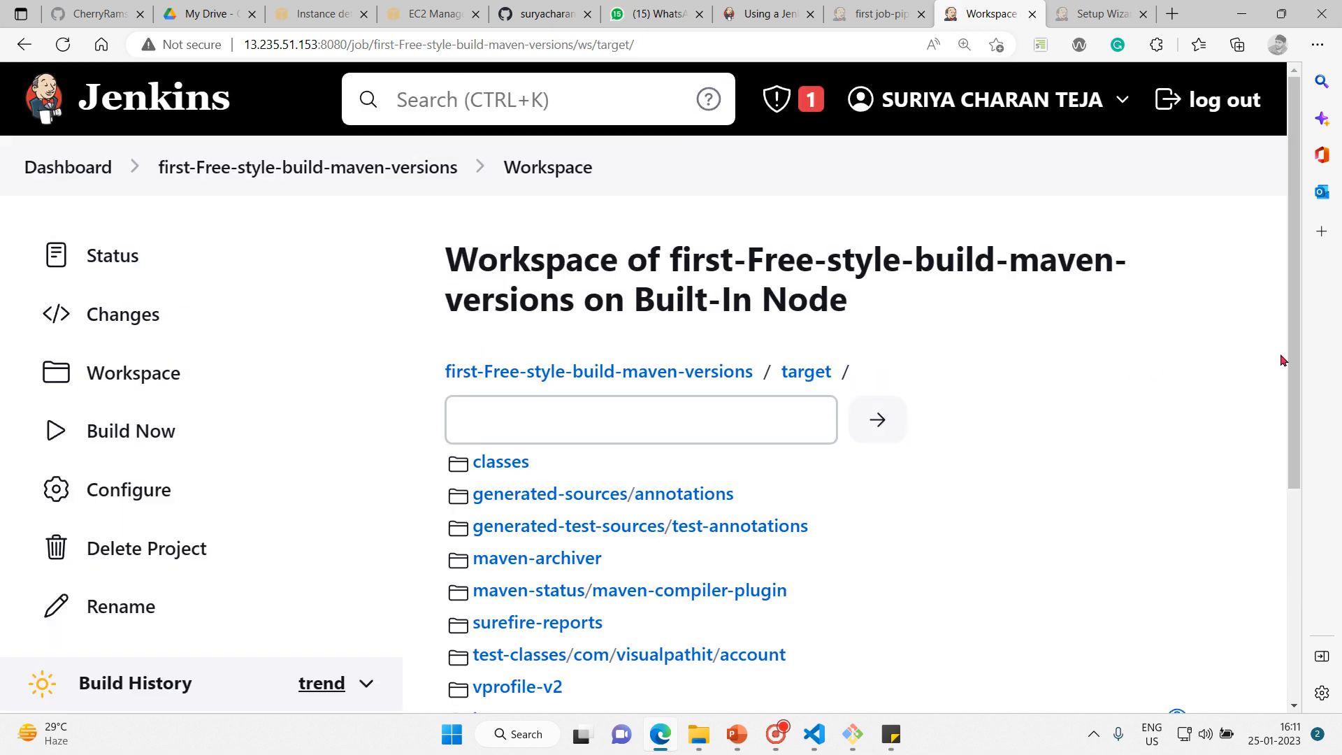
scroll(1281, 358, down, 2)
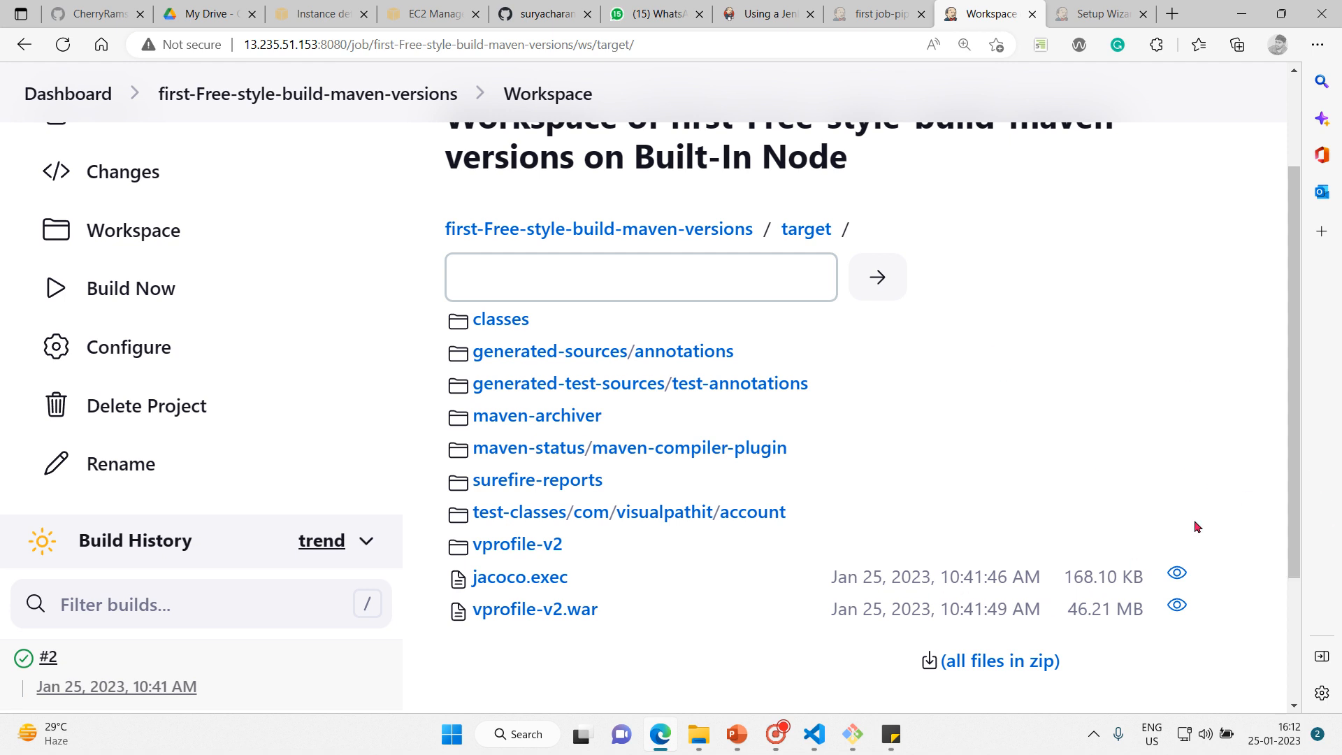
scroll(1299, 459, up, 2)
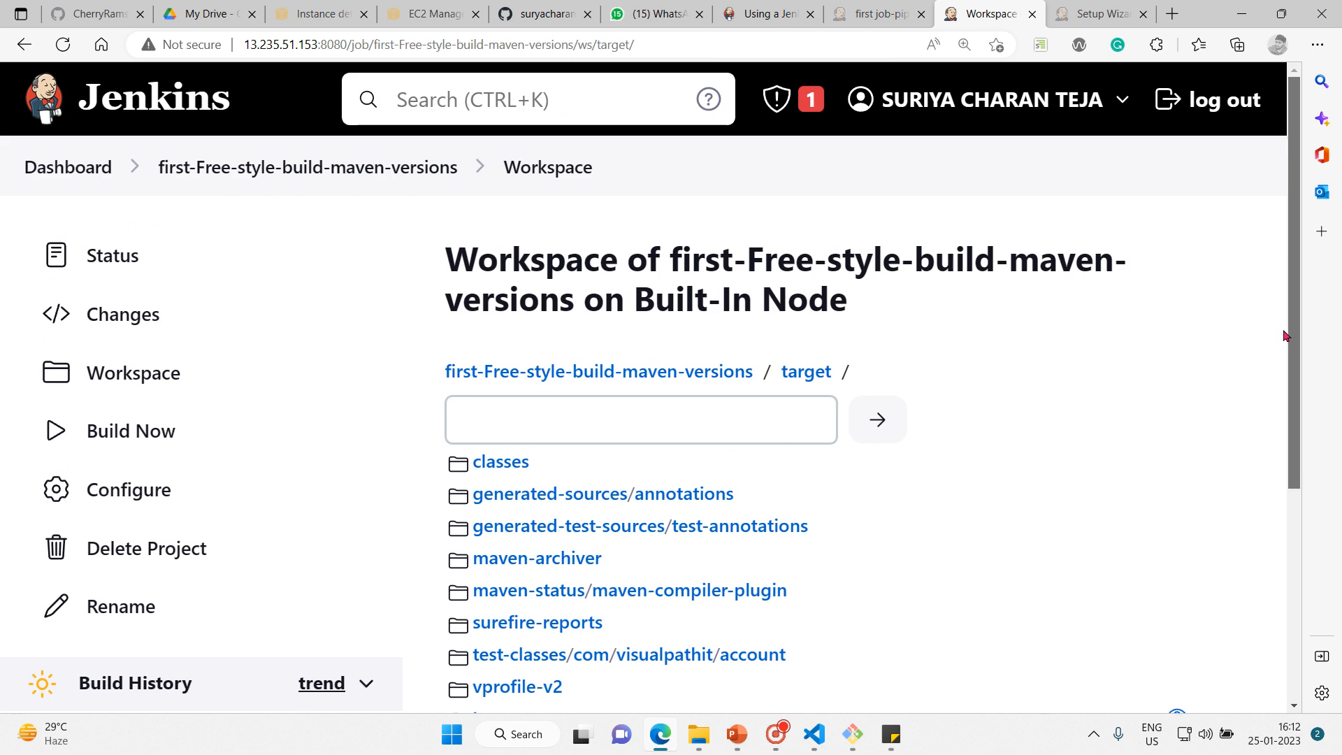
scroll(1299, 459, down, 3)
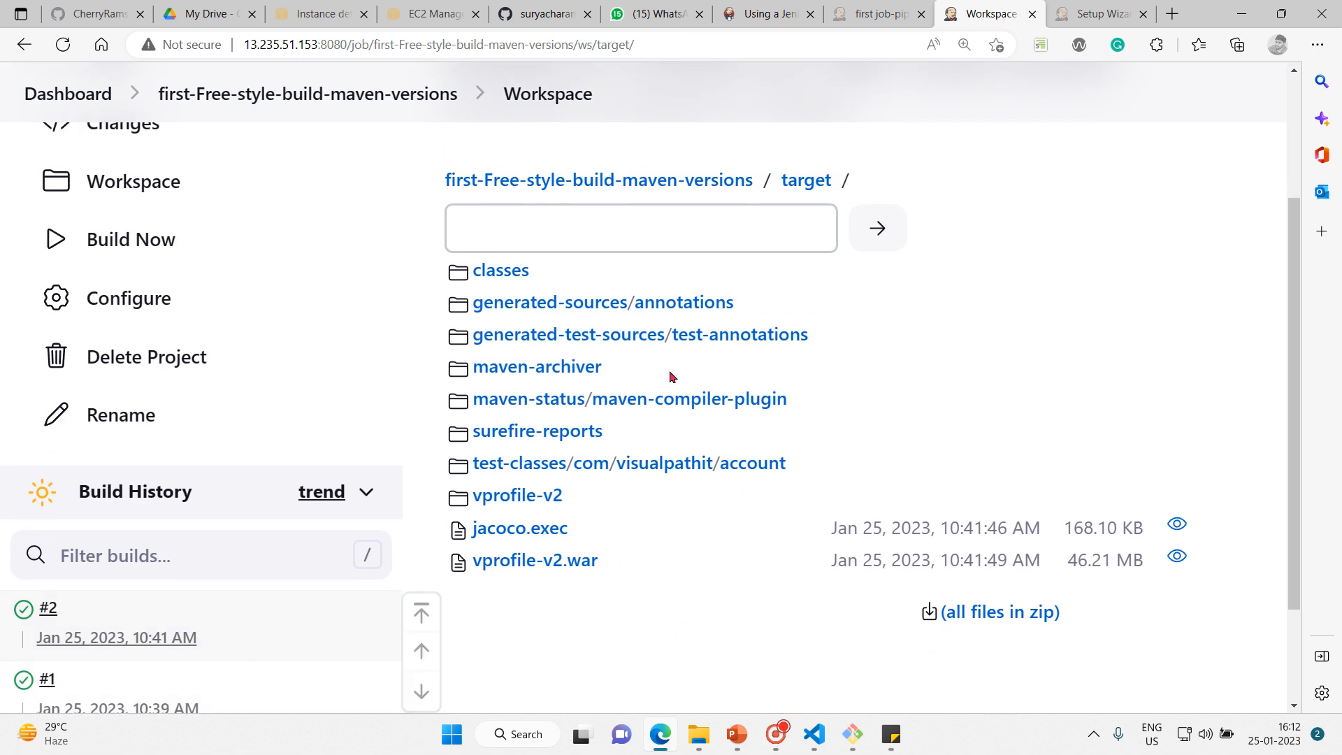
click(668, 180)
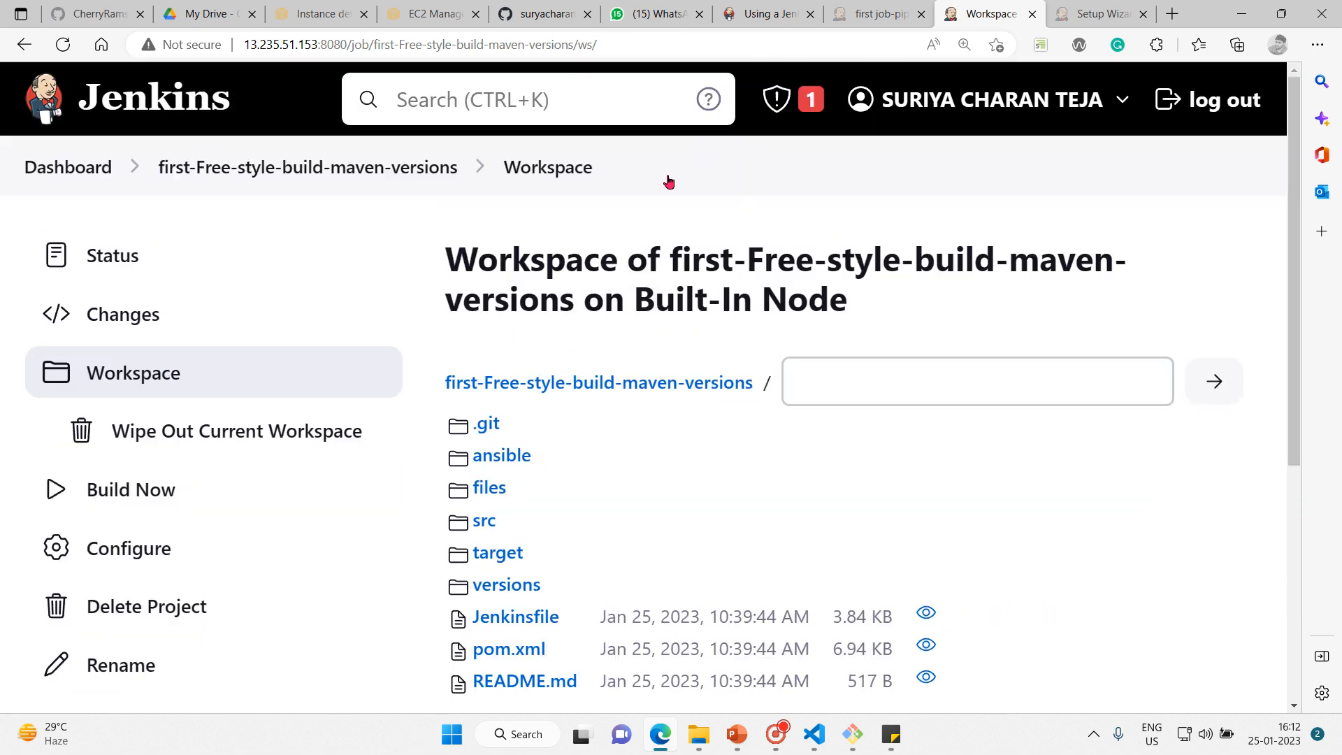
click(481, 588)
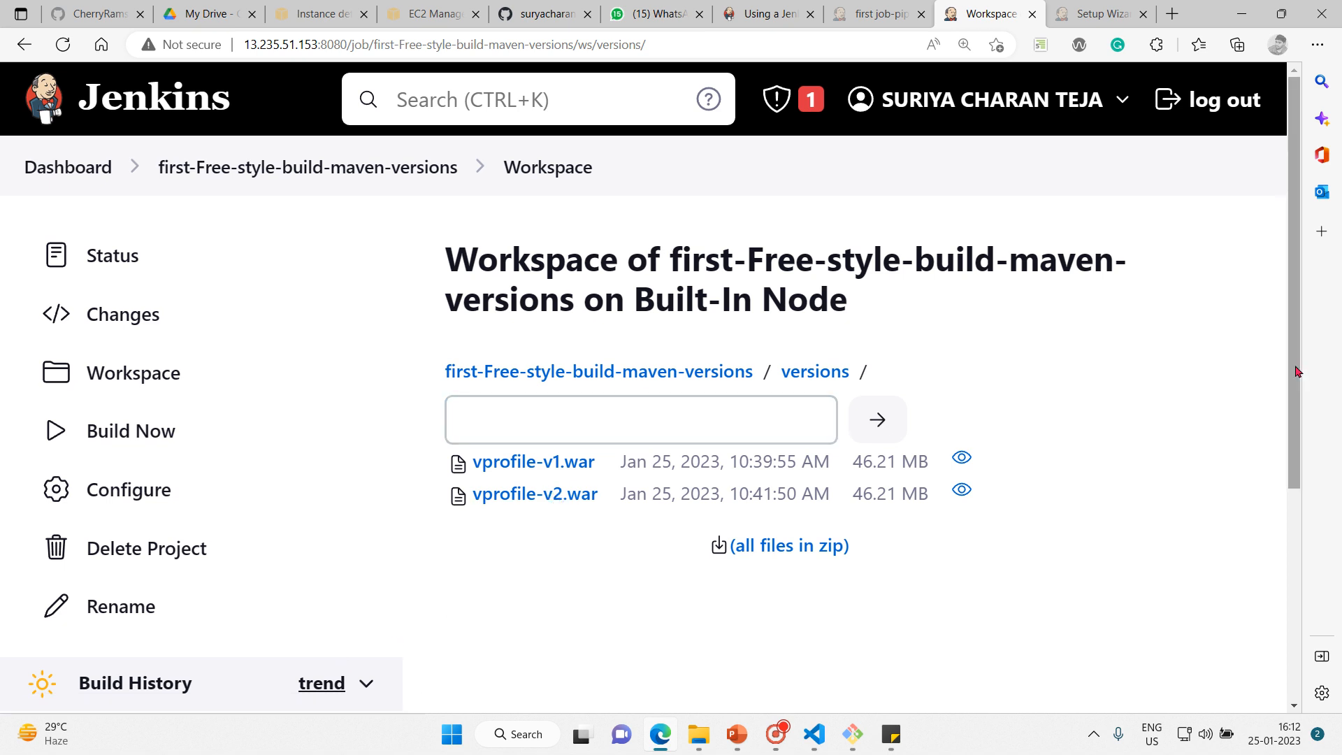
Start a third build of the job and reload the versions folder listing.
scroll(1297, 372, down, 3)
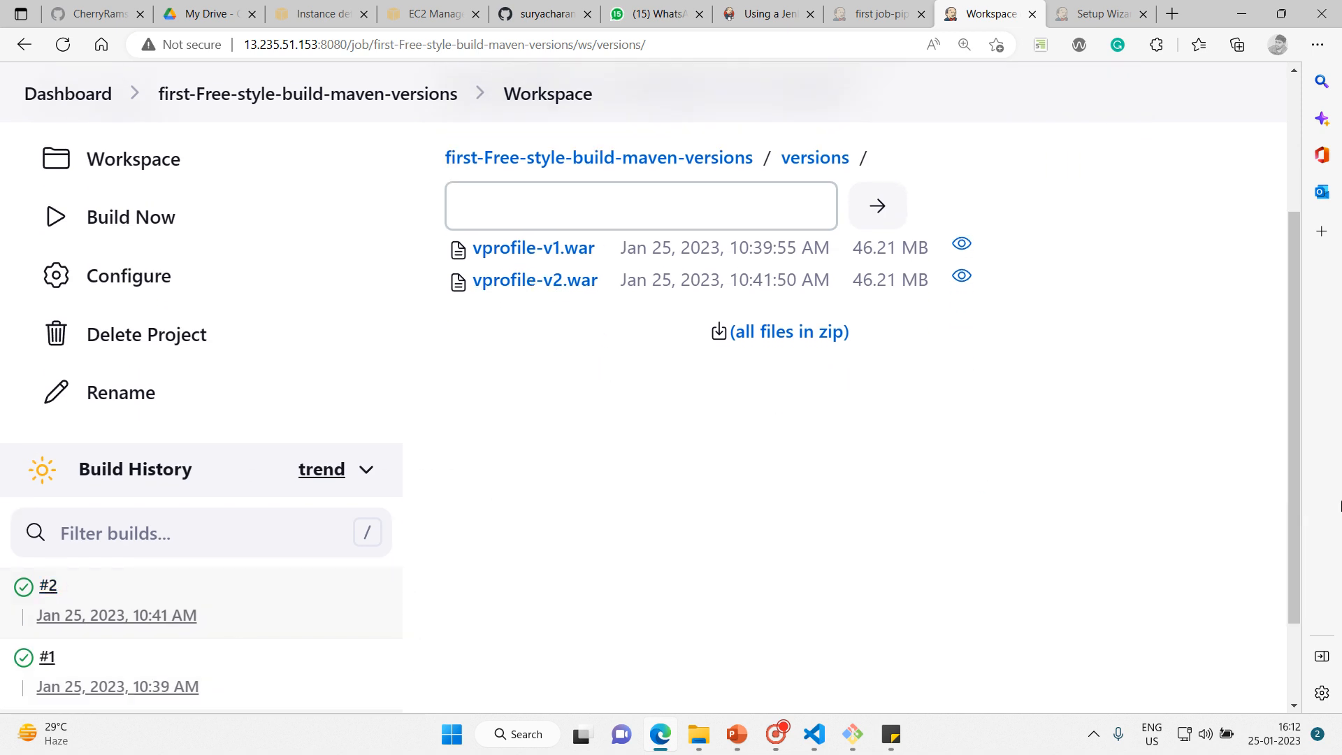
mouse_move(1295, 500)
mouse_down()
mouse_move(1279, 453)
mouse_move(1289, 499)
mouse_up()
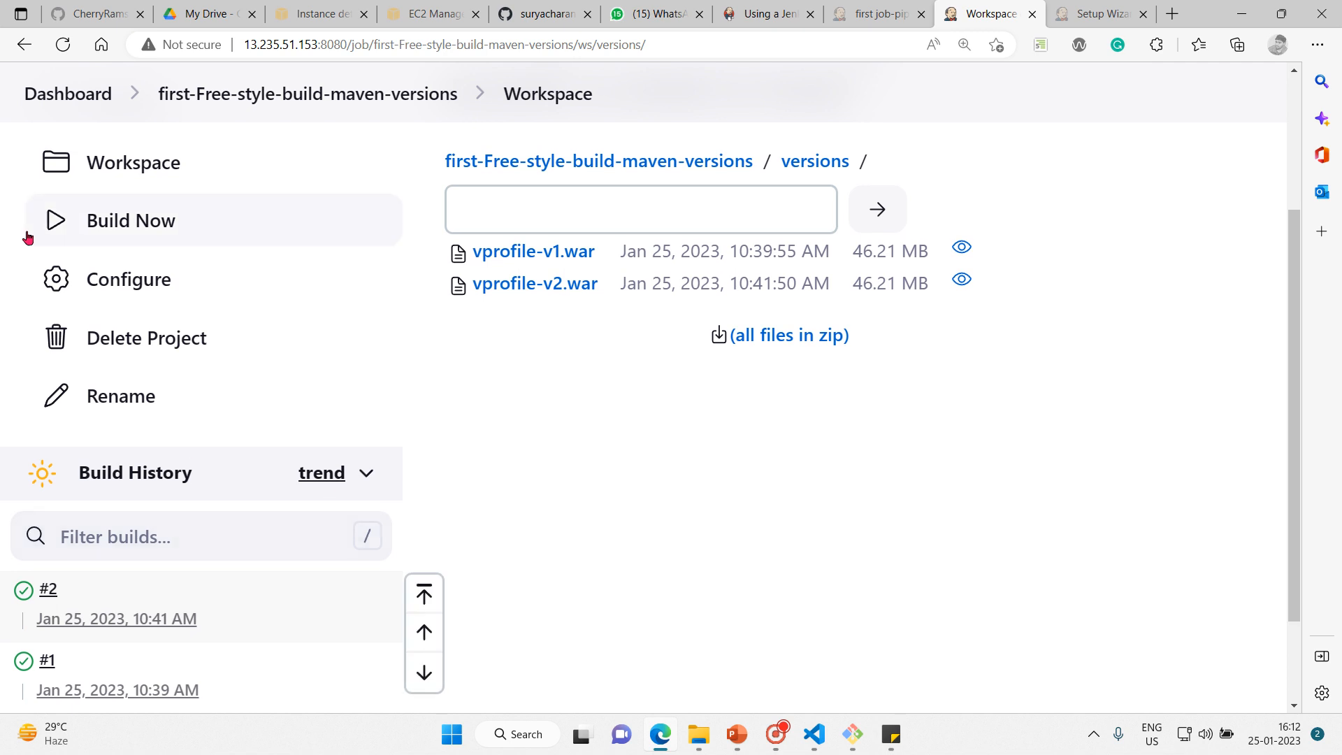
click(53, 238)
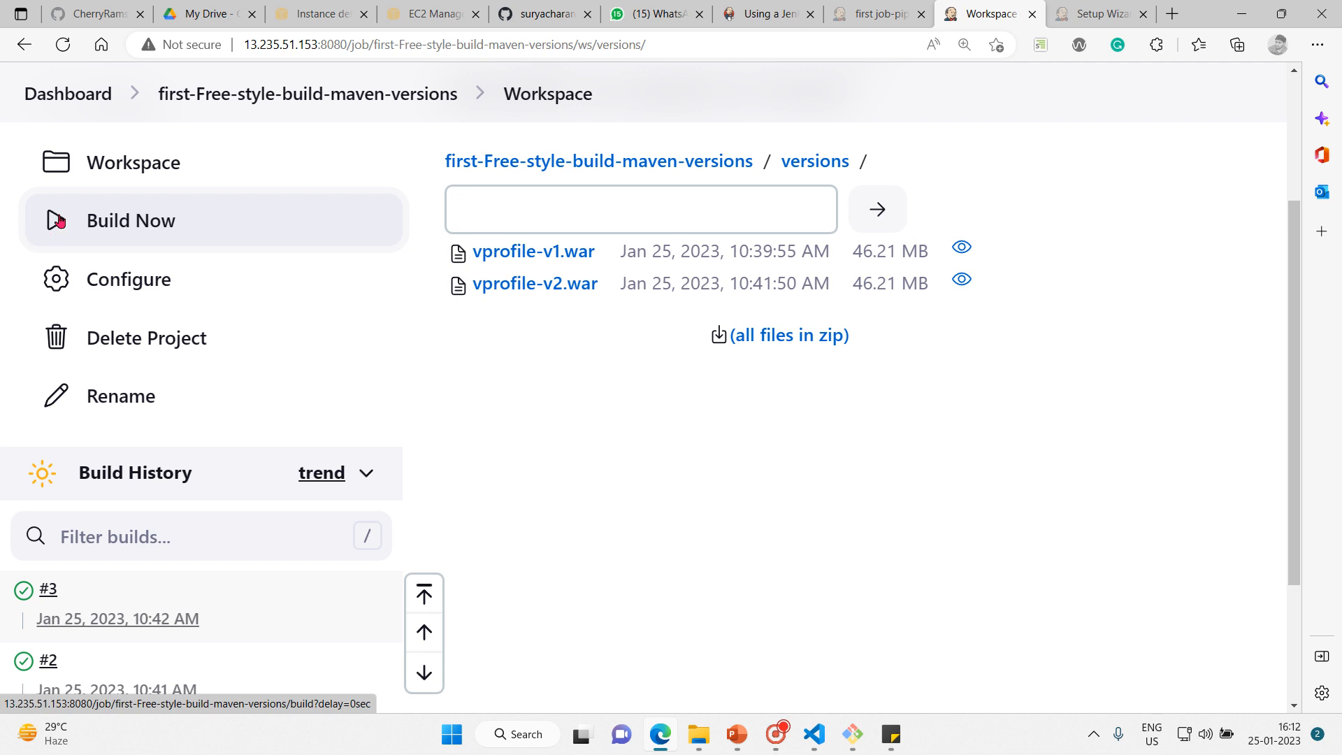
click(63, 47)
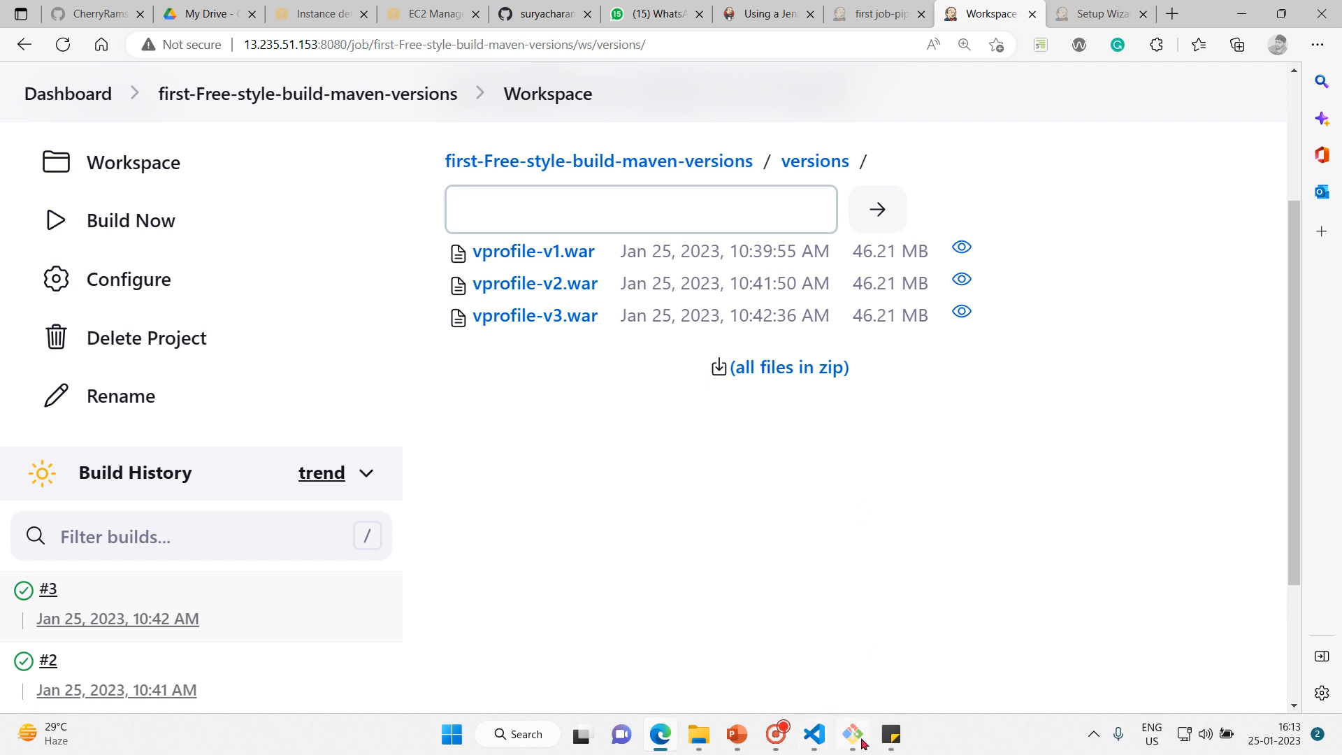
Switch to Sticky Notes and strike through the lines "versioning using environment variables" and "env, BUILD_ID", then return to the browser.
mouse_move(900, 738)
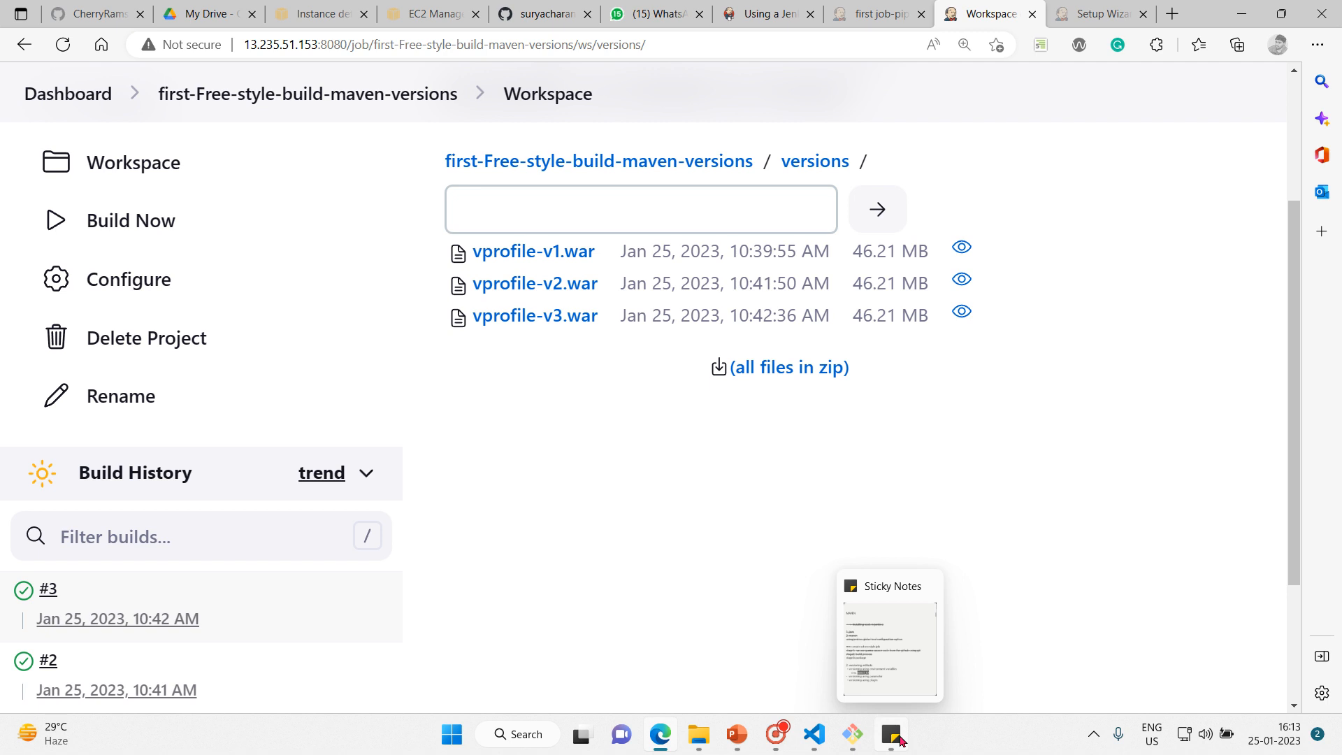
mouse_move(885, 664)
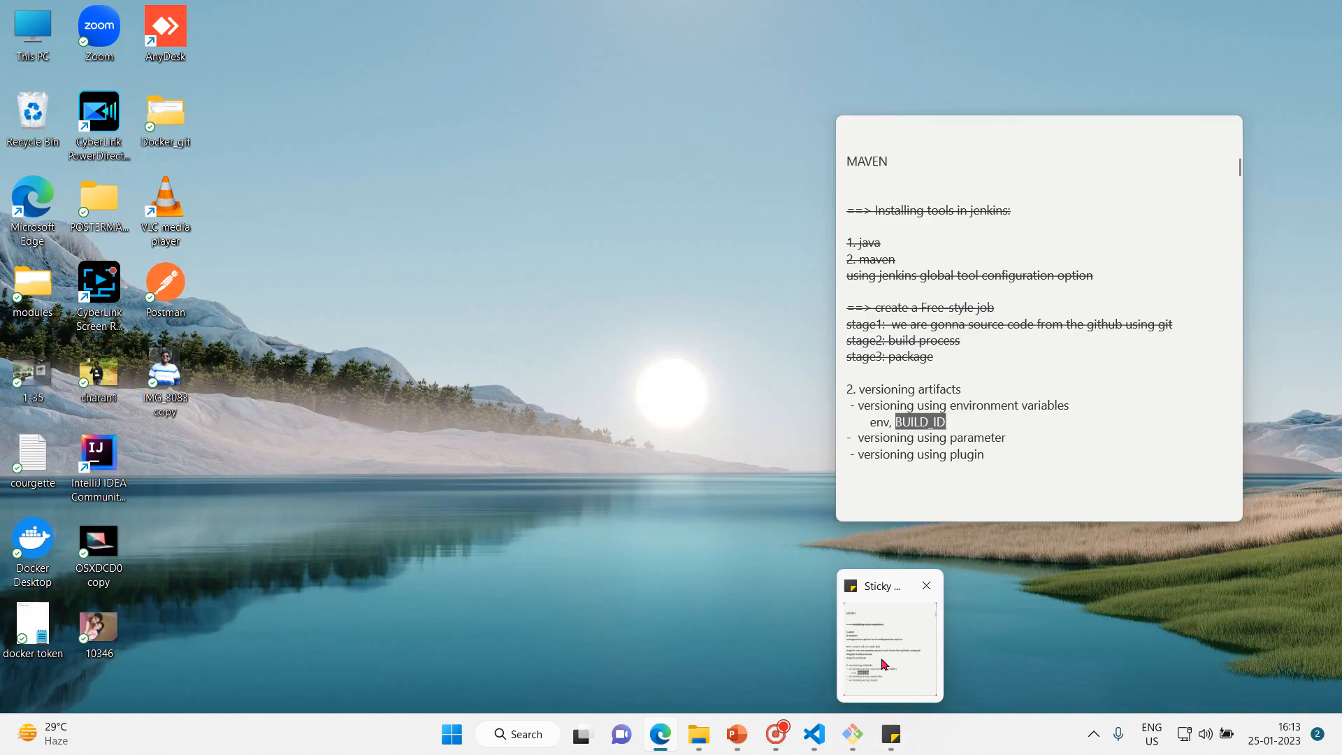
click(891, 598)
click(867, 418)
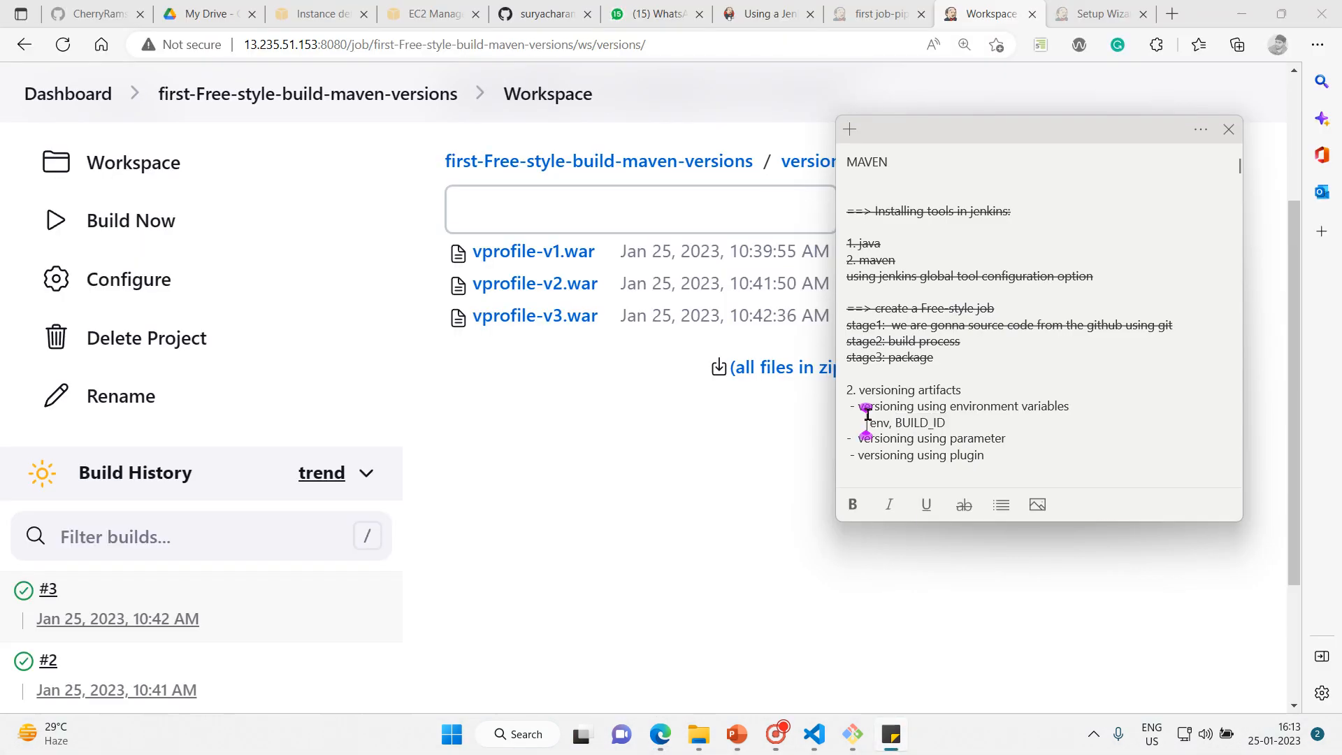
key(Up)
key(Left)
key(Left)
key(Left)
key(shift+Down)
key(shift+Down)
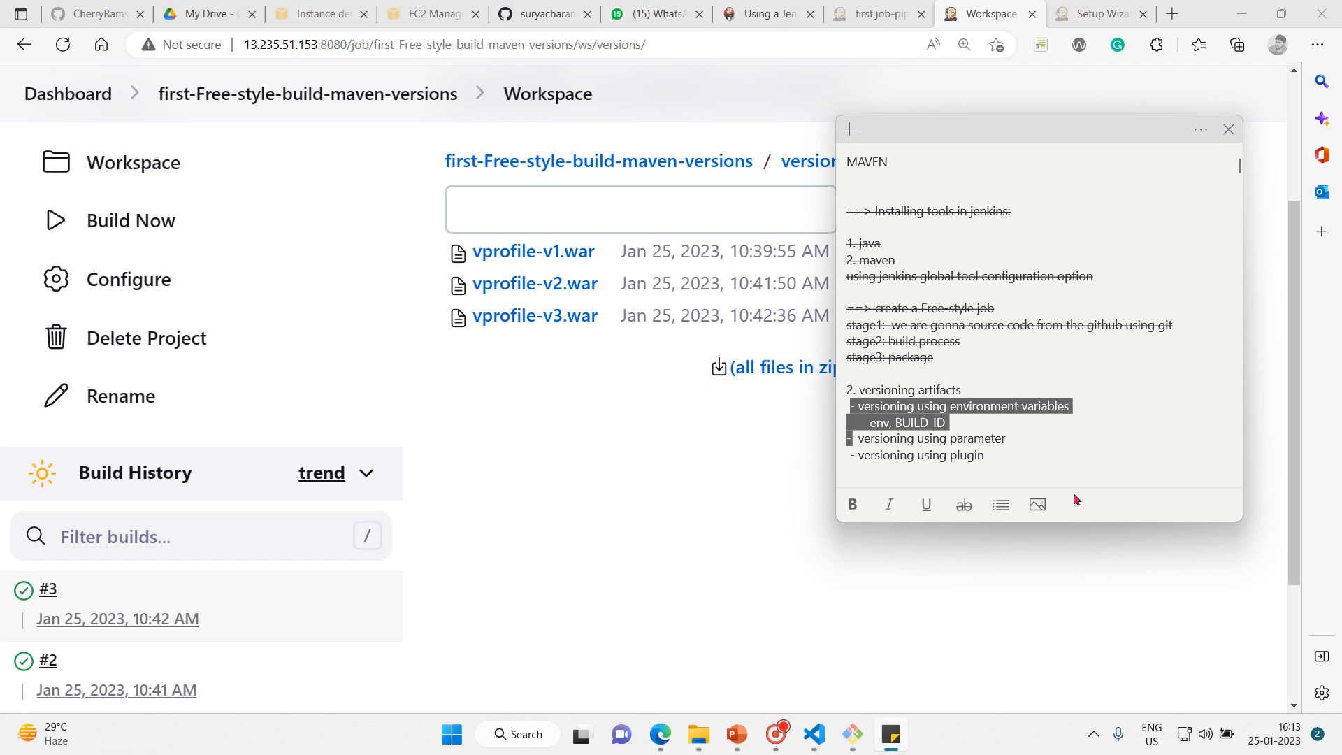
key(shift+Left)
click(965, 506)
key(Down)
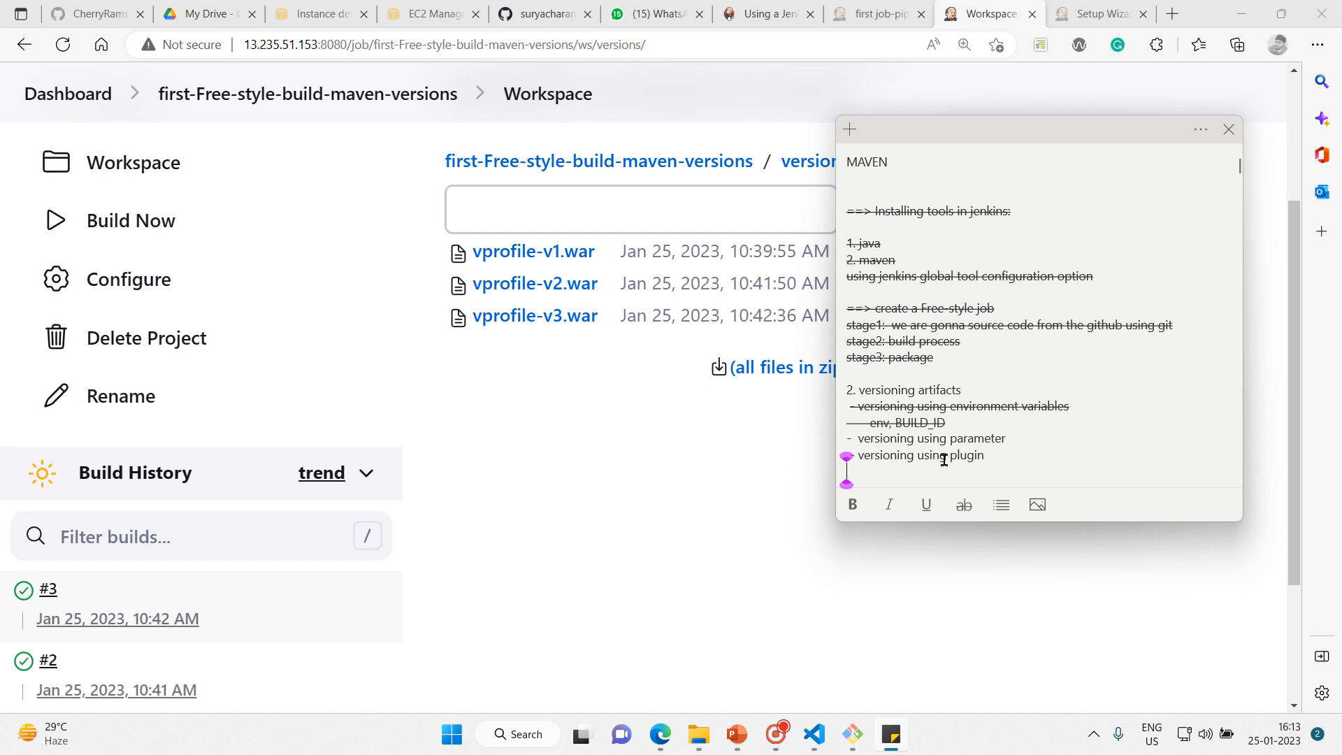
key(Up)
key(Up)
click(673, 502)
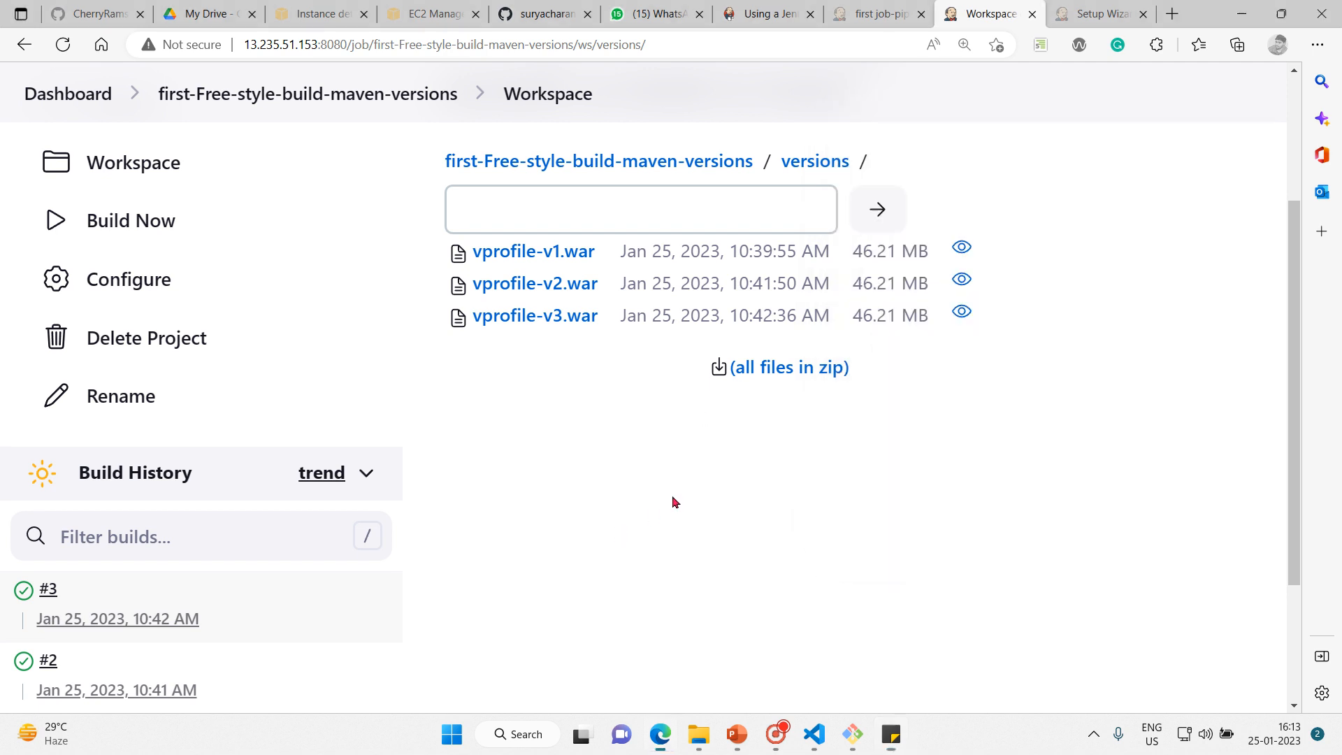
Open the job's configuration and extend the description's last line to "versioning the artifact using the parameter".
click(121, 287)
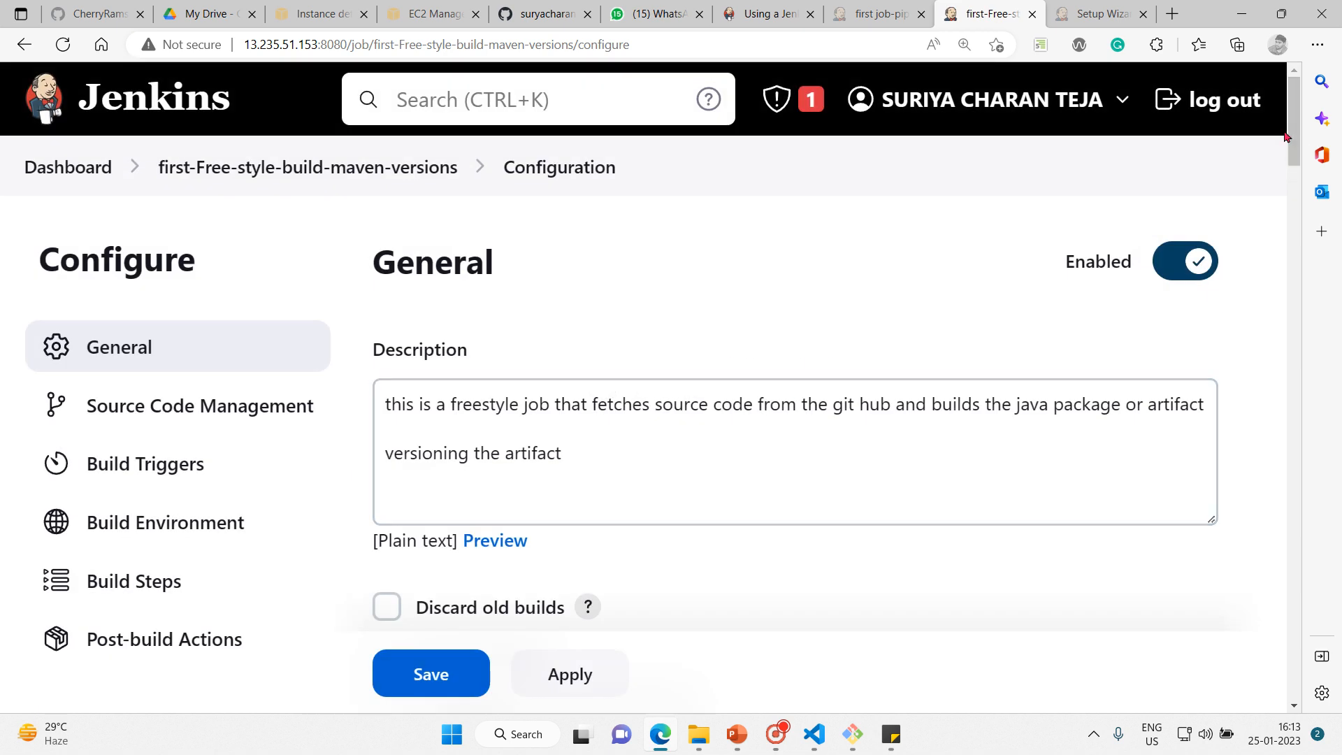
triple_click(1291, 166)
scroll(722, 264, down, 3)
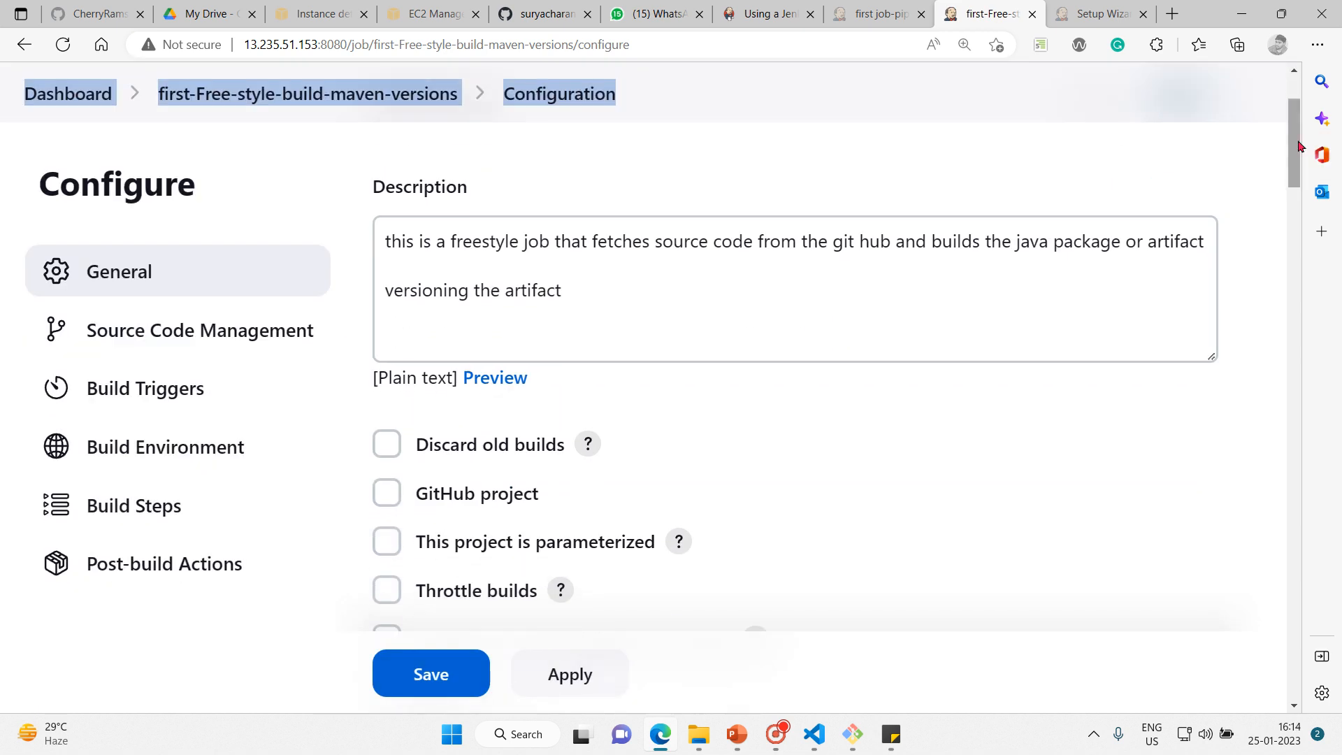
click(702, 281)
text(using )
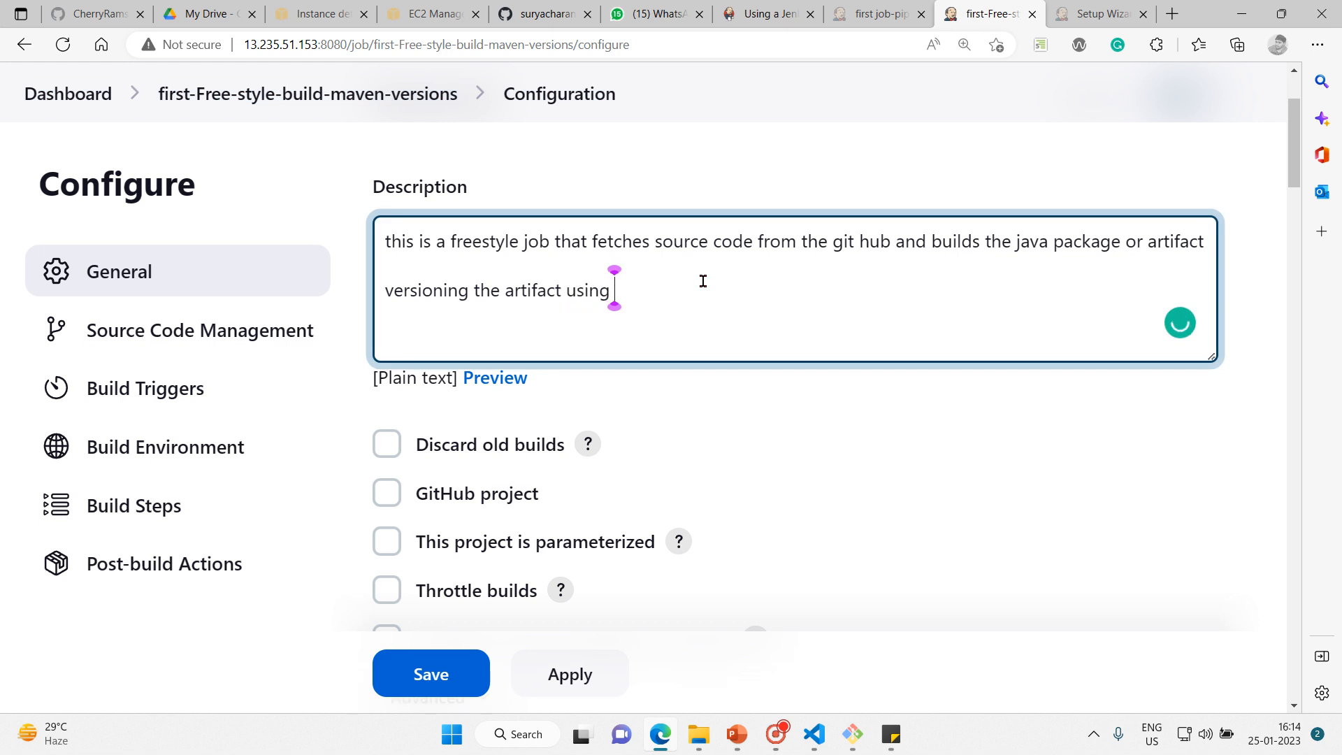
text(parameter)
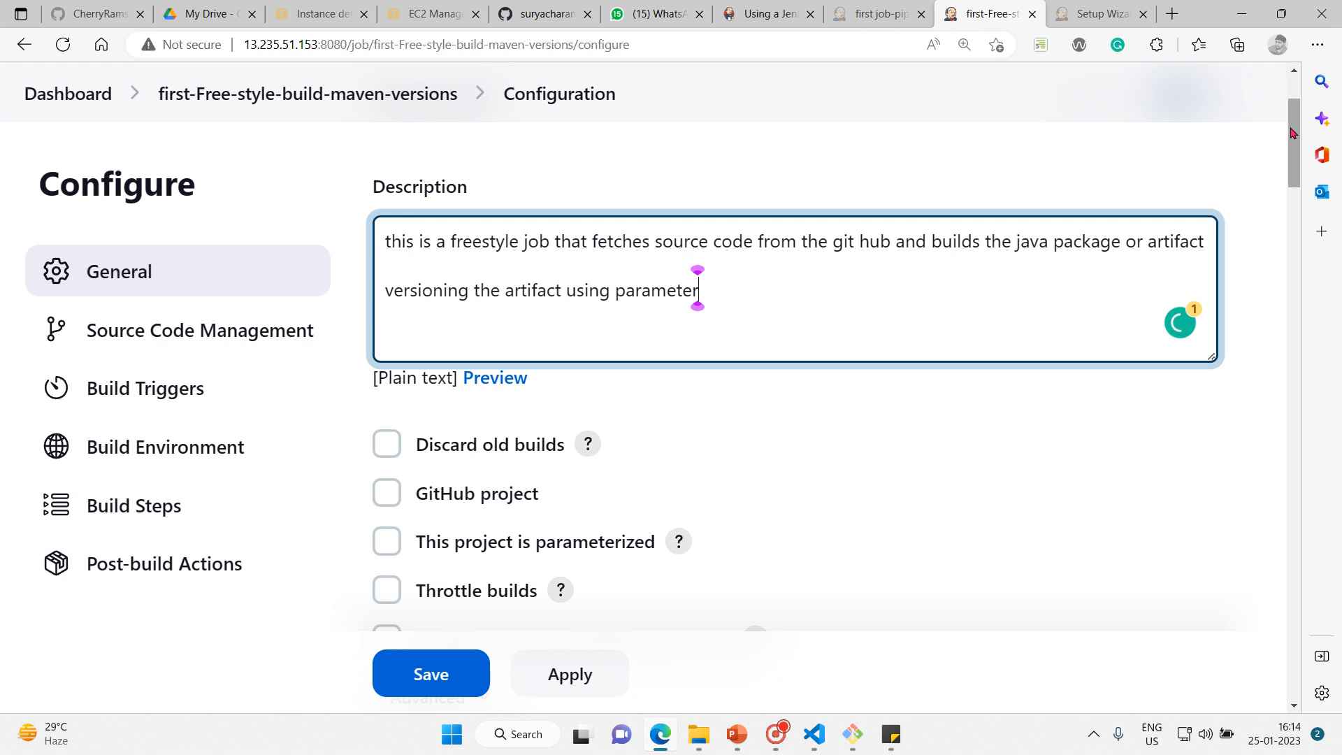
scroll(1302, 166, down, 3)
scroll(1301, 160, up, 1)
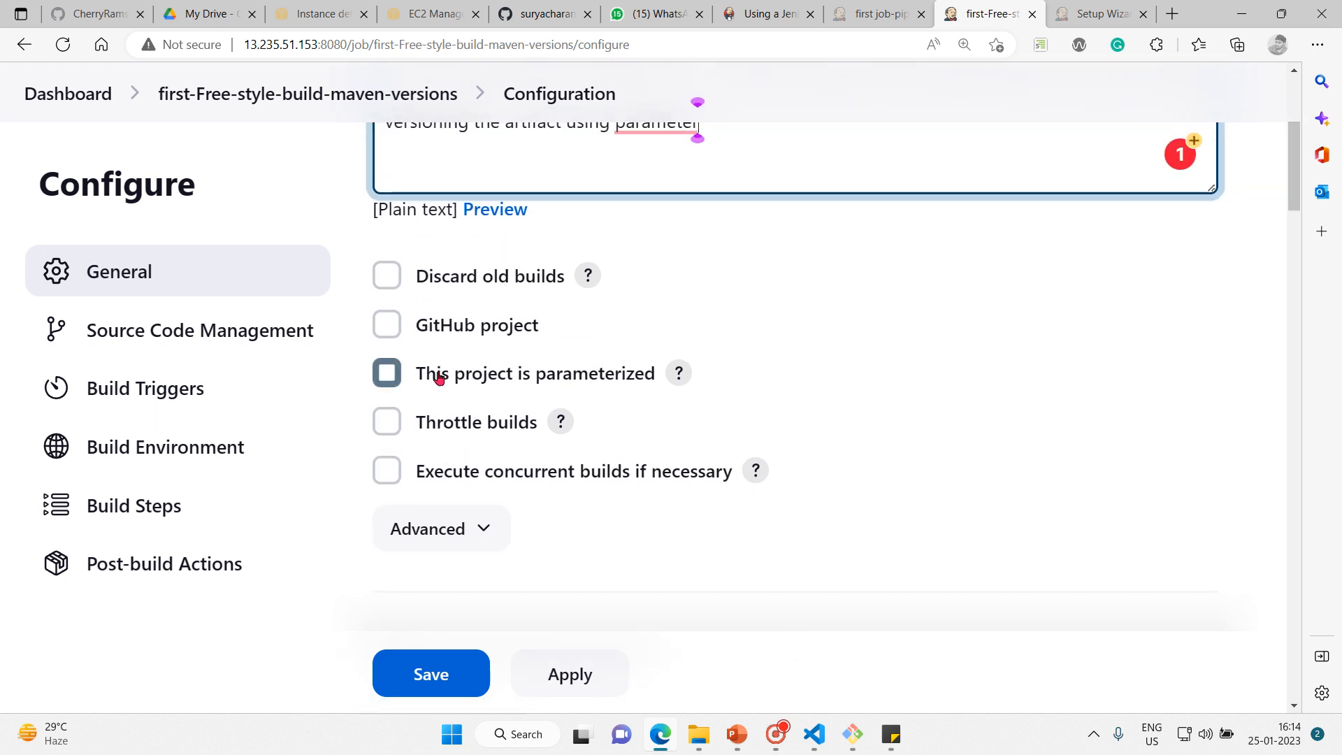
mouse_move(665, 135)
click(686, 191)
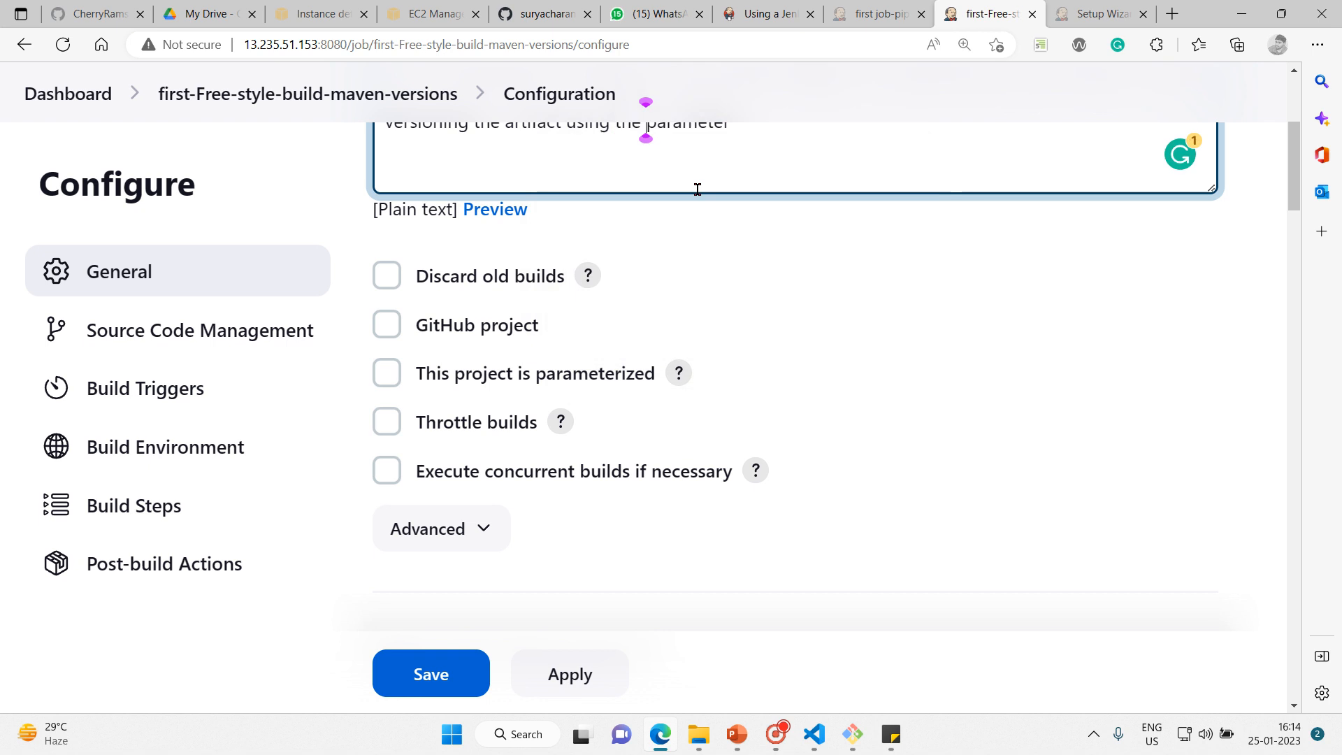
Turn on parameterization for the project and check which parameter types can be added.
click(392, 375)
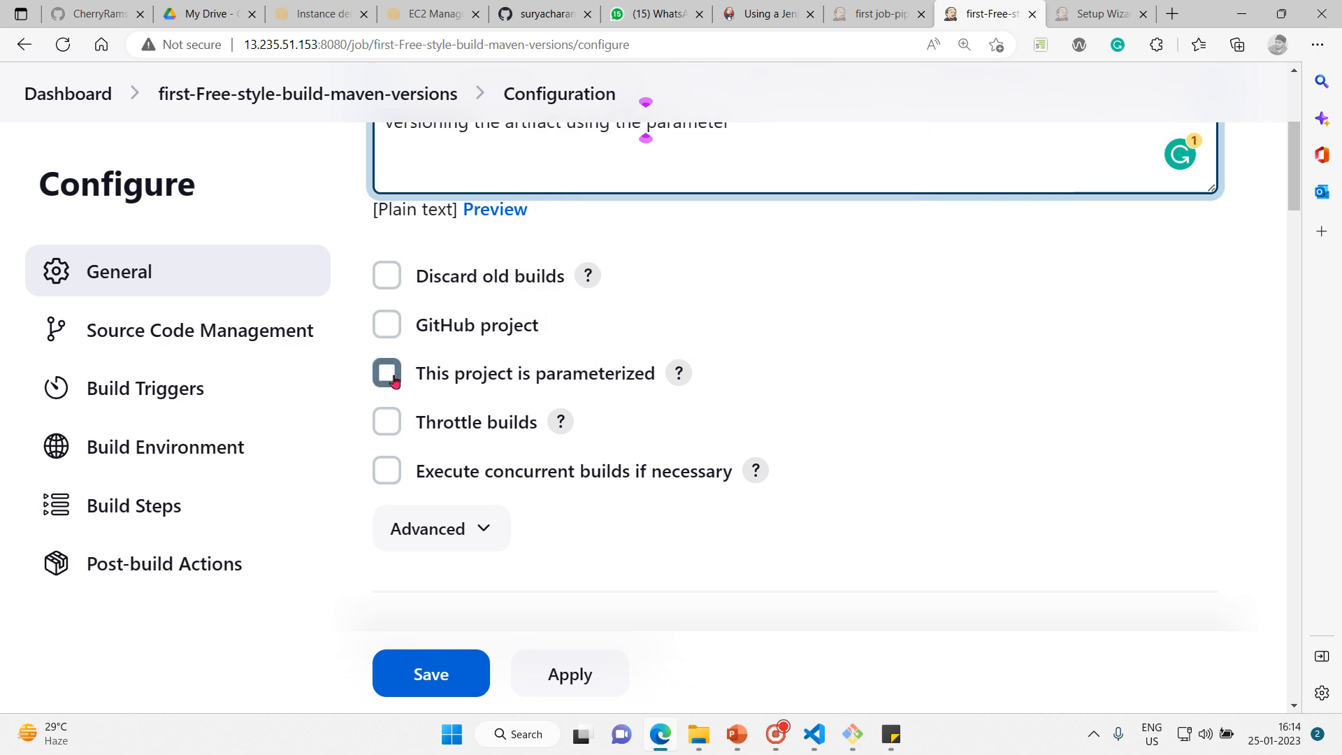
click(393, 380)
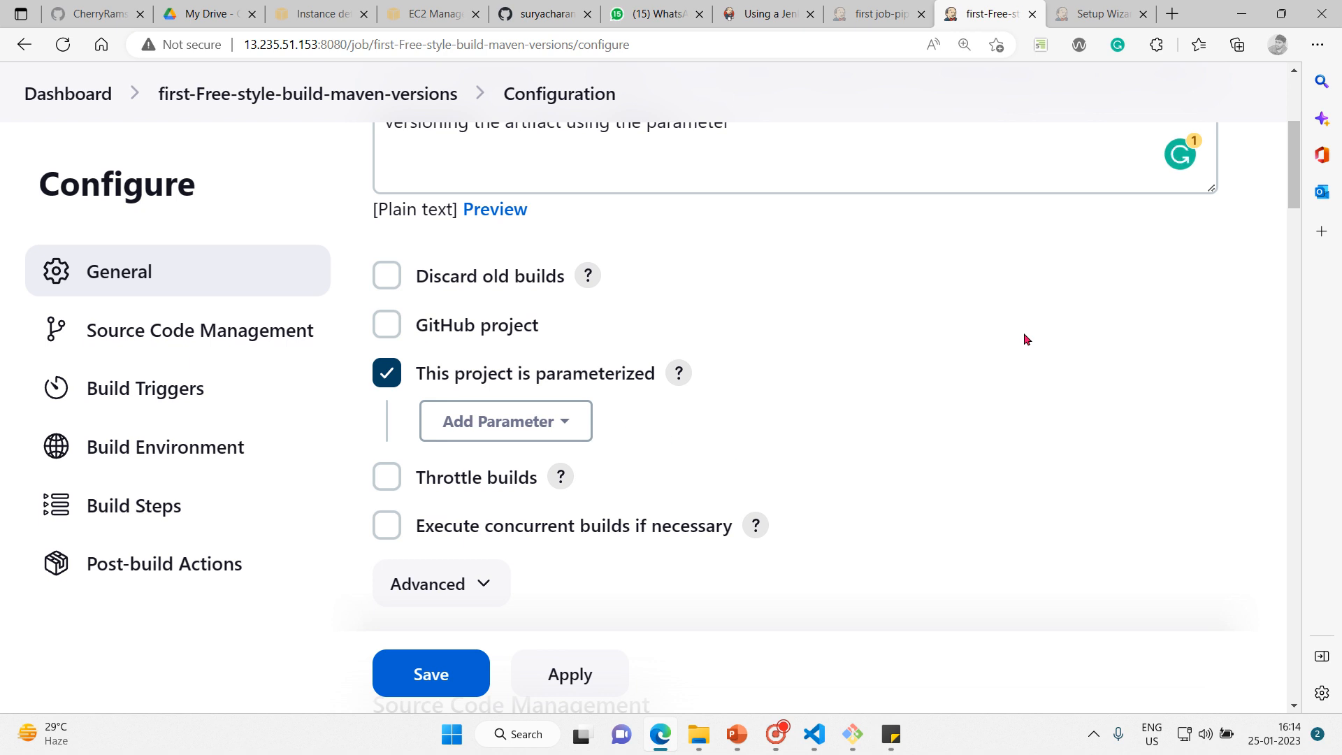
click(570, 423)
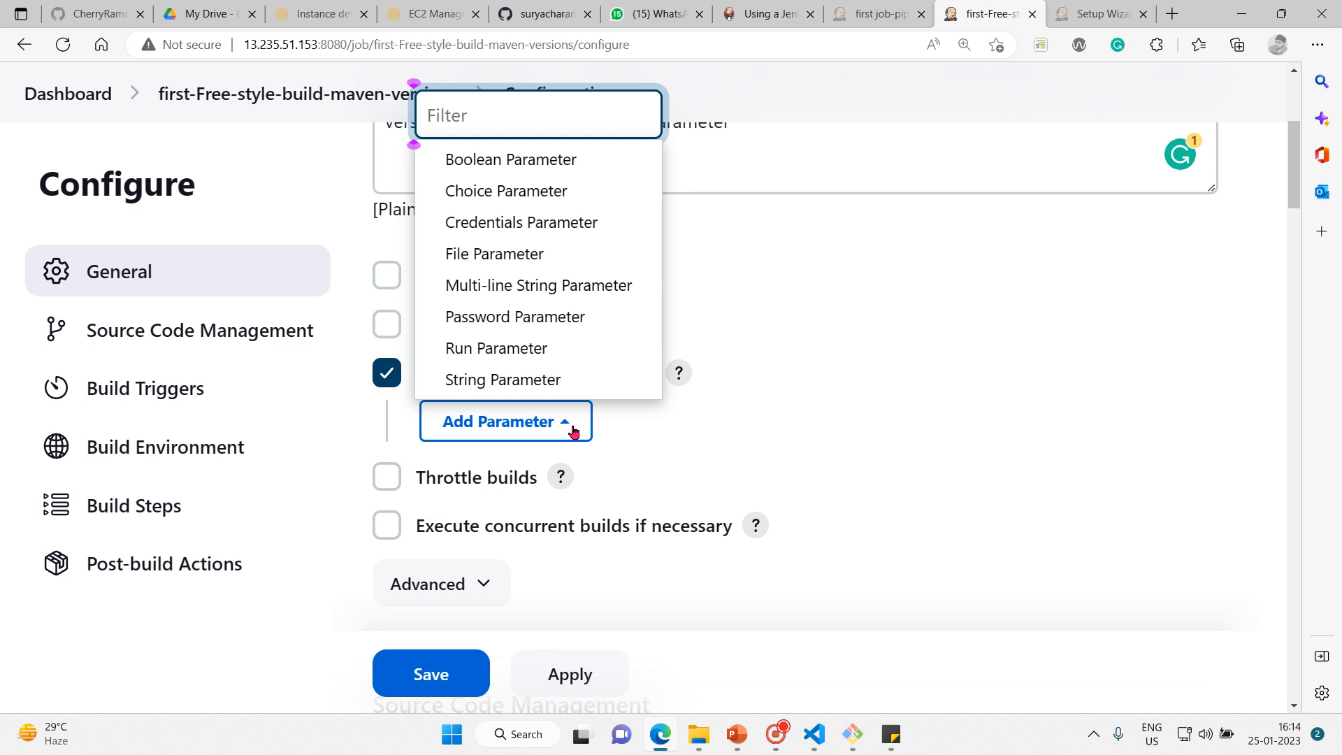
click(938, 439)
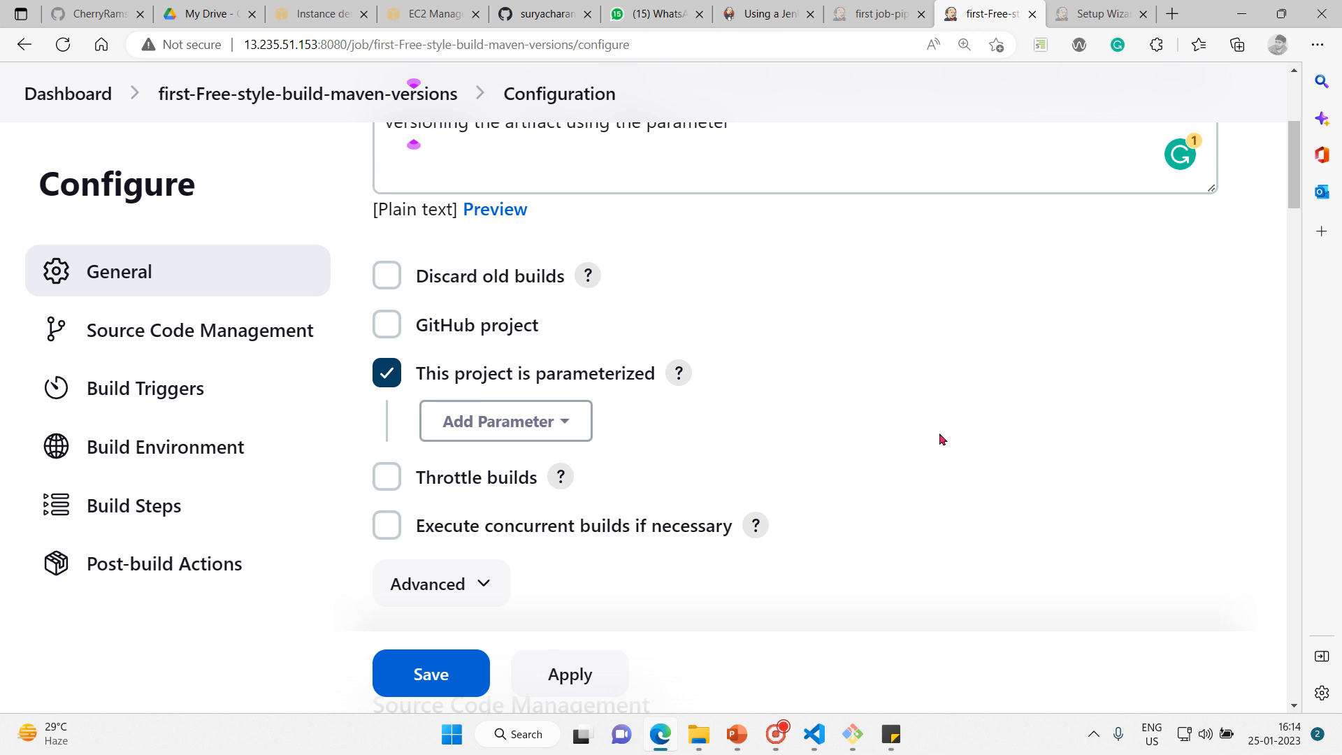
click(571, 423)
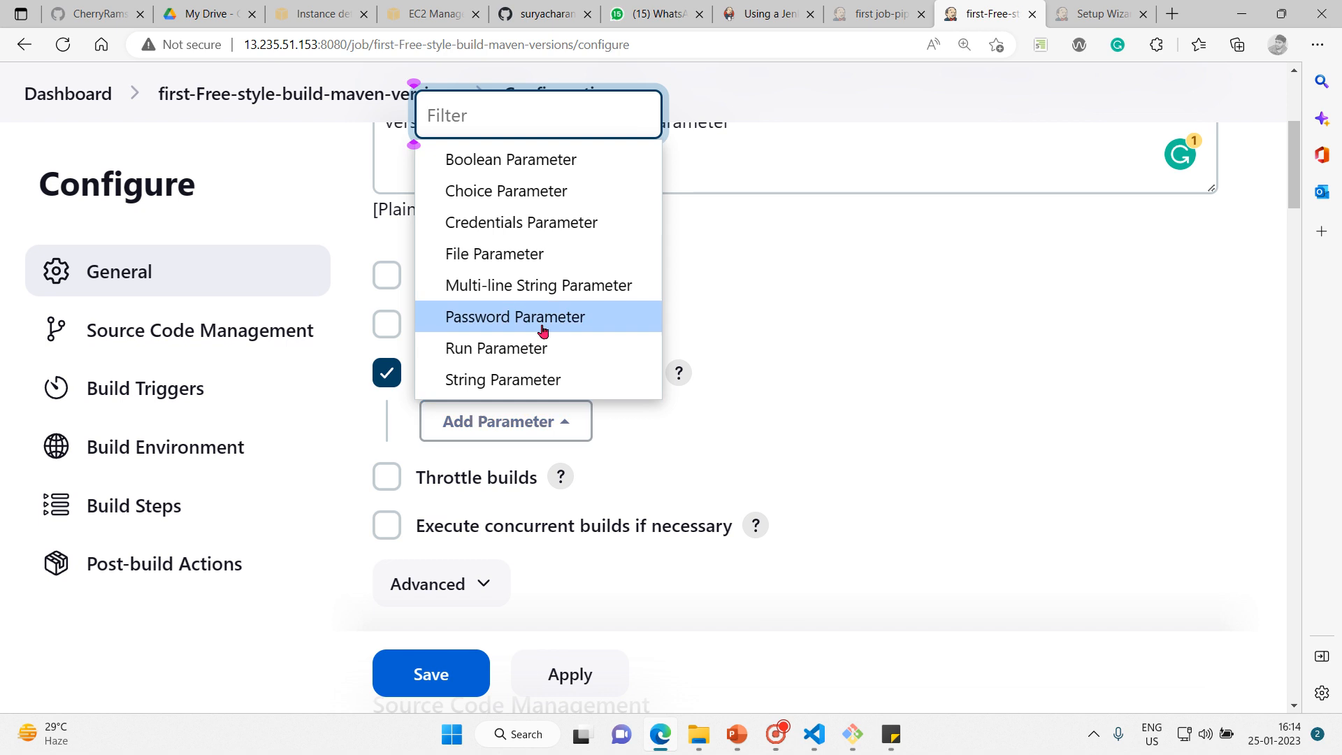
click(533, 199)
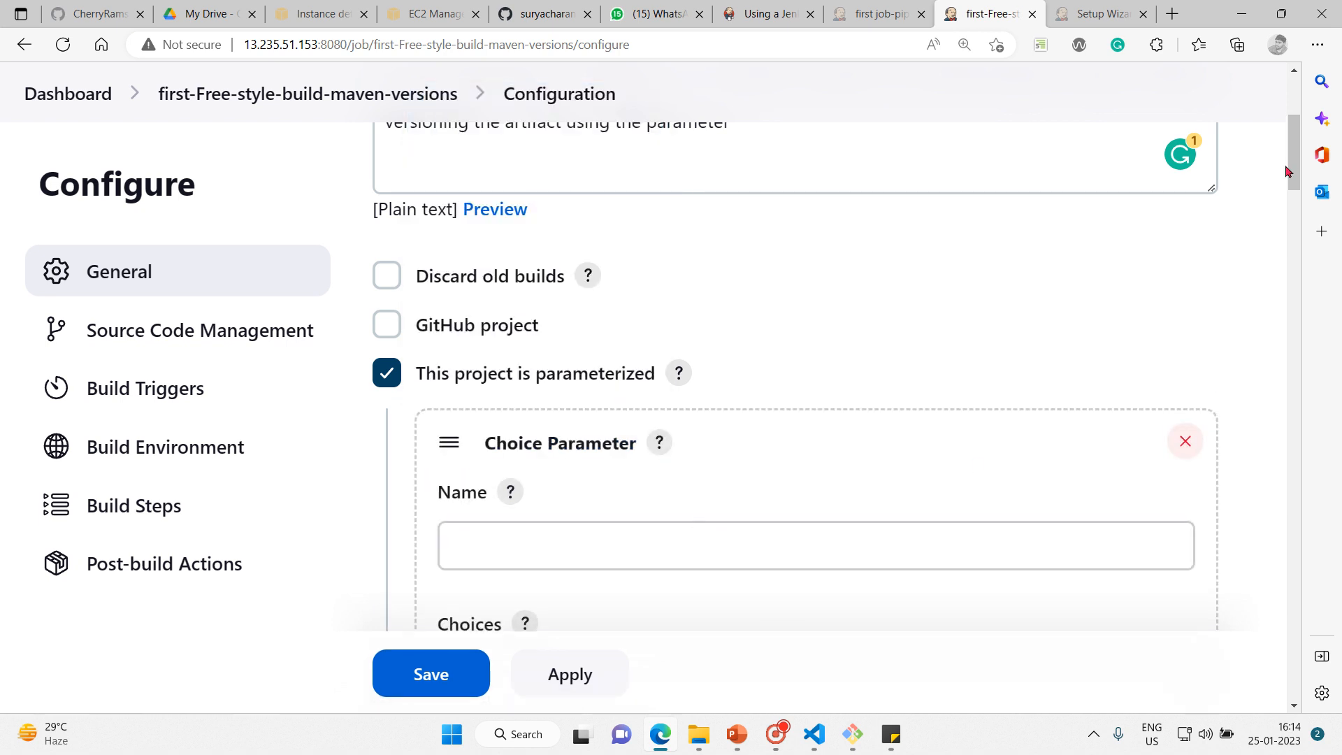
drag(1294, 168, 1236, 191)
click(1185, 191)
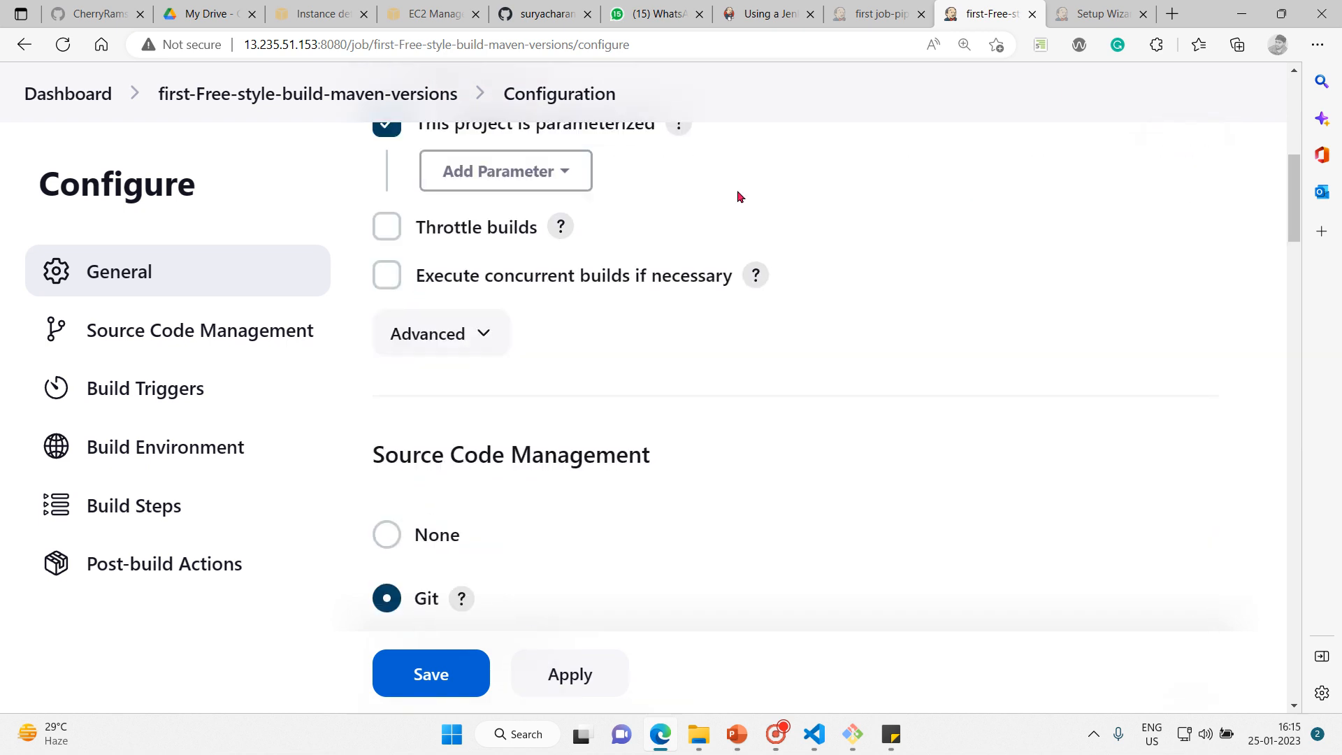
click(570, 172)
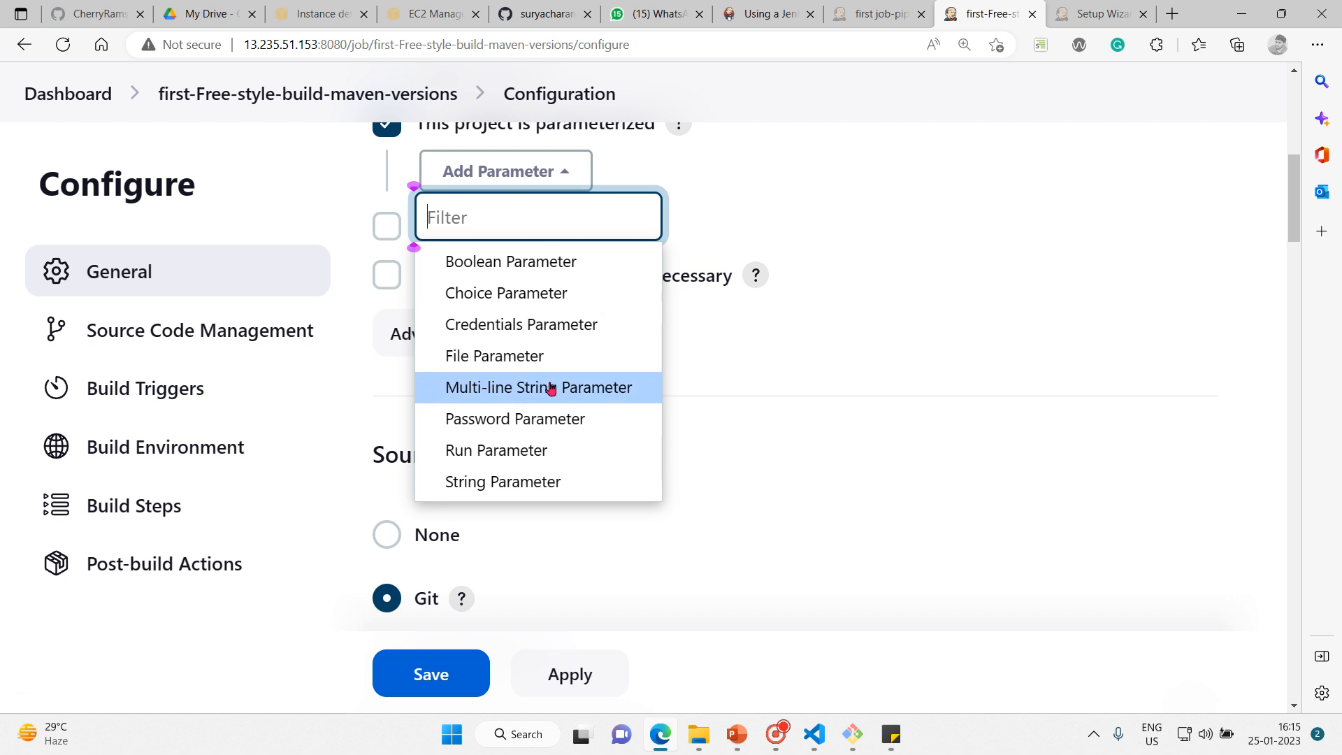
click(531, 484)
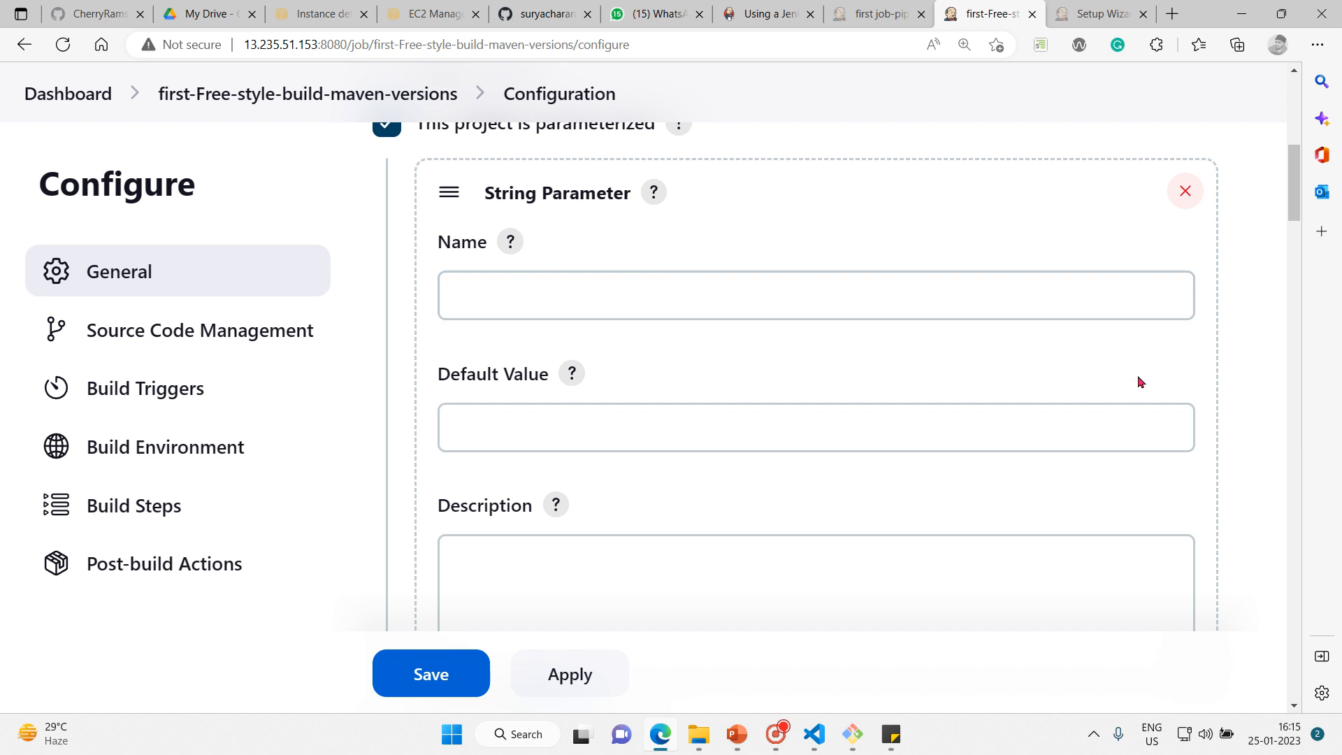
mouse_move(1295, 203)
mouse_down()
mouse_move(1297, 246)
mouse_move(1297, 214)
mouse_up()
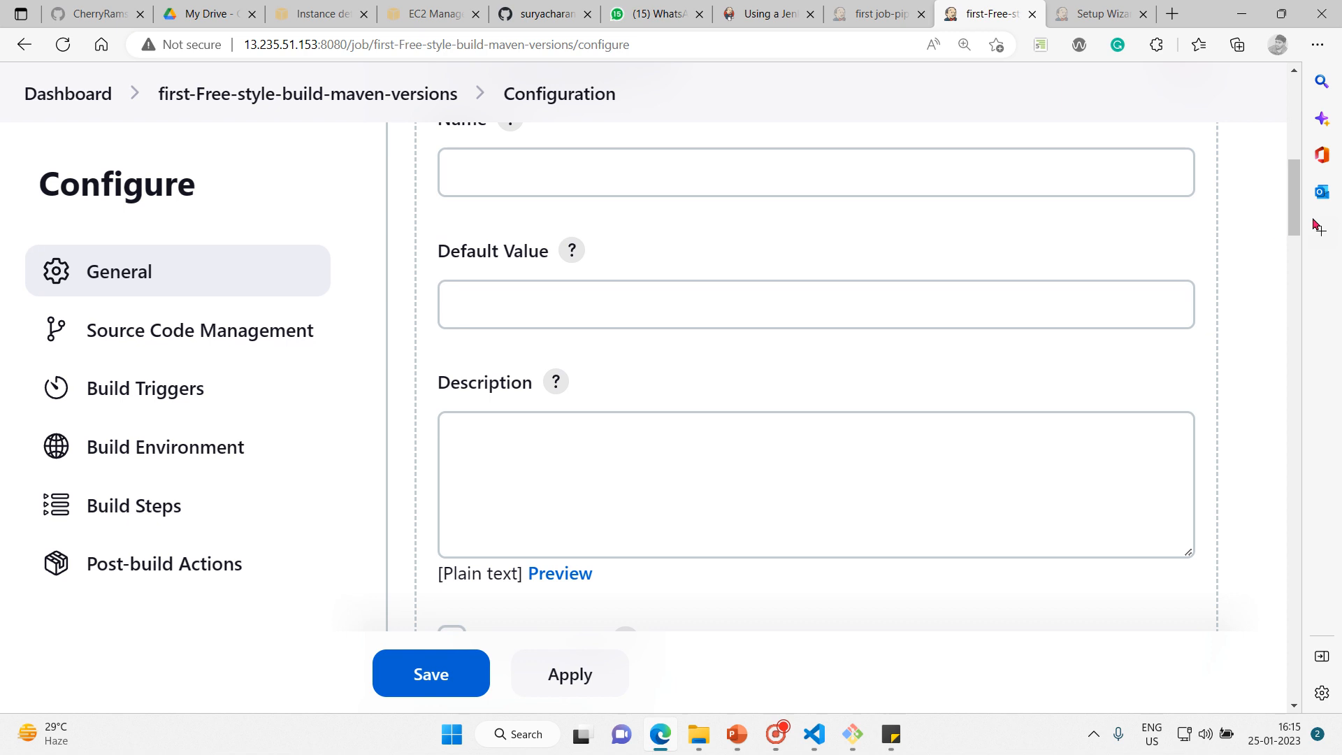
scroll(1224, 246, up, 3)
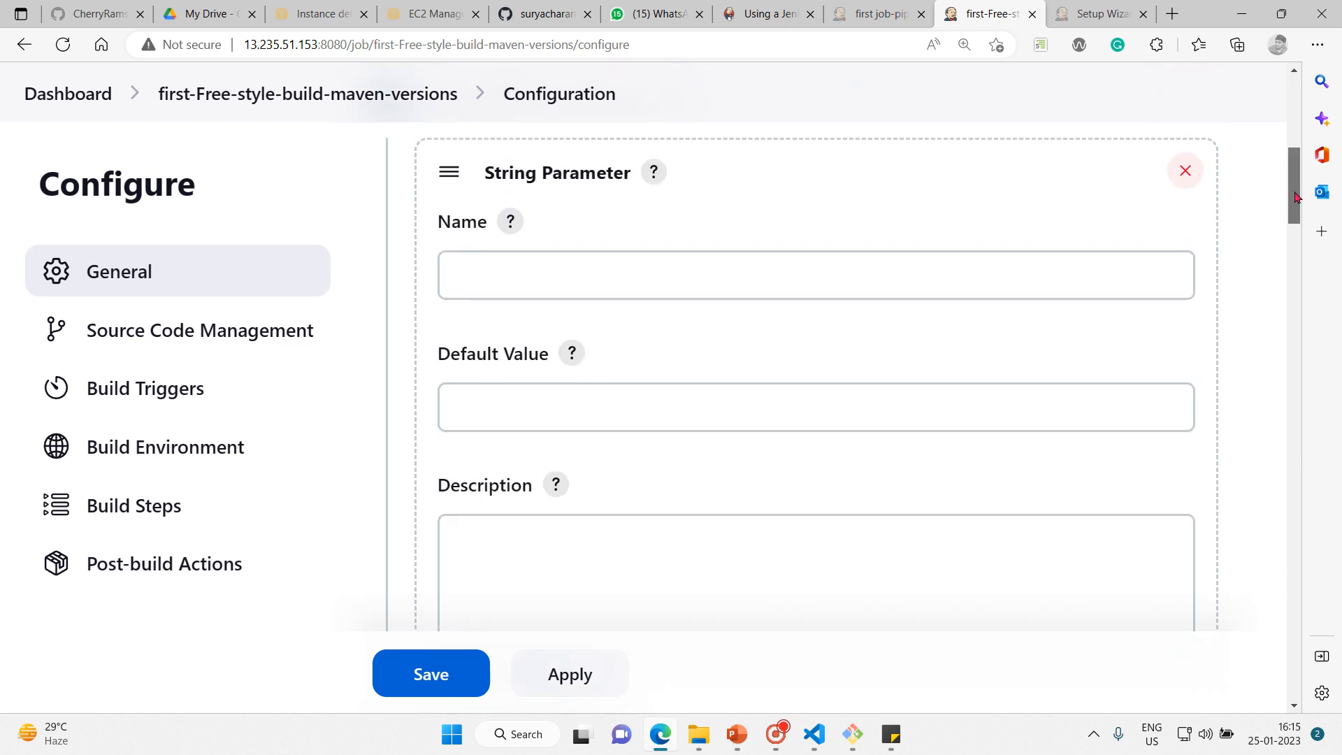
click(1186, 283)
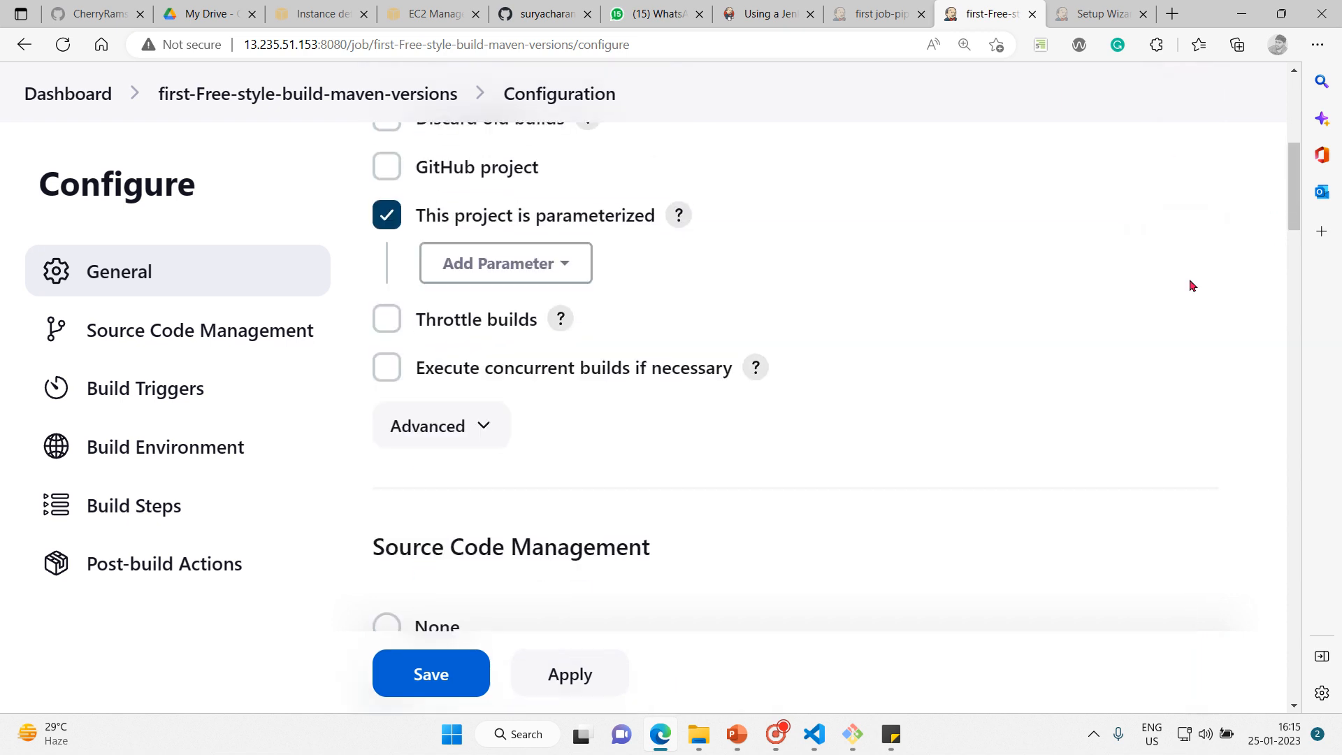
click(565, 260)
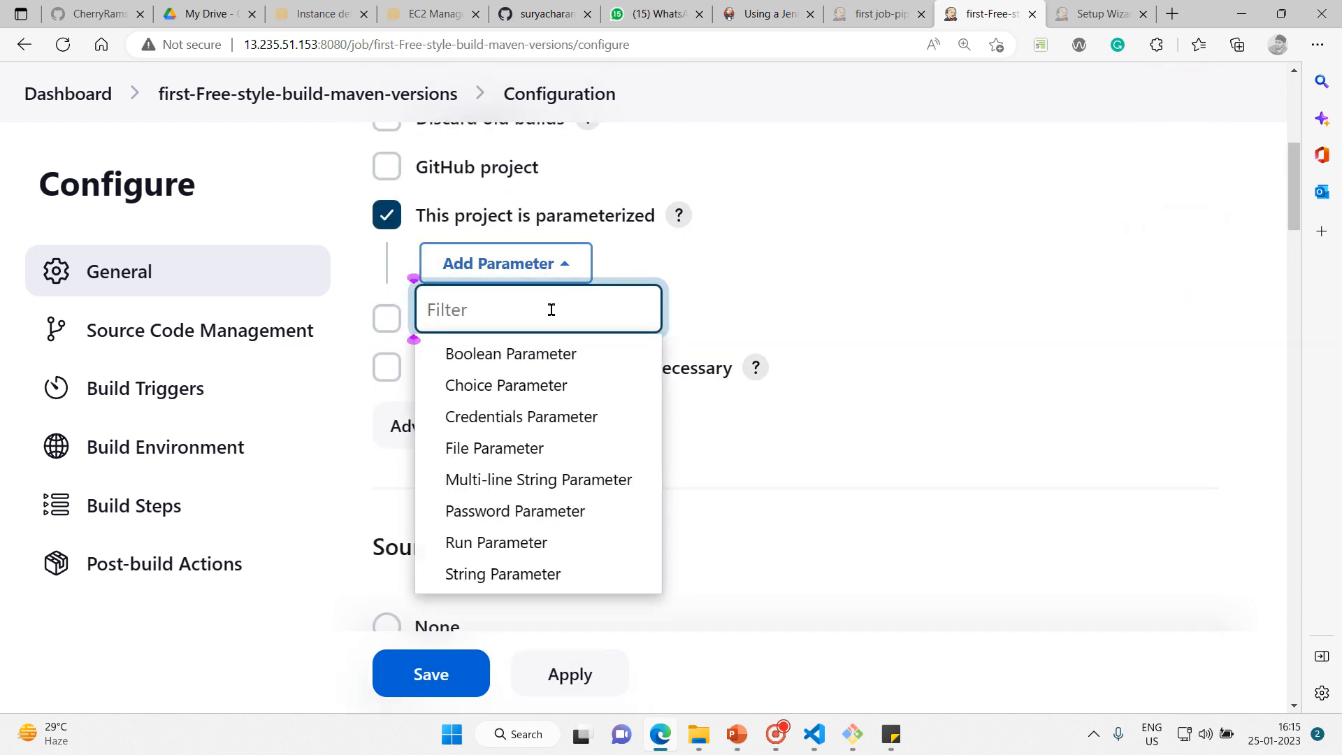
click(550, 388)
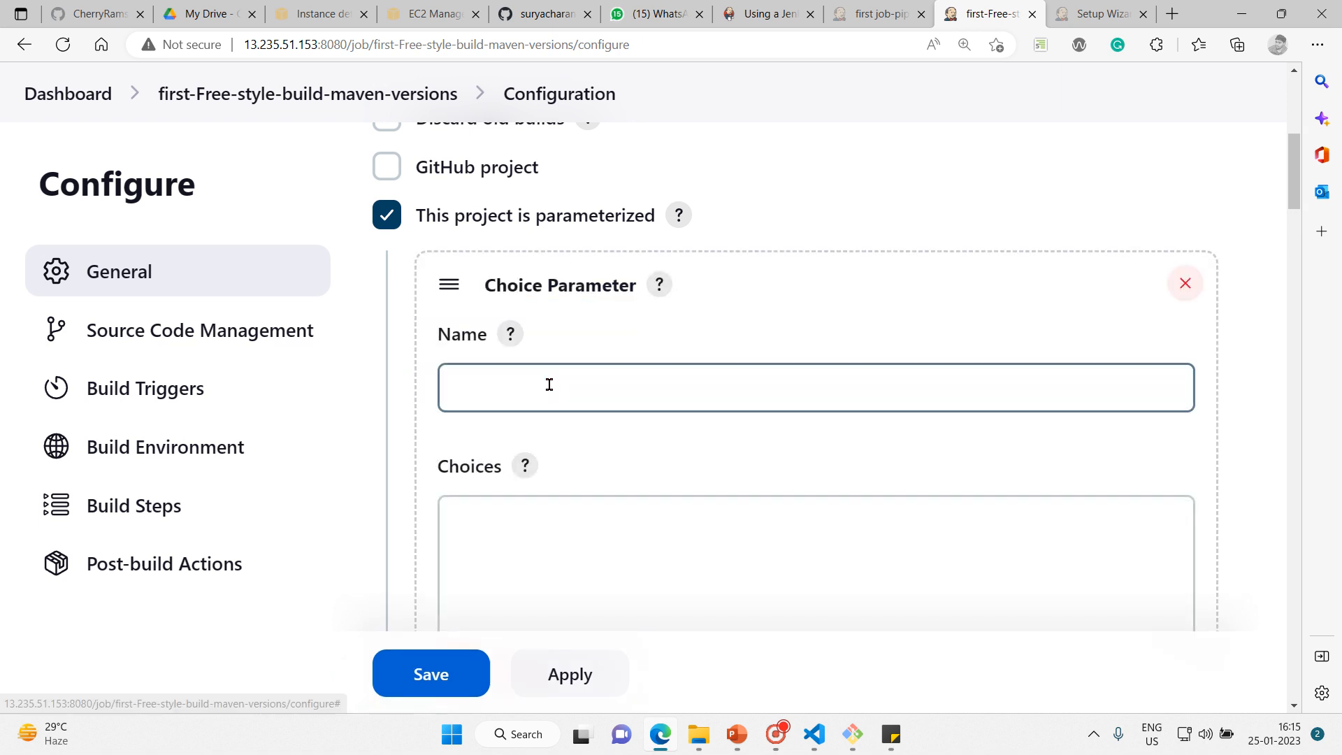
scroll(1299, 200, down, 4)
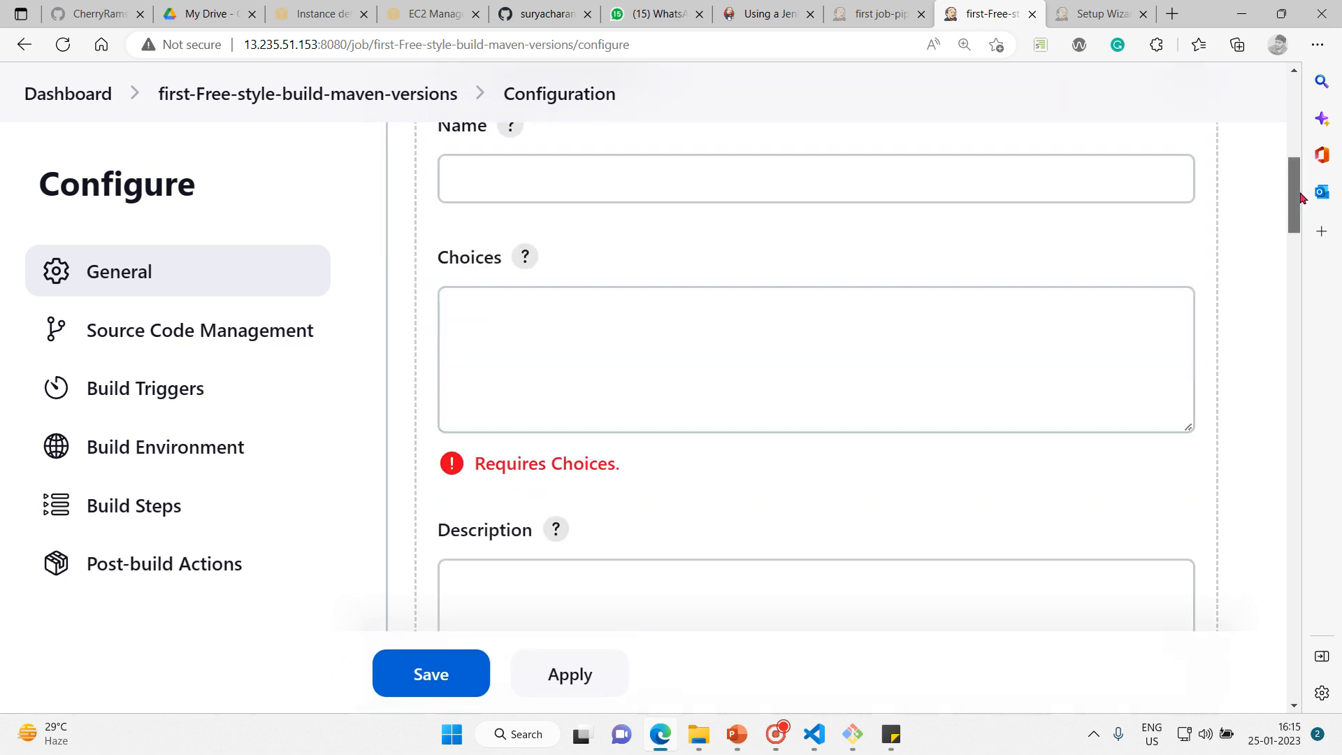
drag(1299, 201, 1279, 147)
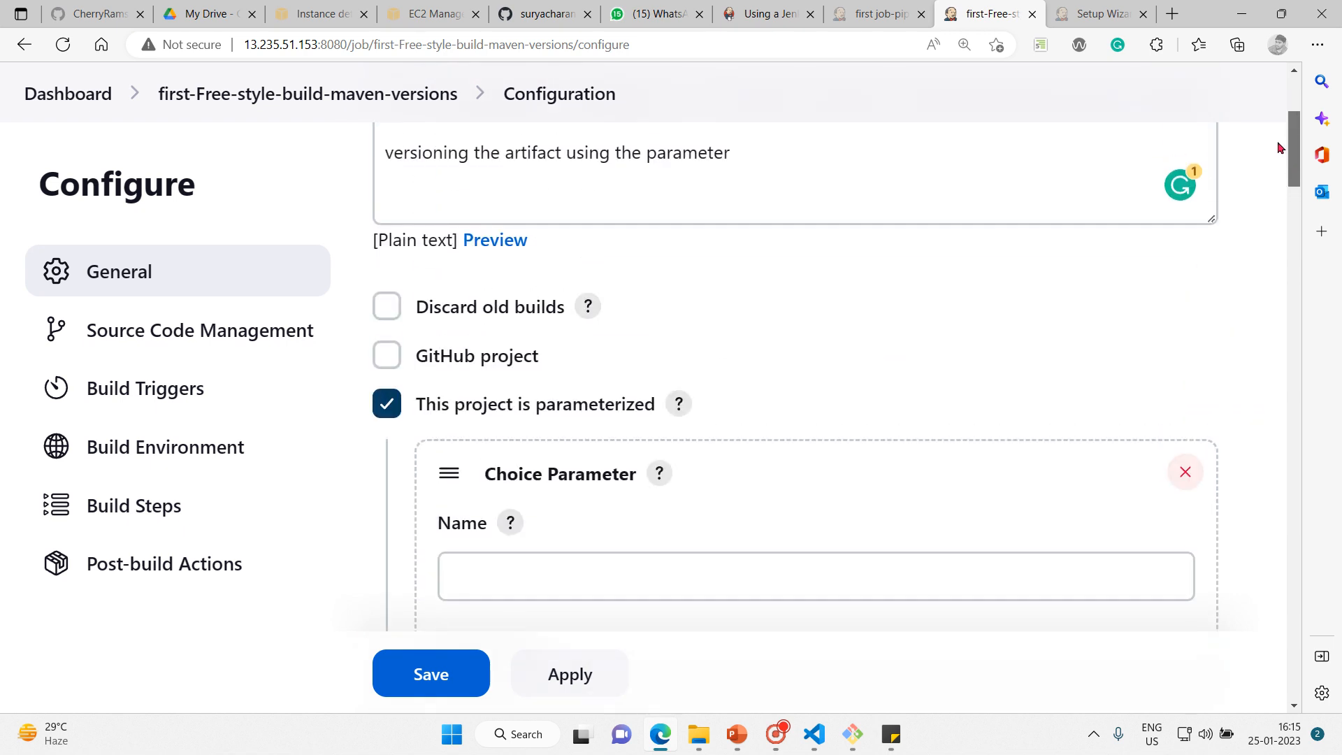
click(1184, 472)
Add a String Parameter to the project and name it VERSION.
click(577, 455)
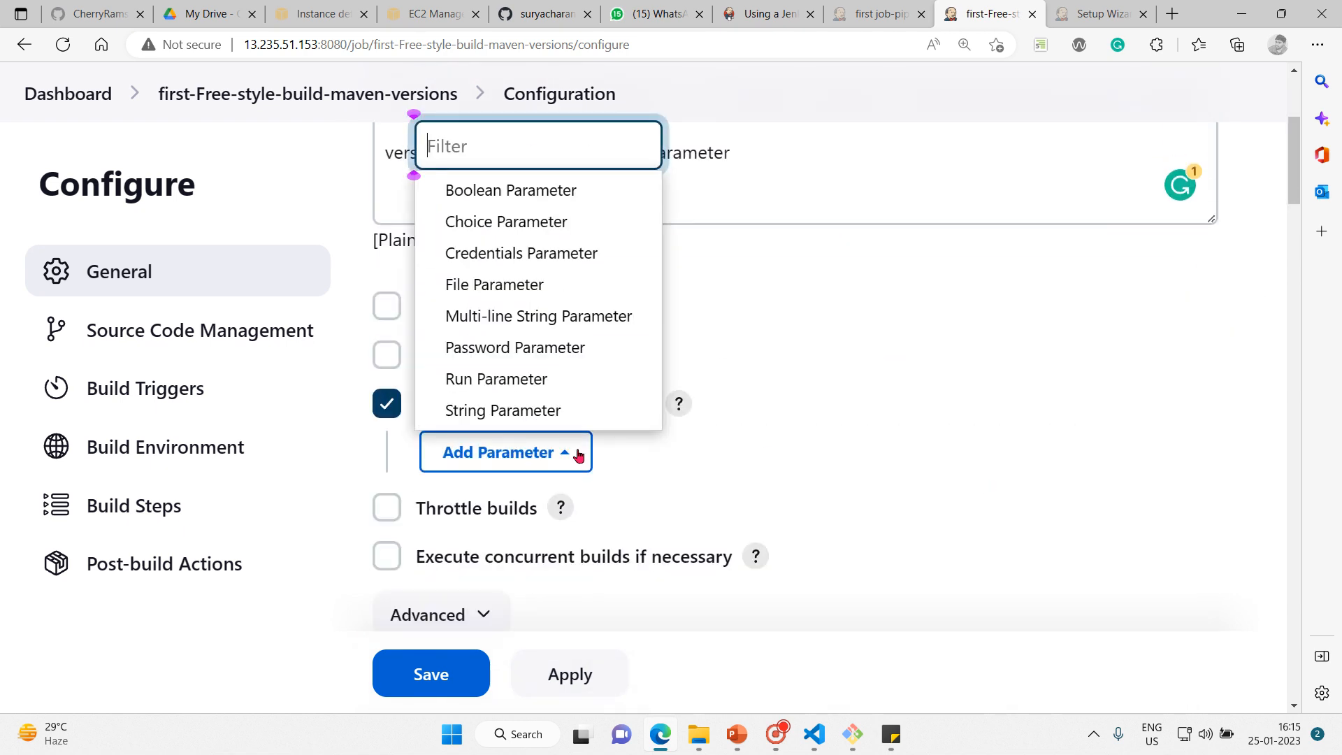
click(542, 418)
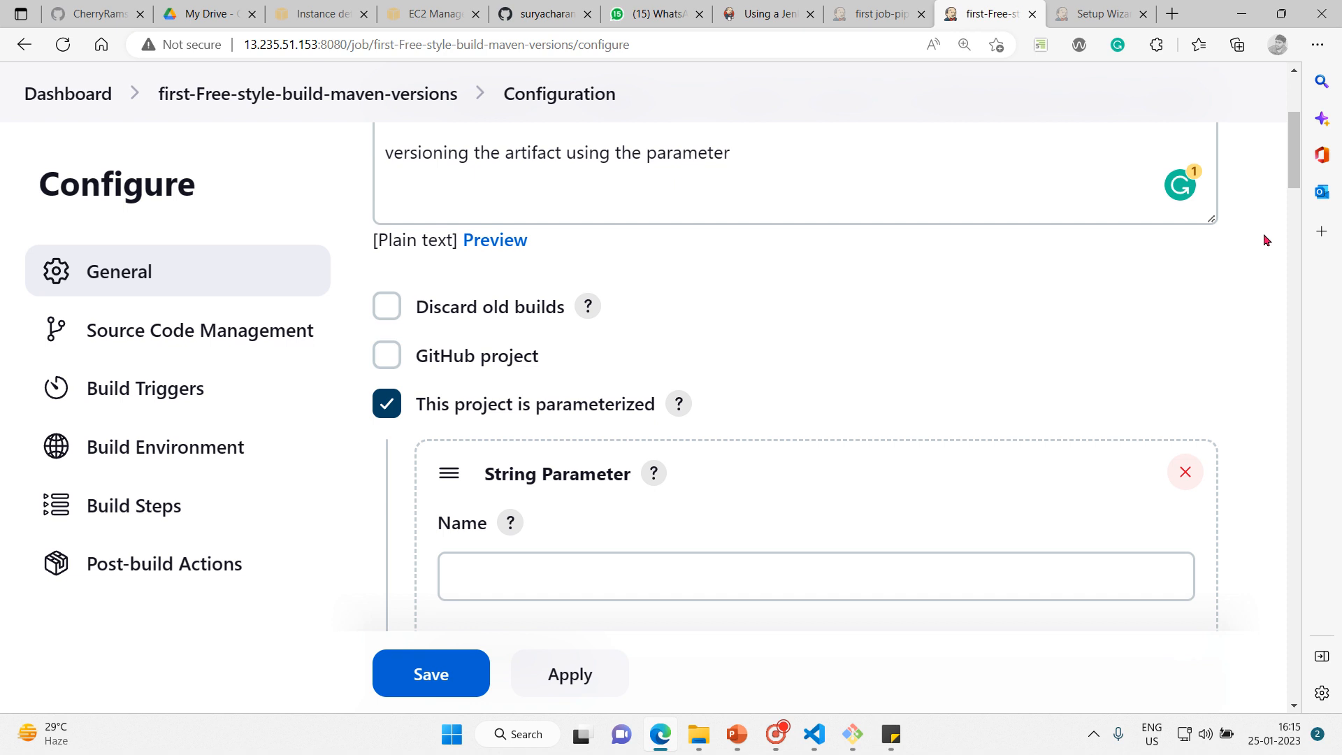
drag(1294, 159, 1295, 208)
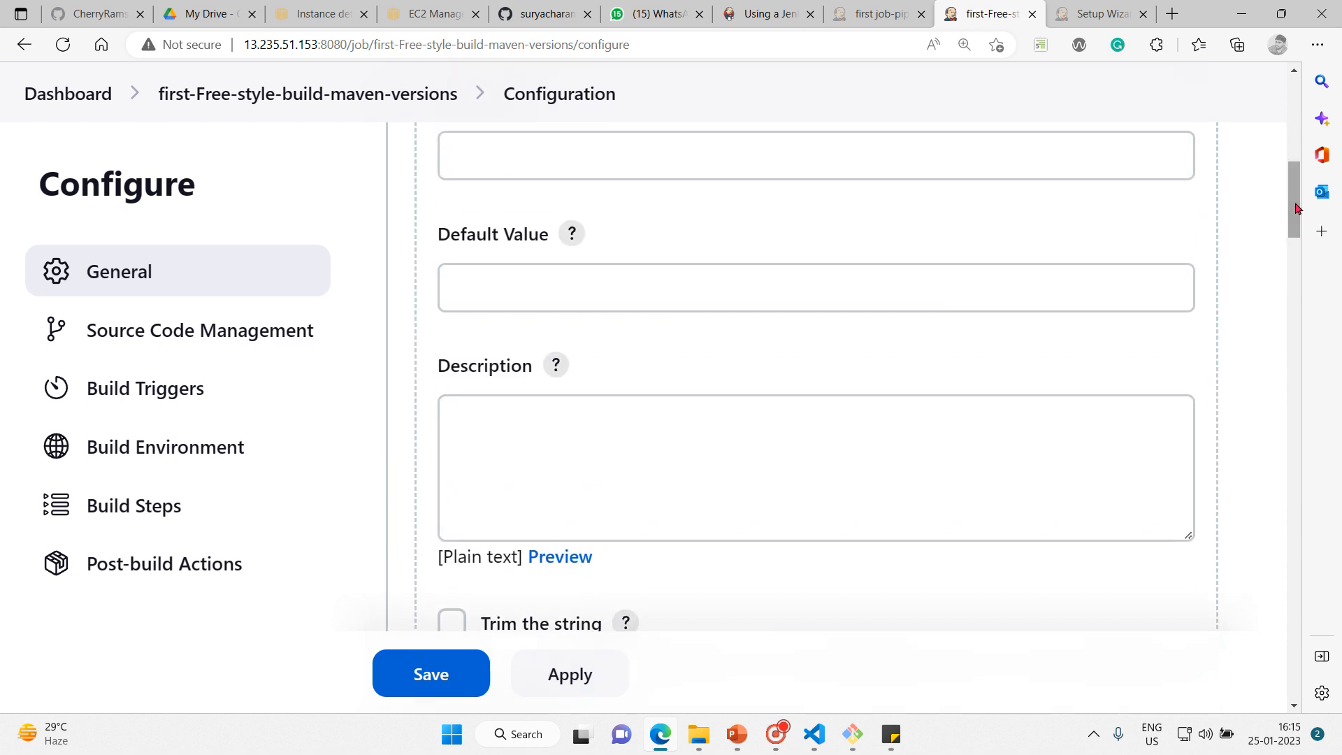
scroll(1295, 208, up, 1)
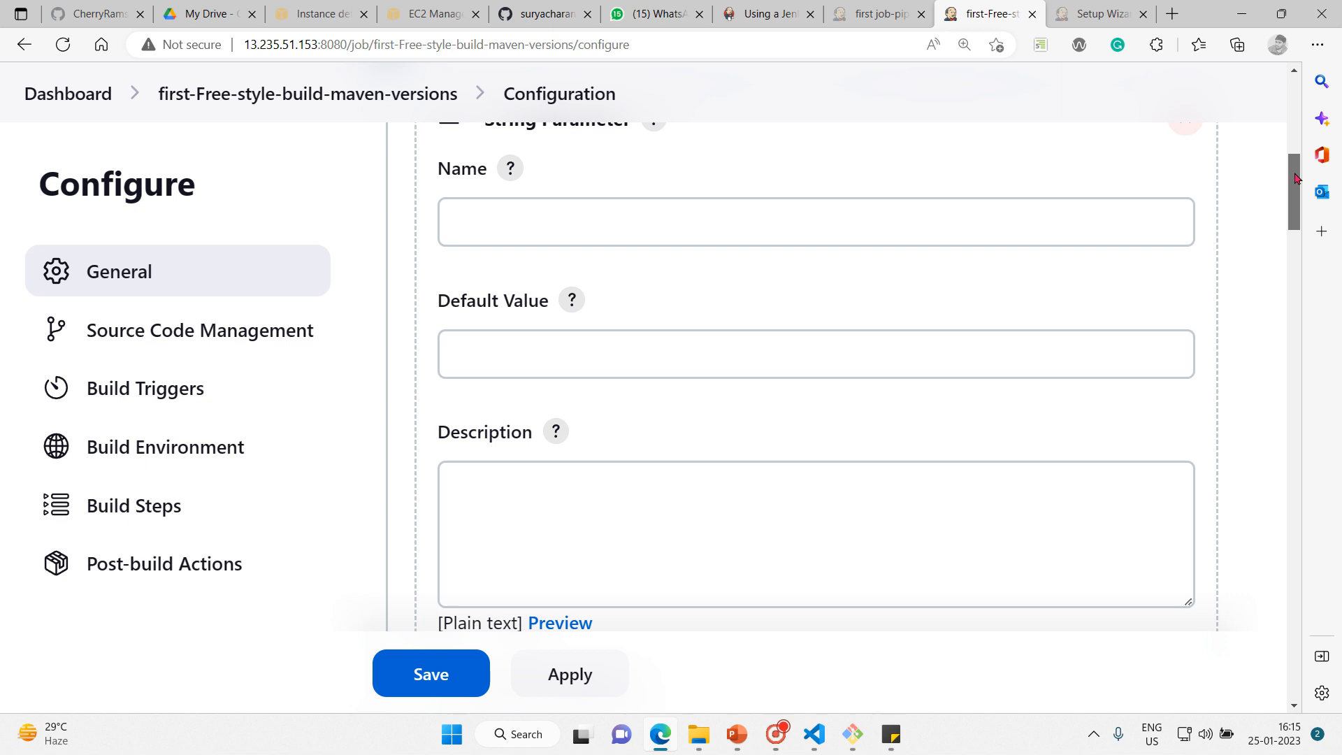
click(710, 217)
click(709, 225)
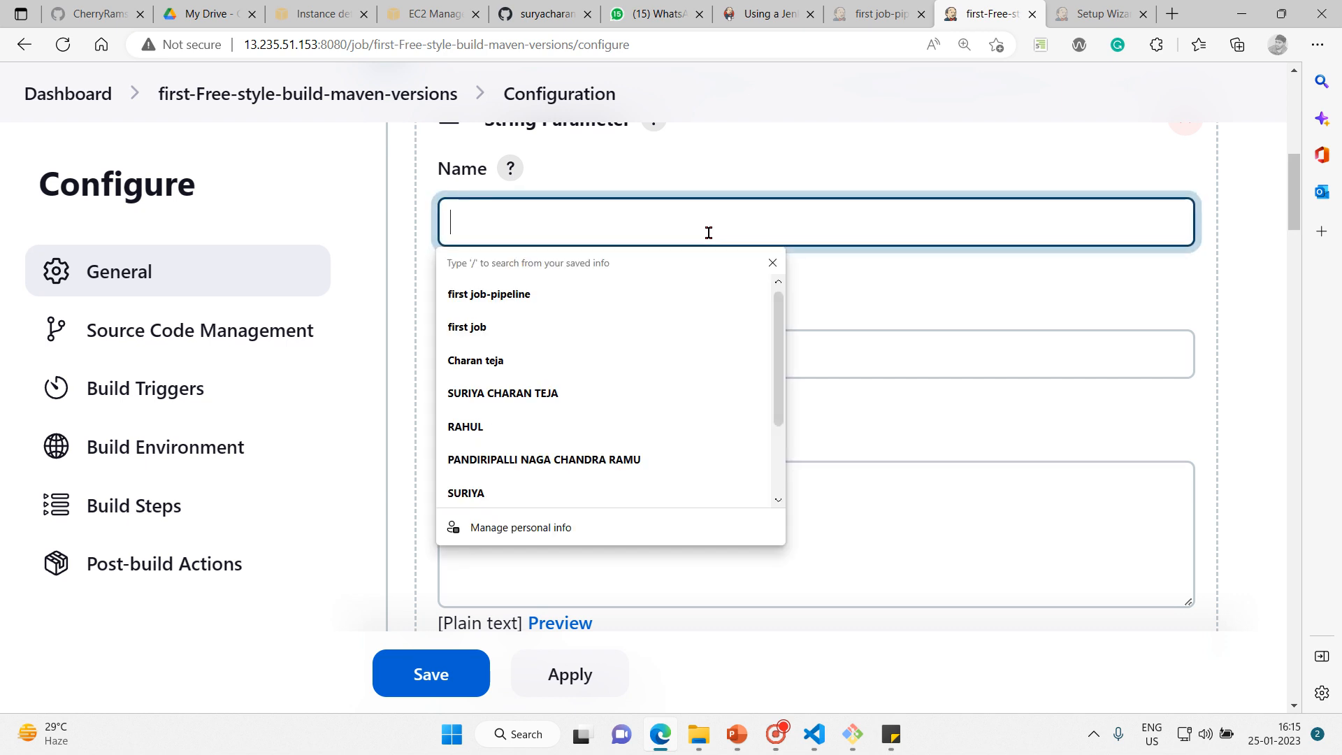
text(VERSION)
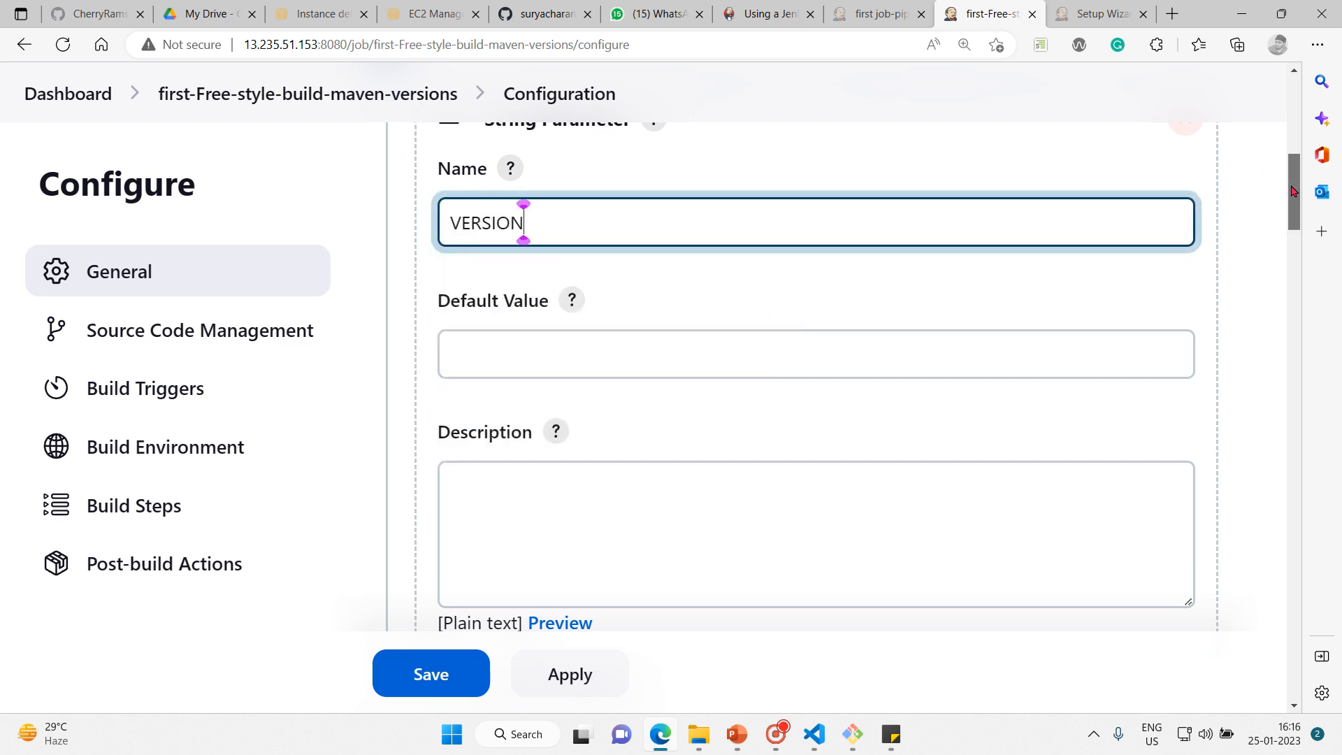
Set the VERSION parameter's default value to "version" and its description to "this version the project".
scroll(1296, 209, down, 3)
click(893, 162)
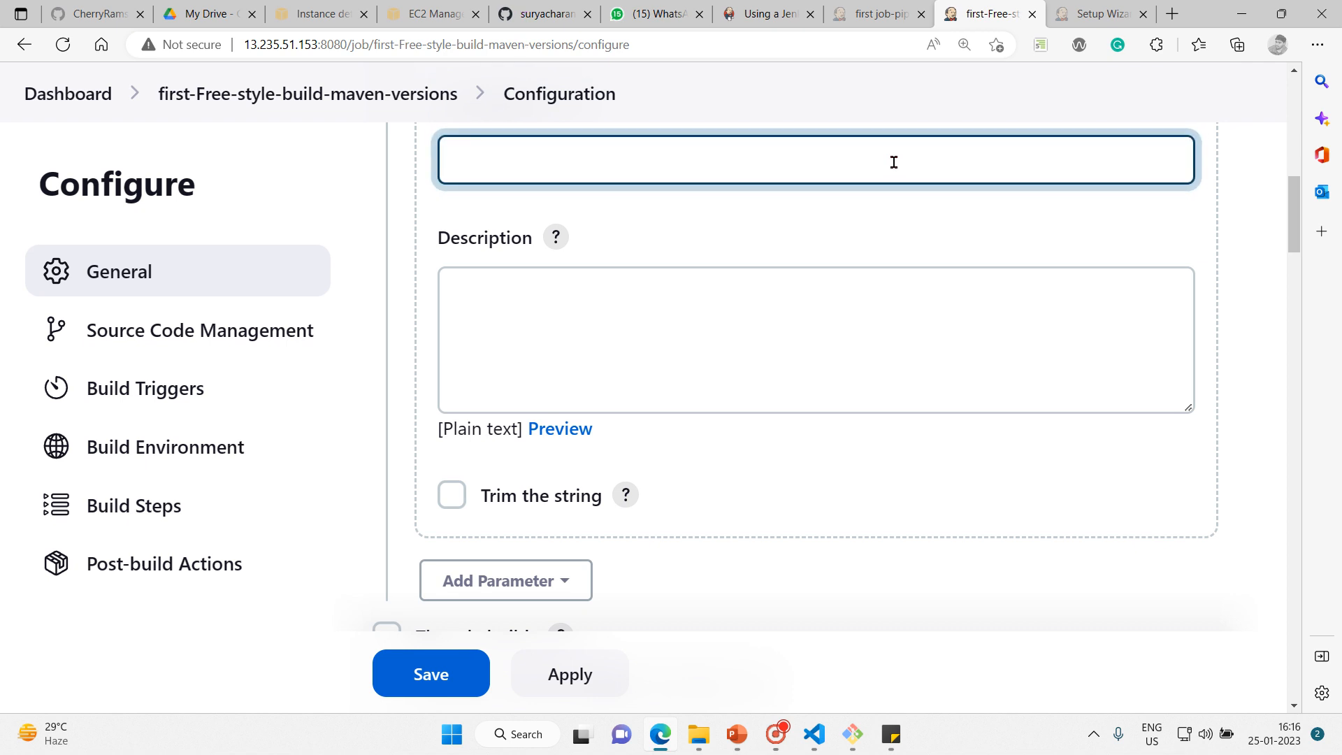
text(version)
scroll(1297, 246, down, 2)
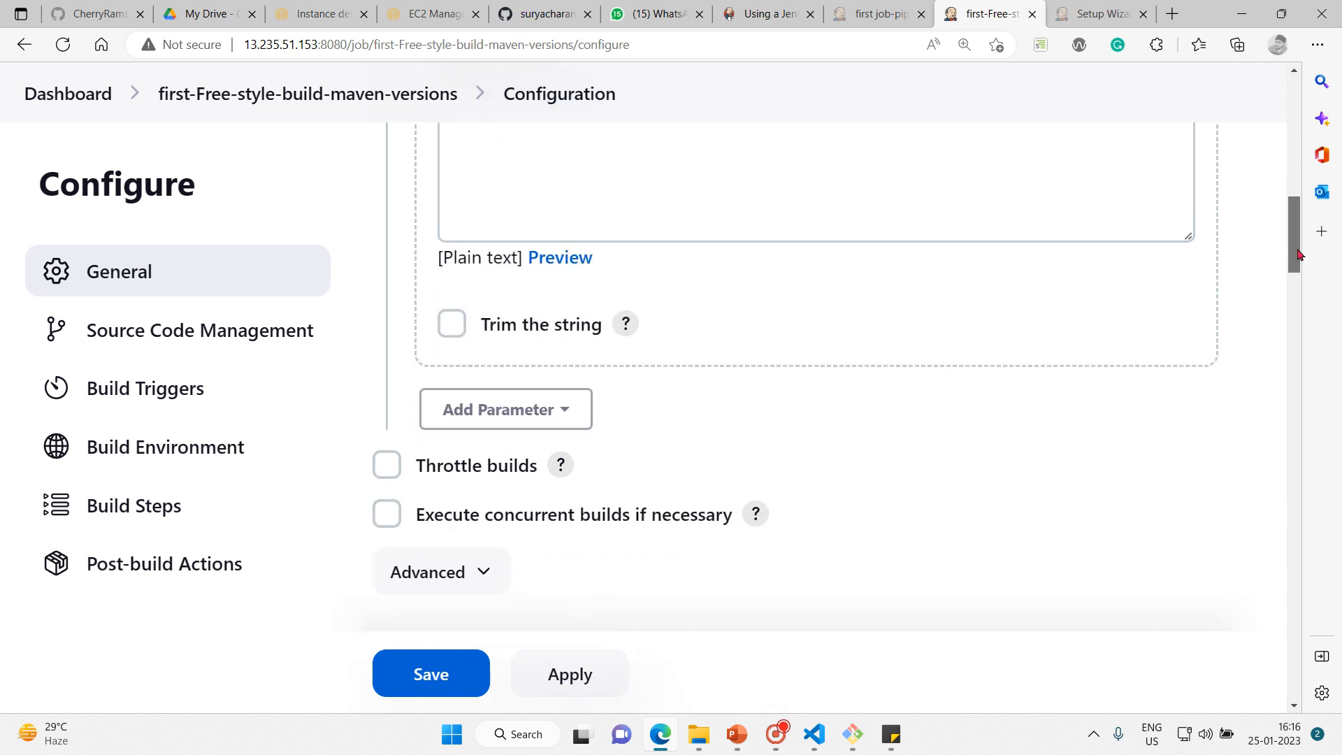
click(758, 243)
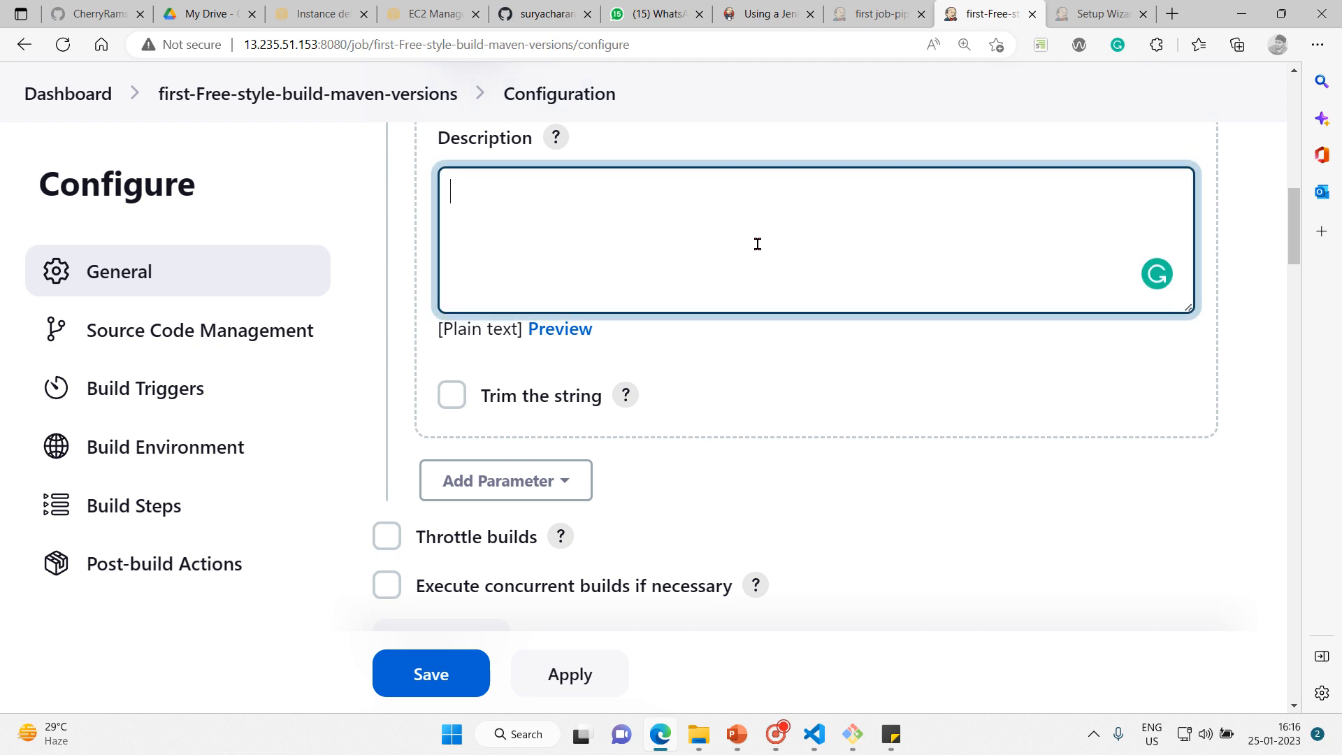
text(this version the project)
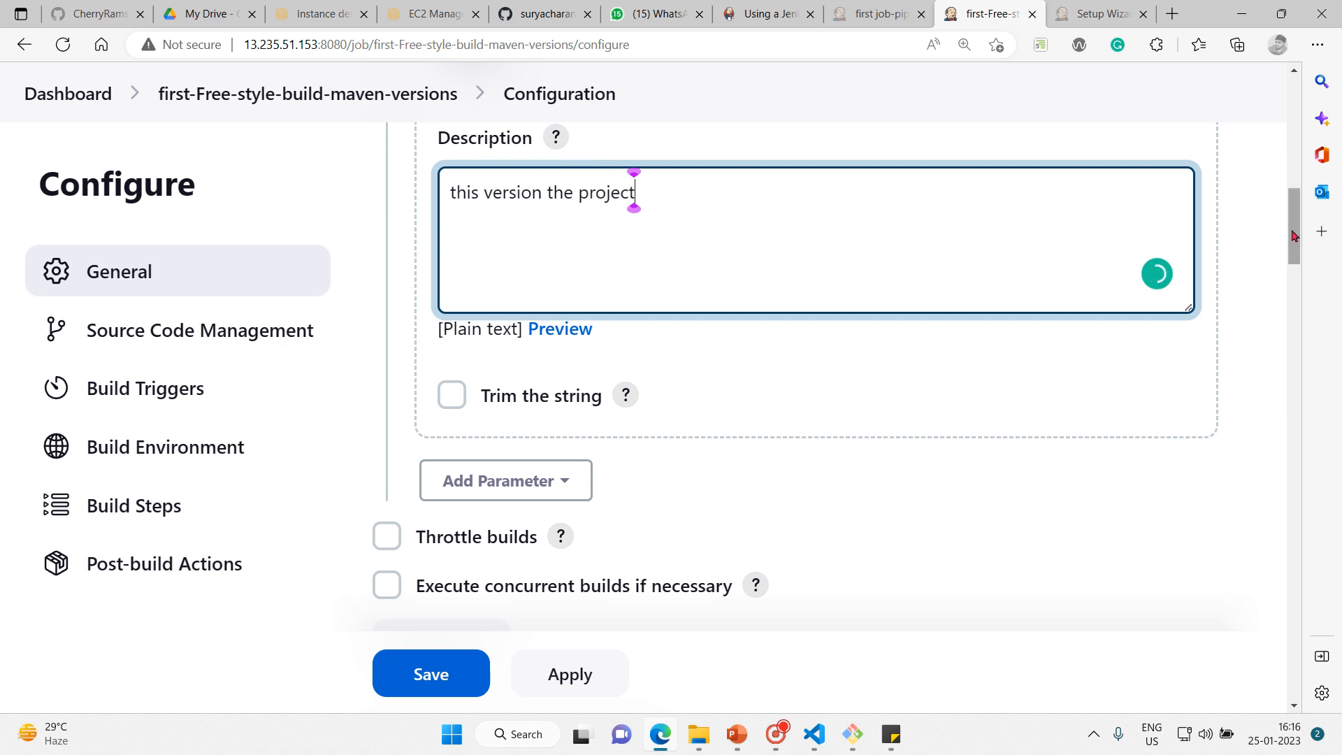
In the Execute shell build step, replace BUILD_ID with VERSION so the copied file is named versions/vprofile-v$VERSION.war.
drag(1297, 227, 1298, 308)
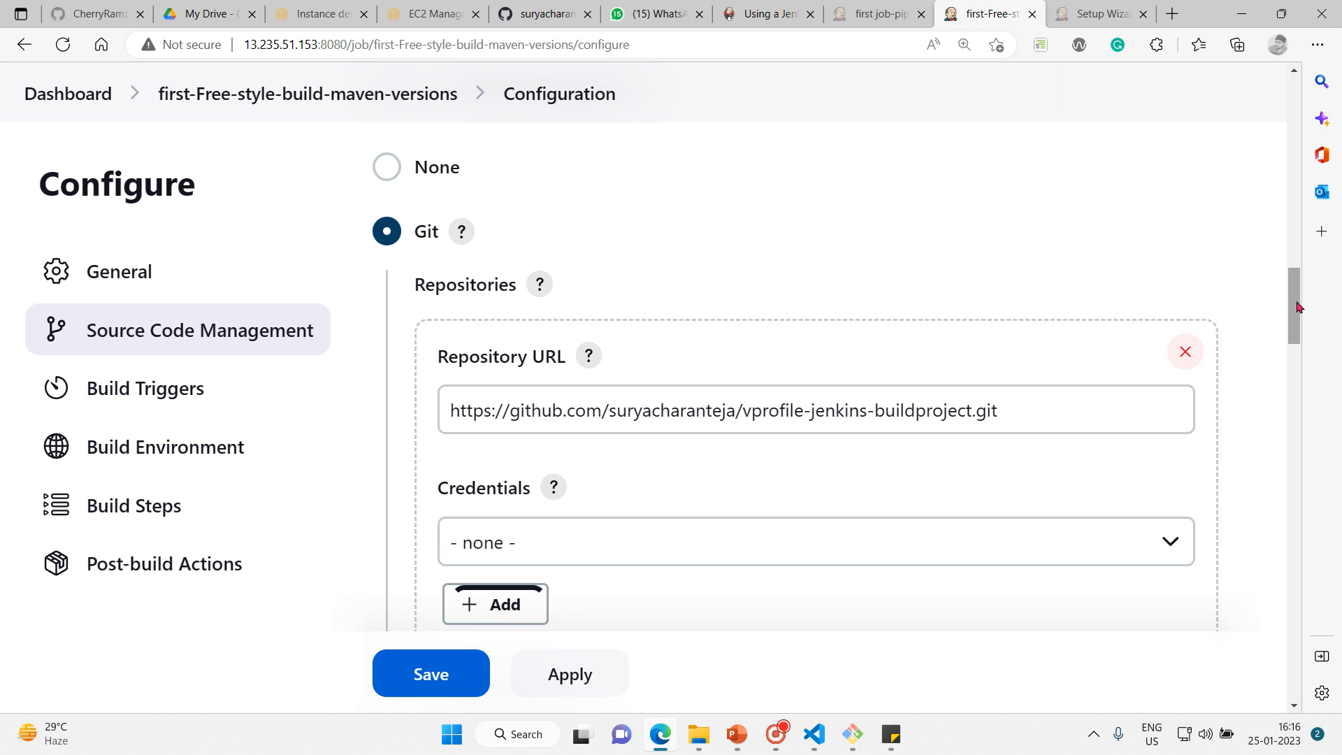
drag(1298, 307, 1320, 606)
click(1087, 524)
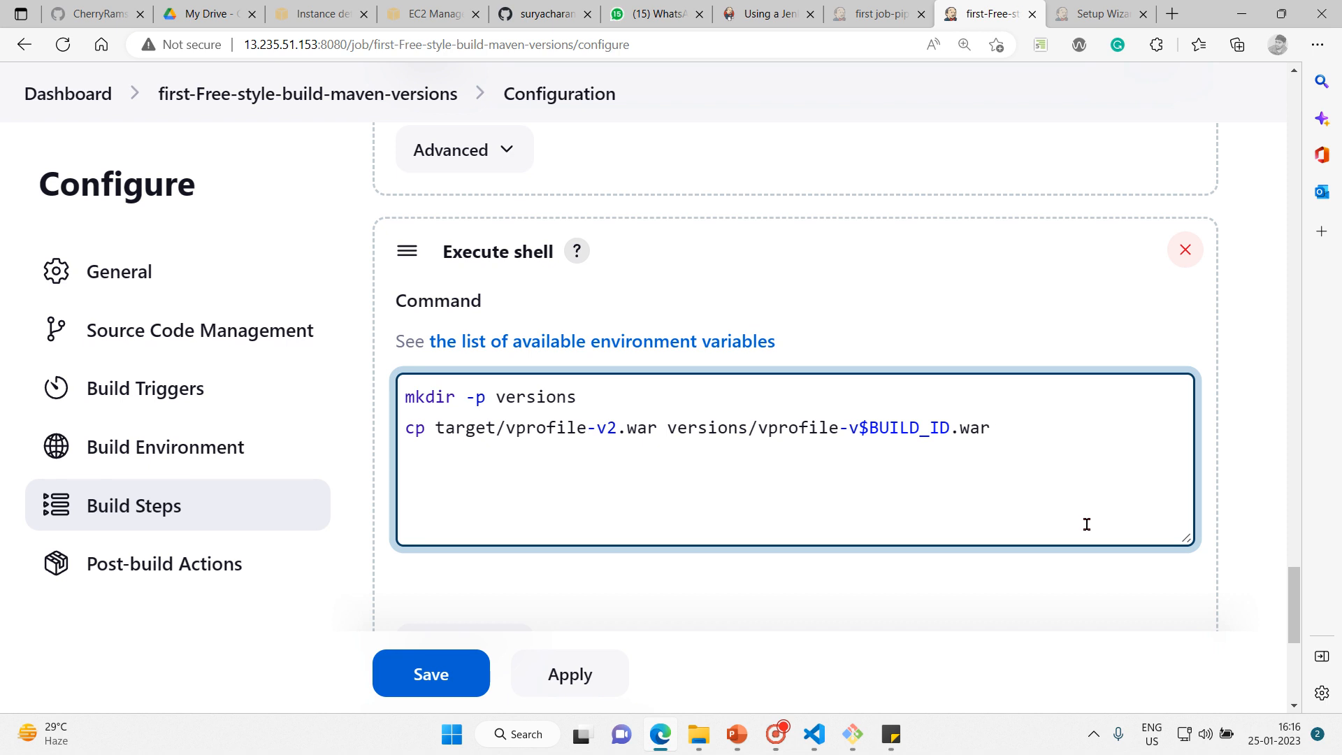
key(Left)
key(Left)
key(Left)
key(BackSpace)
key(BackSpace)
key(BackSpace)
key(BackSpace)
key(BackSpace)
key(BackSpace)
key(BackSpace)
key(BackSpace)
text(v)
key(BackSpace)
text(VERSION)
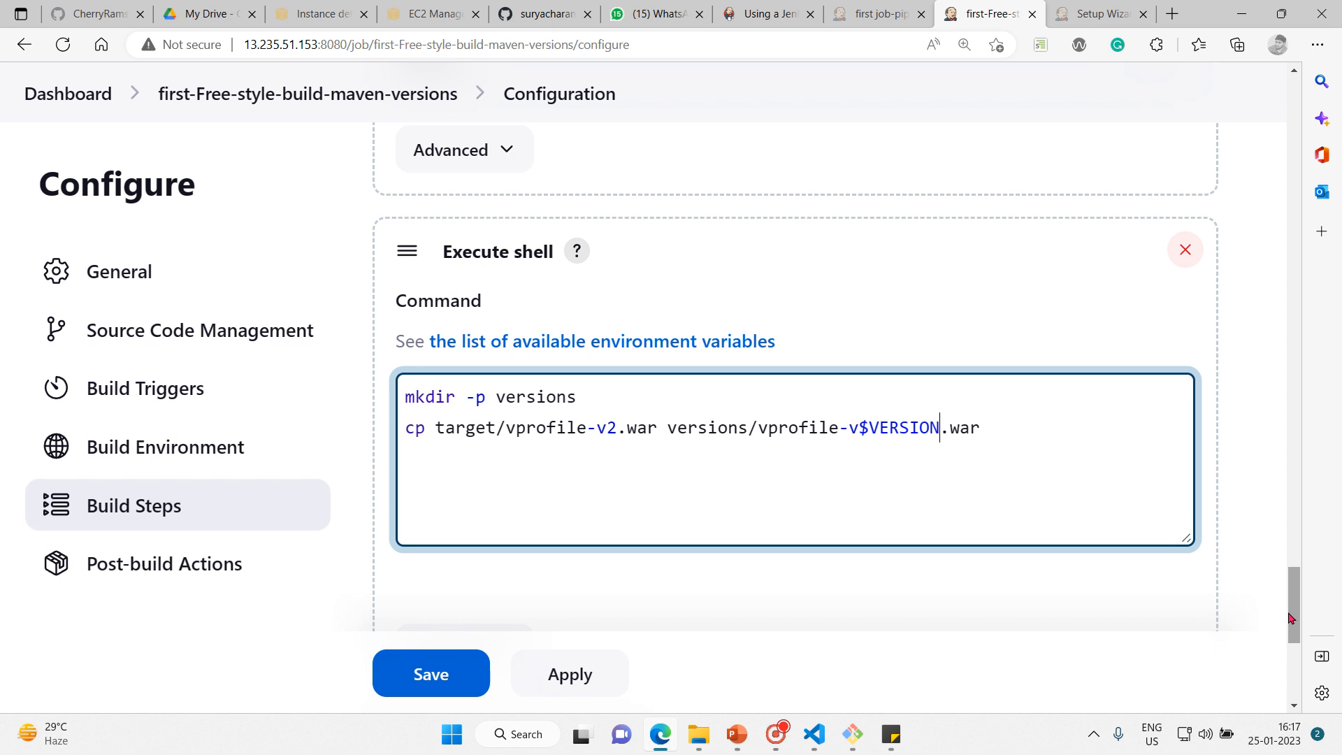
Save the job configuration and open the job's parameterized build form to check the VERSION input.
drag(1297, 614, 1304, 651)
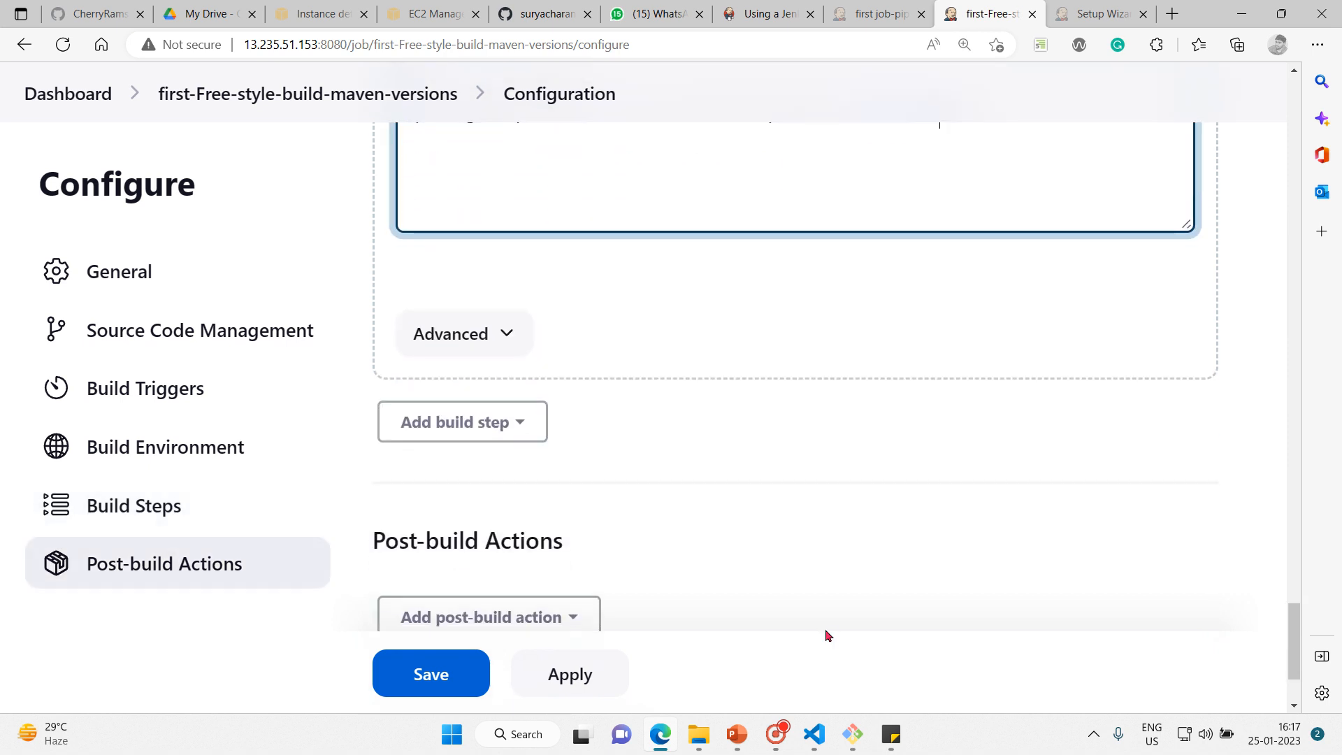
click(450, 682)
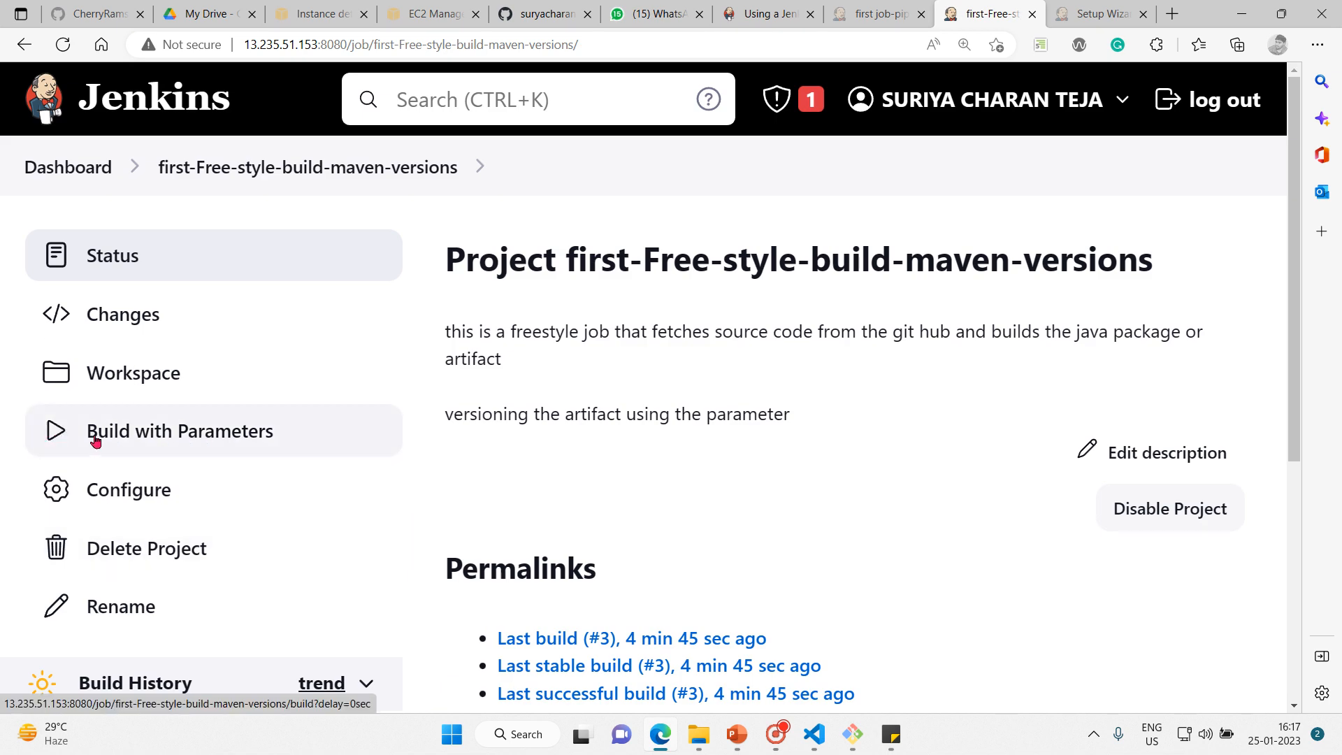
click(68, 434)
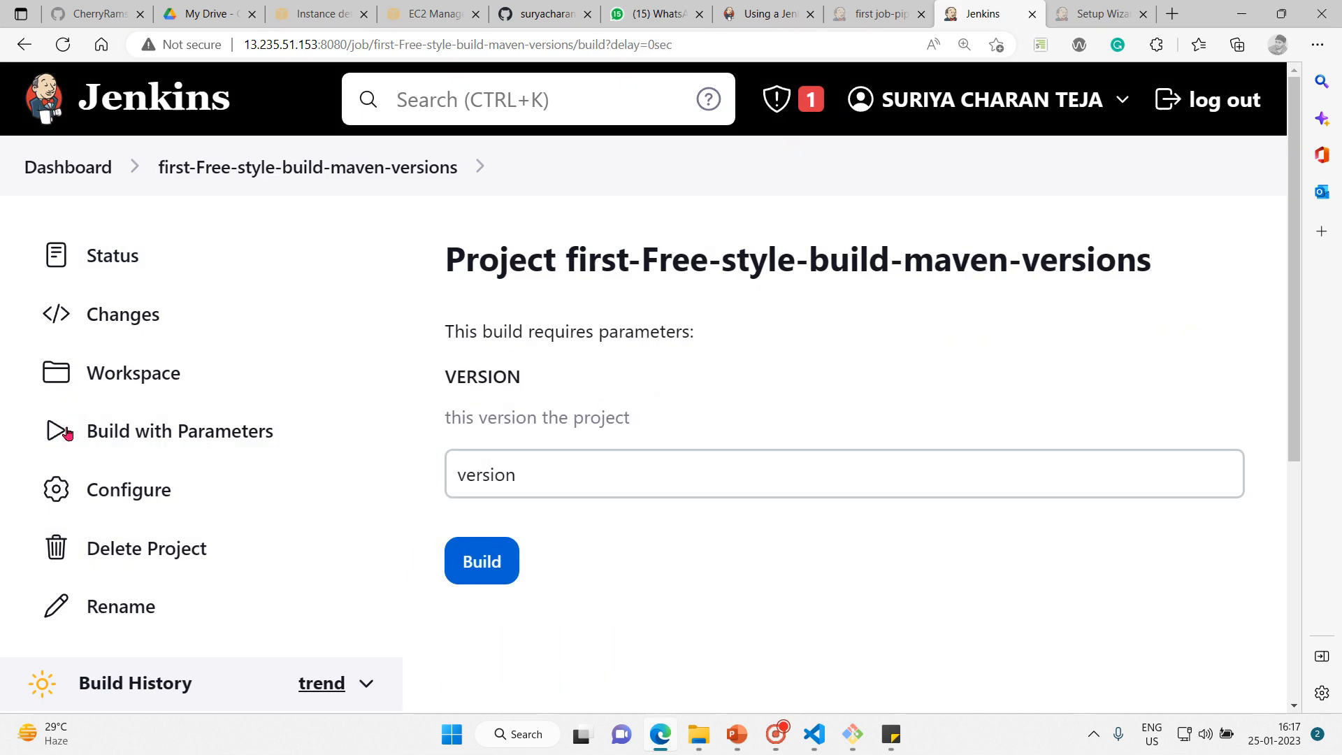
click(589, 494)
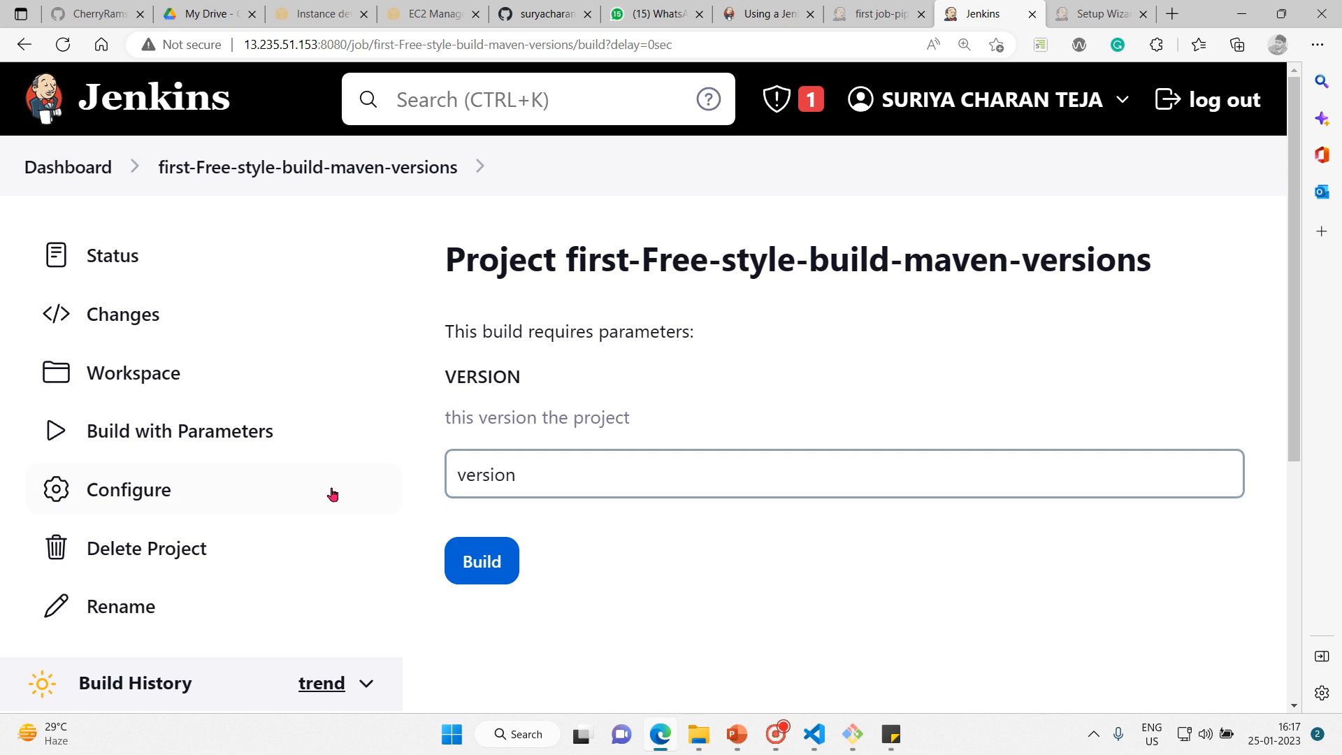
Reopen the job configuration and change the VERSION parameter's description to "WHAT VERSION THIS PROJECT IS ?".
click(166, 499)
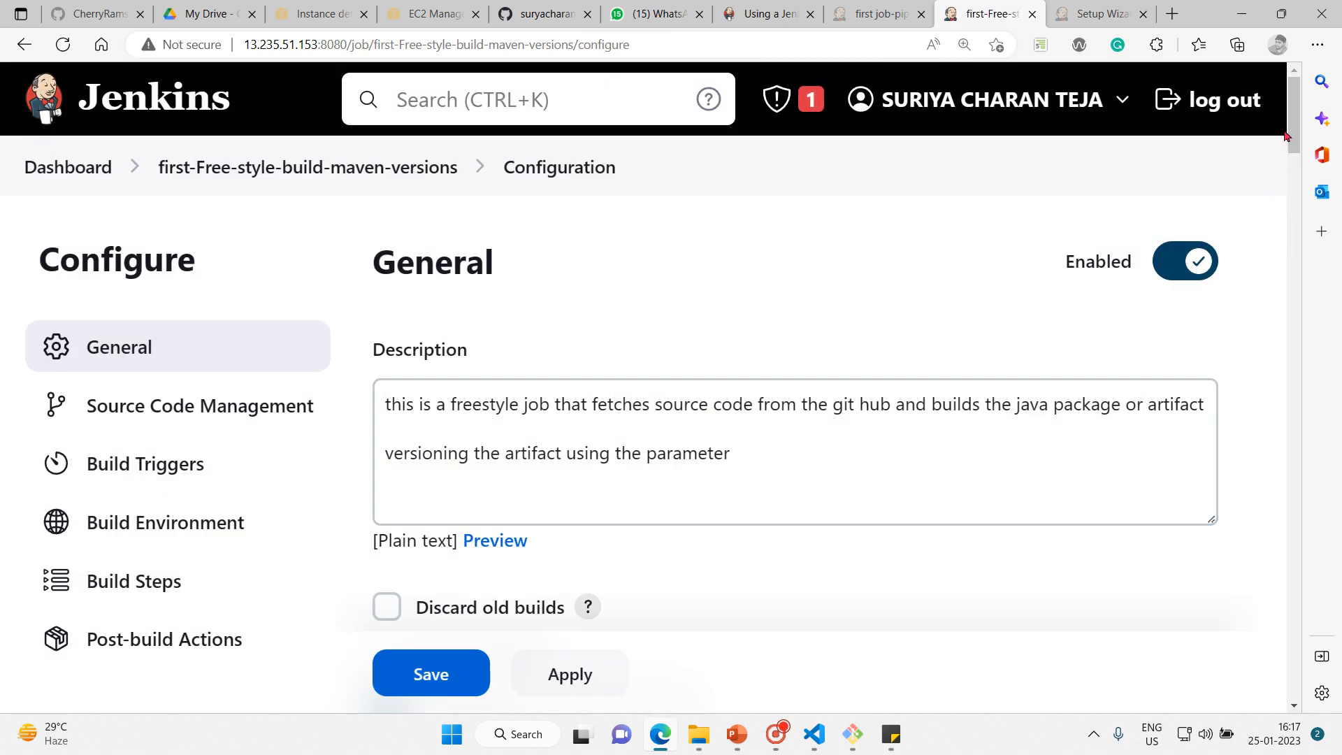
drag(1292, 137, 1315, 225)
click(824, 437)
key(BackSpace)
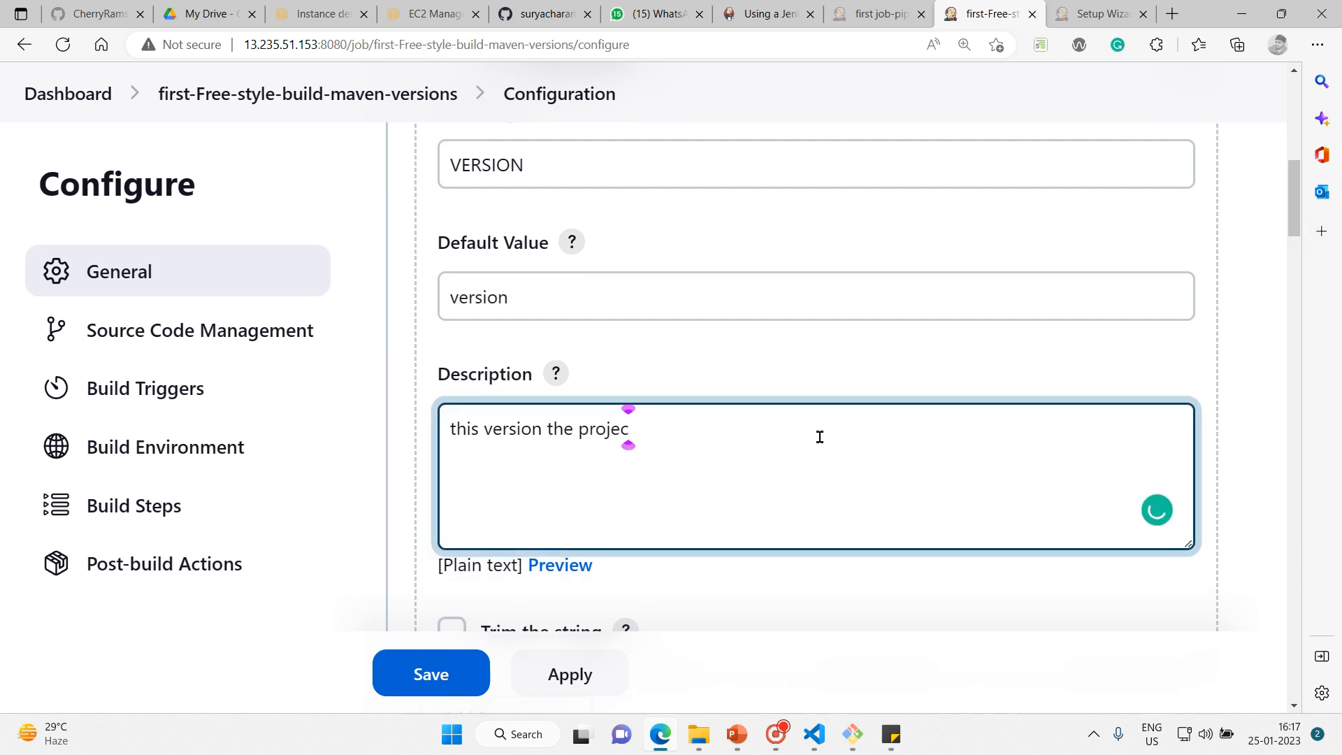
key(BackSpace)
key(BackSpace)
key(BackSpace)
key(BackSpace)
key(BackSpace)
key(BackSpace)
key(BackSpace)
key(BackSpace)
key(BackSpace)
key(BackSpace)
key(BackSpace)
key(BackSpace)
key(BackSpace)
key(BackSpace)
key(BackSpace)
key(BackSpace)
key(BackSpace)
key(BackSpace)
key(BackSpace)
key(BackSpace)
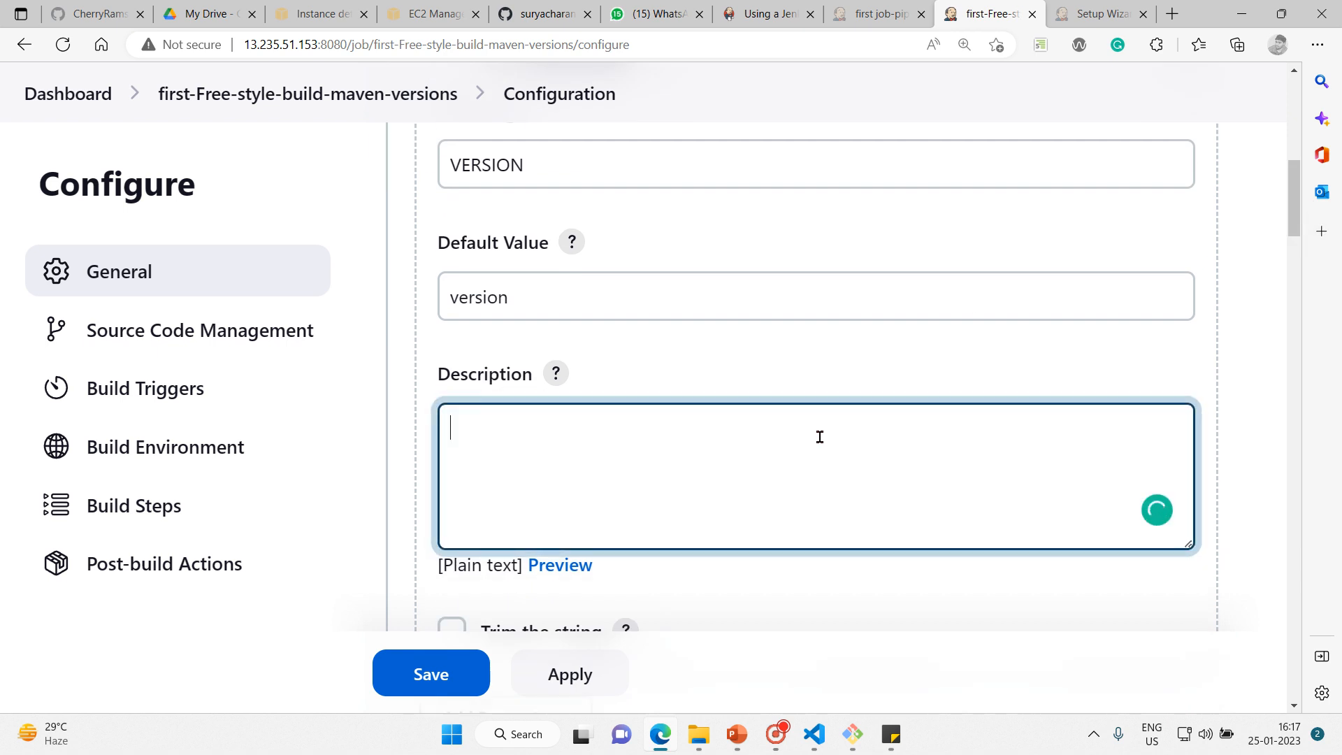
text(WHAT VER)
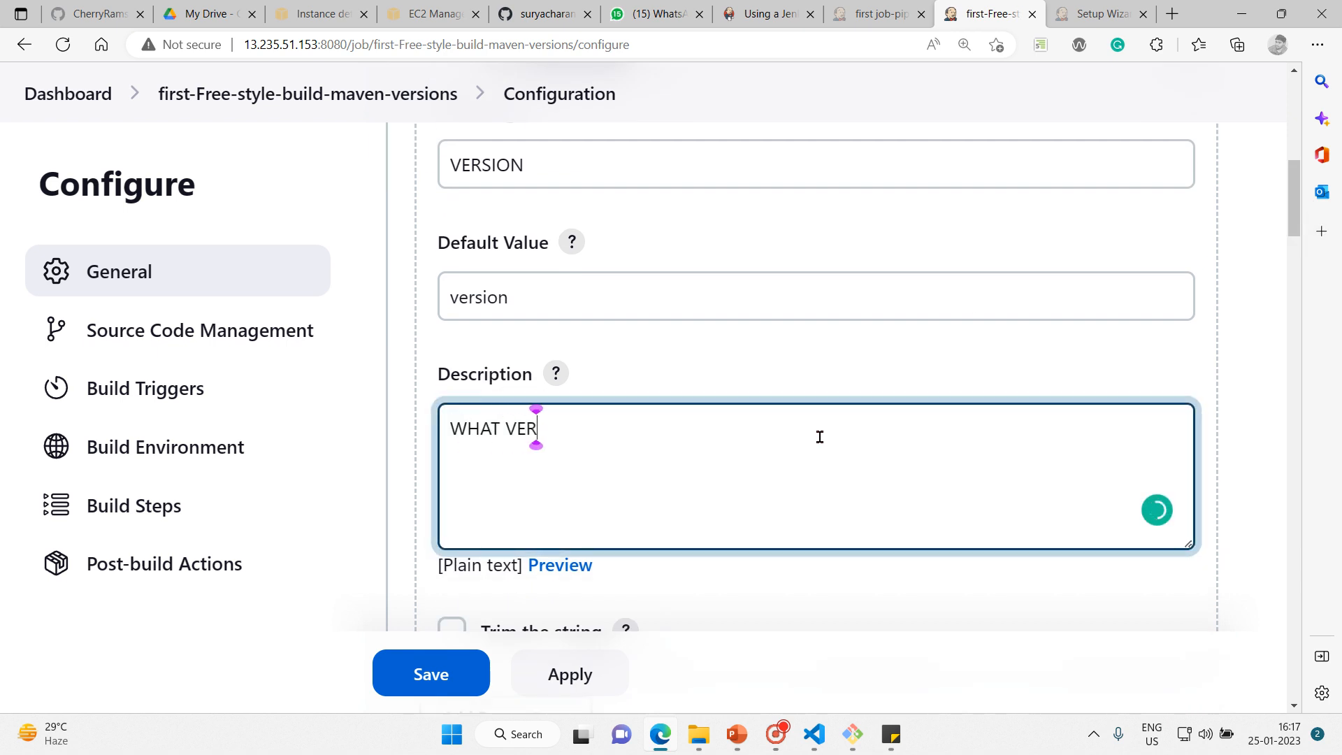
text(SION IS THE)
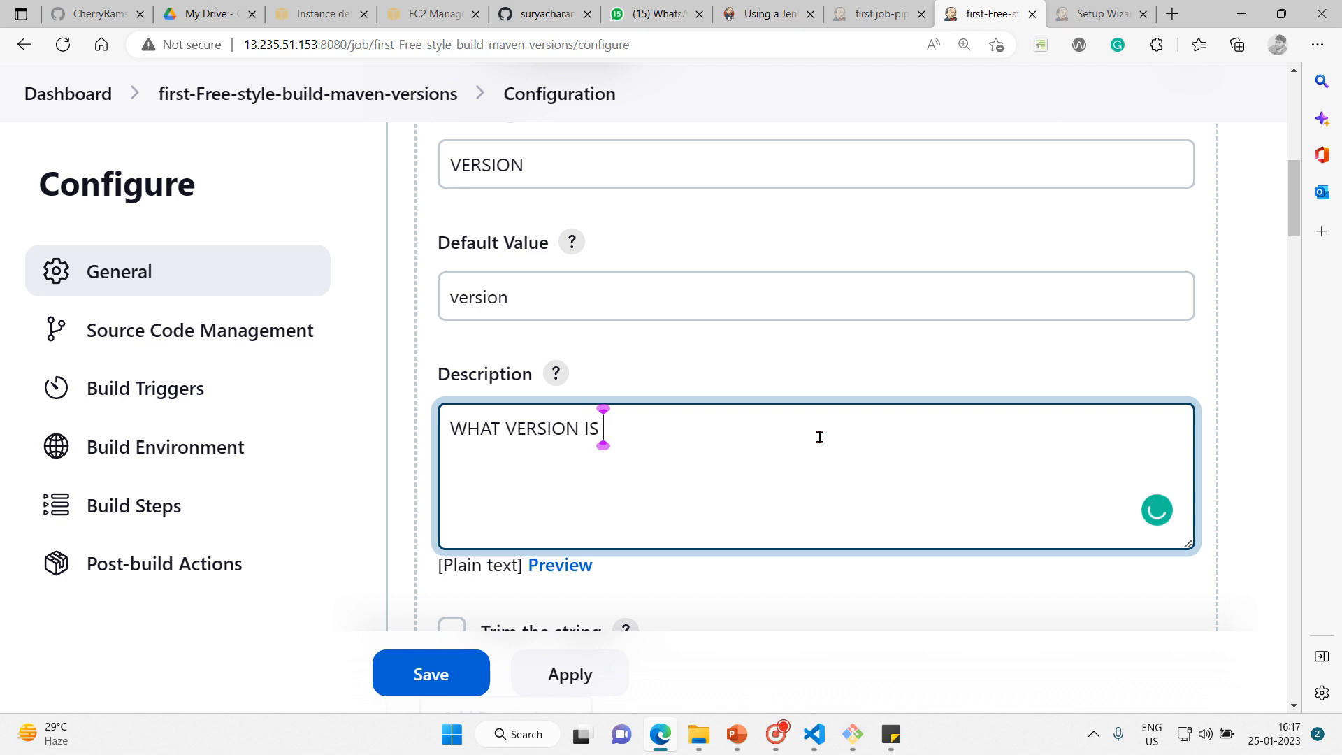
key(BackSpace)
key(BackSpace)
key(BackSpace)
key(BackSpace)
key(BackSpace)
key(BackSpace)
text(THIS PROJECT IS ?)
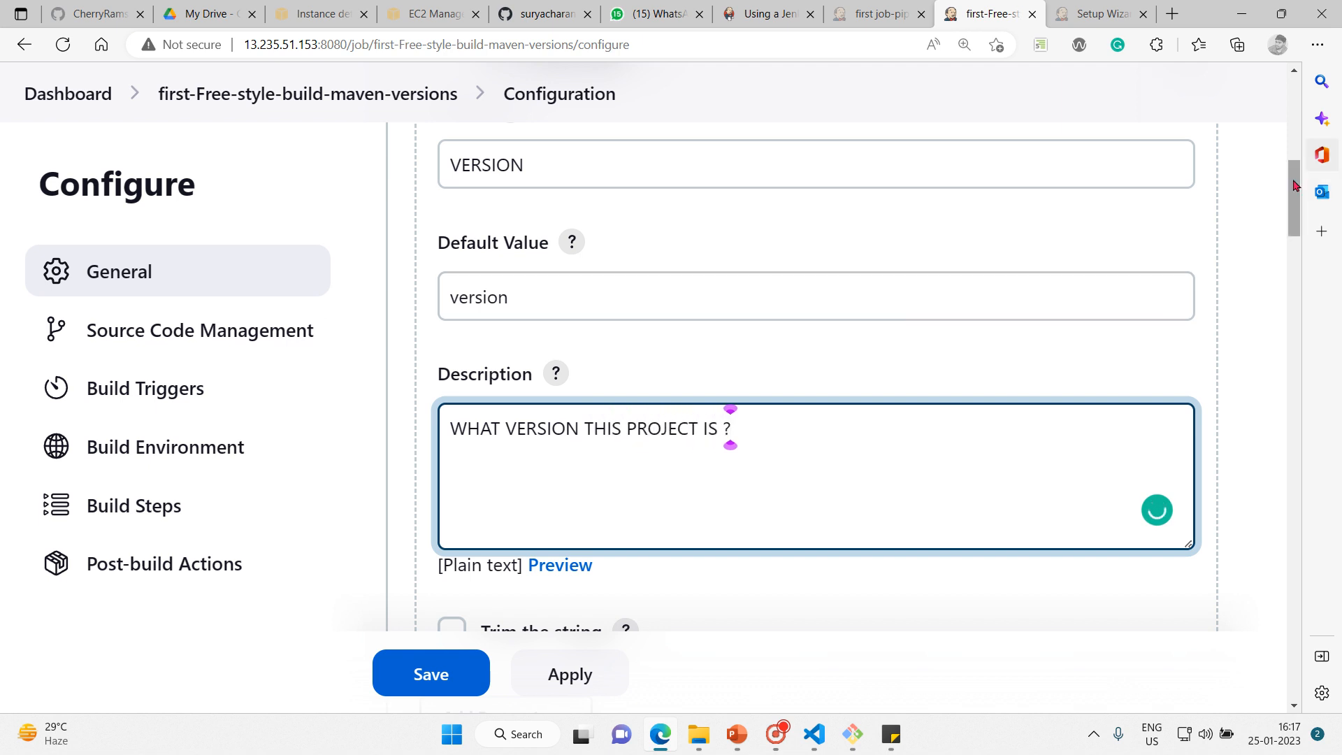
Set the VERSION parameter's default value to "version number #" and save the job configuration.
click(645, 297)
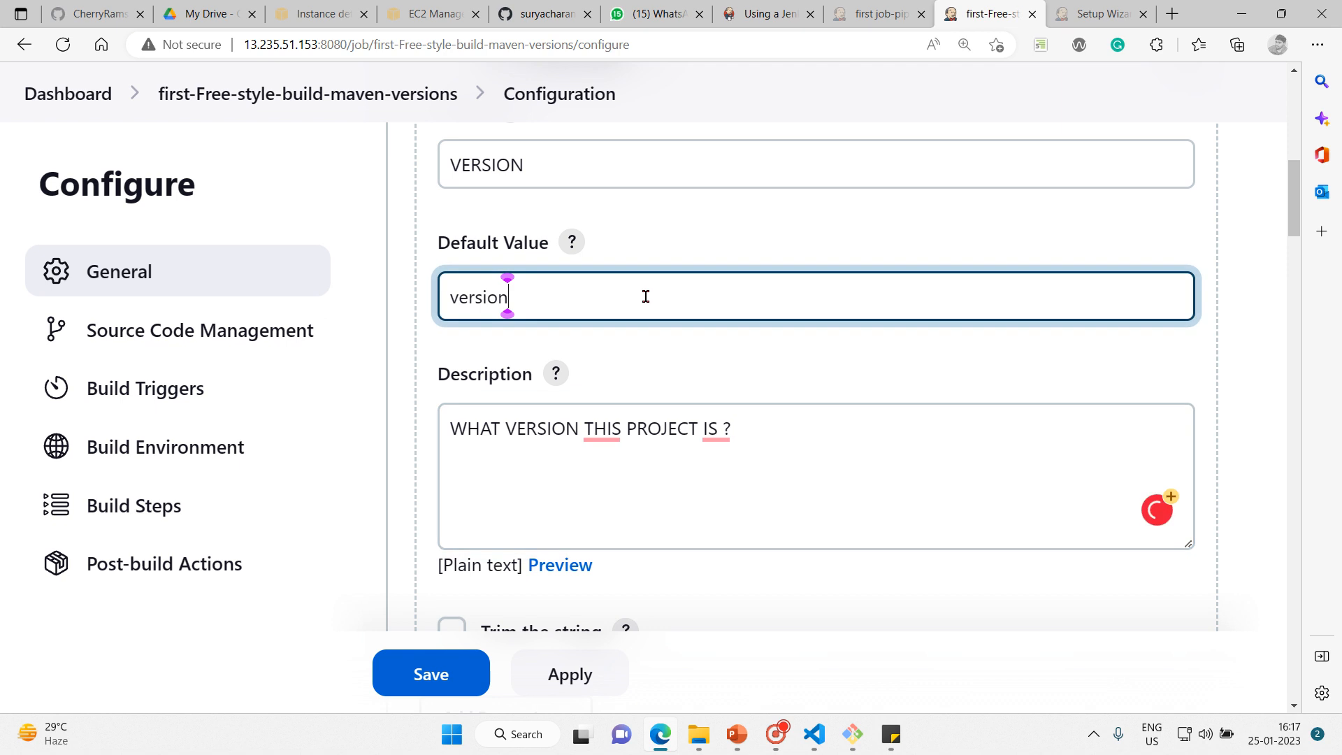
text(NO)
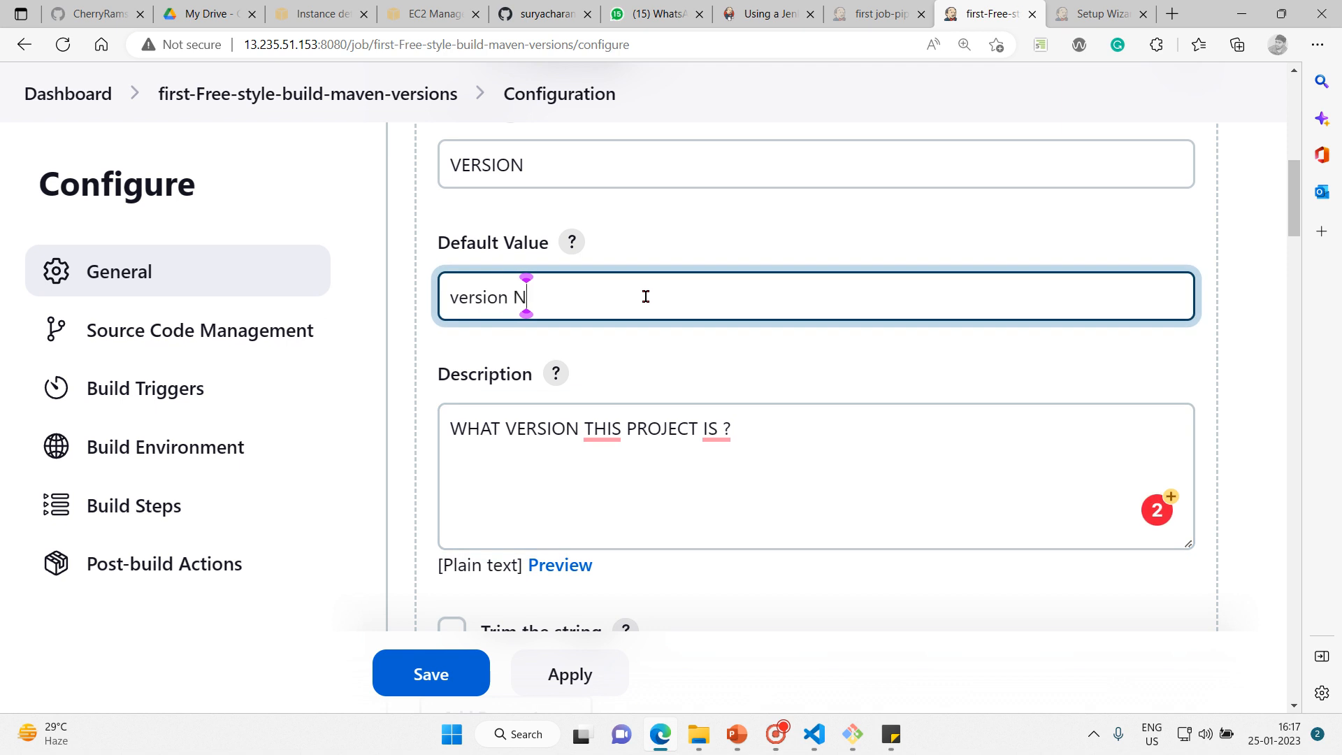
key(BackSpace)
key(BackSpace)
text(number)
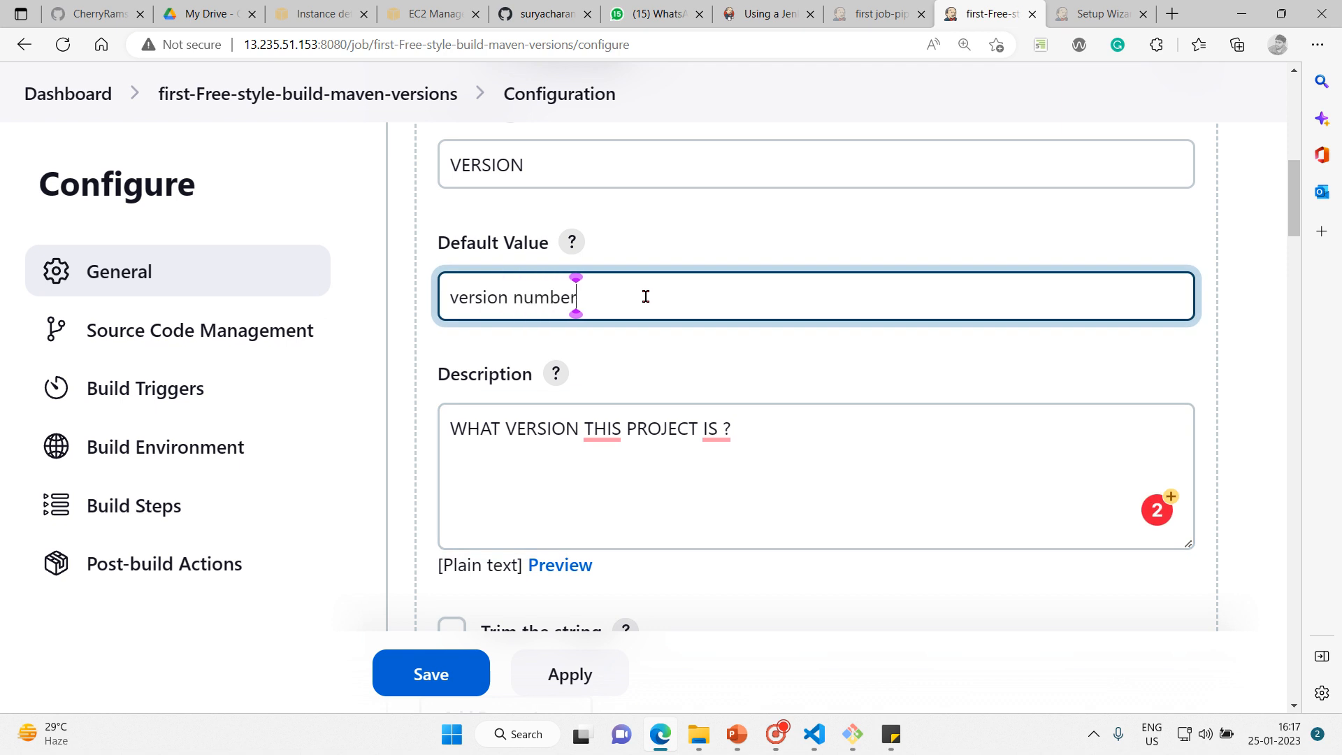
text( #)
click(460, 672)
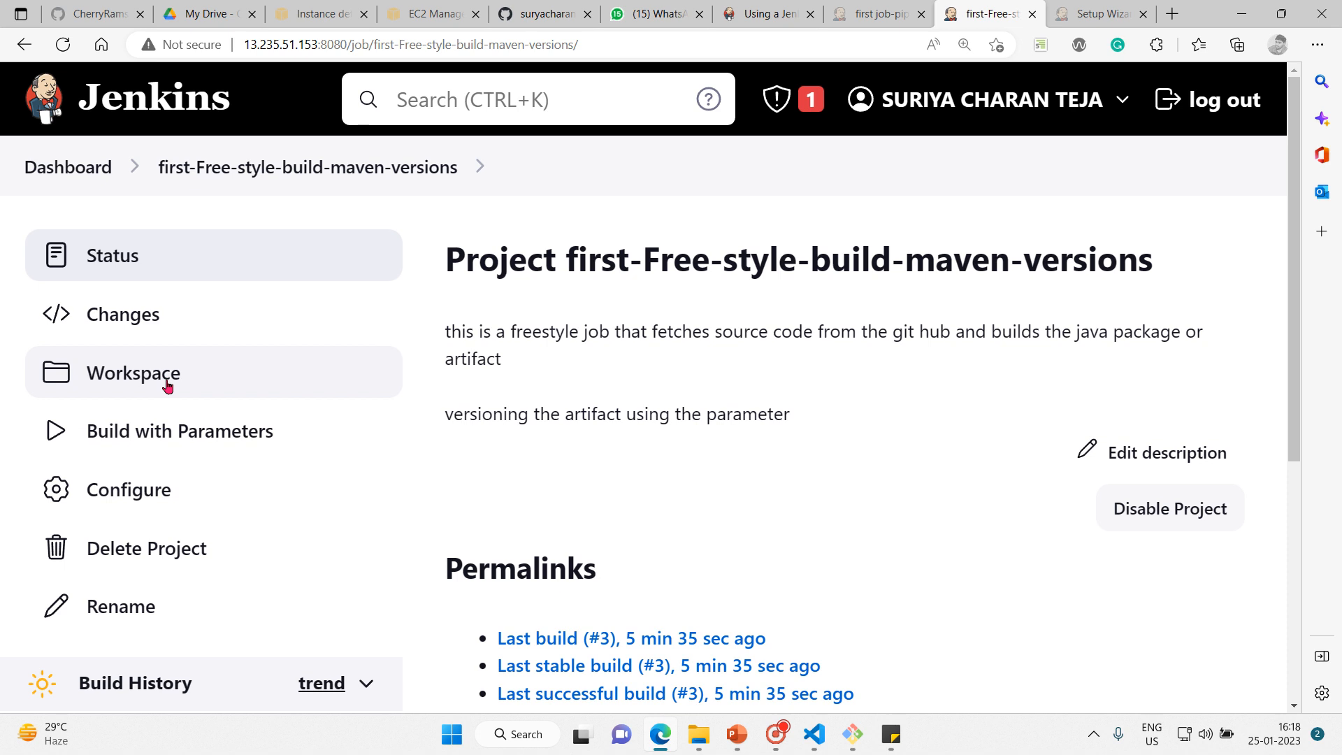
Start a parameterized build of the job with VERSION set to "version4".
click(167, 440)
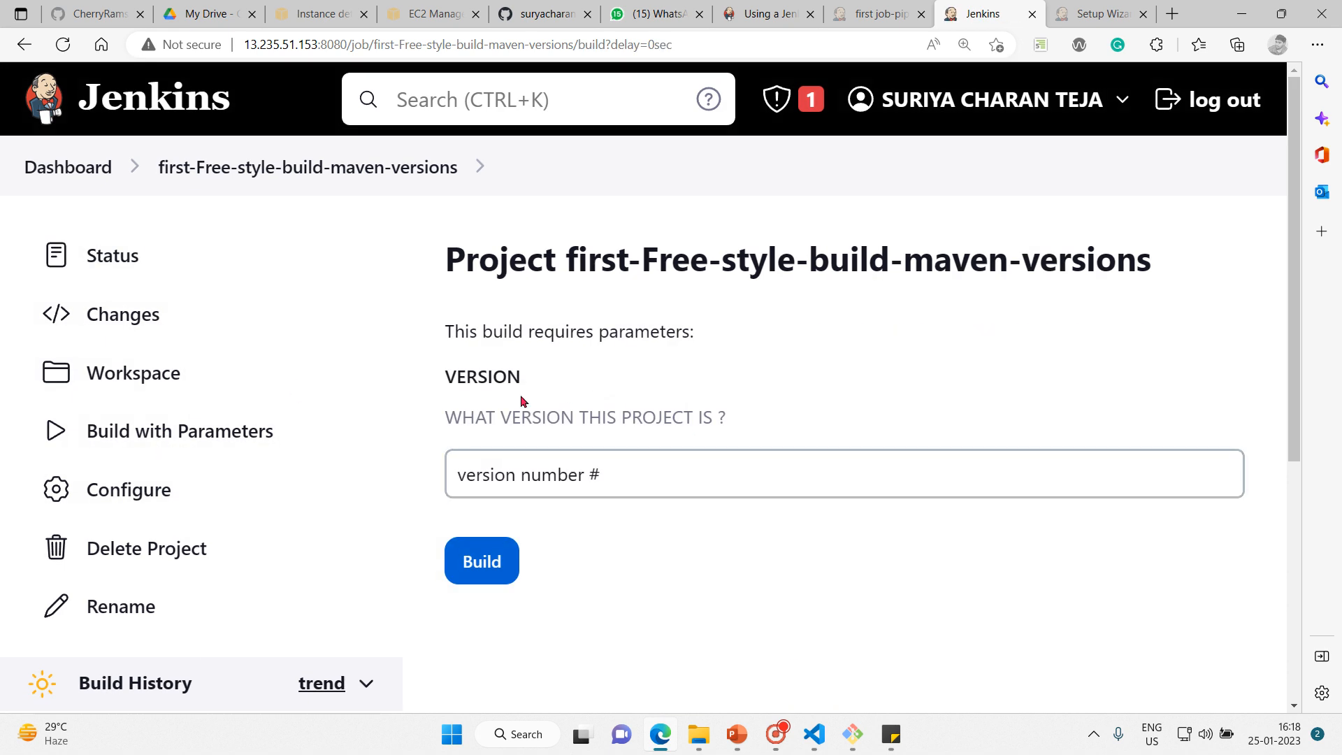
click(612, 473)
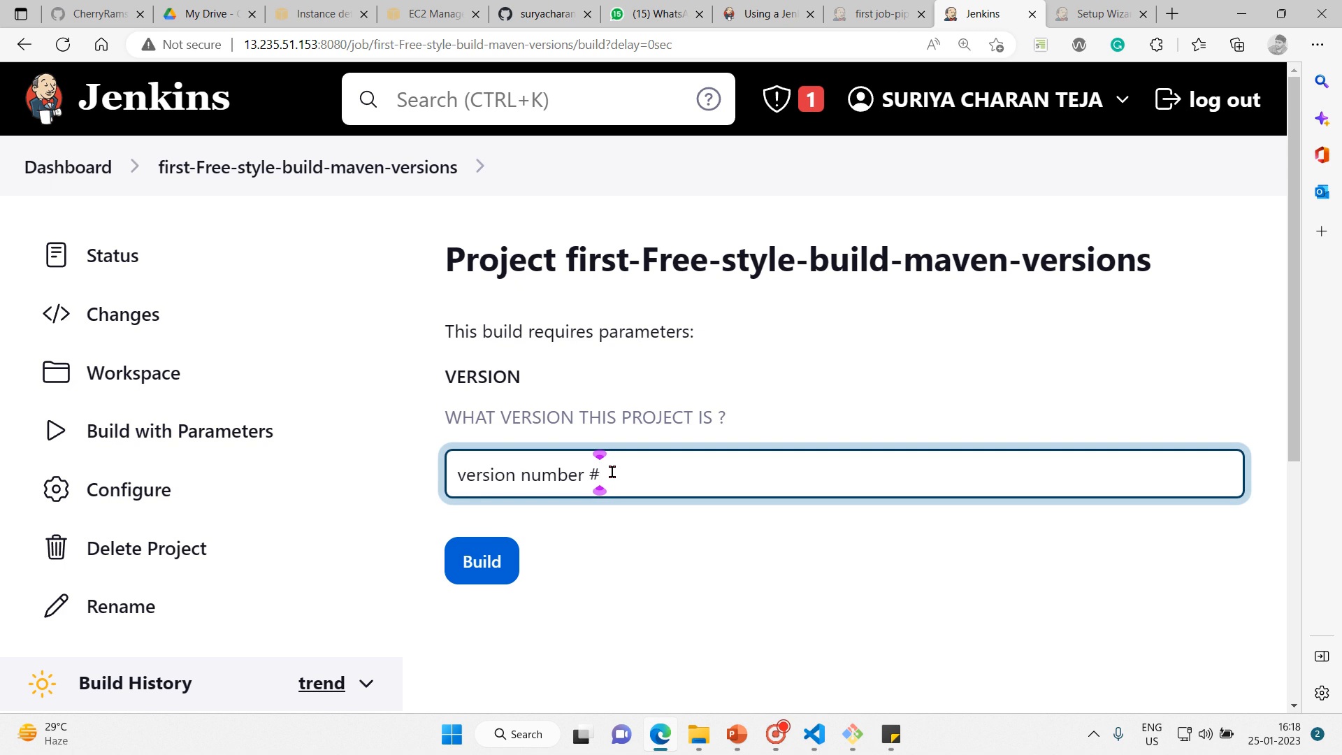
key(BackSpace)
key(BackSpace)
key(BackSpace)
key(BackSpace)
key(BackSpace)
key(BackSpace)
key(BackSpace)
key(BackSpace)
key(BackSpace)
key(BackSpace)
key(BackSpace)
key(BackSpace)
key(BackSpace)
key(BackSpace)
key(BackSpace)
key(BackSpace)
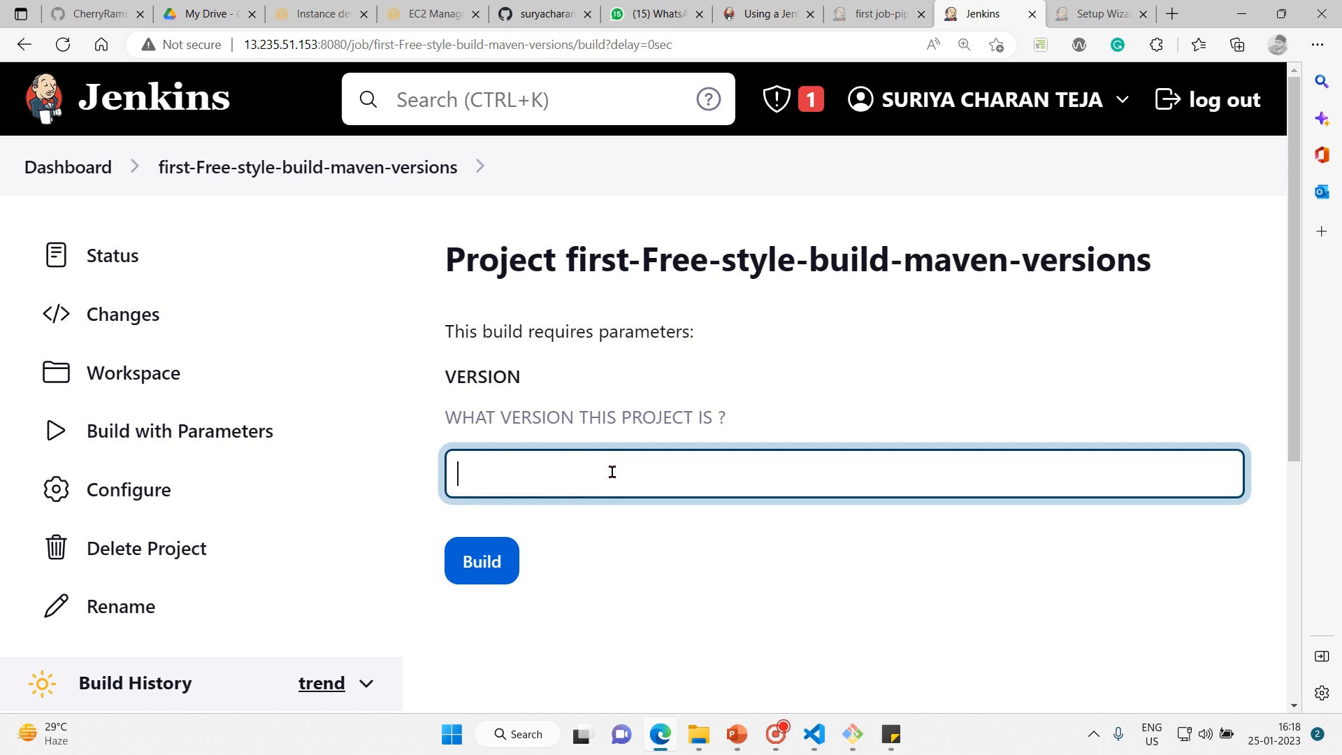
text(version3)
key(BackSpace)
text(4)
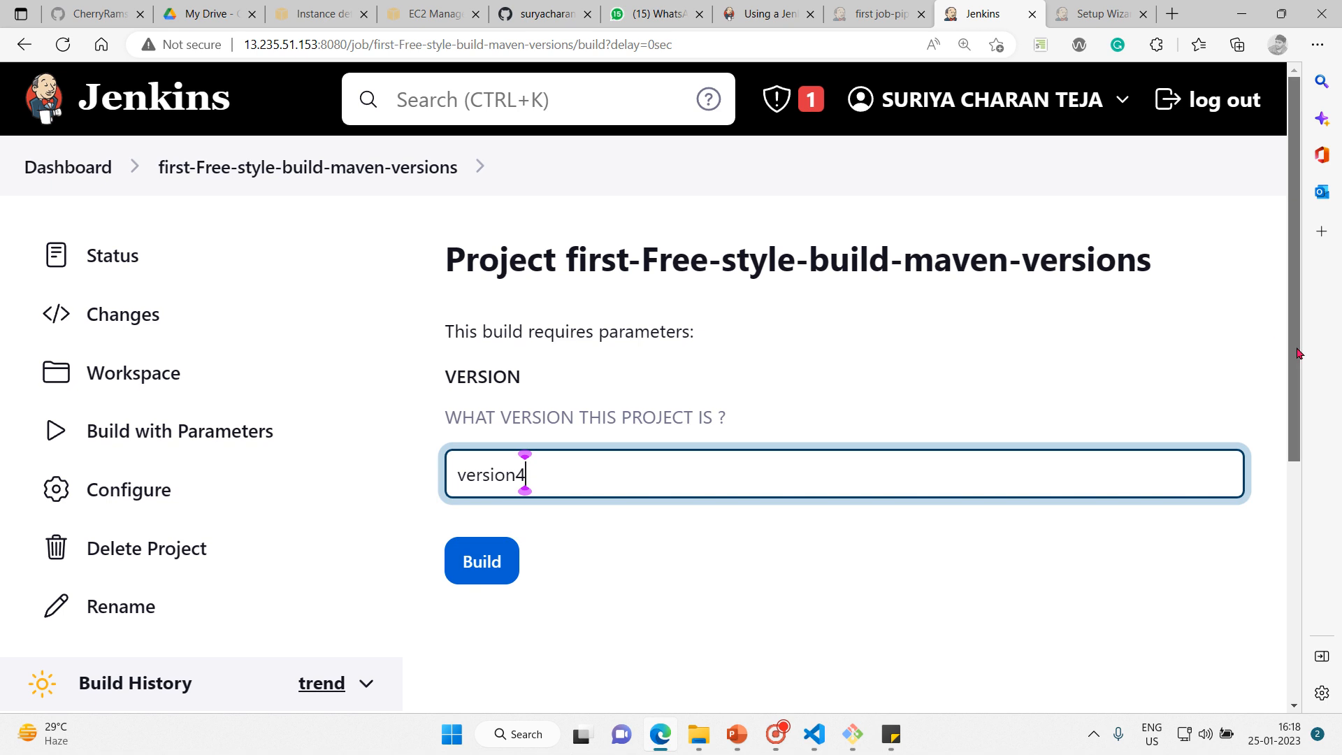
drag(1298, 353, 1318, 467)
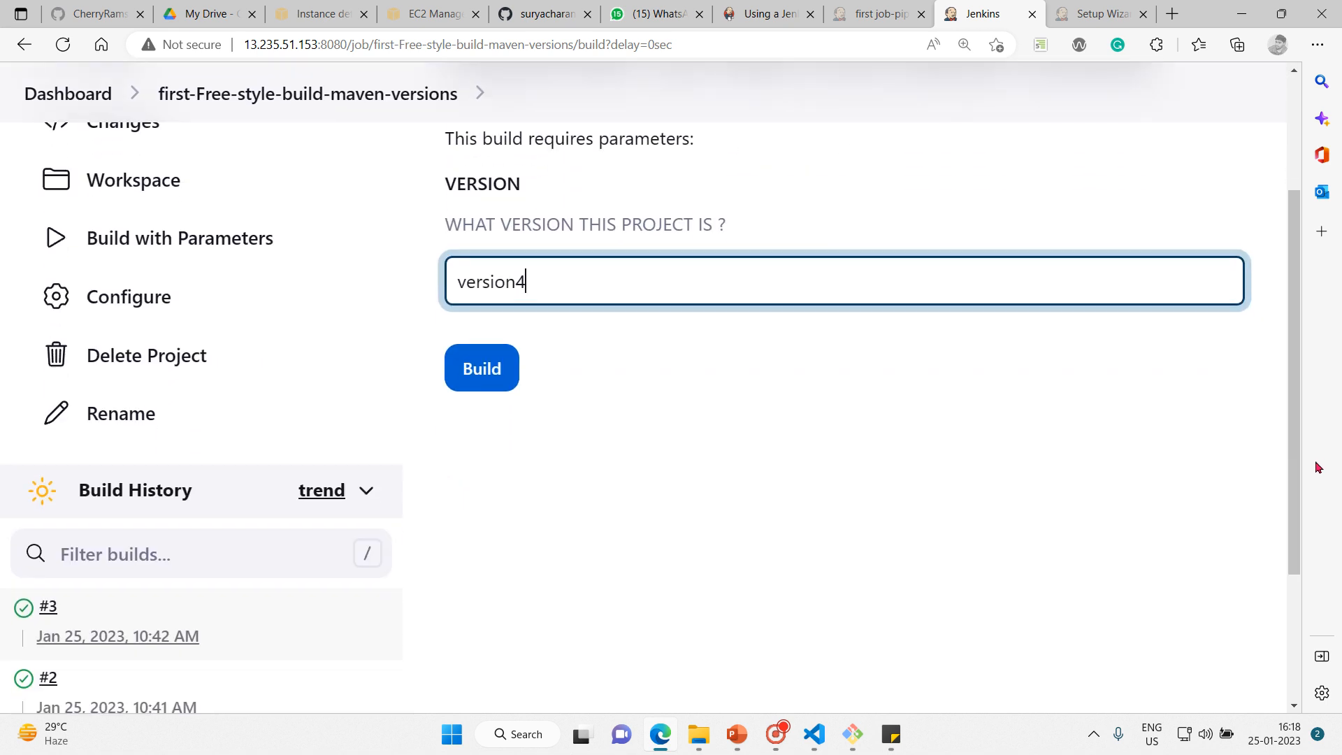
click(487, 380)
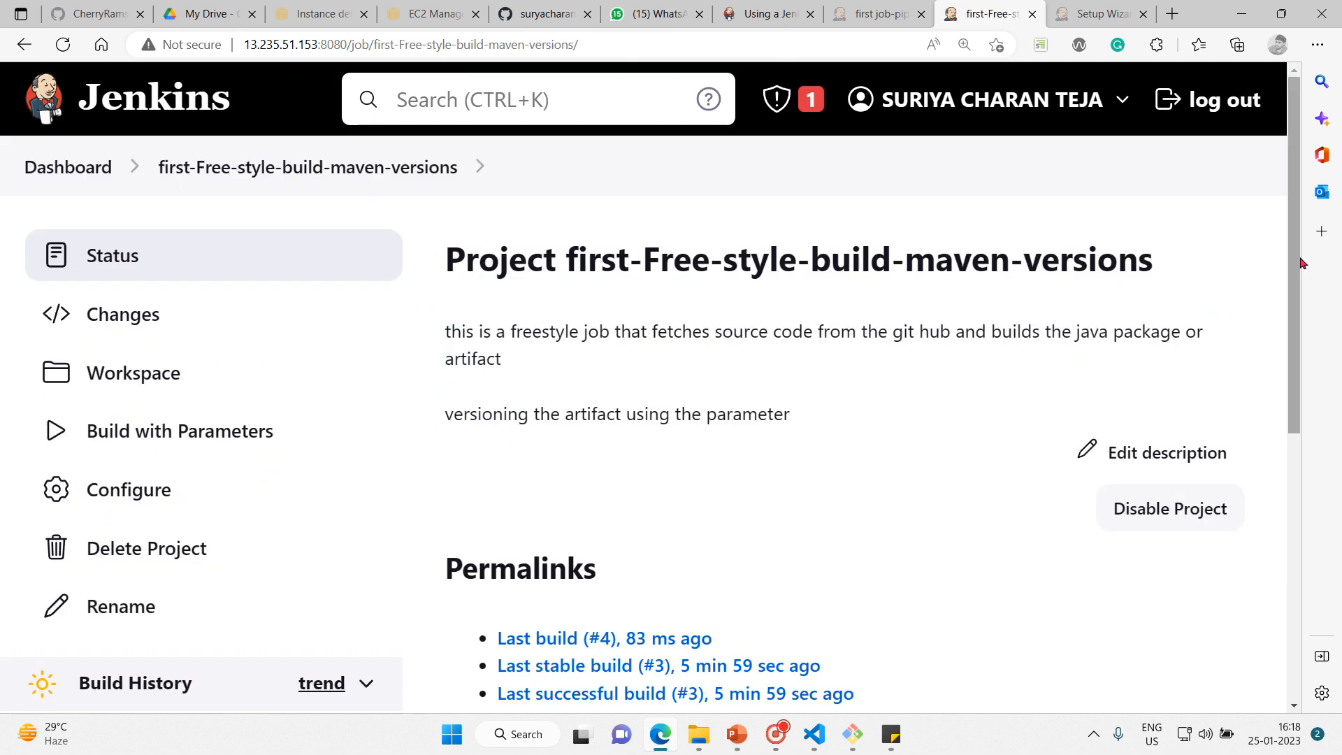
Open the console output of build #4 and examine the artifact name in the copy command at the end of the log.
drag(1296, 269, 1299, 382)
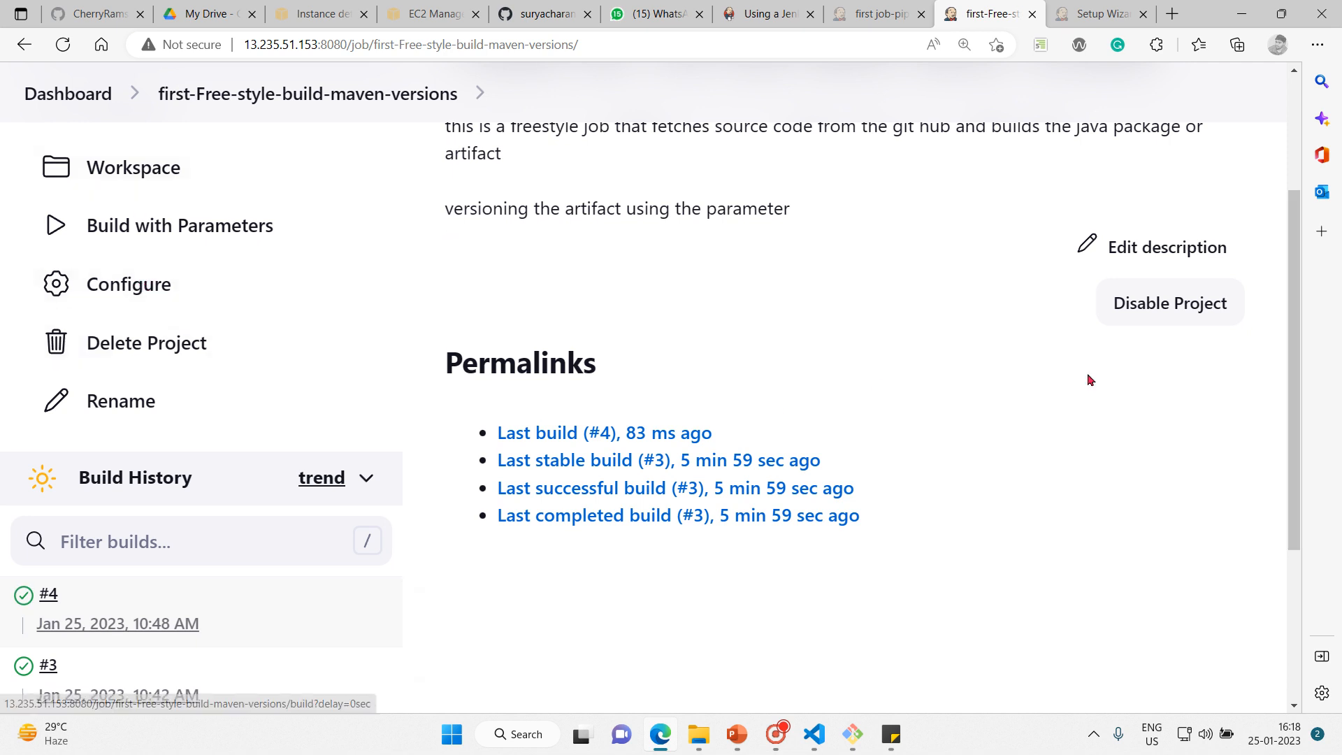
click(43, 595)
click(149, 374)
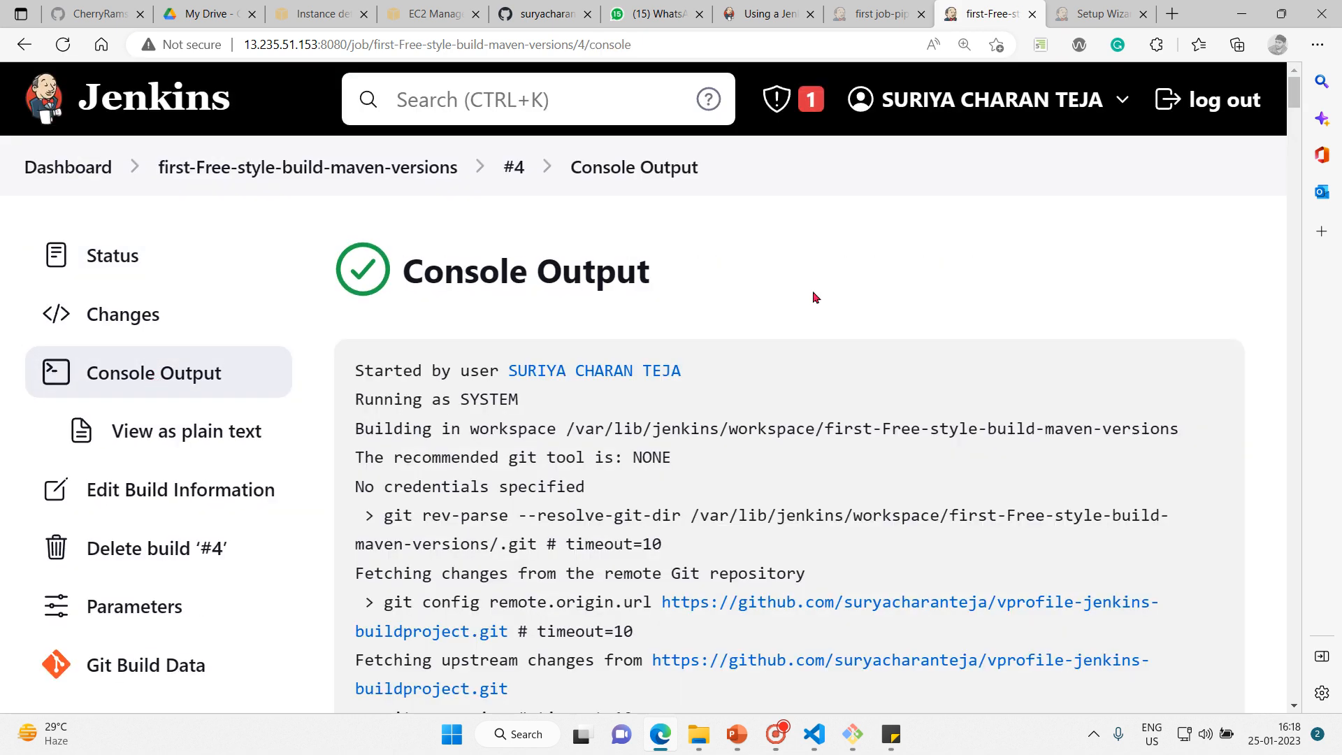
drag(1294, 92, 1289, 710)
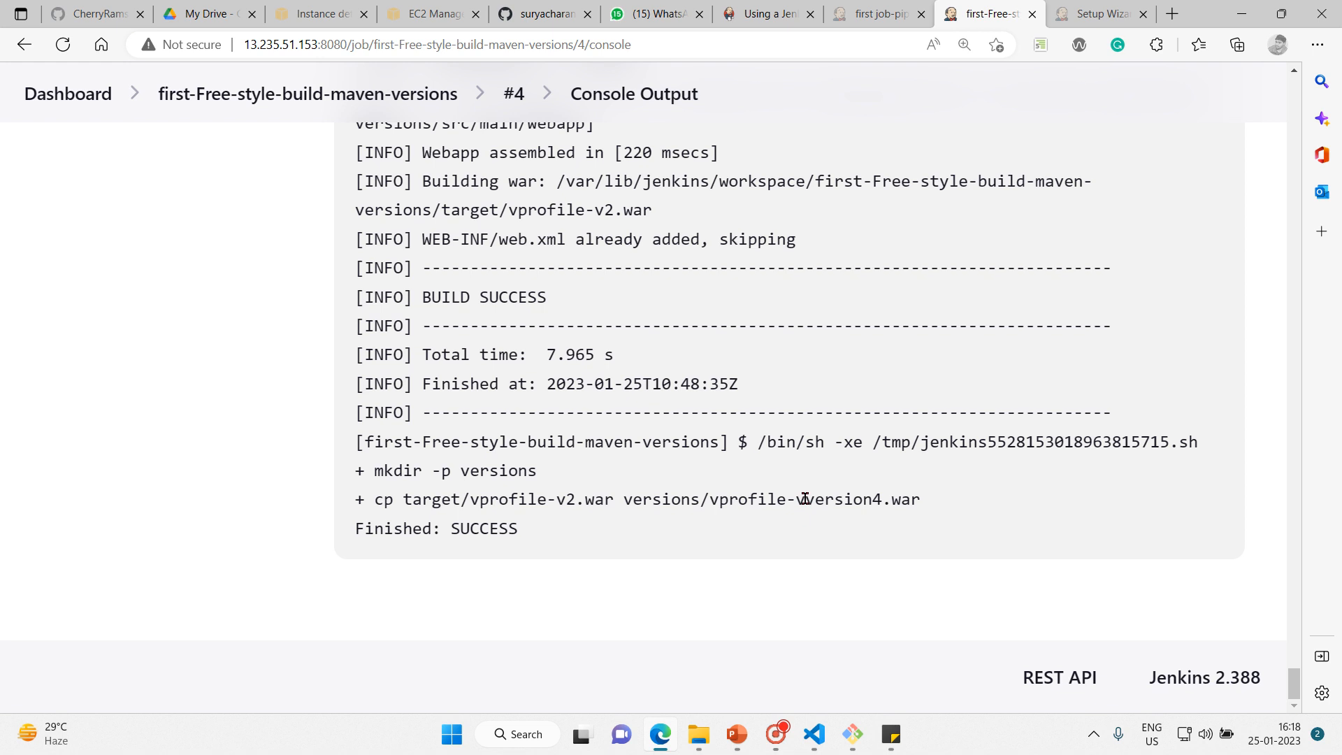
drag(807, 499, 885, 508)
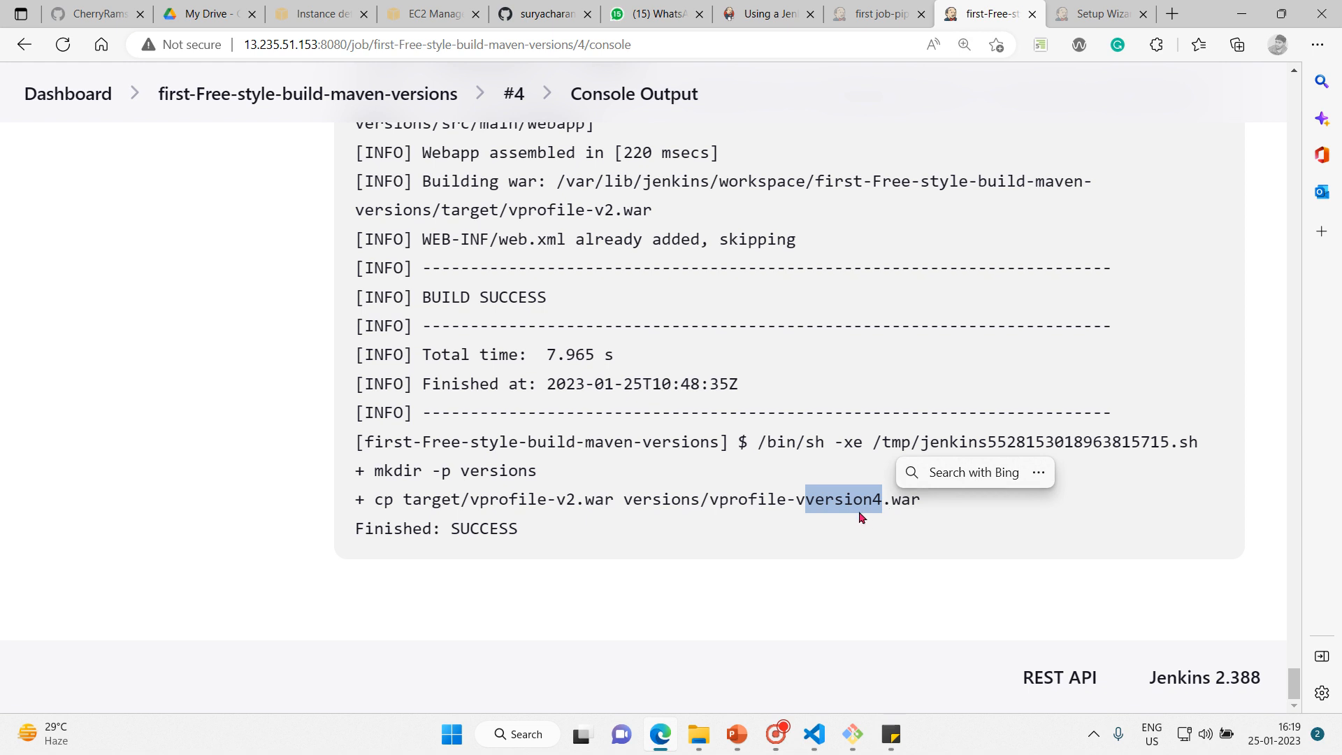
drag(804, 501, 883, 501)
drag(1295, 676, 1251, 70)
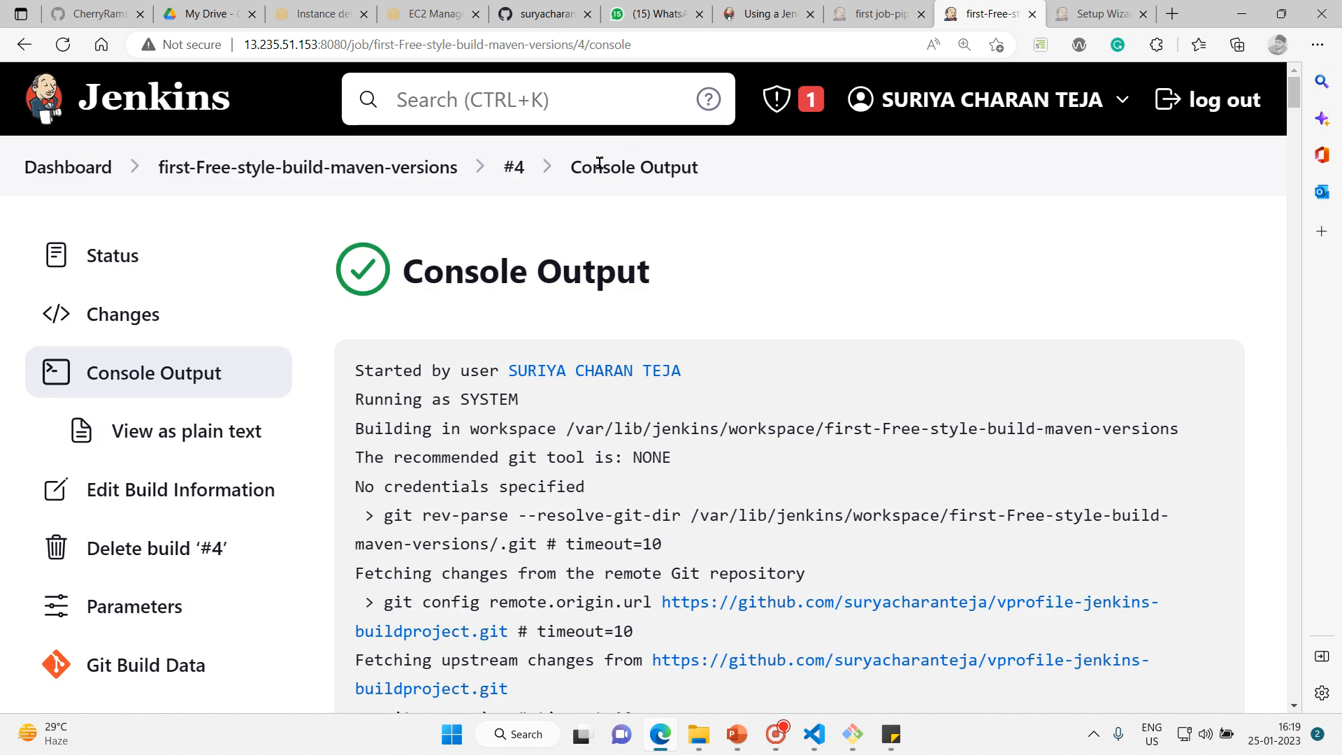
Open the versions folder in the job's workspace to check the copied war files.
click(292, 172)
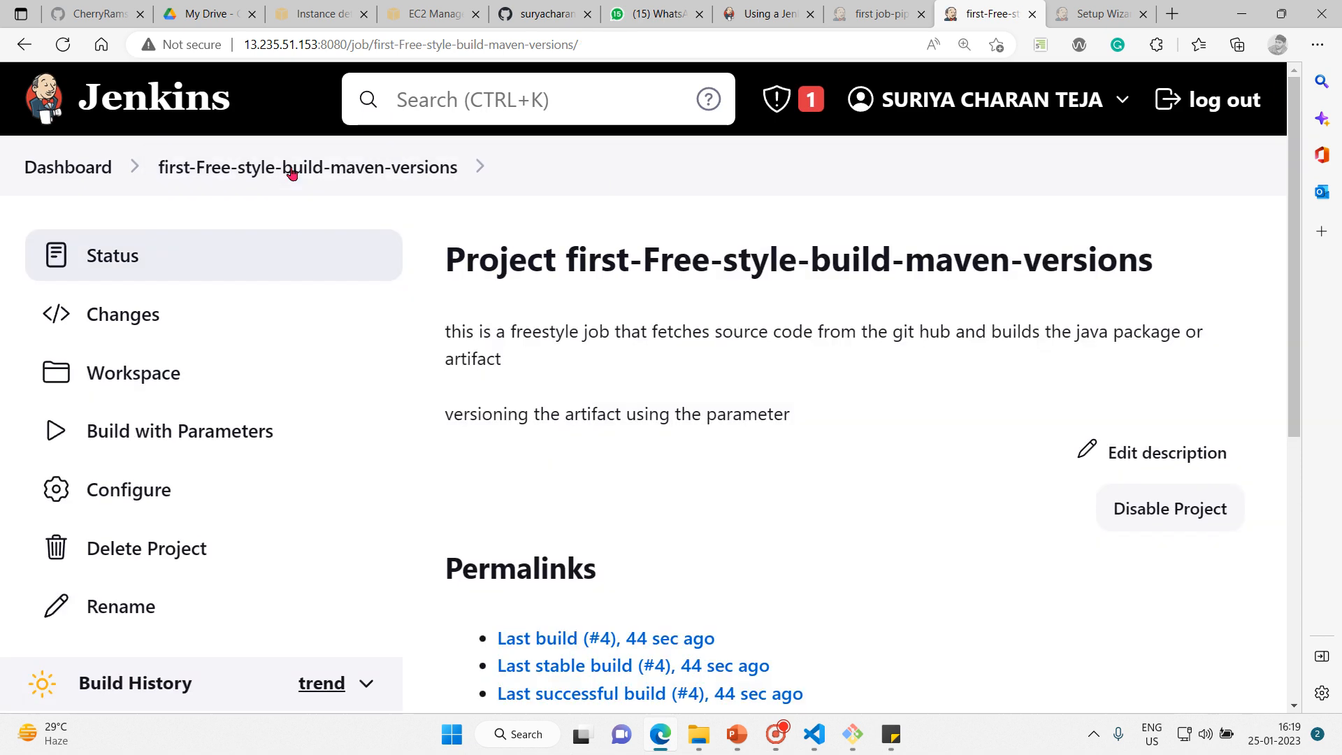
click(171, 382)
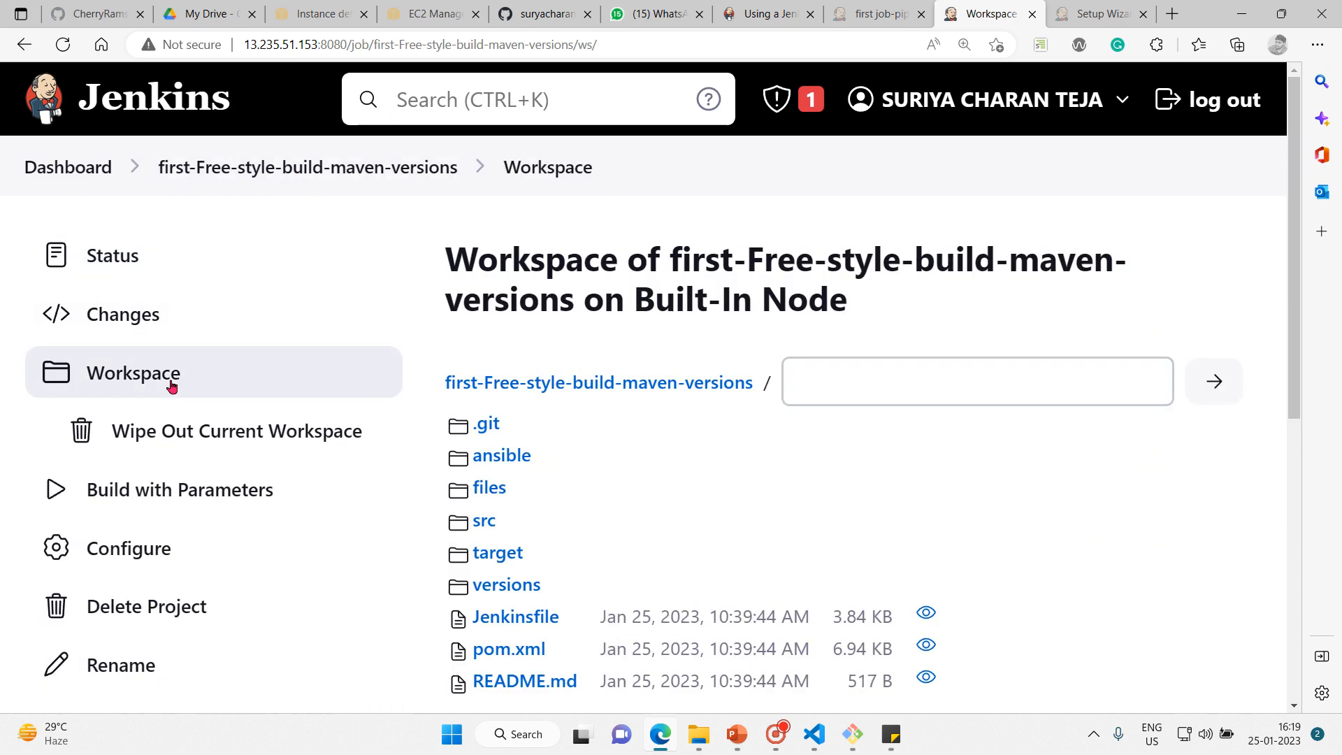
click(513, 585)
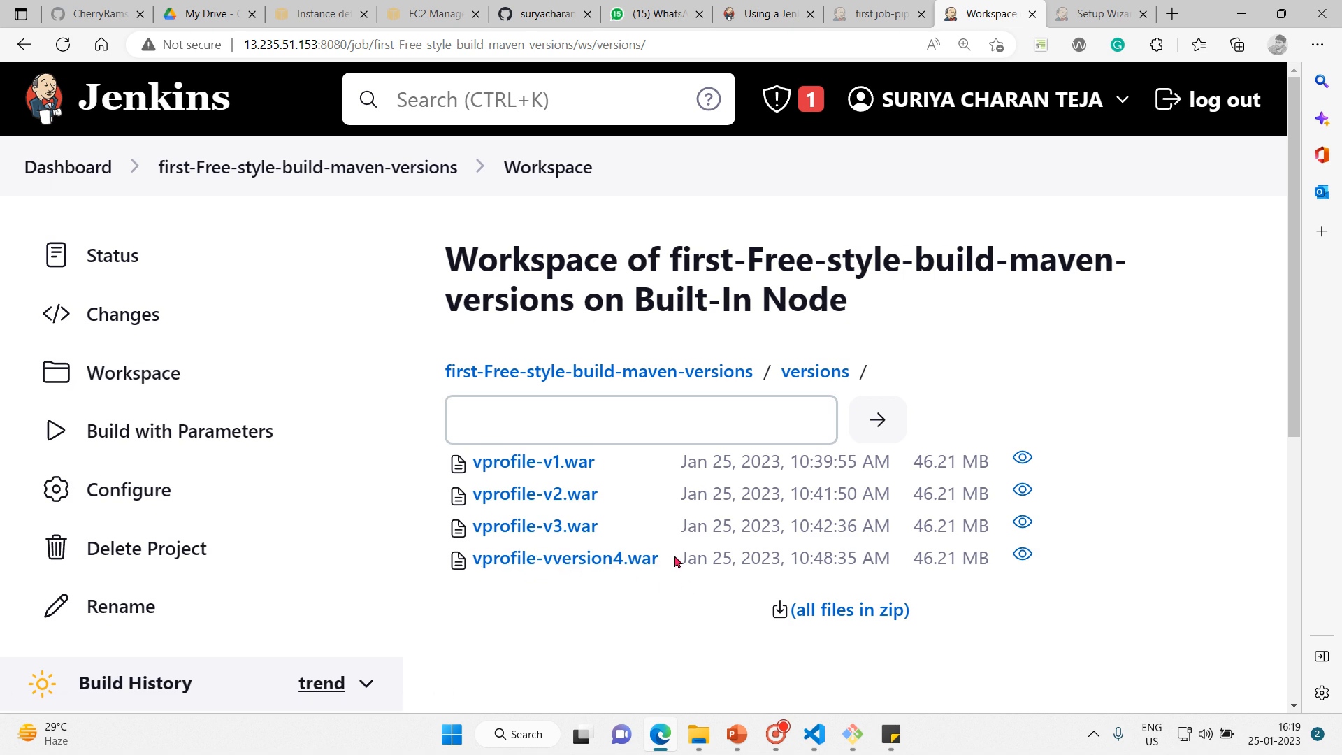
Start another parameterized build of the job with VERSION set to only 5.4.3.2.1, removing the default text.
click(222, 427)
click(649, 474)
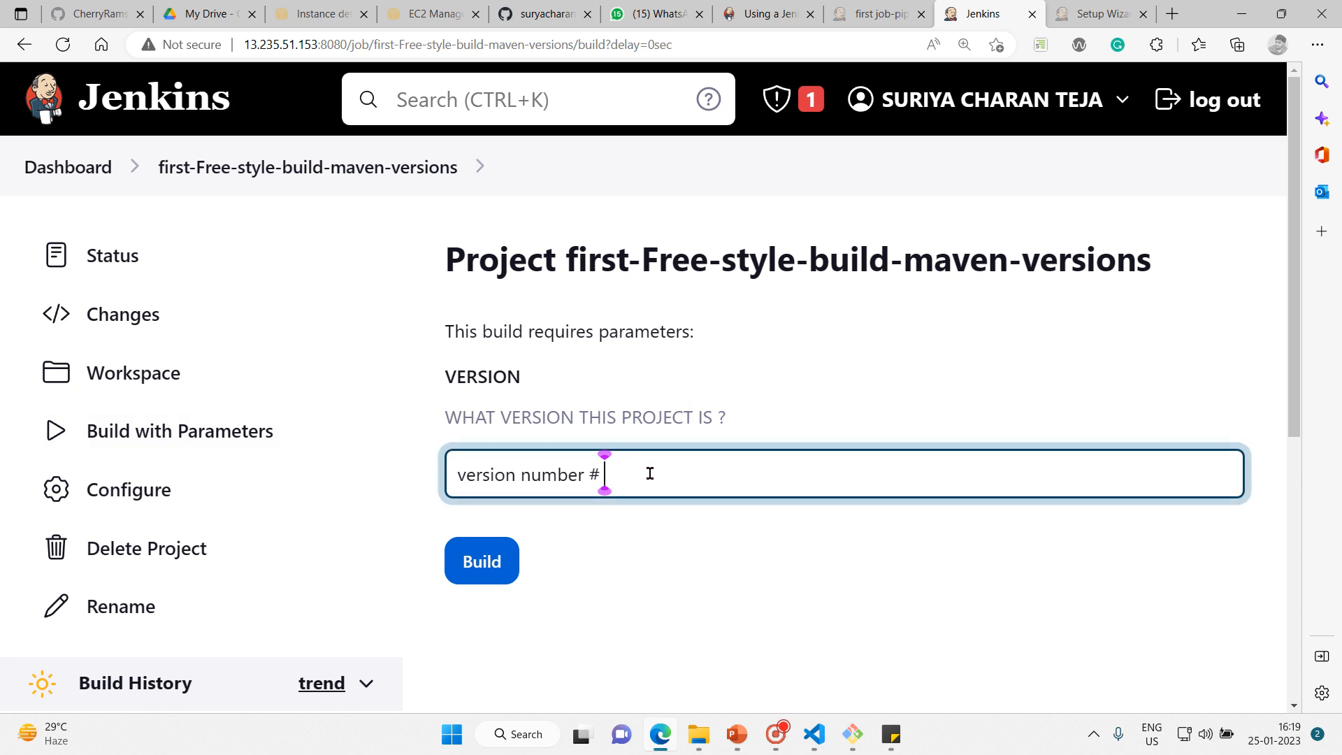
text(5.4.3.2.1)
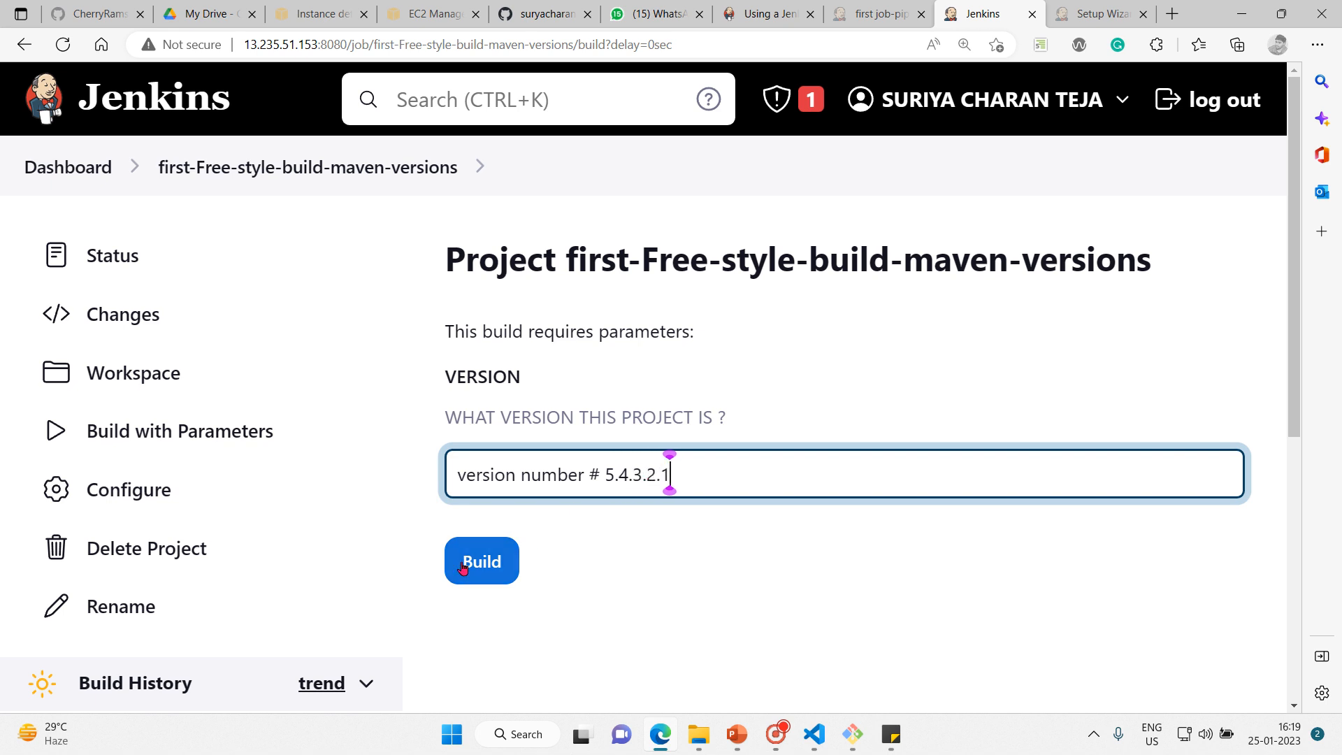
key(ctrl+Left)
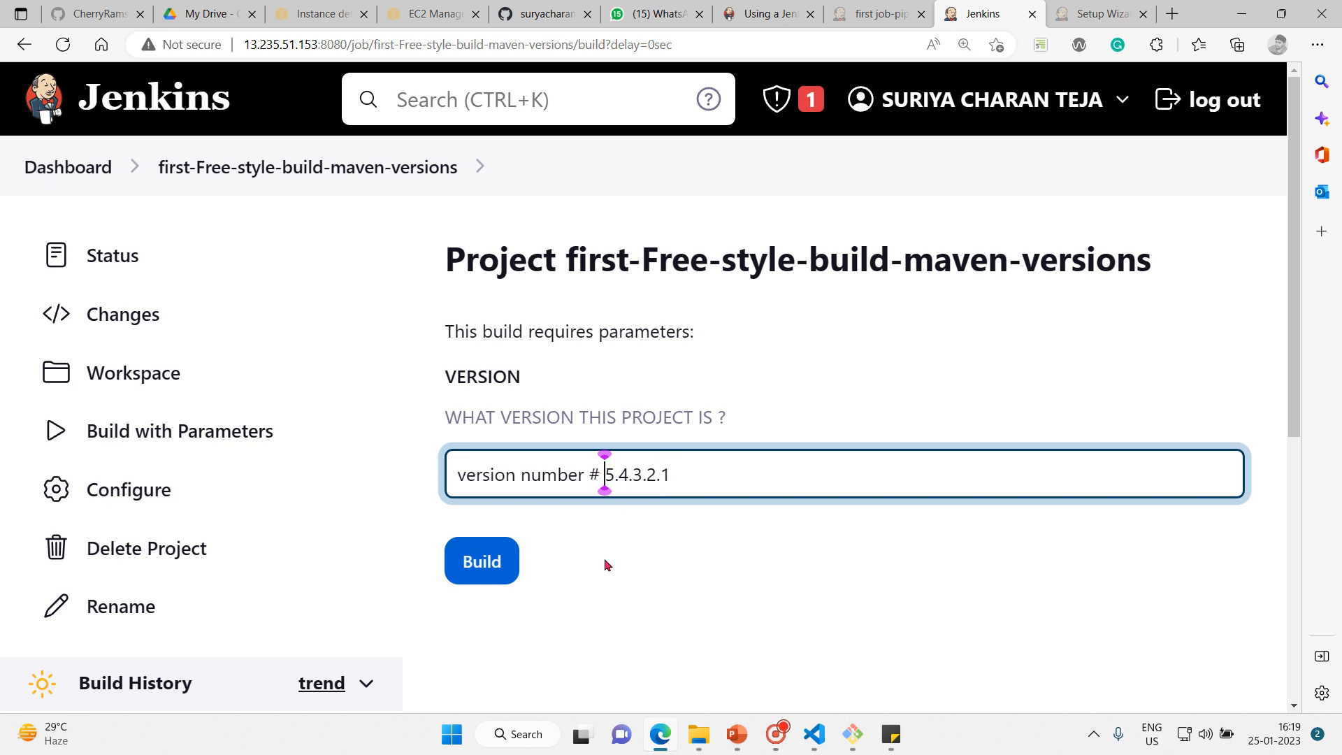
key(BackSpace)
key(BackSpace)
key(BackSpace)
key(BackSpace)
key(BackSpace)
key(BackSpace)
key(BackSpace)
key(BackSpace)
key(BackSpace)
key(BackSpace)
key(BackSpace)
key(BackSpace)
key(BackSpace)
key(BackSpace)
key(BackSpace)
key(BackSpace)
key(BackSpace)
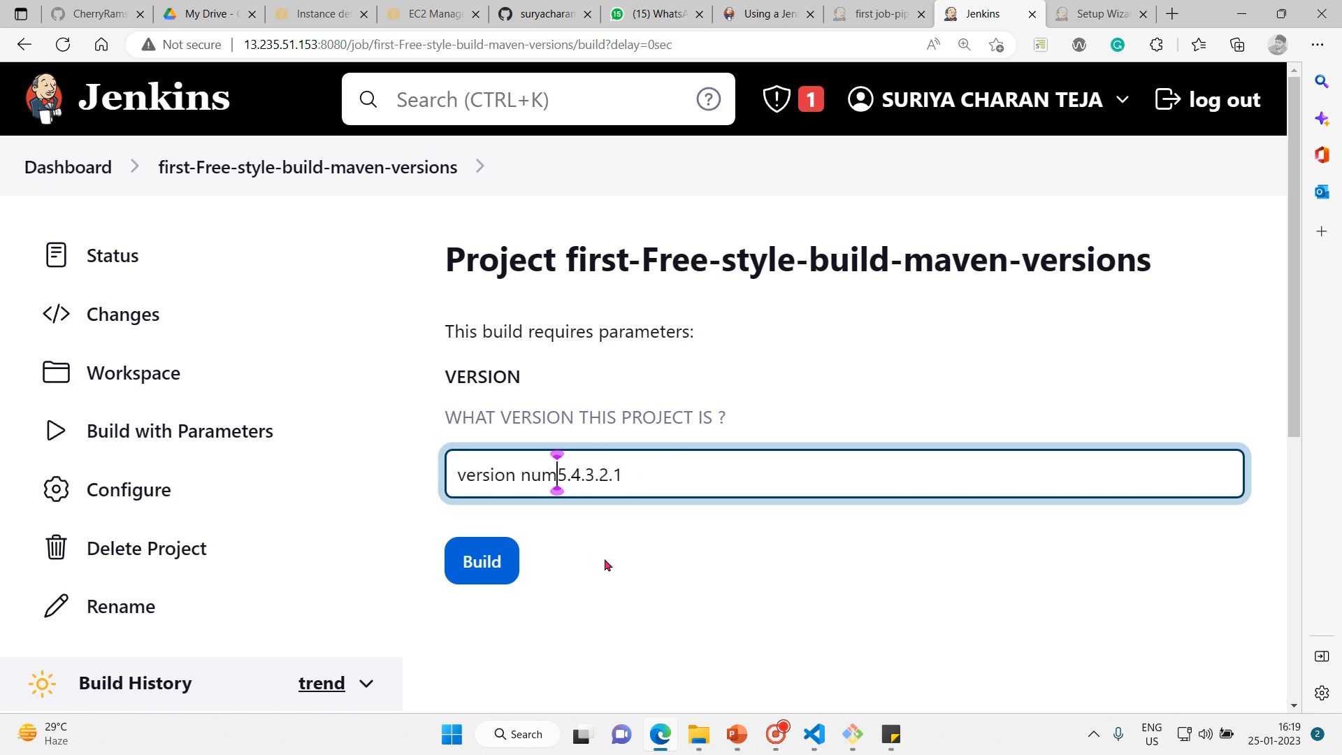
click(504, 561)
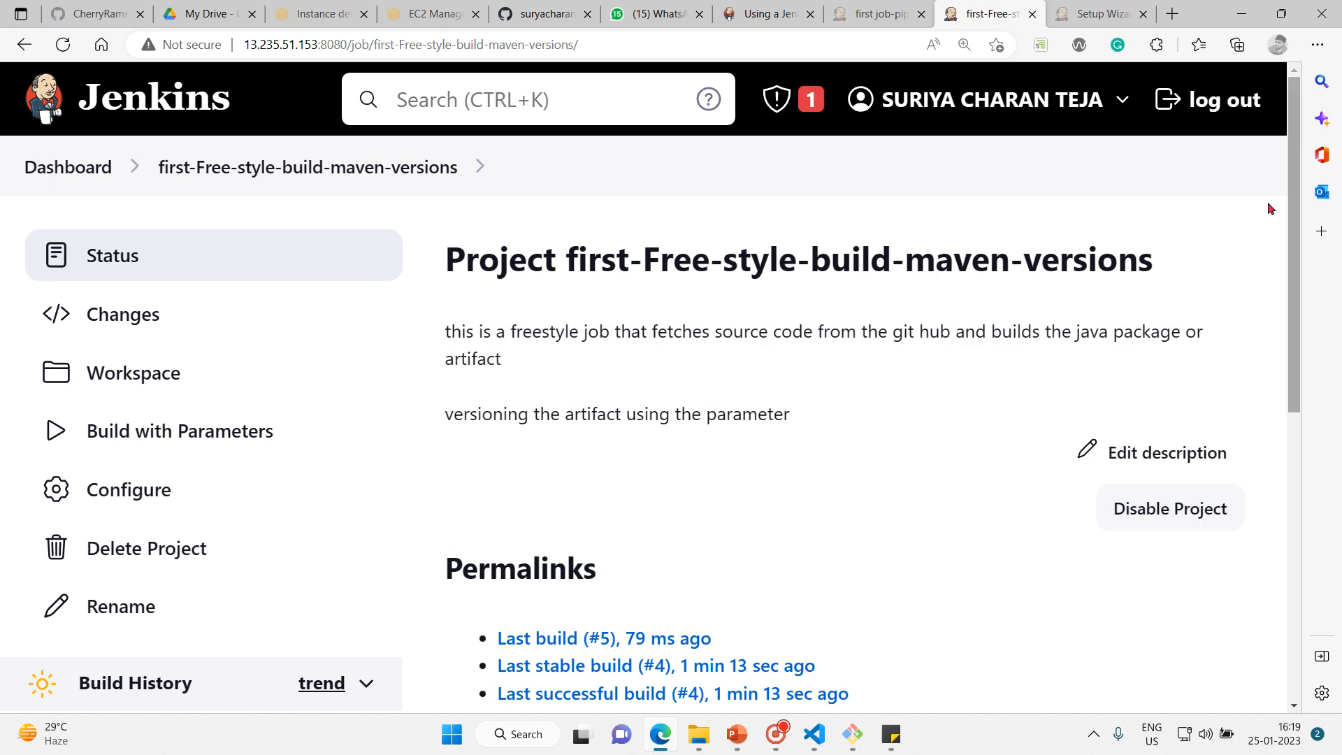
Open the console output of build #5 and examine the version in the copied war file's name.
drag(1297, 227, 1311, 413)
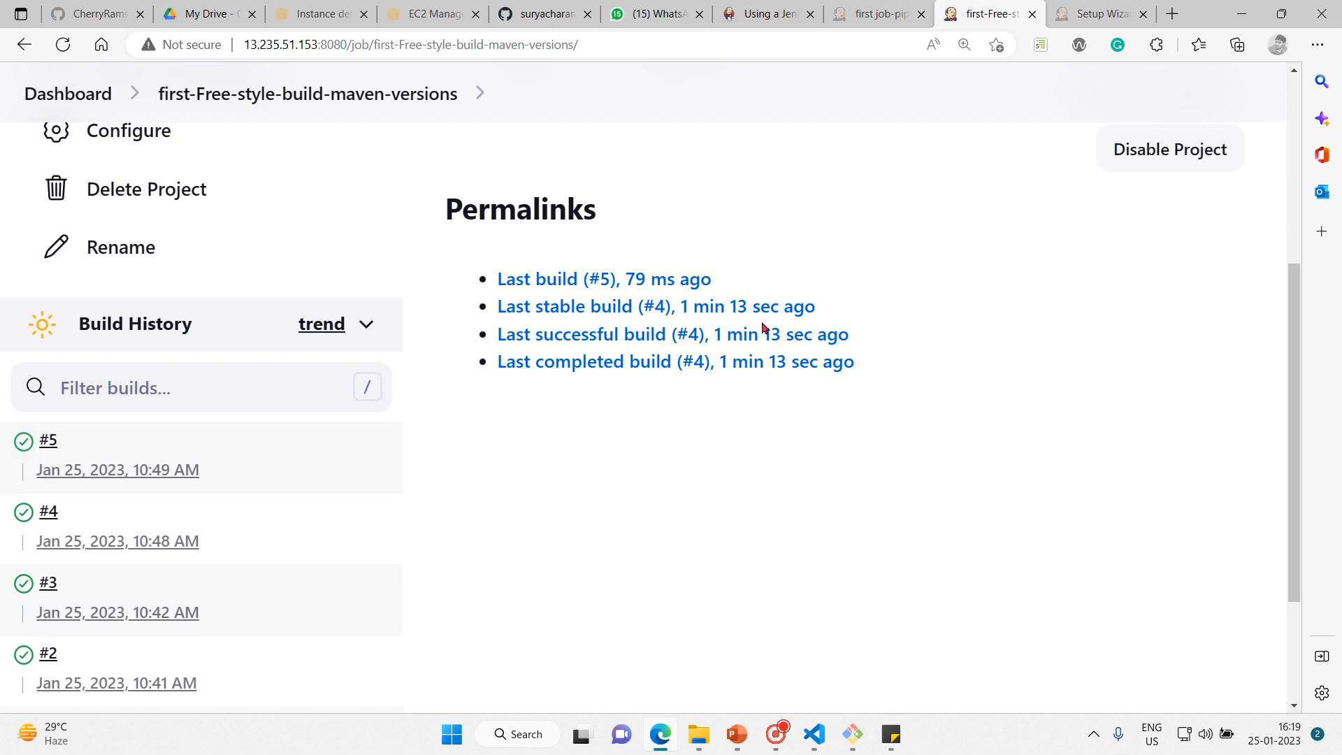
click(47, 440)
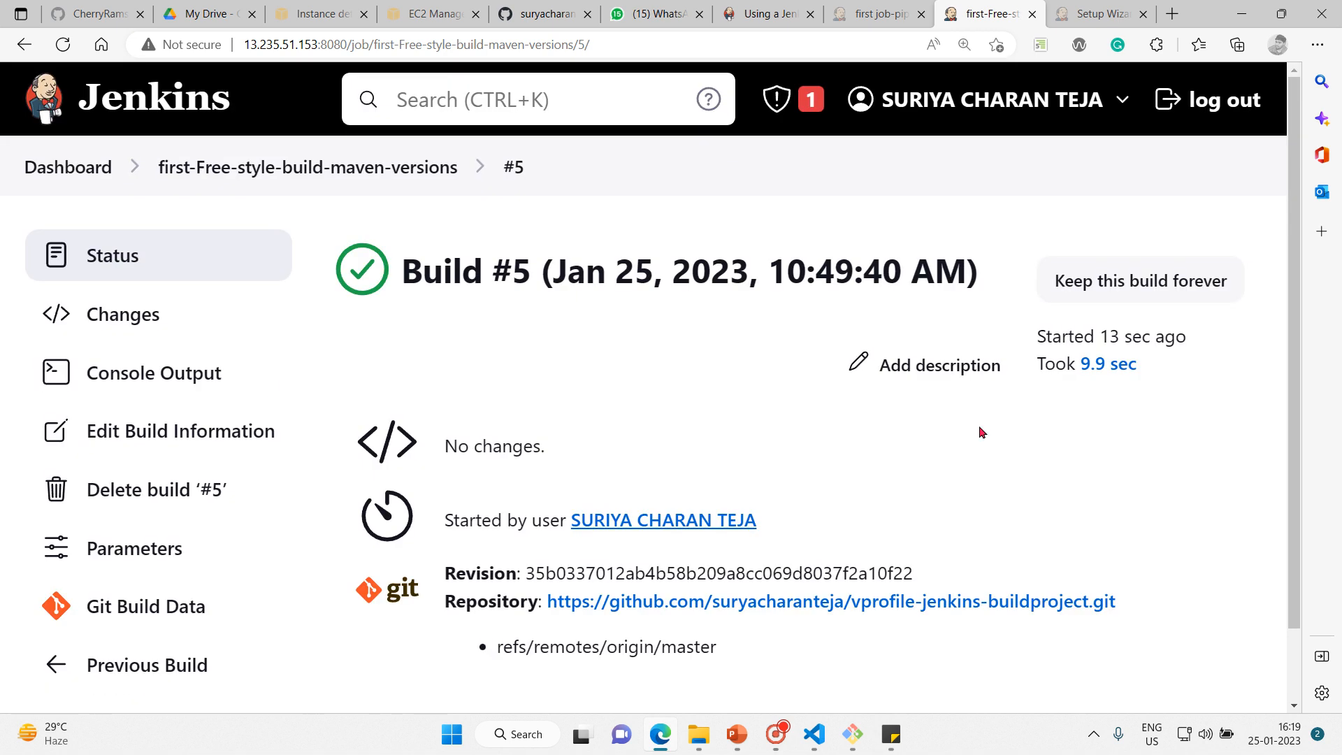
click(112, 371)
drag(1294, 98, 1321, 720)
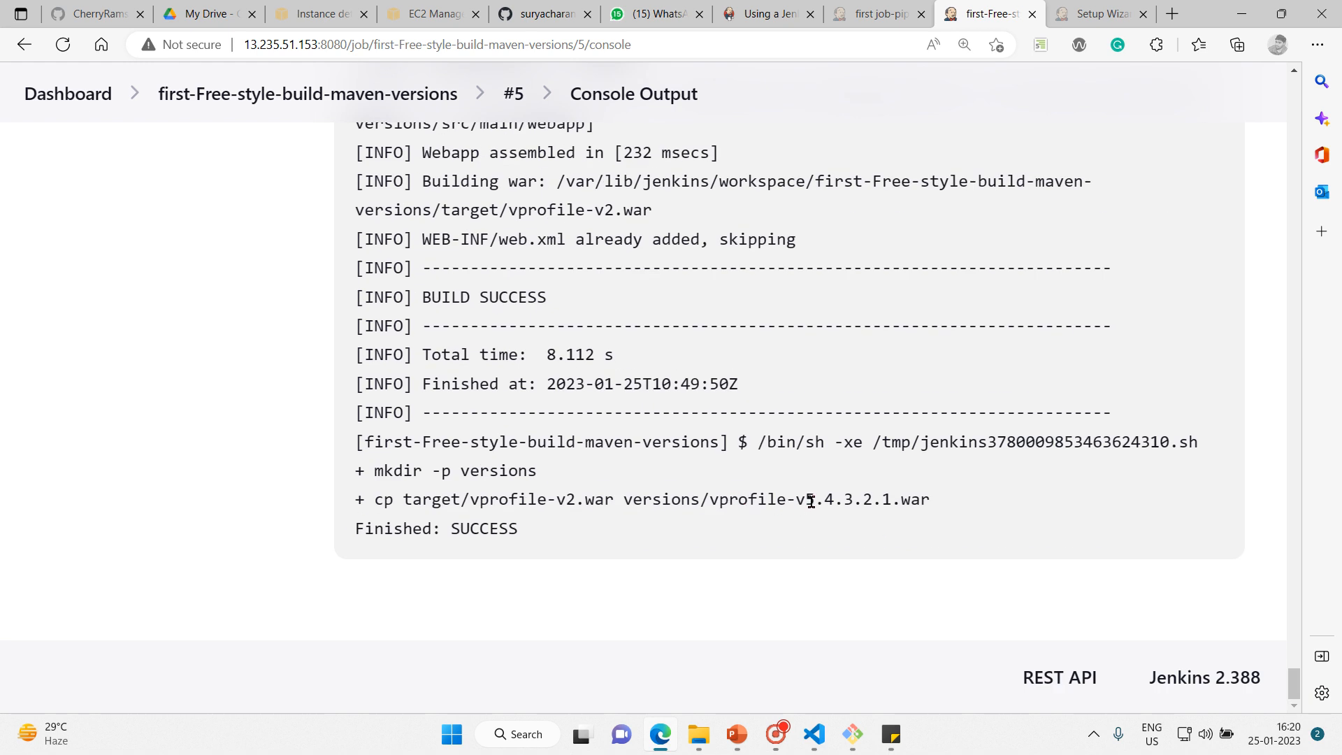
drag(807, 502, 890, 501)
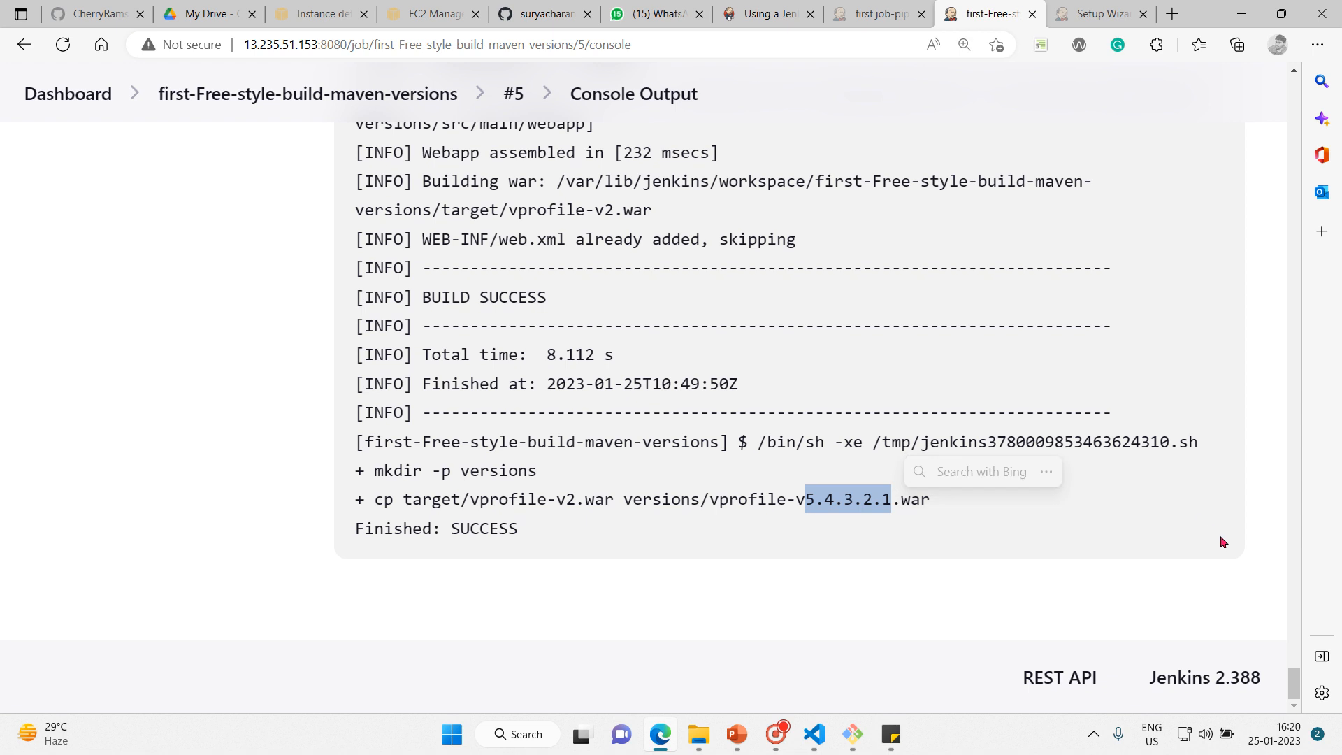
drag(1294, 684, 1240, 73)
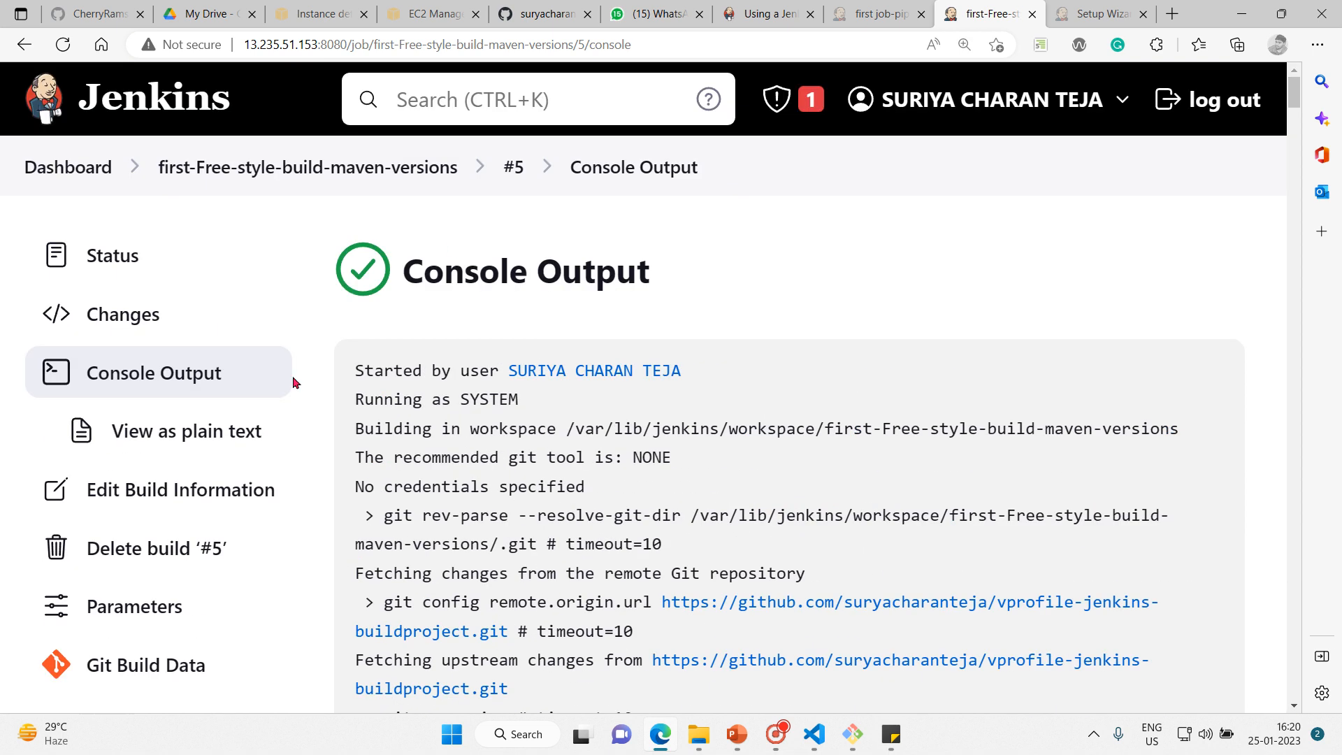
Open the versions folder in the first-Free-style-build-maven-versions workspace to check the war file from build #5.
click(262, 171)
click(142, 376)
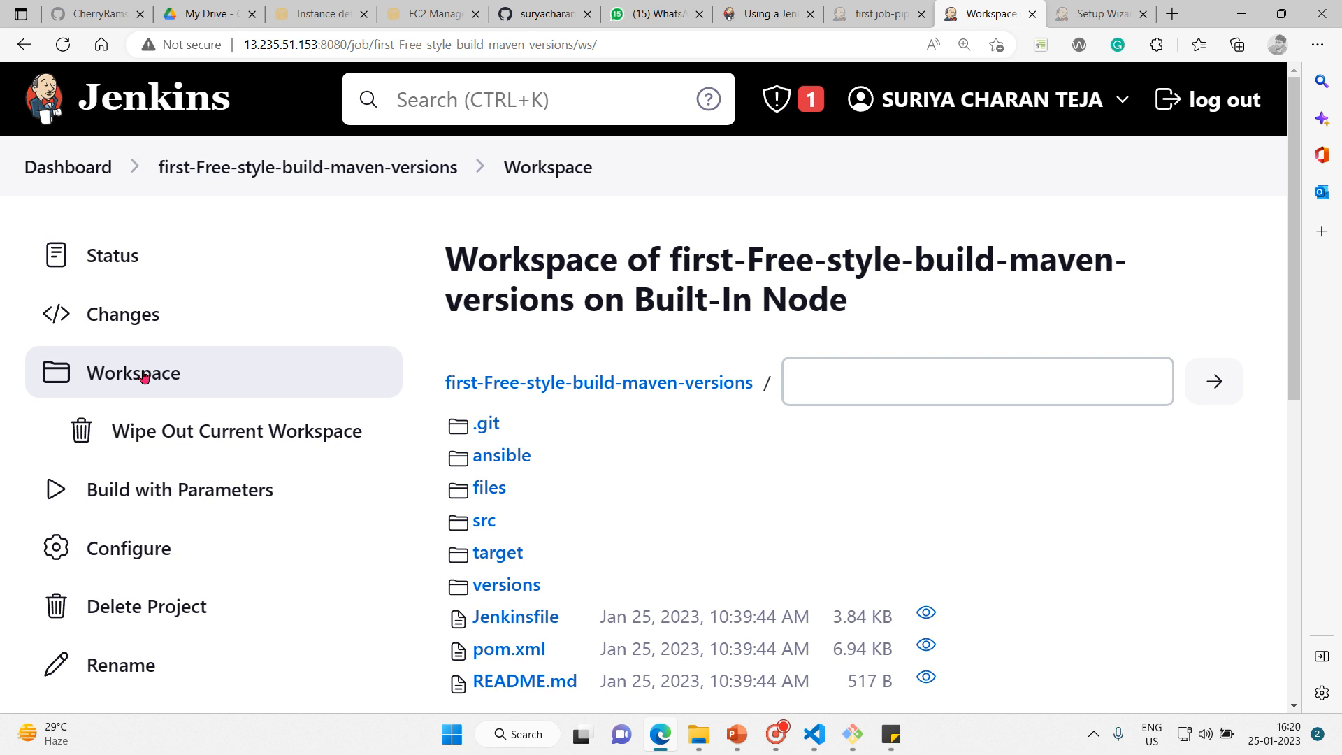
drag(1292, 217, 1315, 343)
click(518, 329)
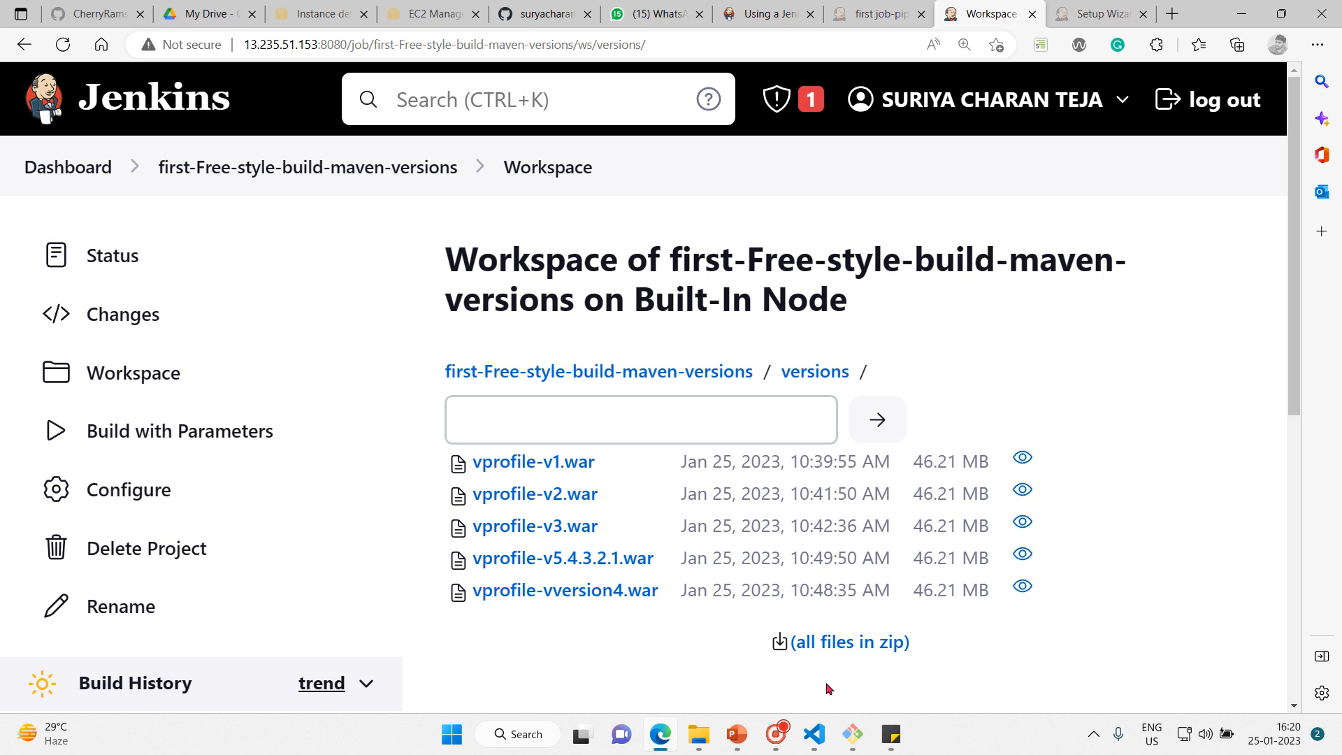
Switch to Sticky Notes, strike through the "versioning using parameter" line and highlight the "versioning using plugin" line.
mouse_move(844, 745)
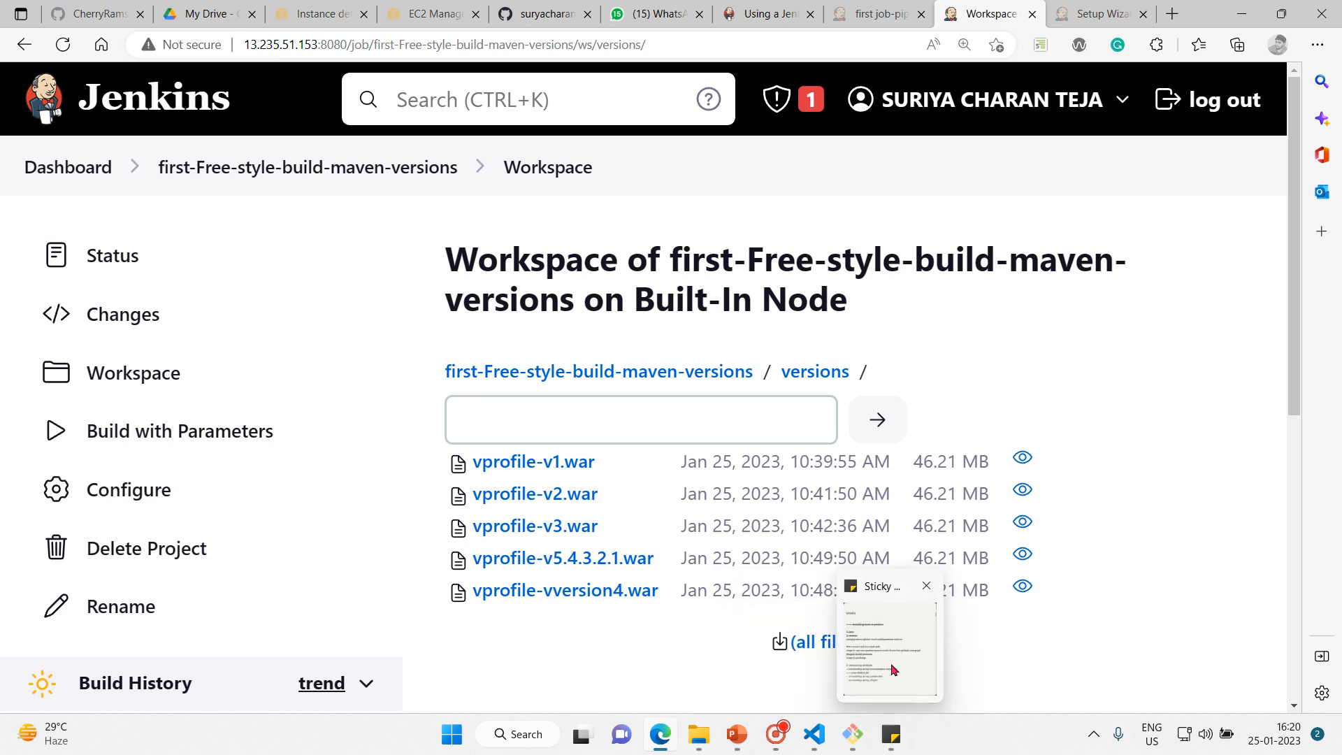
click(898, 588)
triple_click(913, 447)
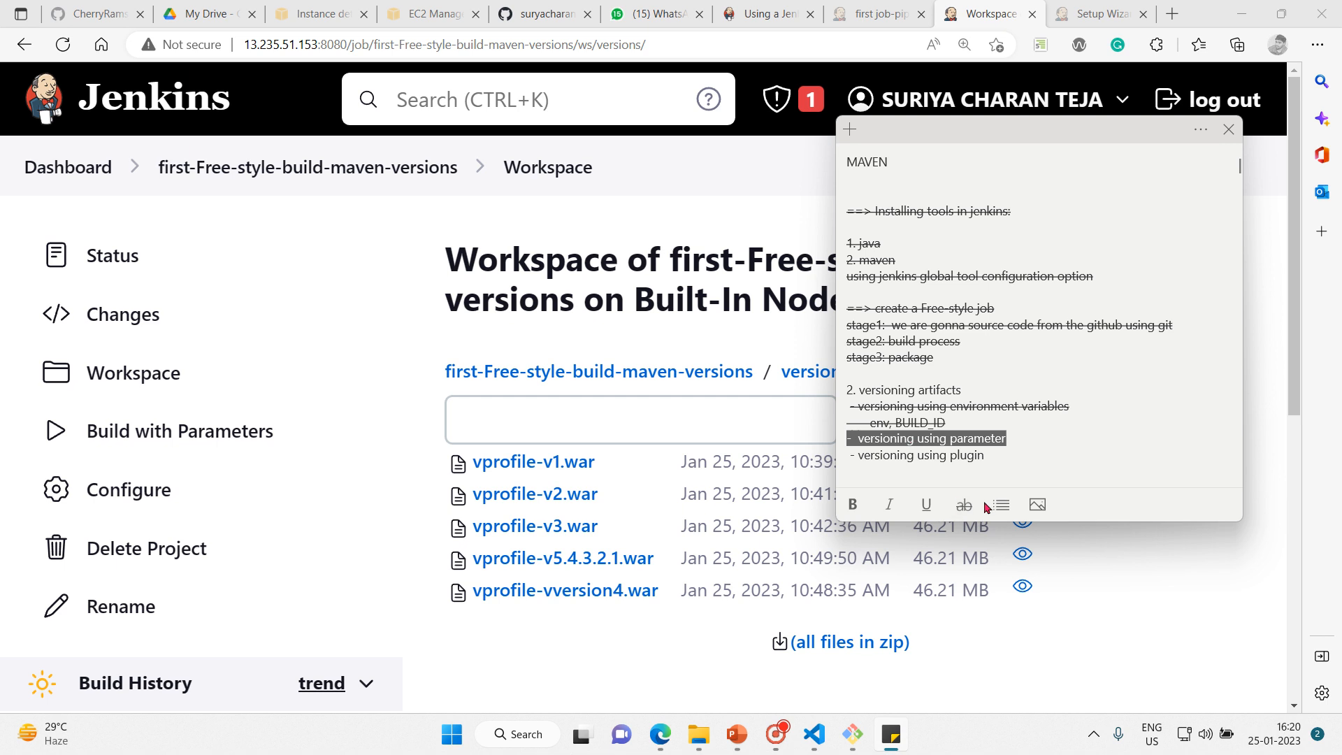
click(964, 505)
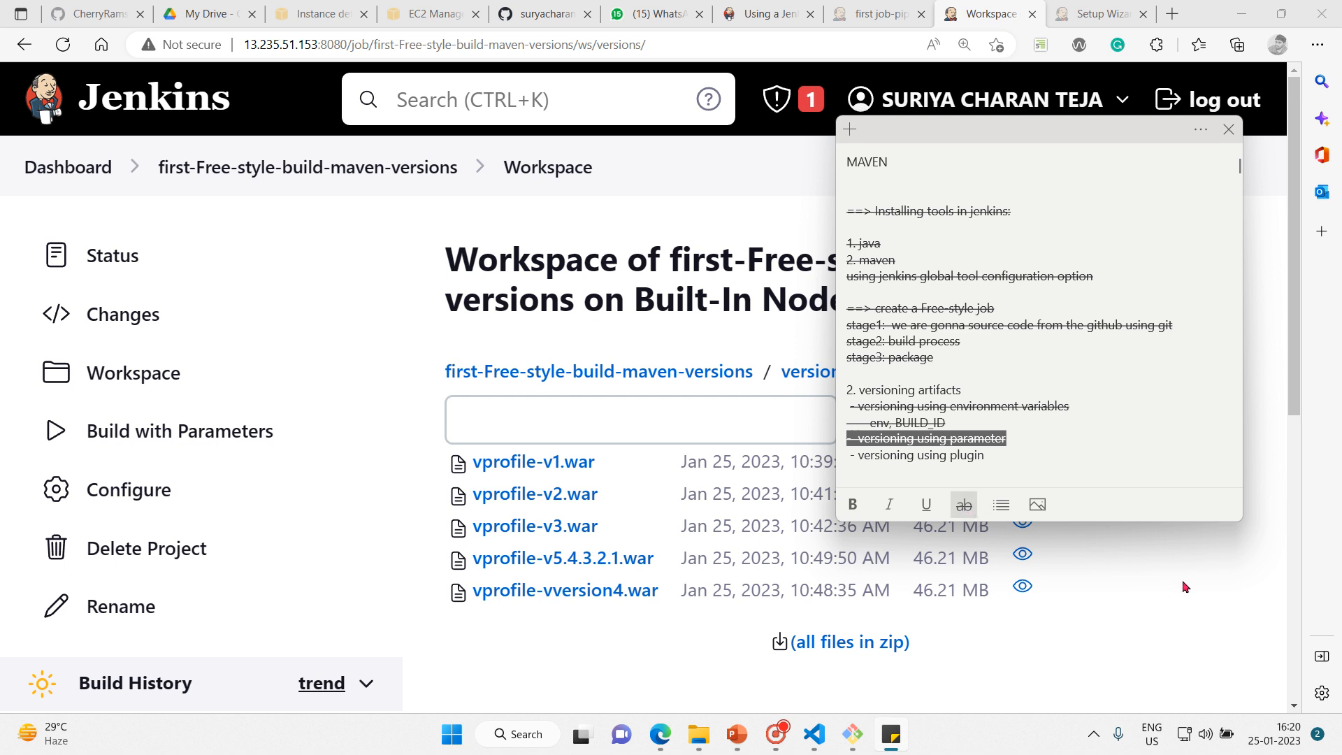
key(Down)
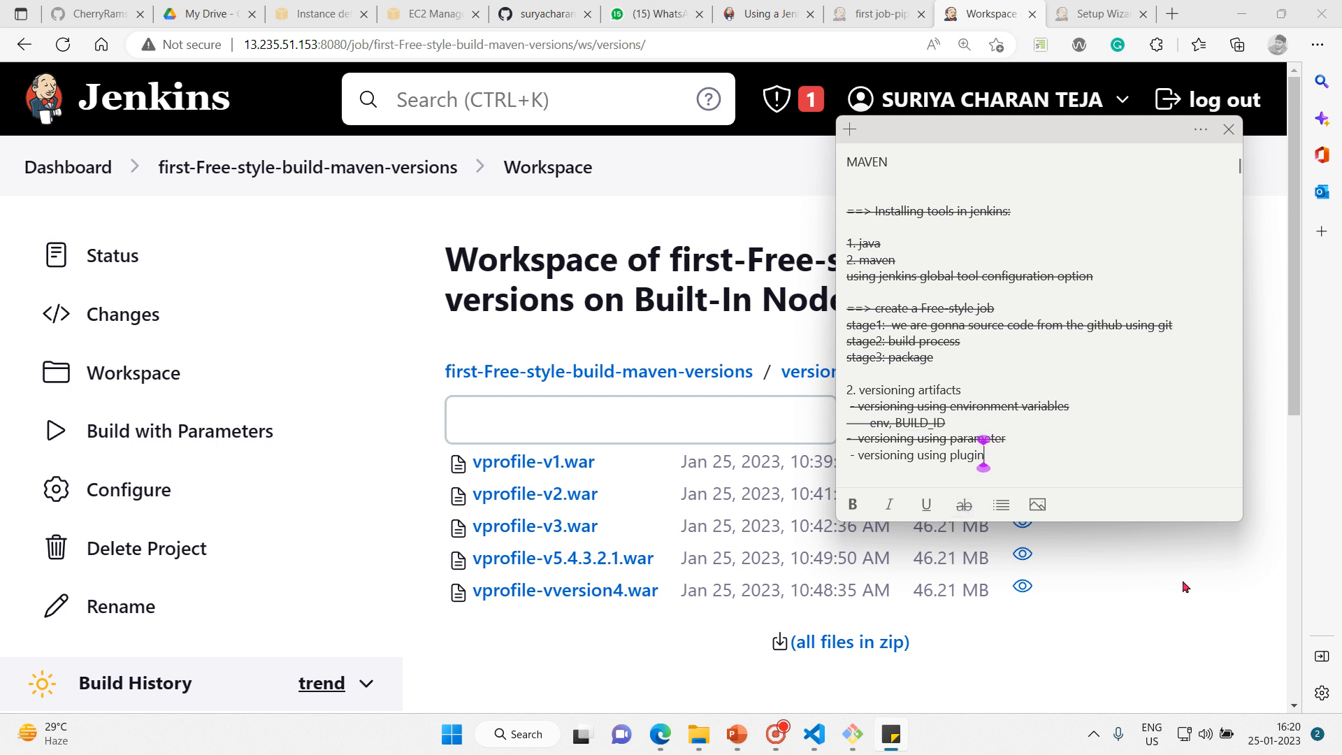
key(Home)
key(shift+End)
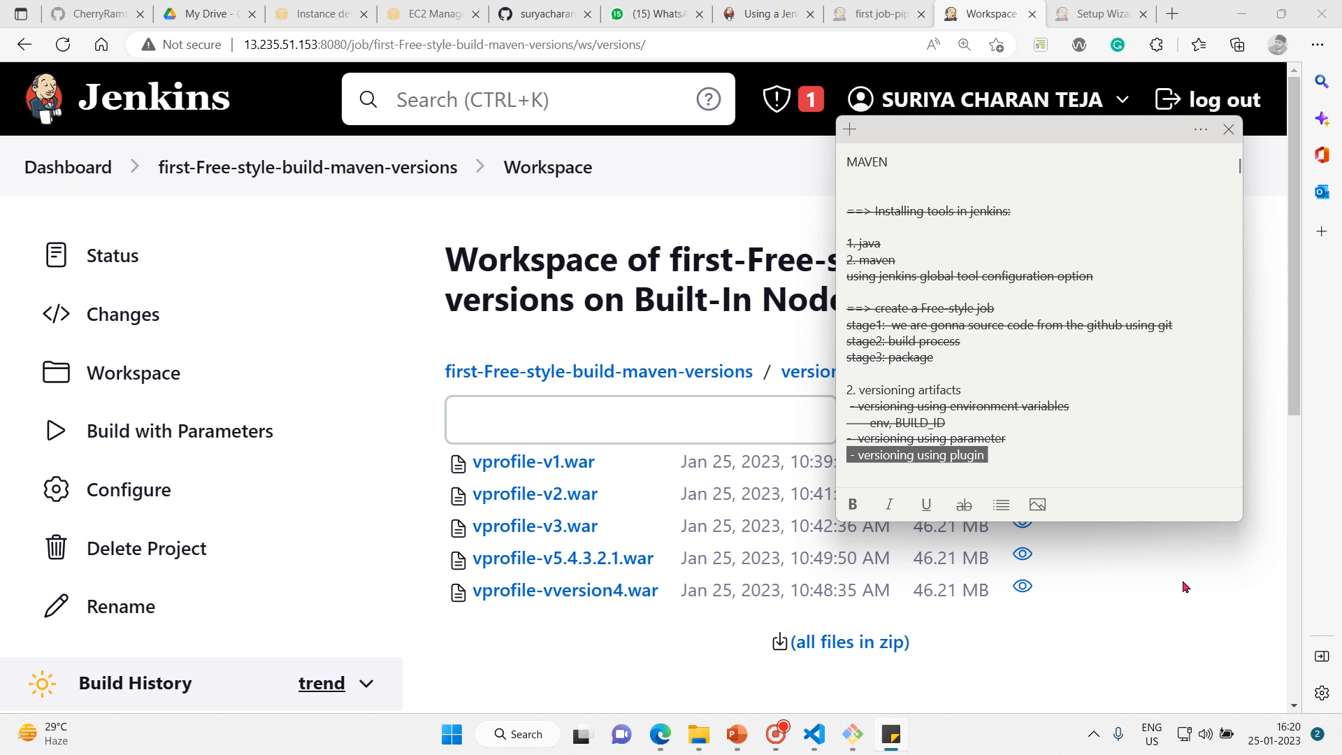
Return to Jenkins, open the plugin manager's list of available plugins and search it for "ZenTim".
click(69, 170)
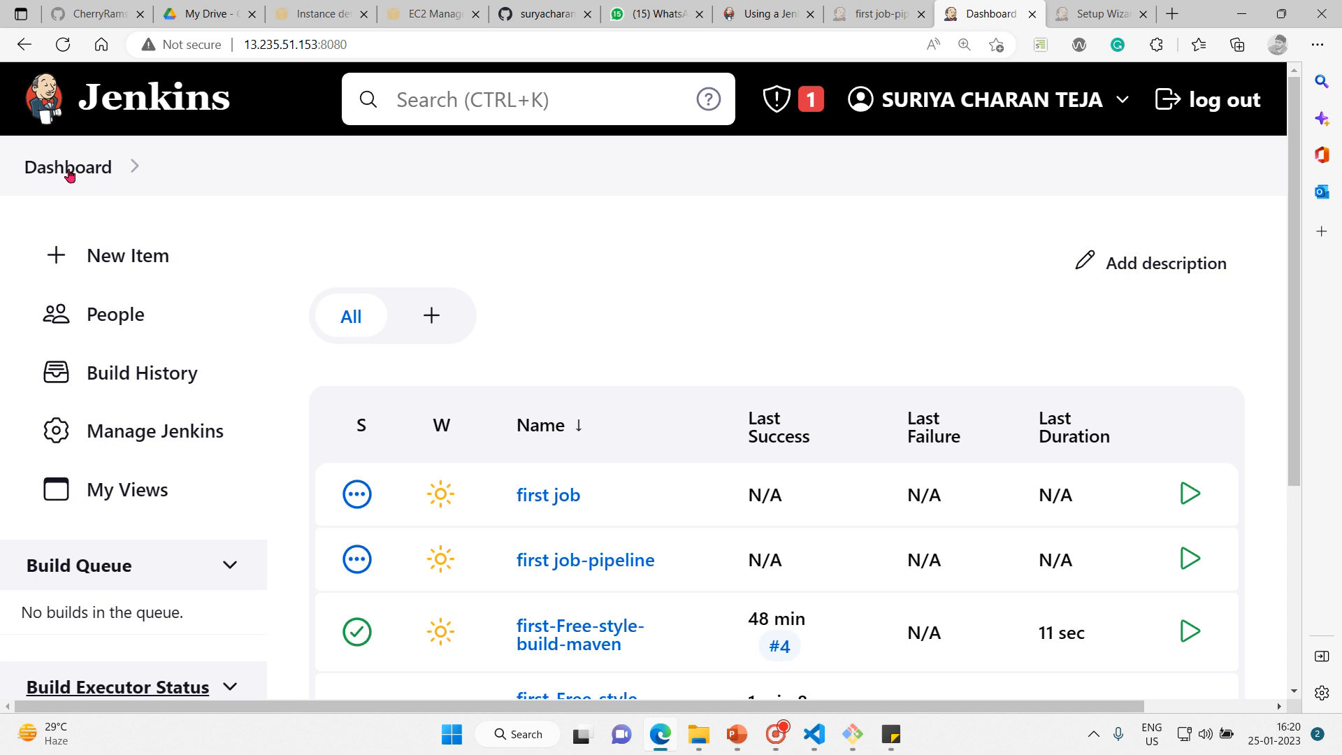
click(160, 431)
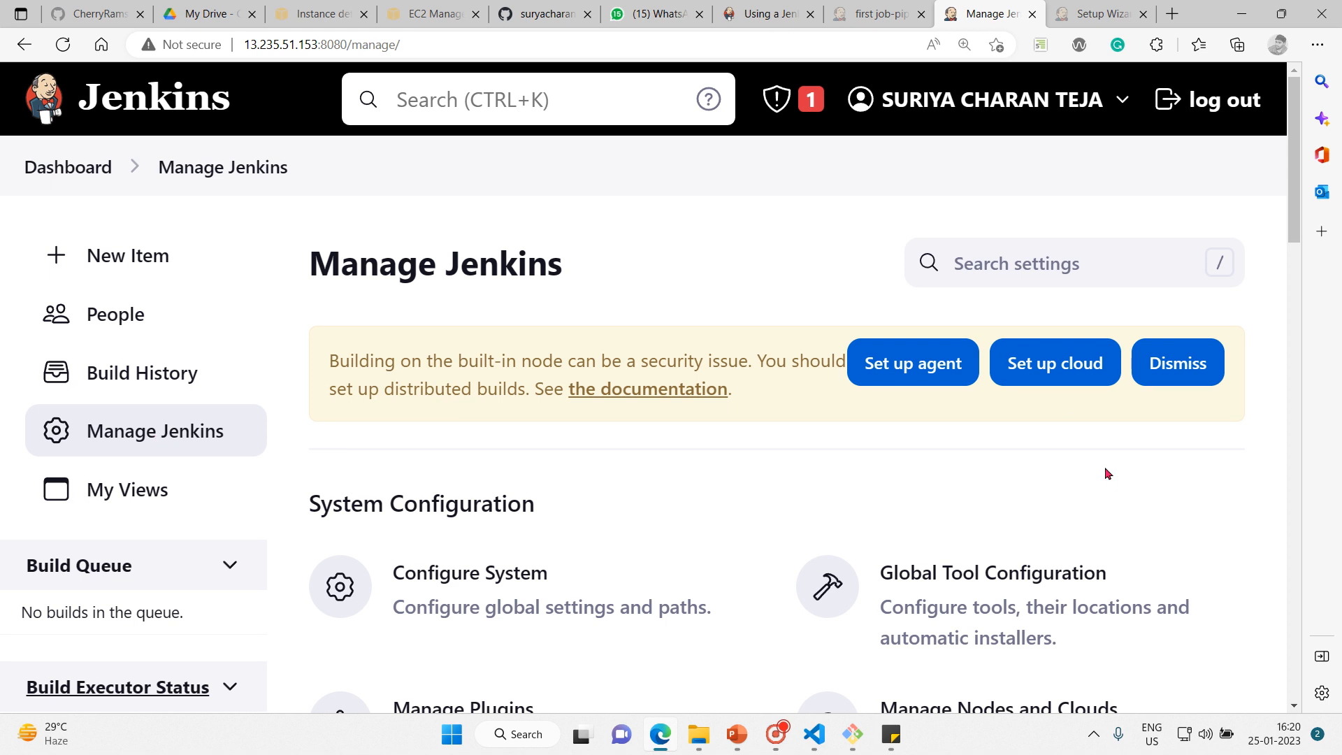
scroll(1108, 477, down, 2)
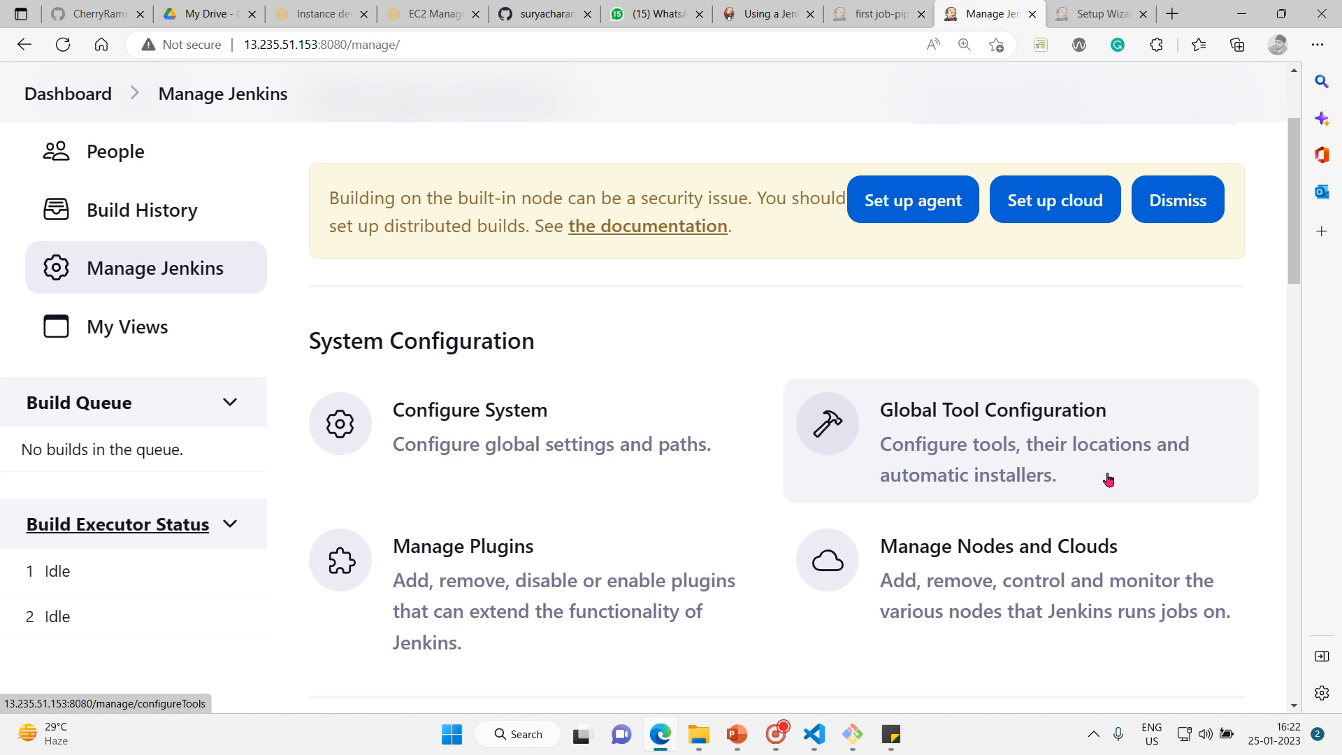
click(446, 569)
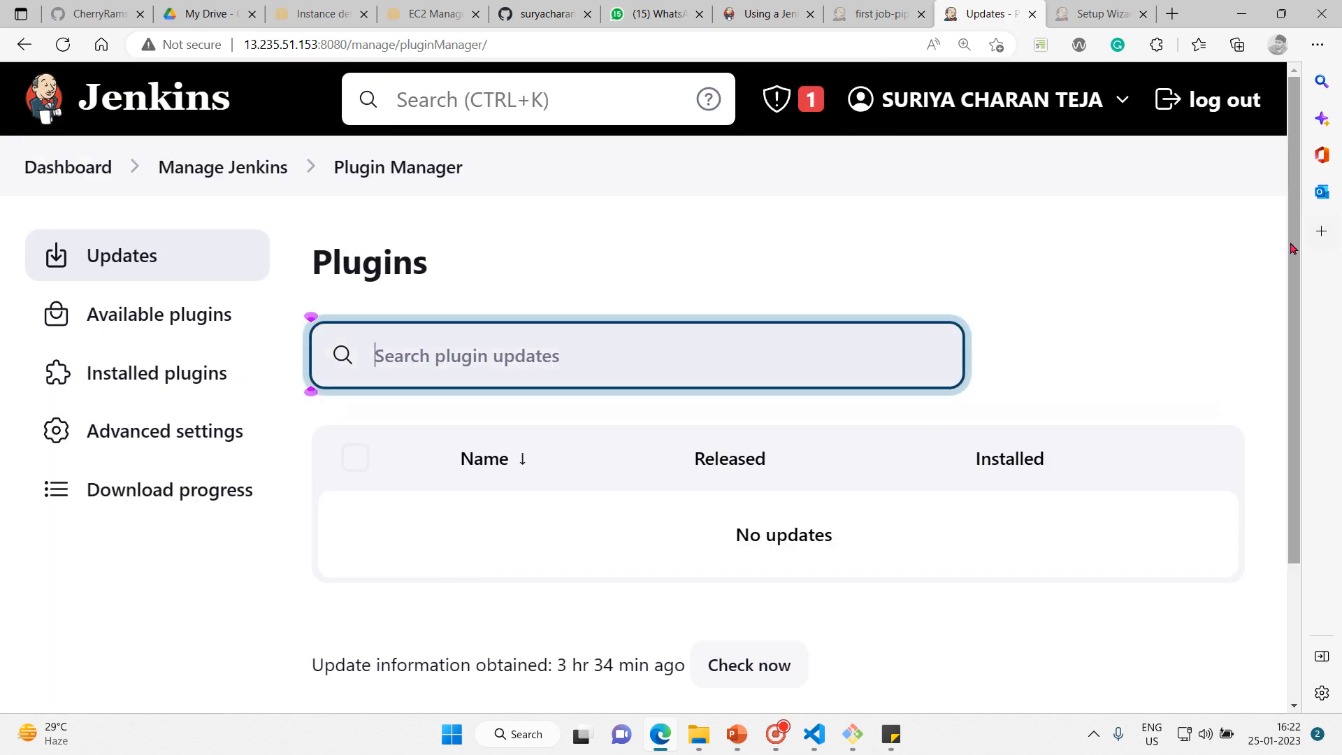
scroll(1202, 301, down, 1)
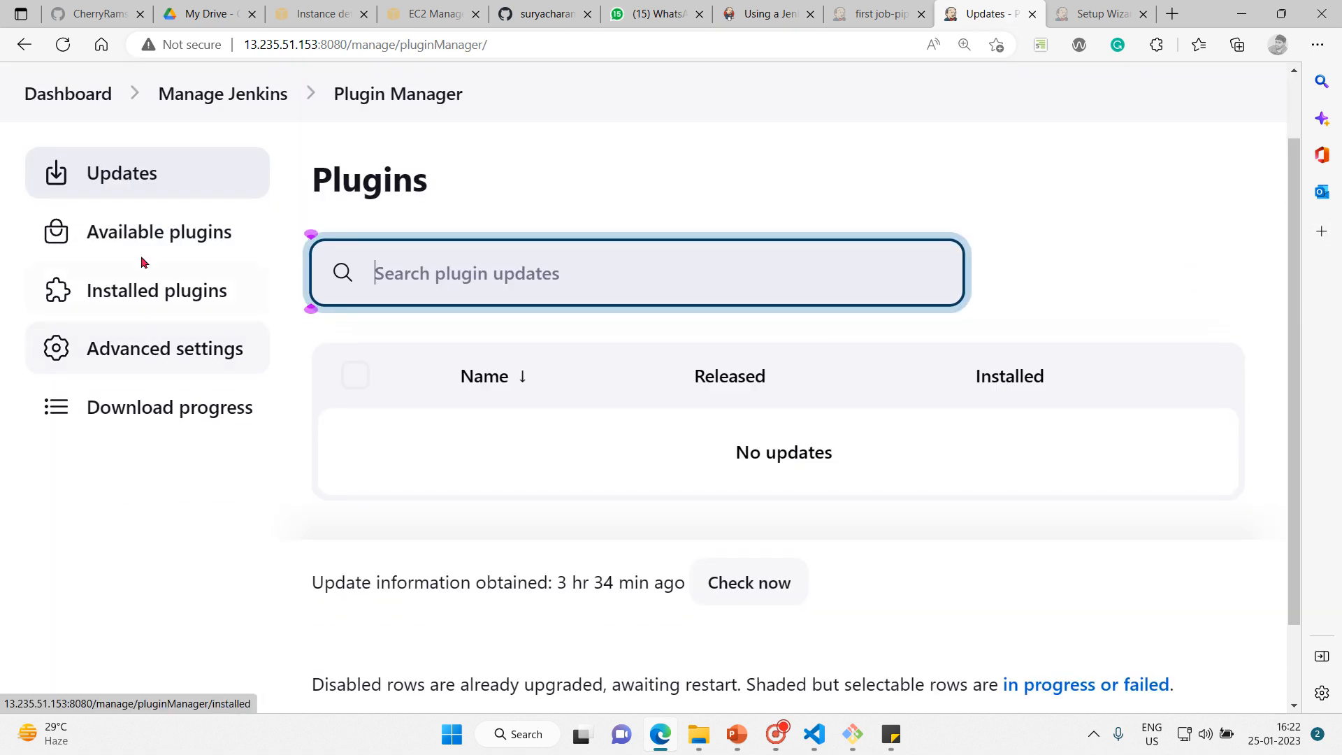
click(126, 225)
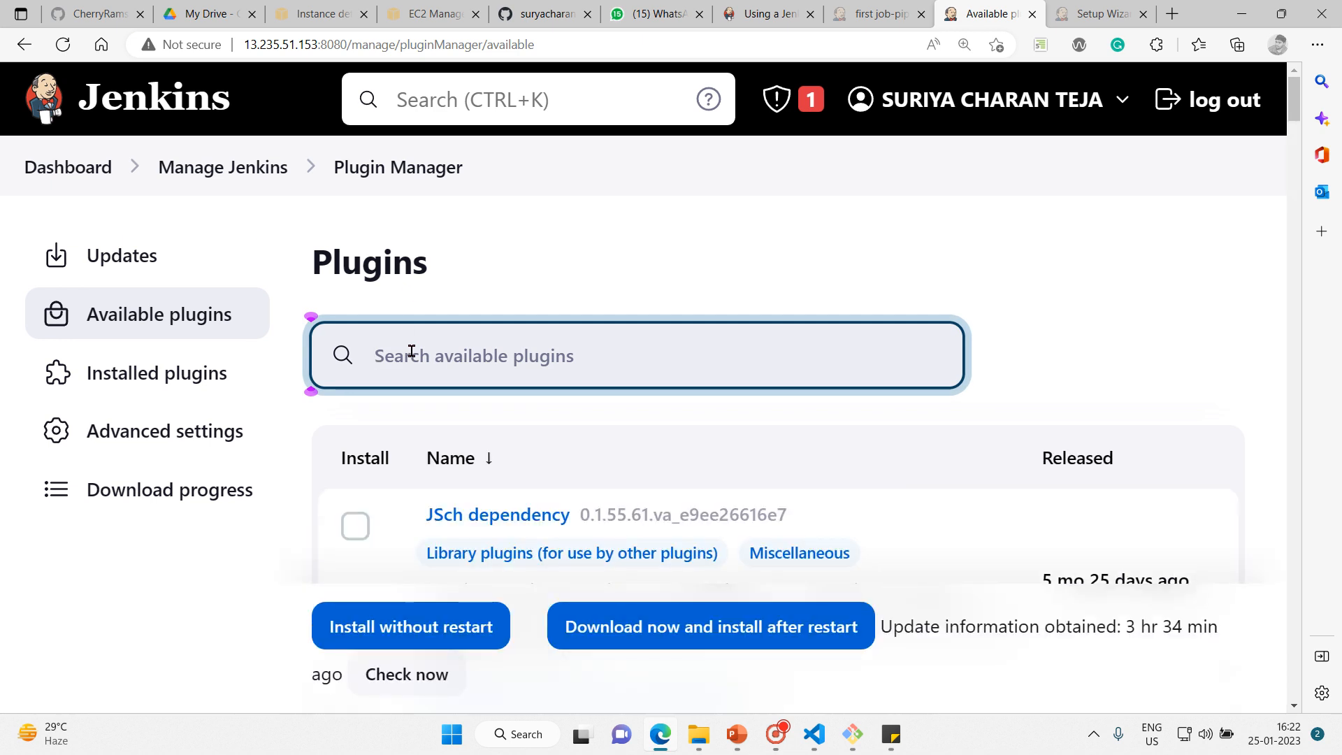
text(Zen)
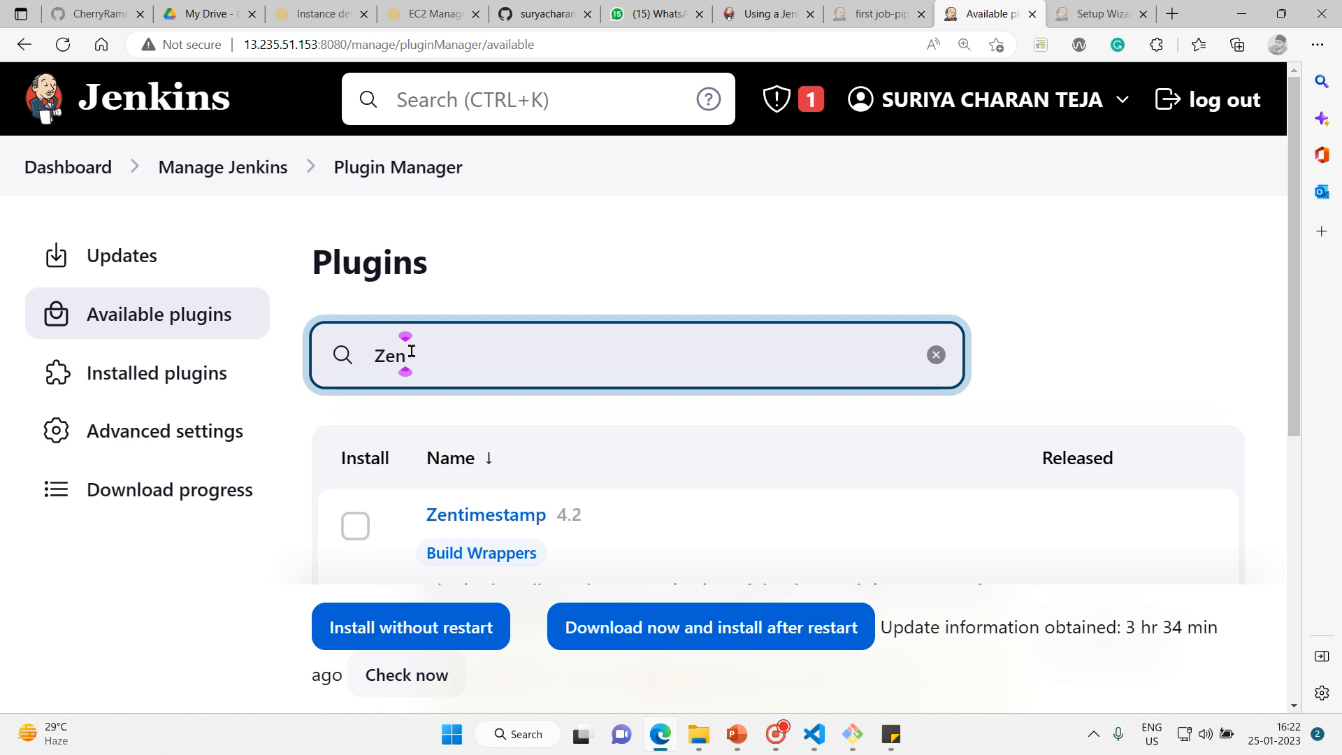
text(Tim)
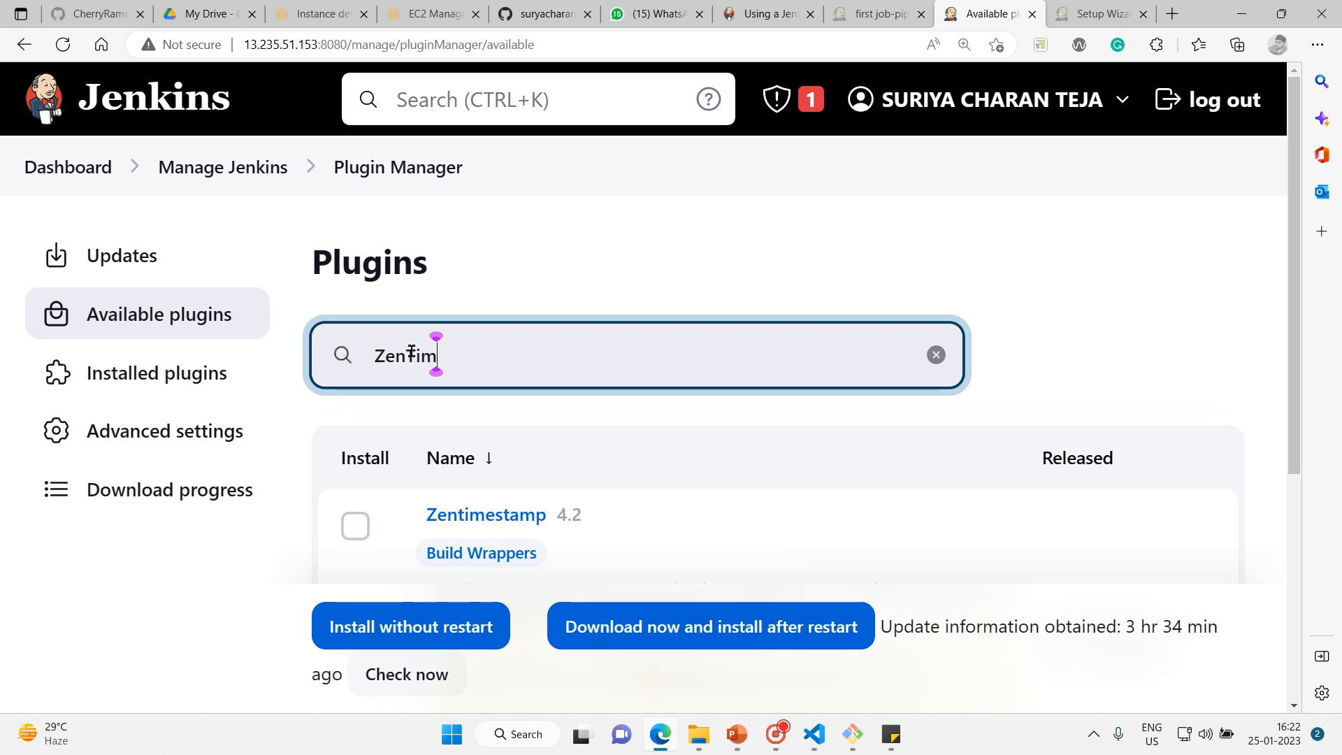
Install the Zentimestamp plugin without a restart and check its entry in the download progress.
drag(1295, 372, 1321, 515)
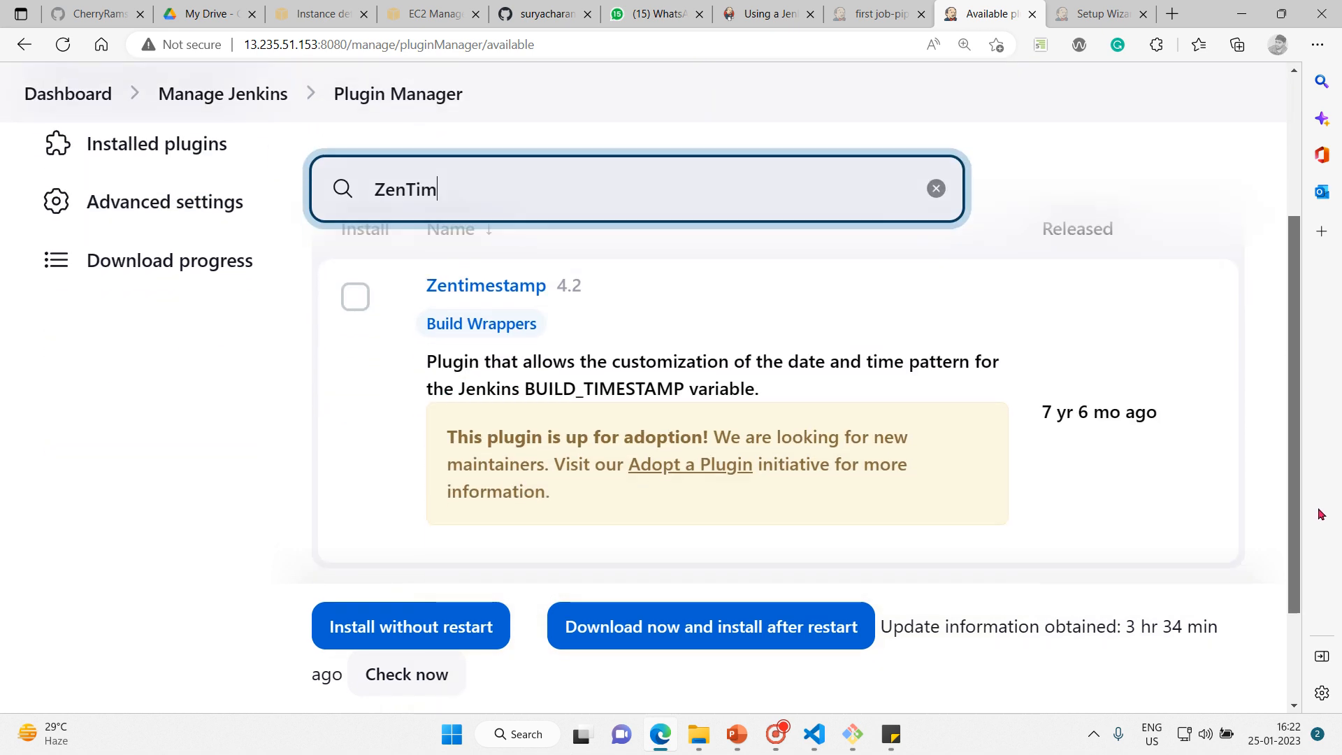
click(354, 305)
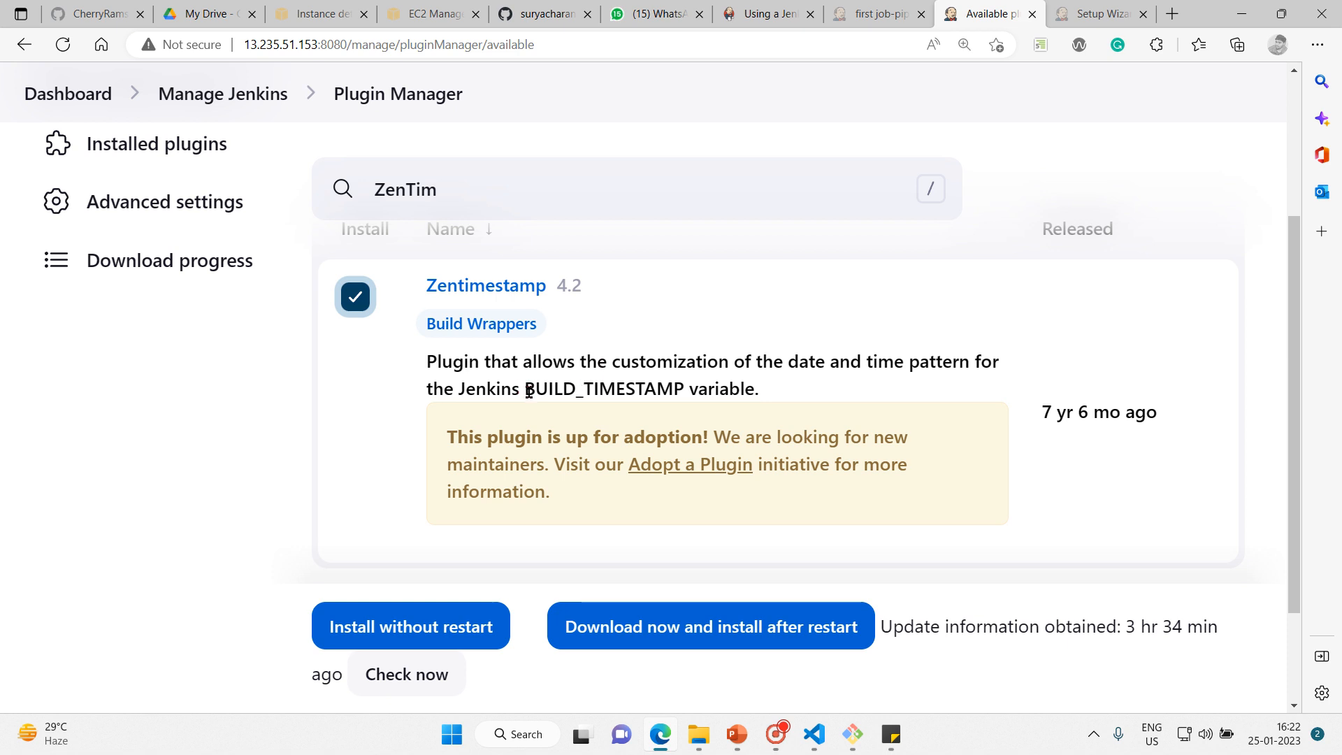
drag(525, 389, 680, 392)
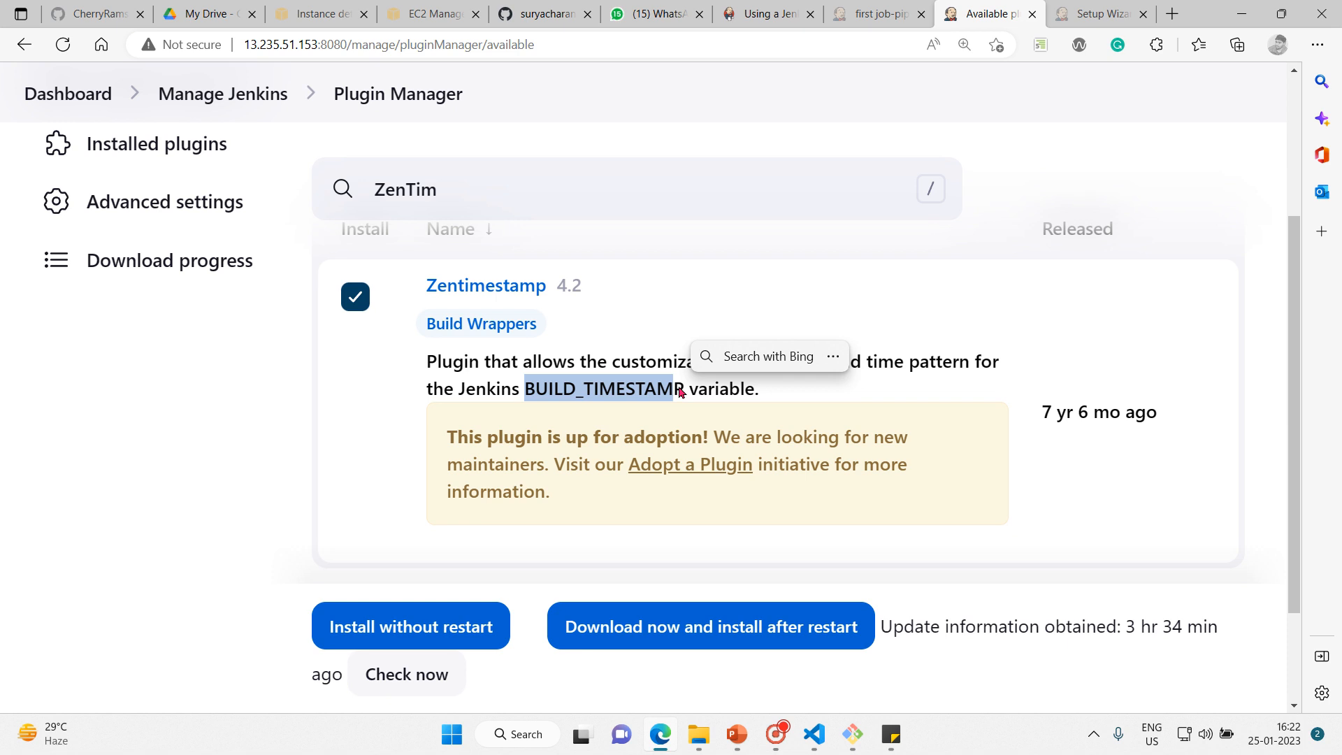
click(452, 624)
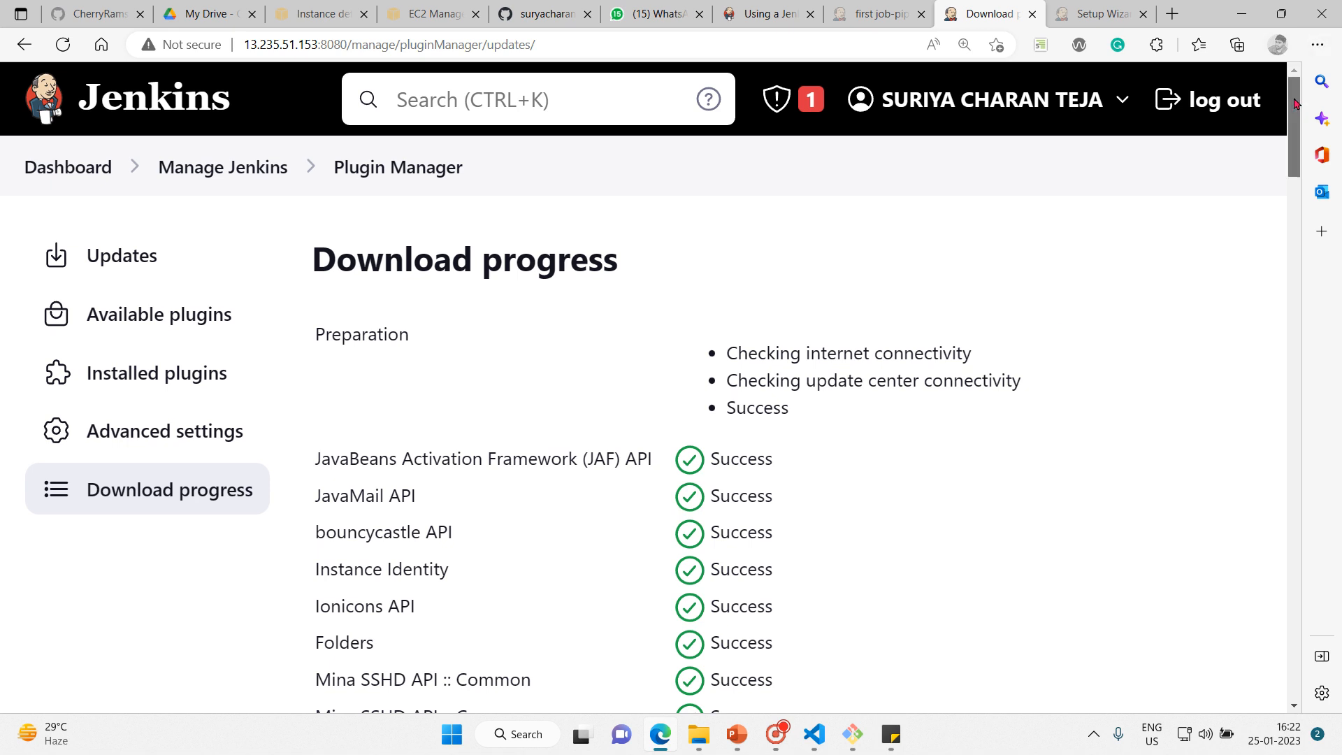
drag(1294, 101, 1255, 681)
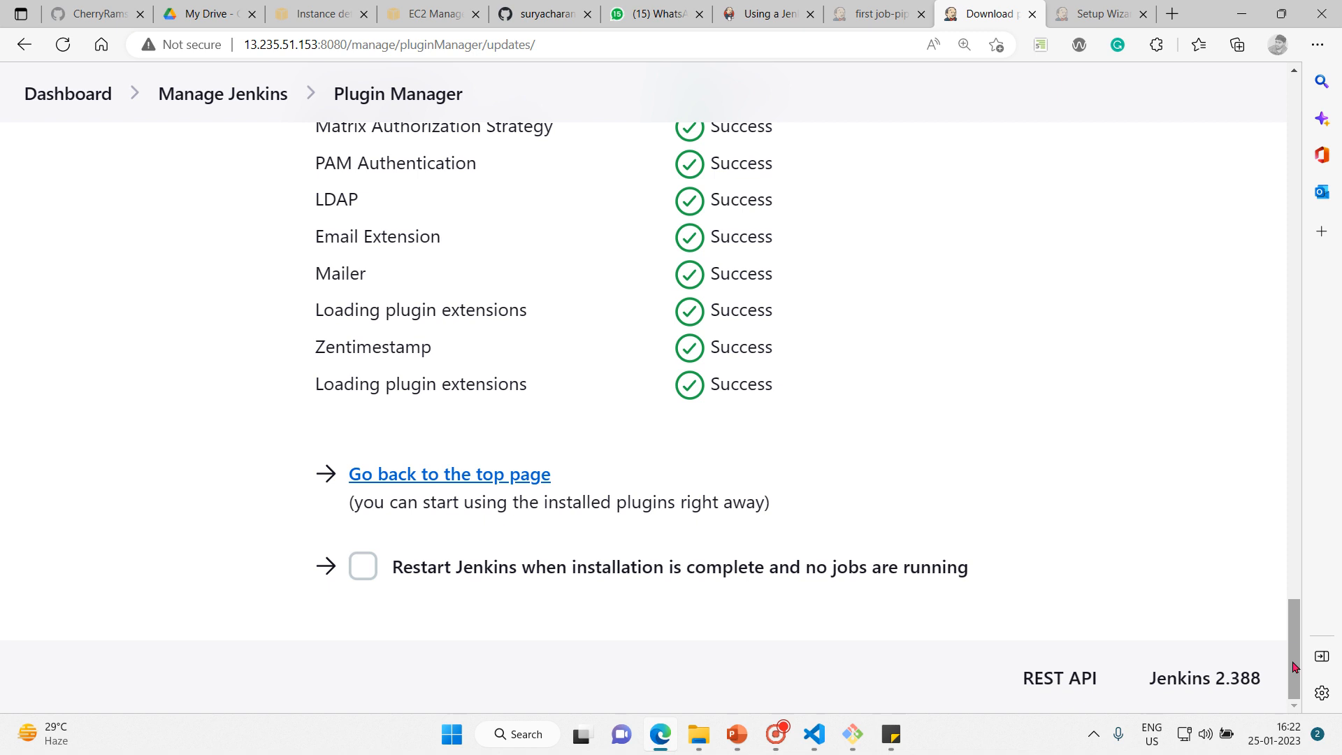
drag(1297, 667, 1290, 108)
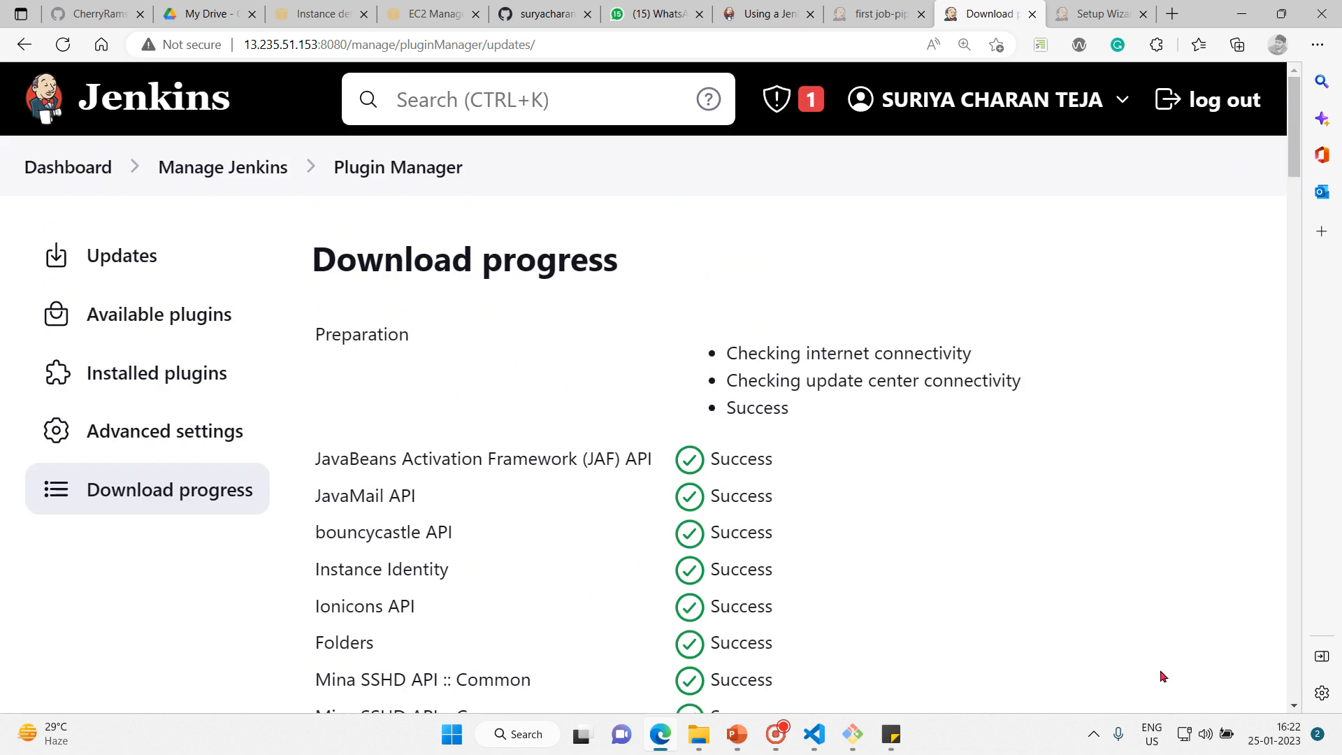
Go back to the dashboard, open the build history of all jobs and examine its timeline and build list.
click(78, 176)
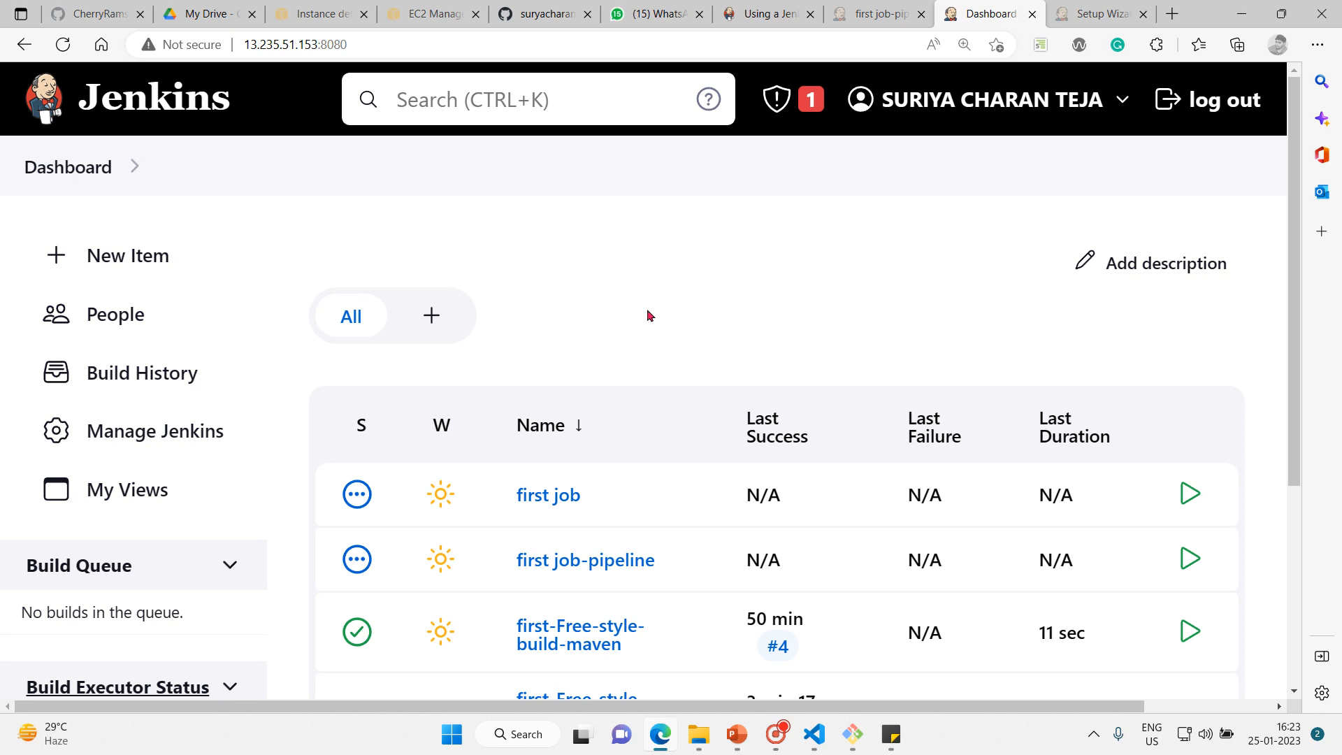
scroll(635, 276, right, 2)
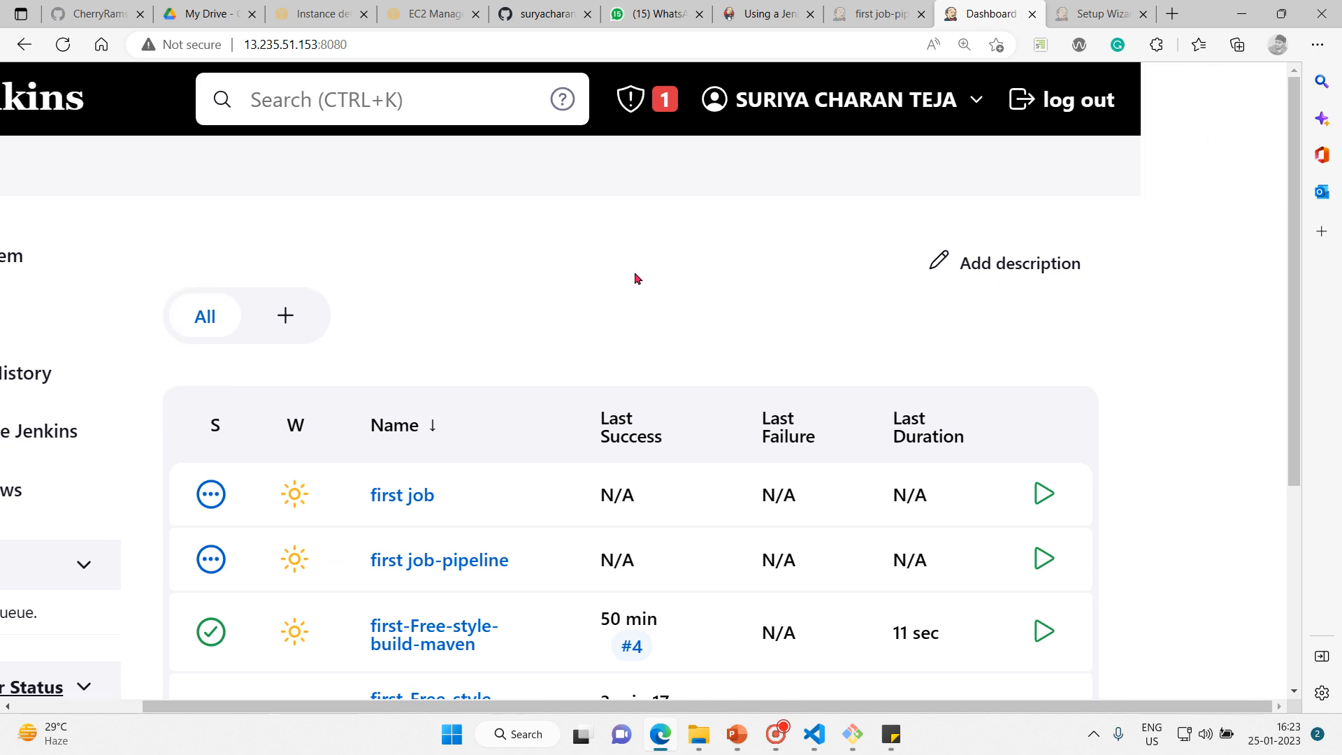
scroll(635, 274, left, 2)
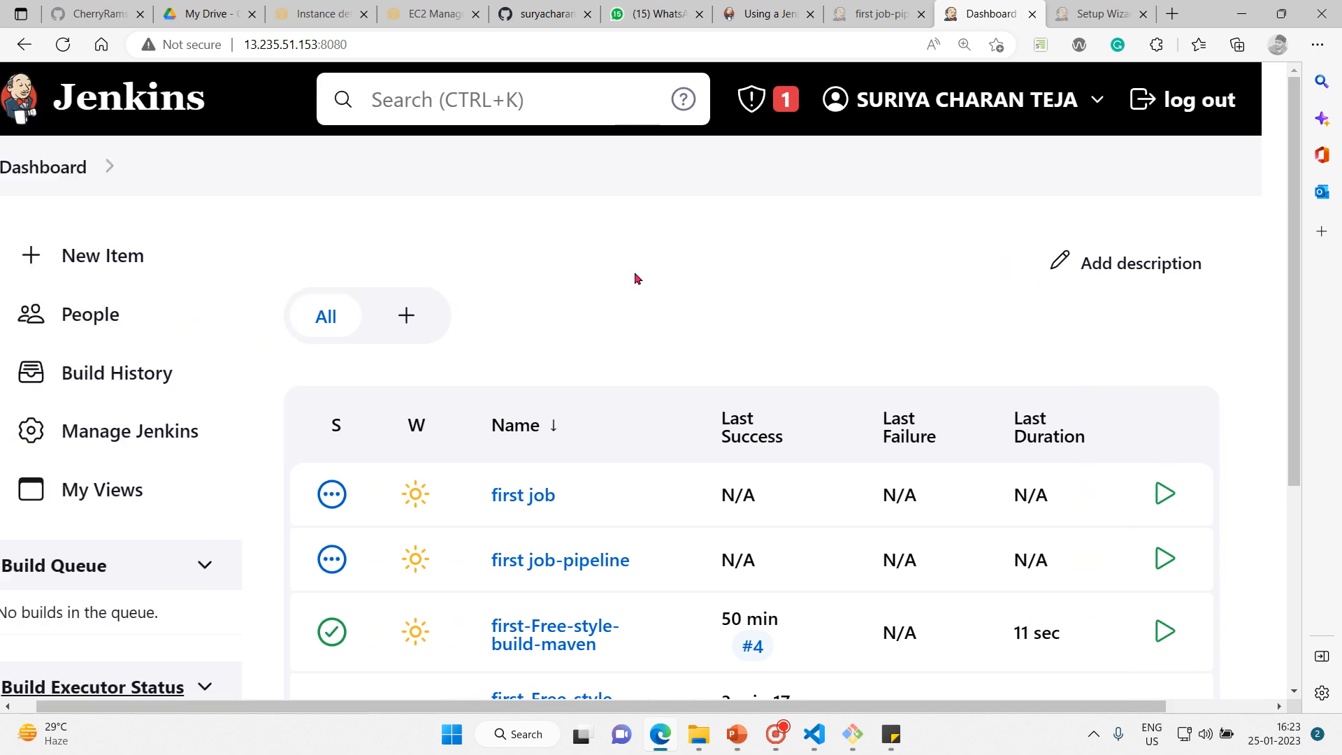
click(187, 360)
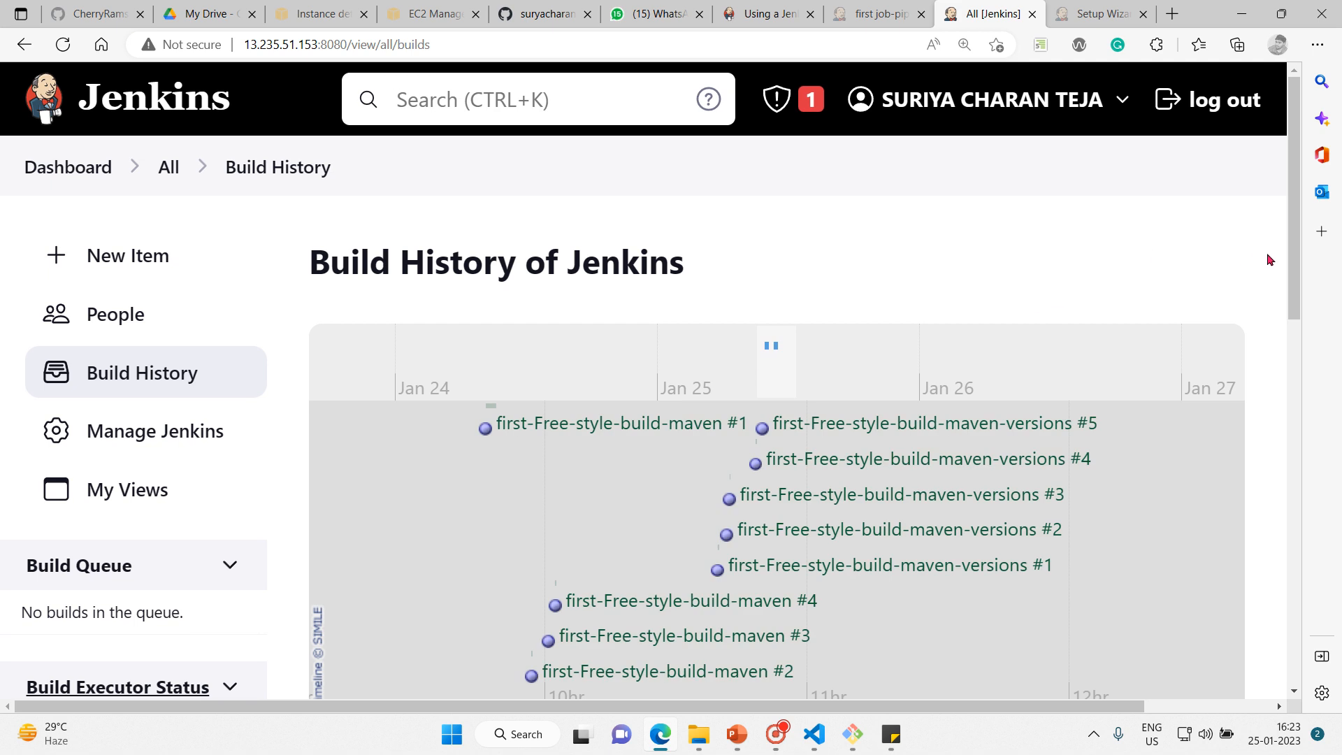
drag(1306, 253, 1299, 308)
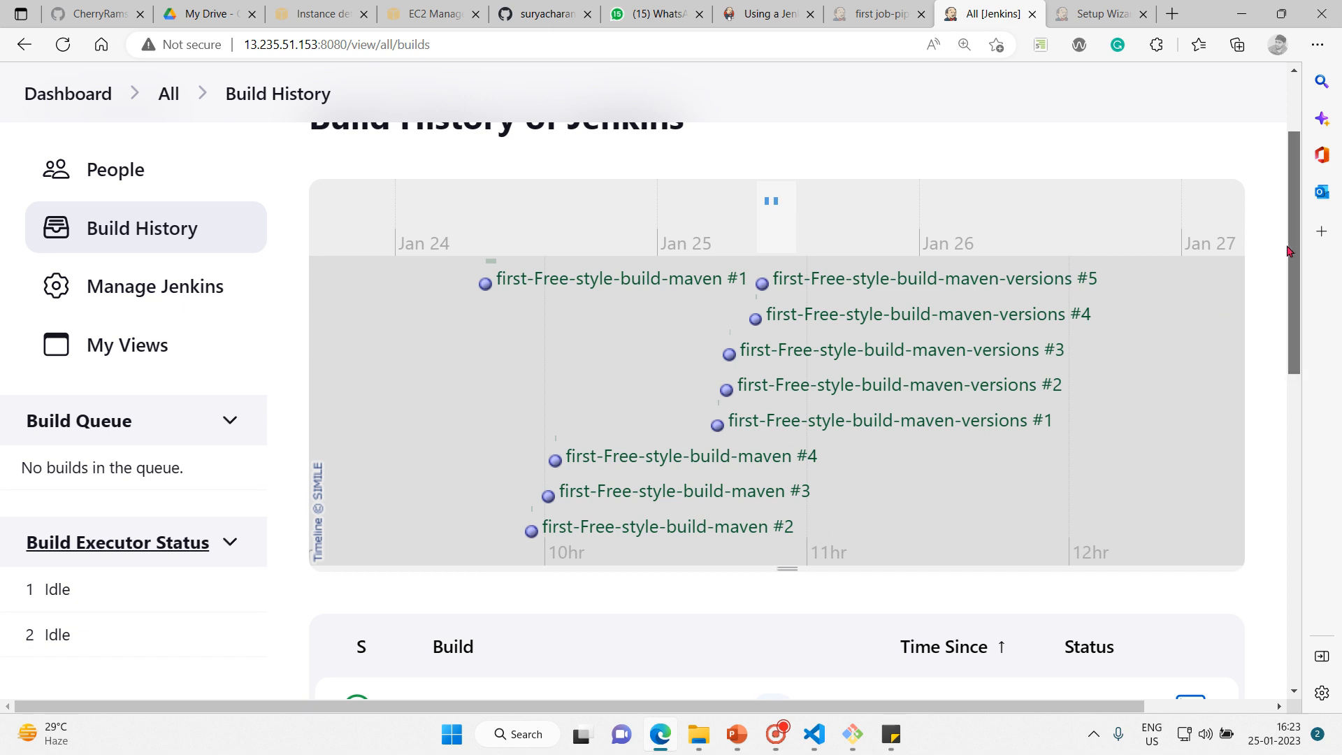
drag(1293, 251, 1305, 368)
scroll(1304, 368, down, 7)
scroll(1300, 384, up, 7)
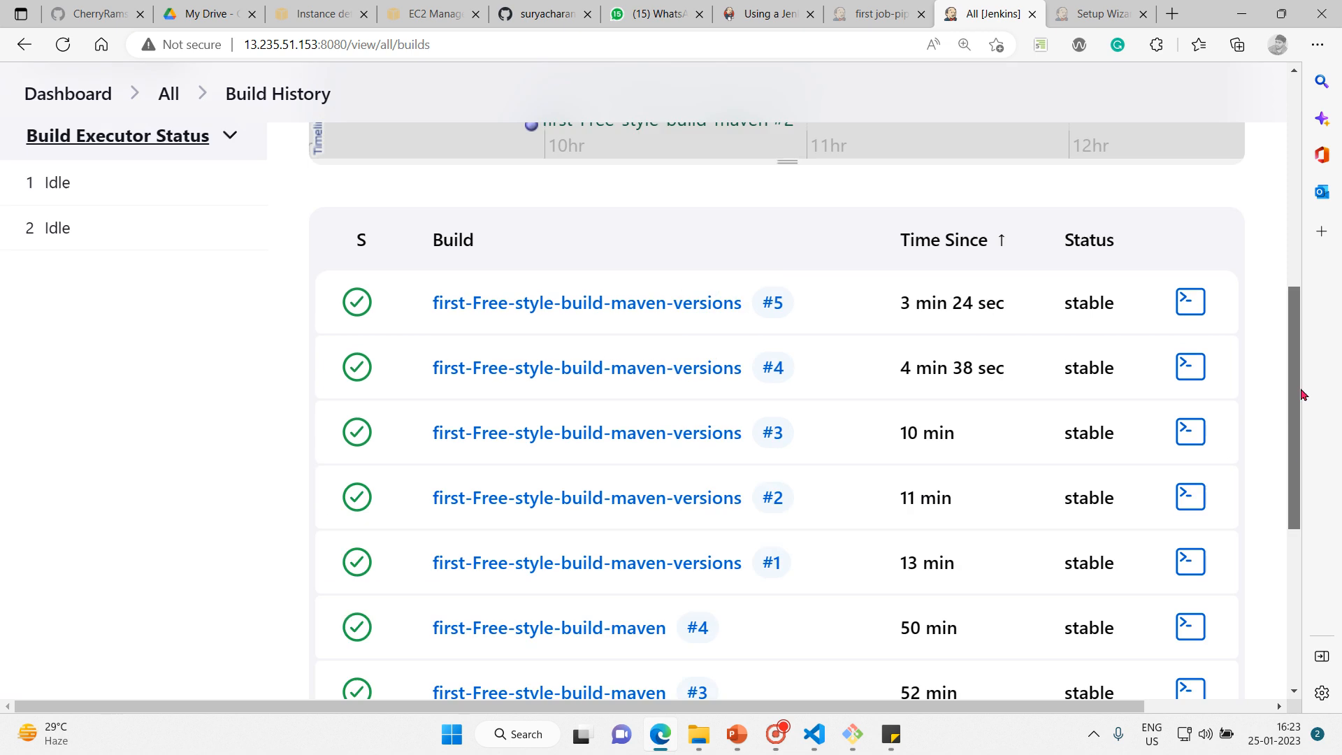
scroll(1305, 383, down, 2)
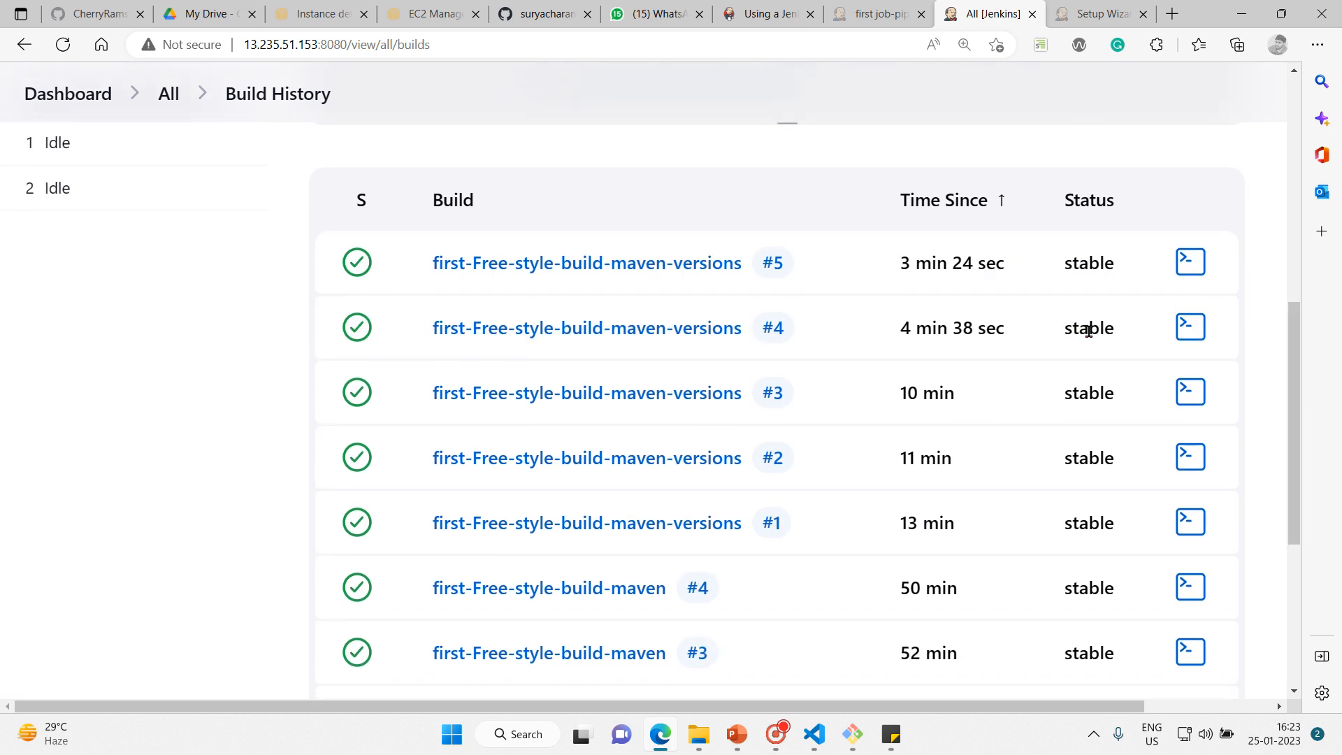
drag(1293, 378, 1298, 530)
scroll(1290, 503, up, 4)
scroll(1290, 519, down, 4)
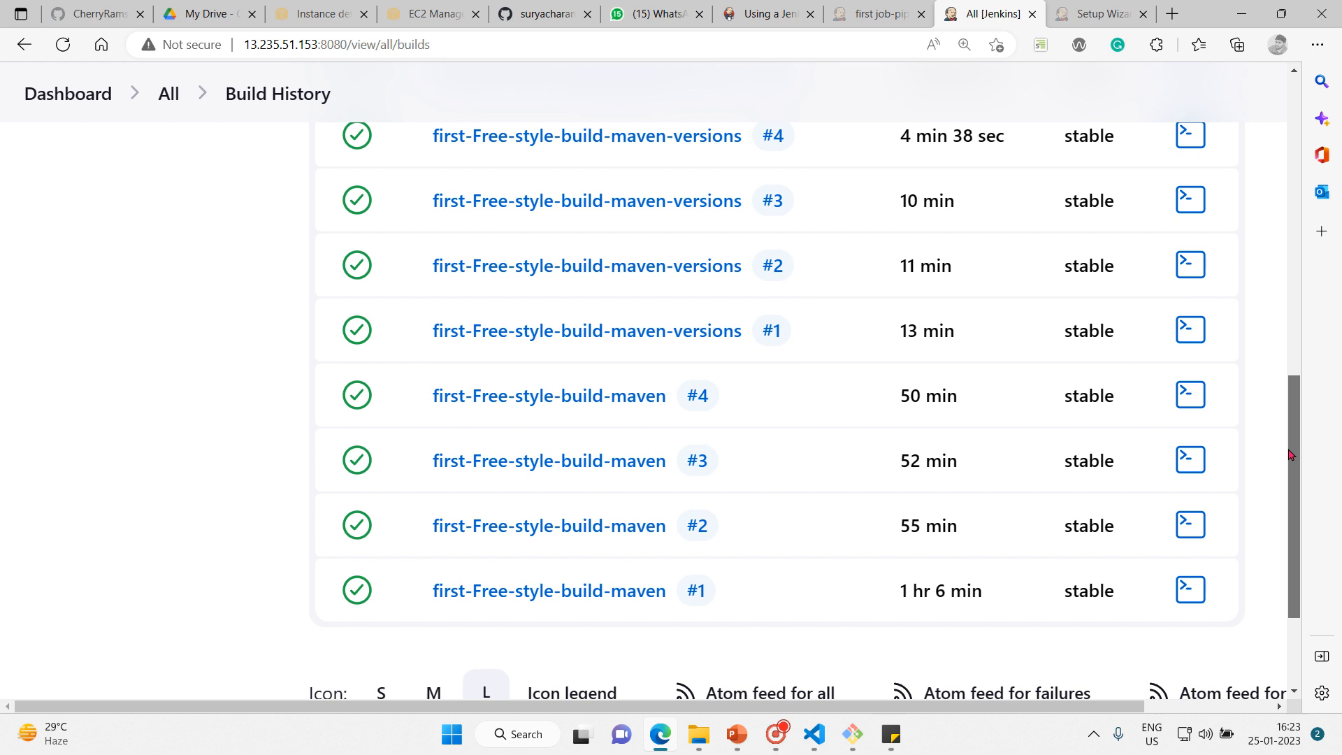
scroll(1222, 258, up, 10)
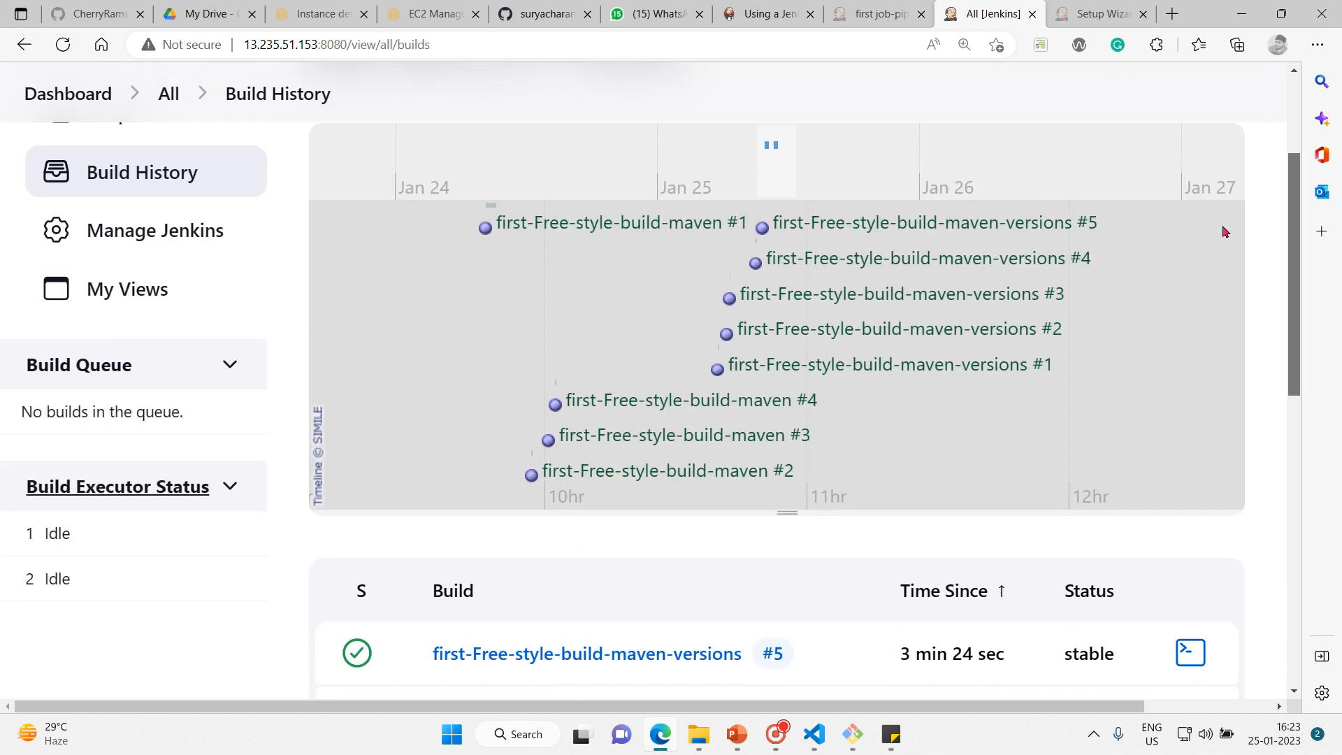
scroll(1223, 227, up, 2)
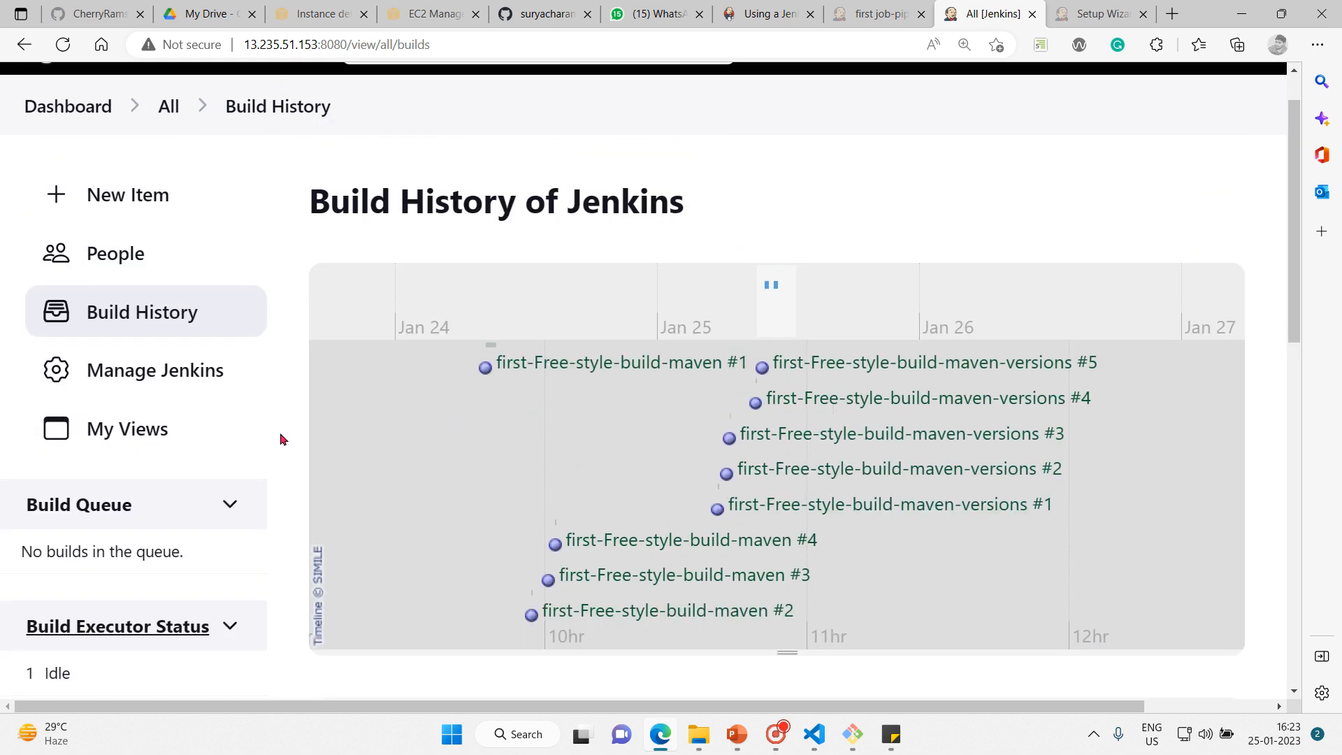
Open My Views, look through its list of jobs and return to the dashboard.
click(116, 432)
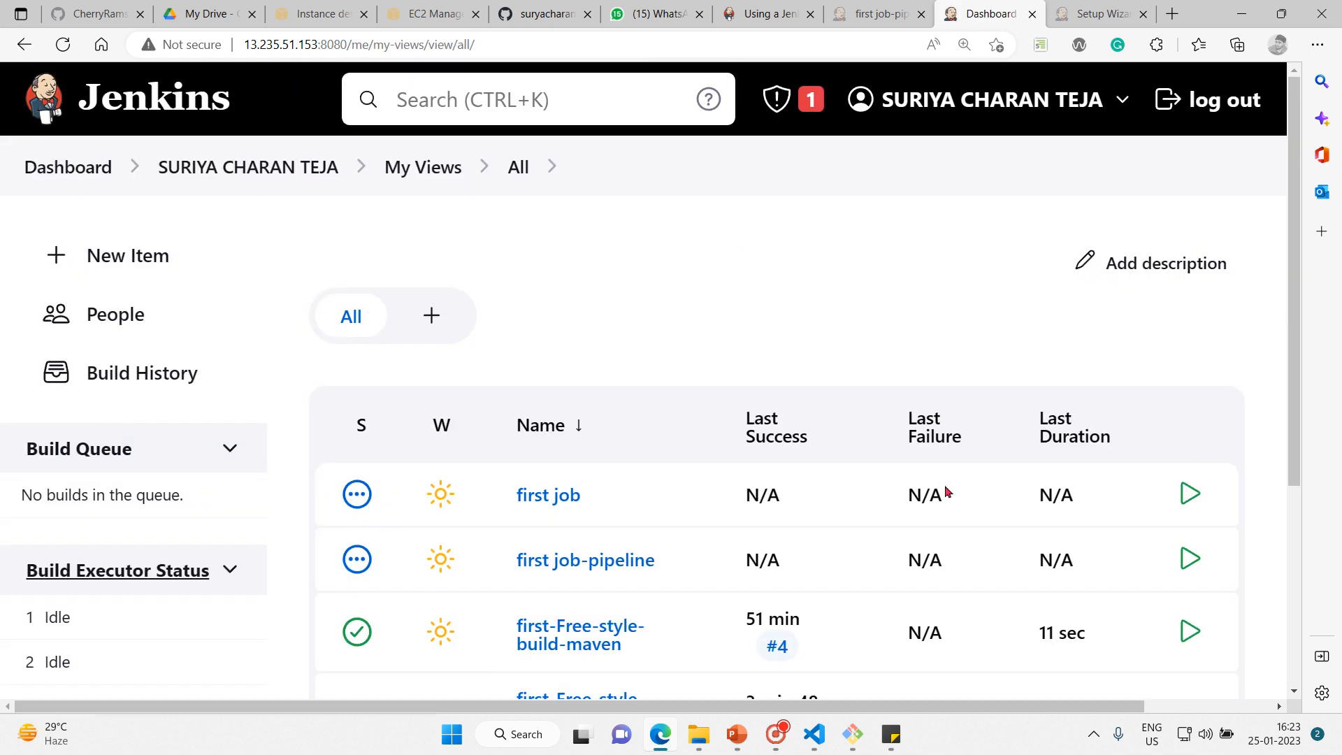
drag(1303, 308, 1301, 441)
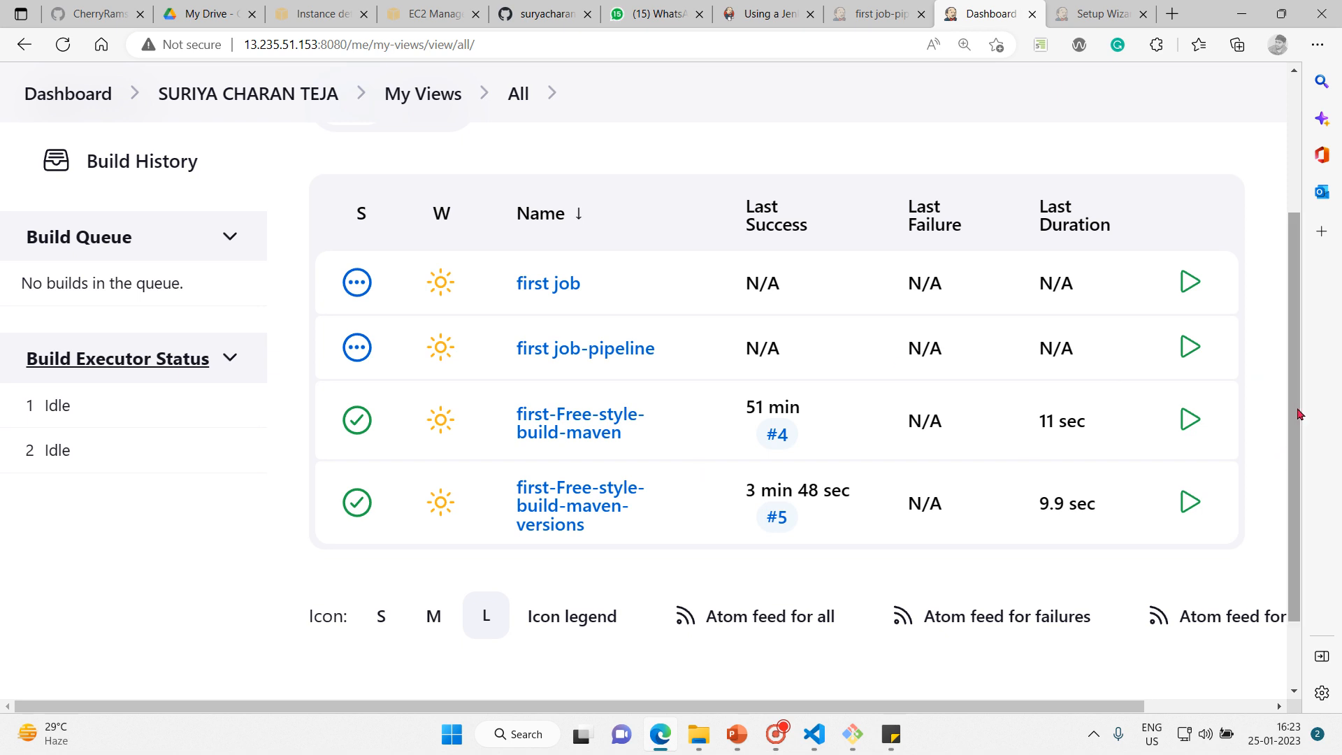
drag(1299, 389, 1252, 207)
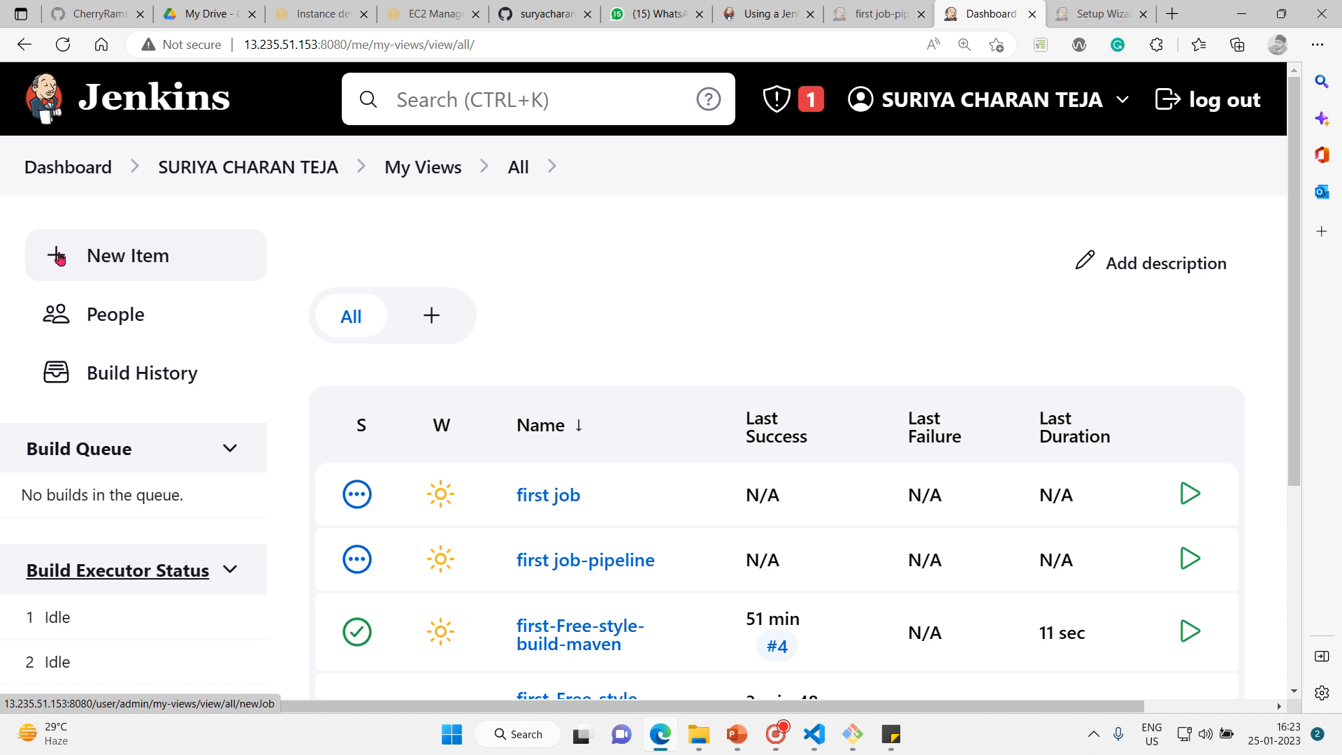
click(85, 184)
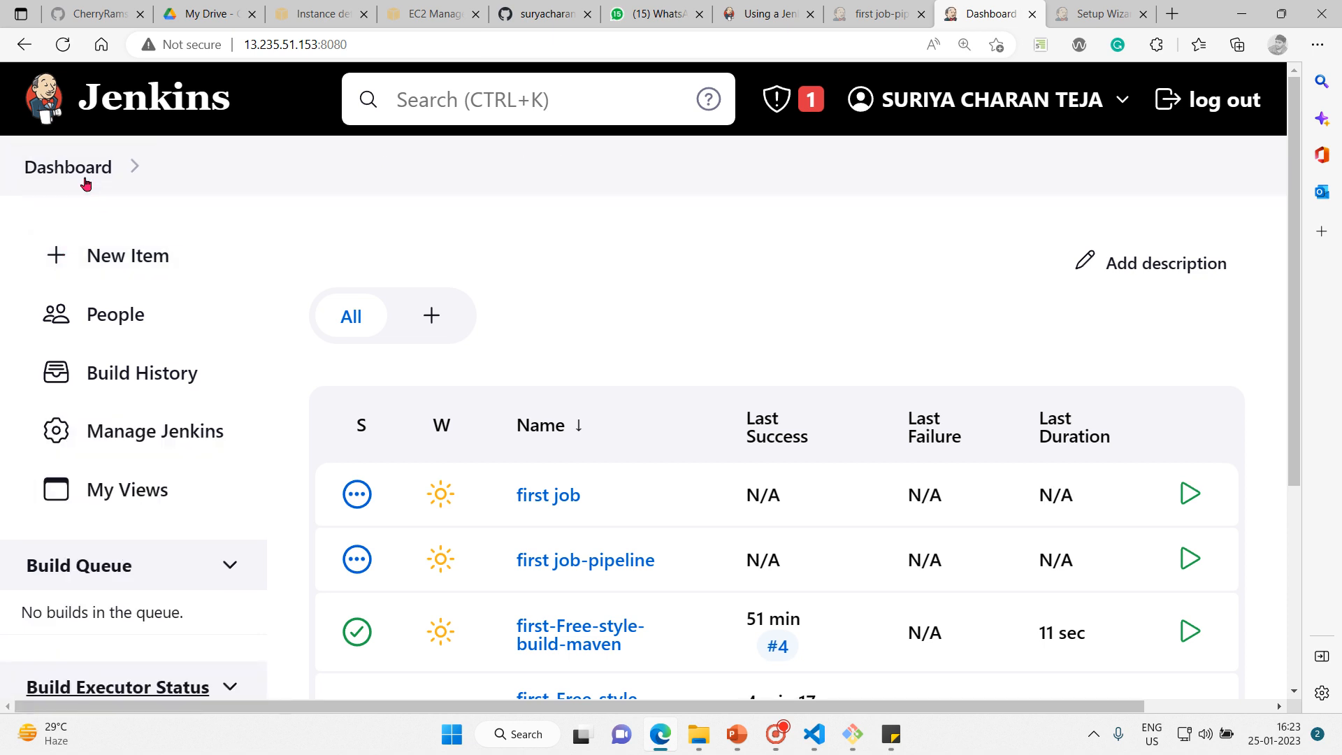
Open the new item page, look through the available project types and return to the dashboard.
click(86, 263)
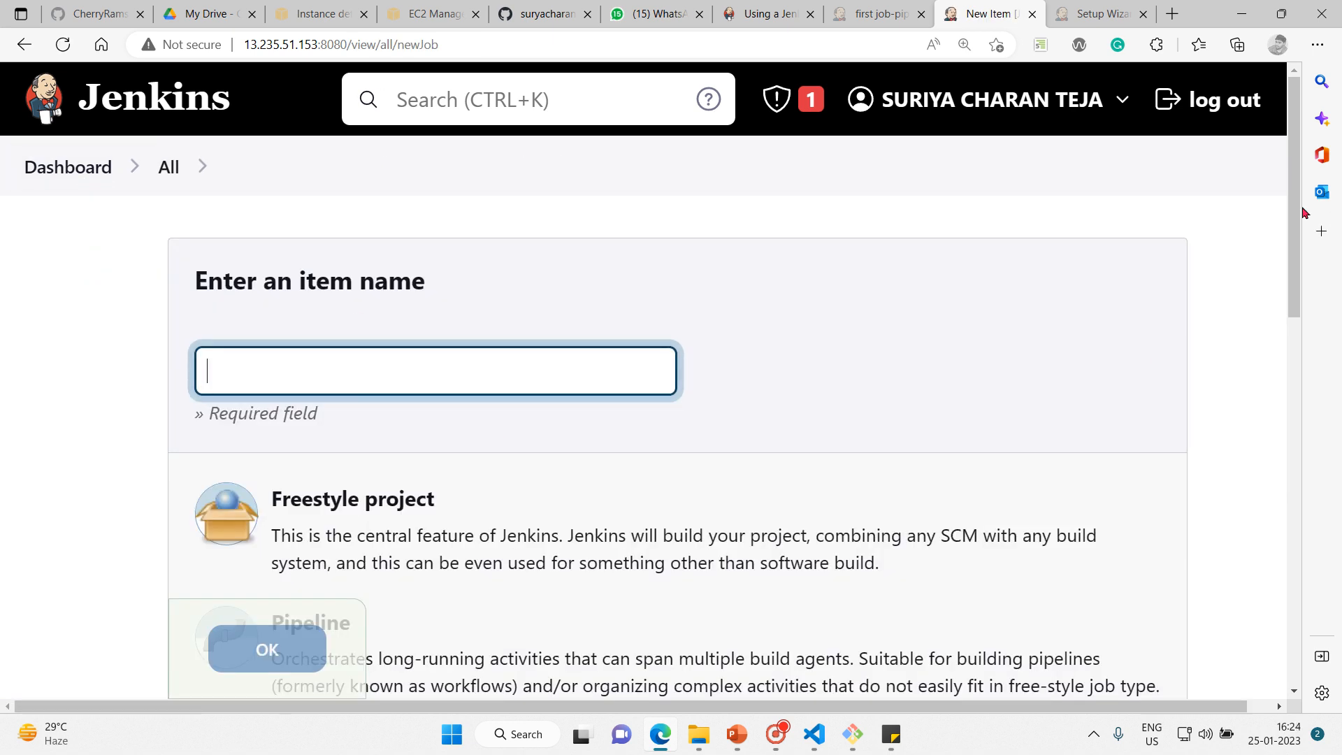
drag(1295, 214, 1251, 314)
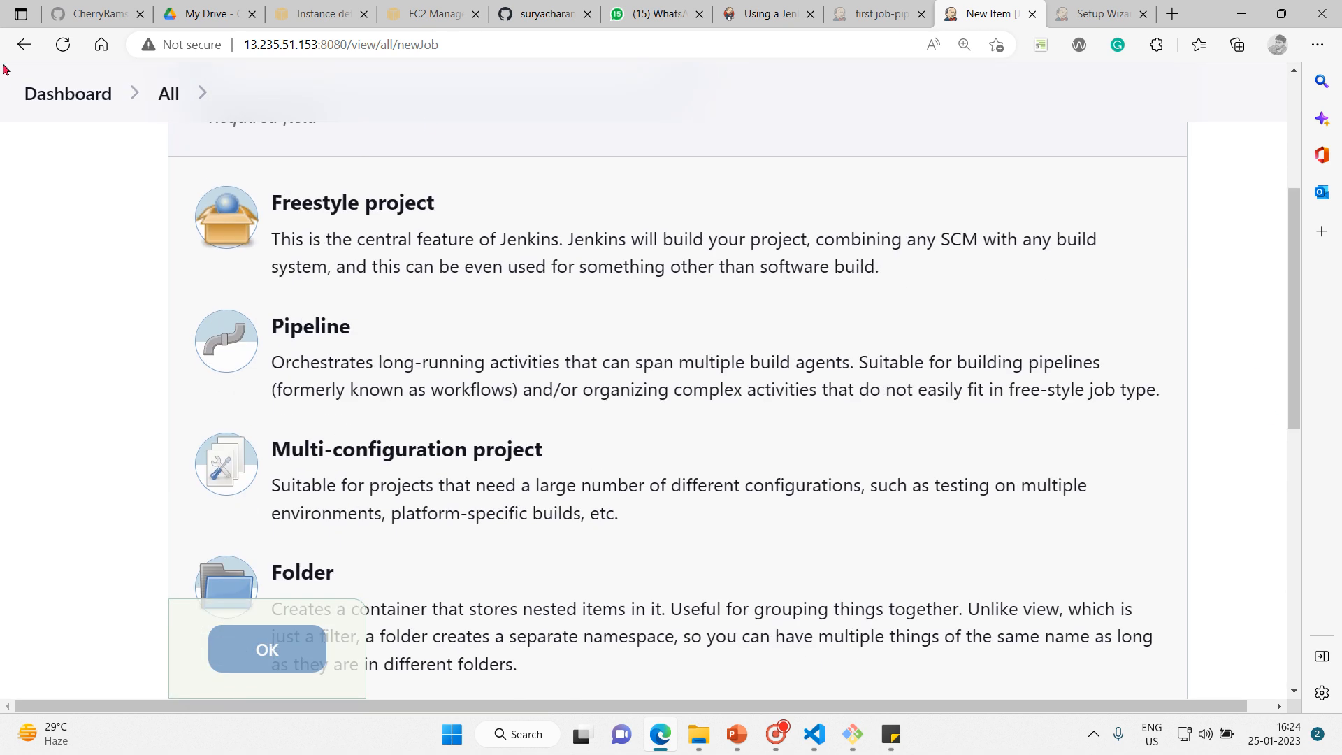
click(25, 44)
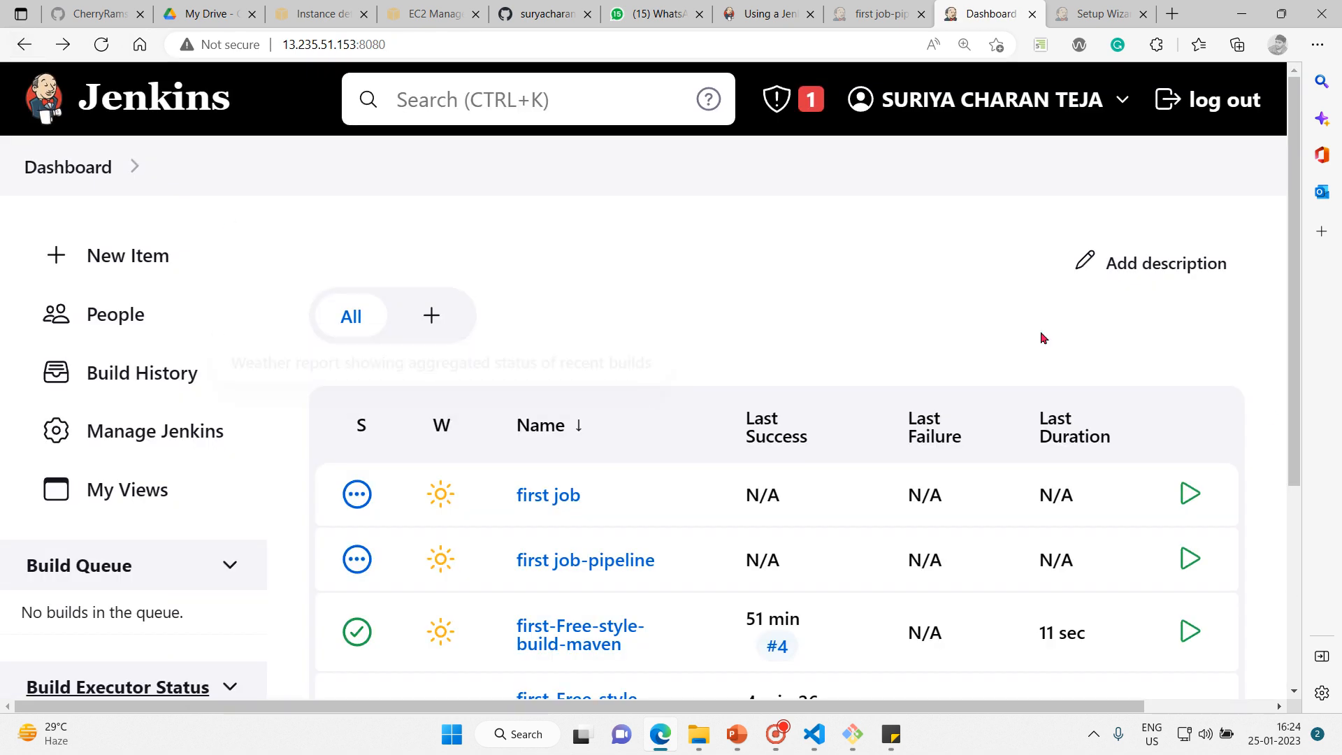
Open the first-Free-style-build-maven-versions job from the dashboard and go to its configuration.
scroll(1296, 294, down, 2)
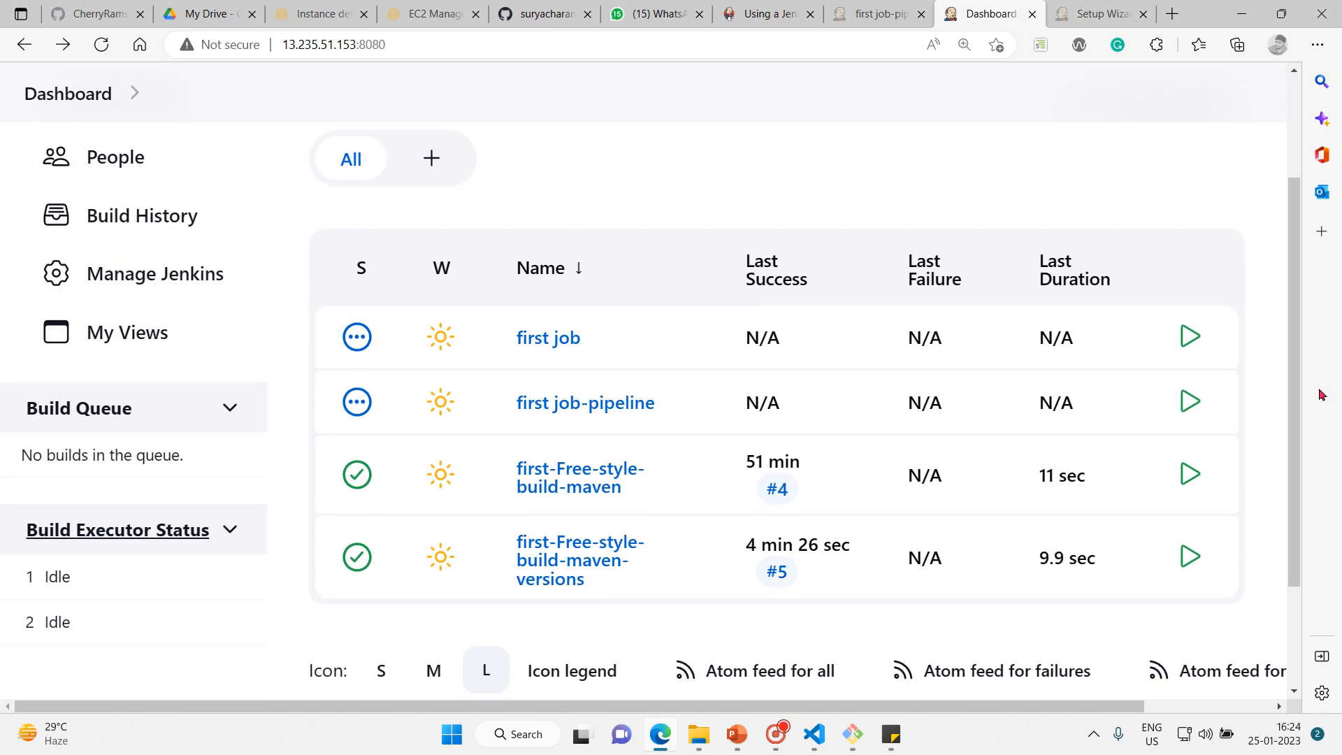
click(592, 556)
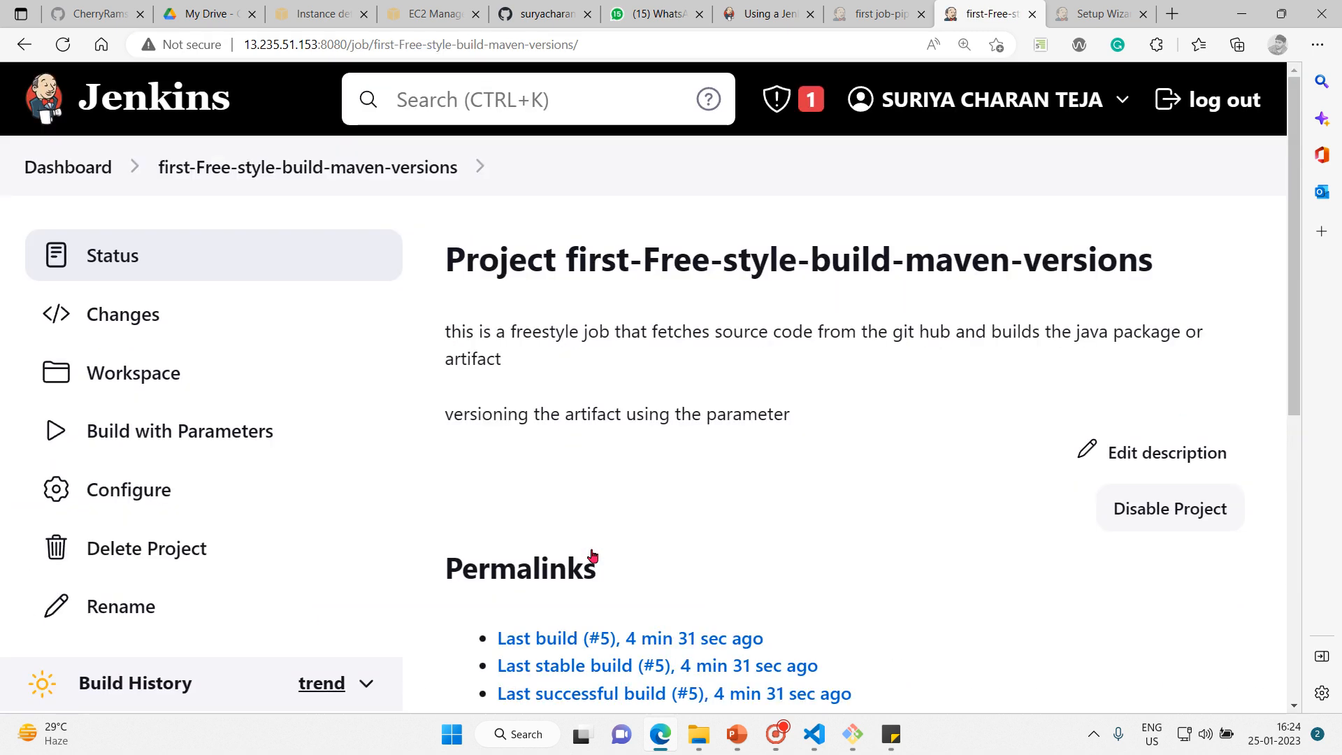
click(153, 490)
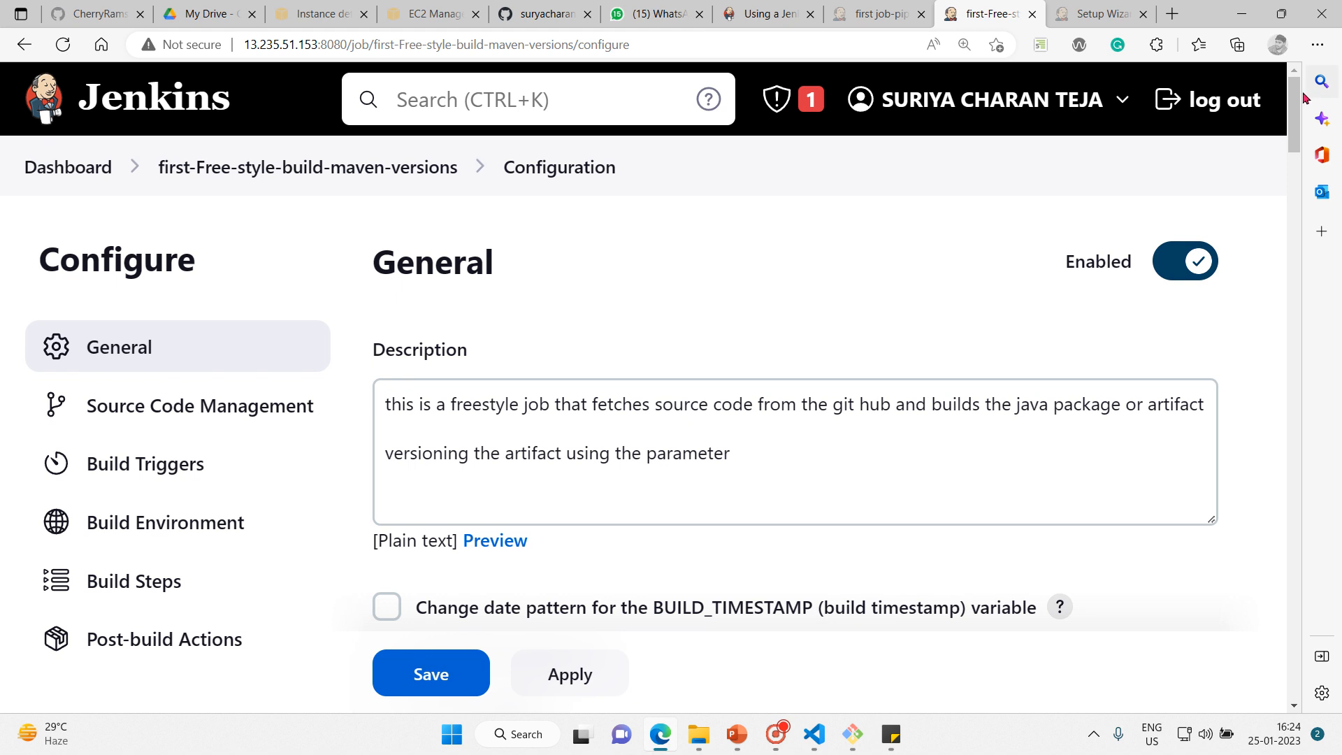
drag(1296, 102, 1298, 134)
scroll(1298, 134, up, 4)
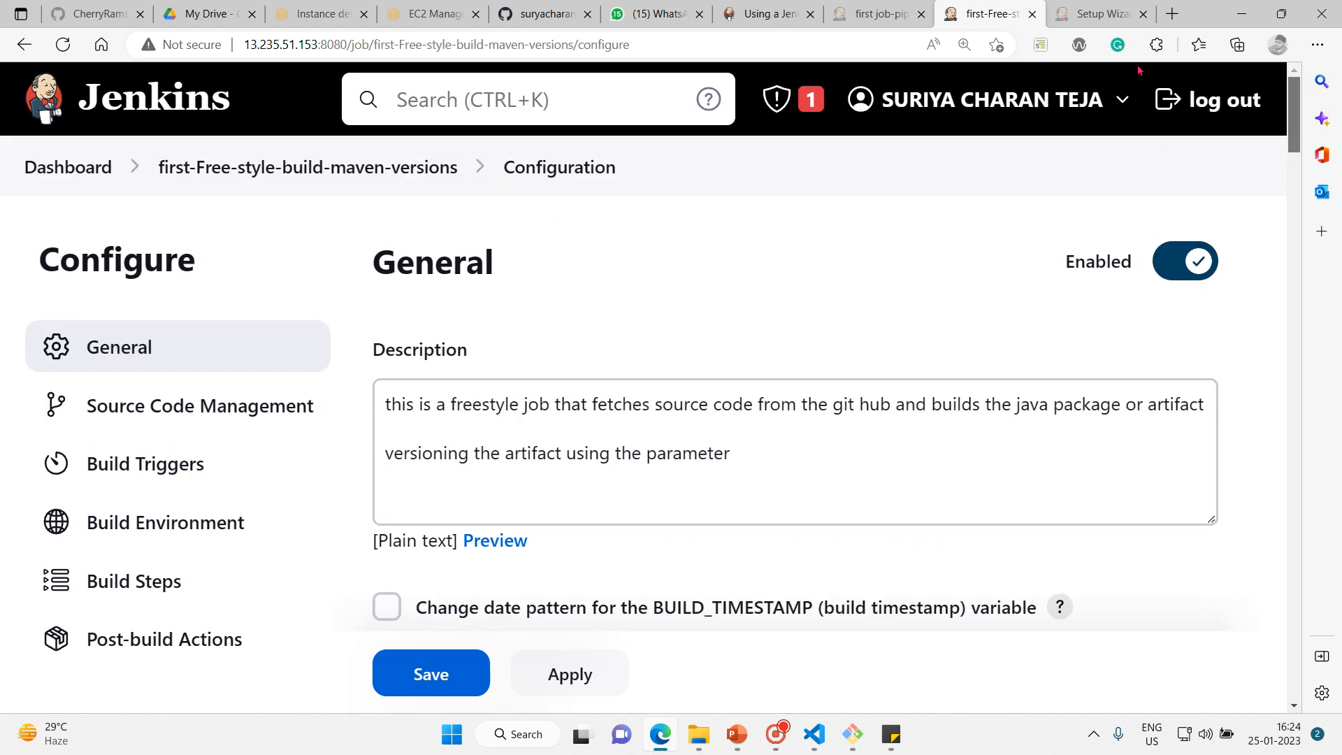
Change the end of the job description to "versioning the artifact using the plugin" and turn off "This project is parameterized".
click(823, 445)
key(BackSpace)
key(BackSpace)
key(BackSpace)
key(BackSpace)
key(BackSpace)
key(BackSpace)
key(BackSpace)
key(BackSpace)
key(BackSpace)
key(BackSpace)
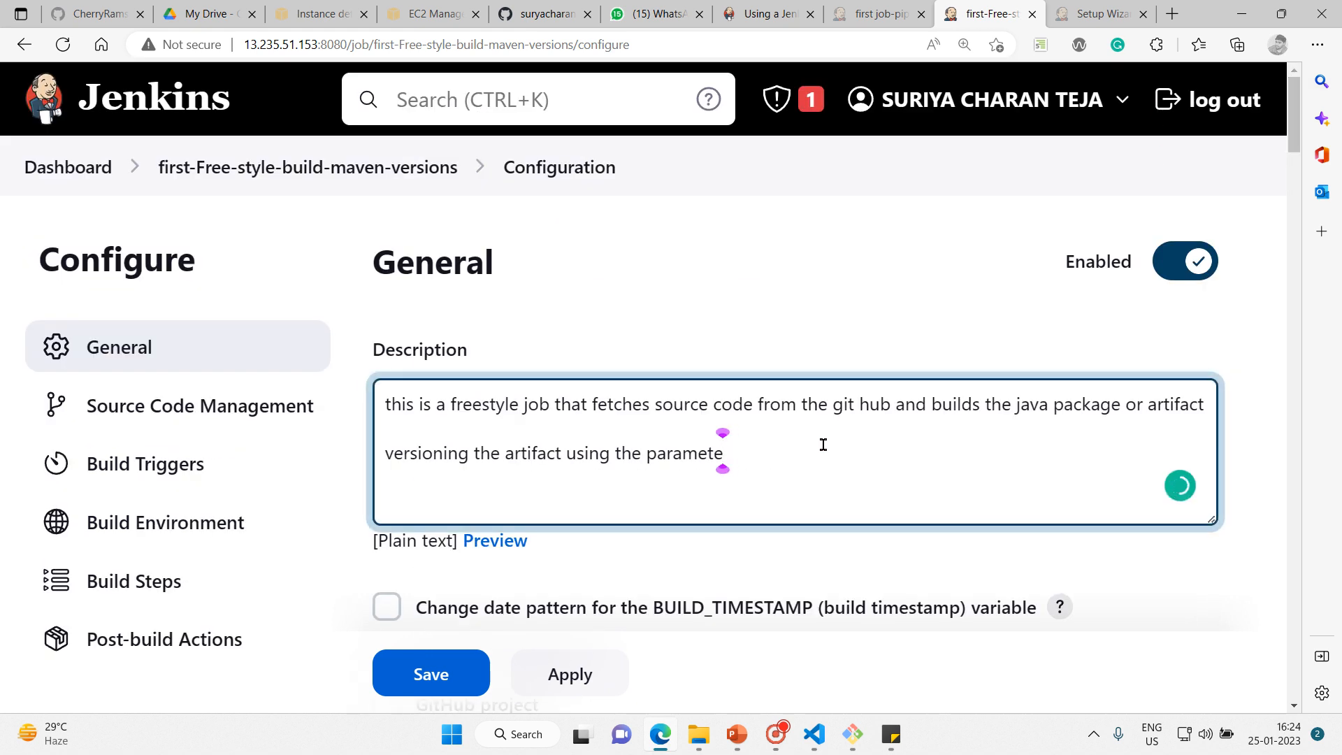
text(p)
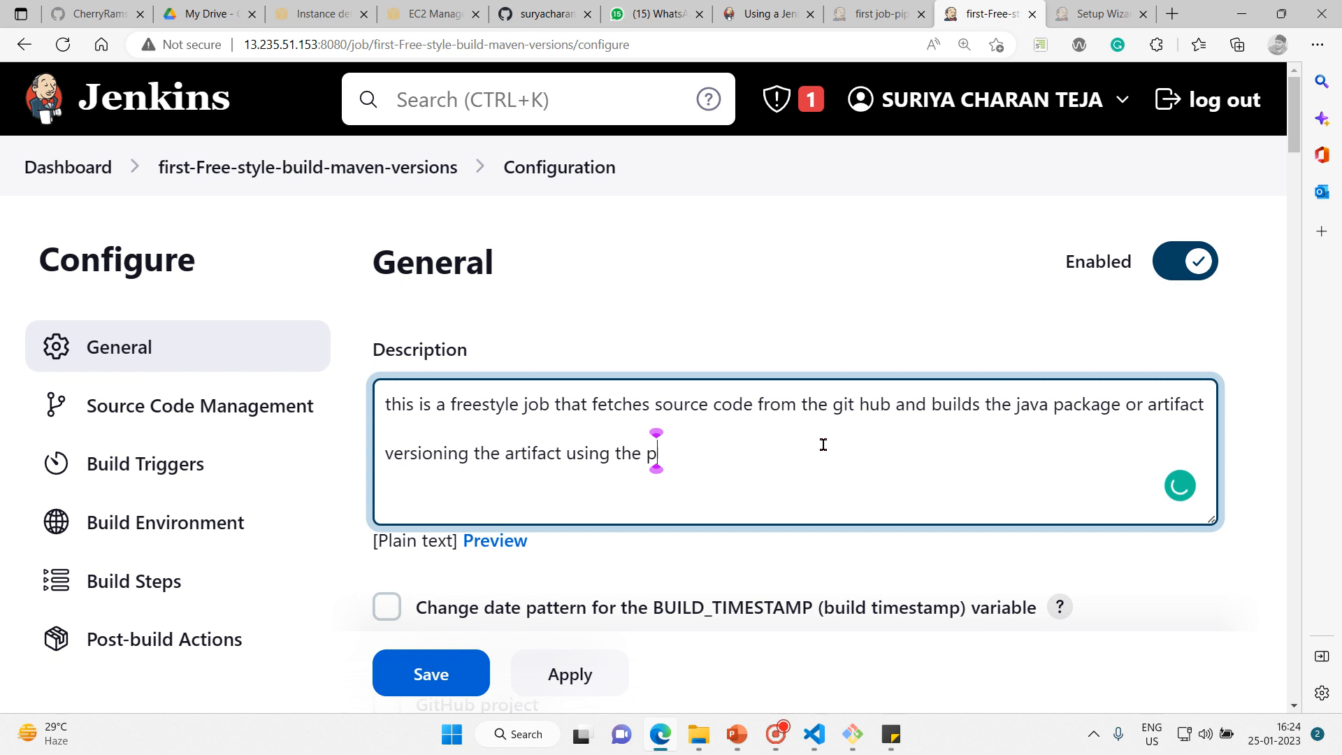
text(lugin)
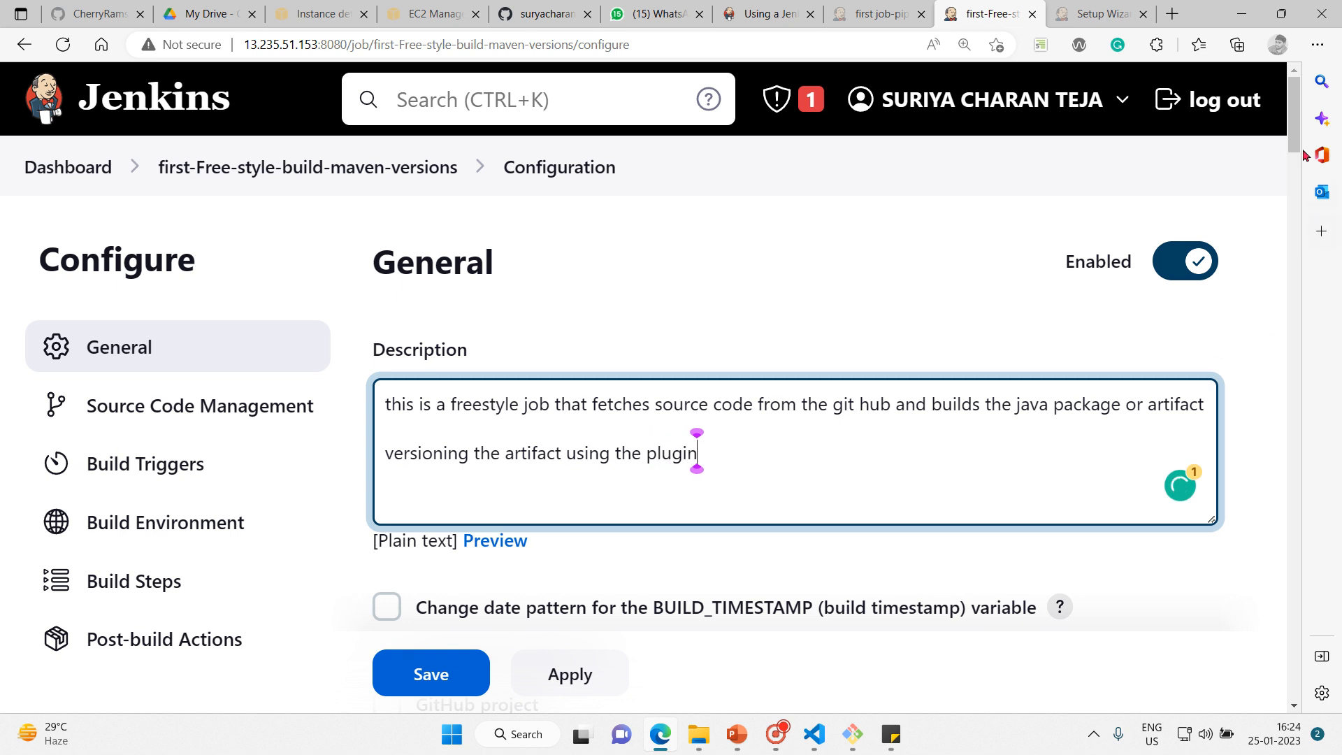
scroll(1302, 168, down, 5)
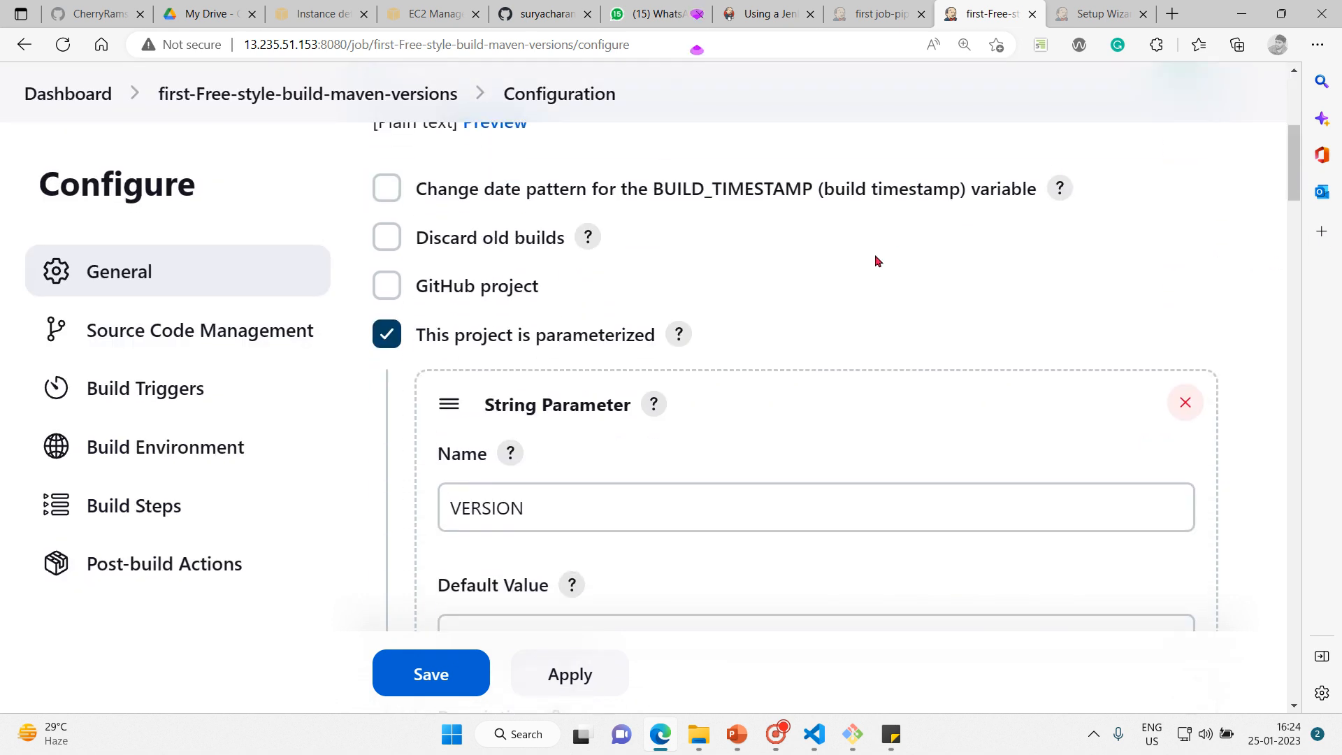
click(398, 329)
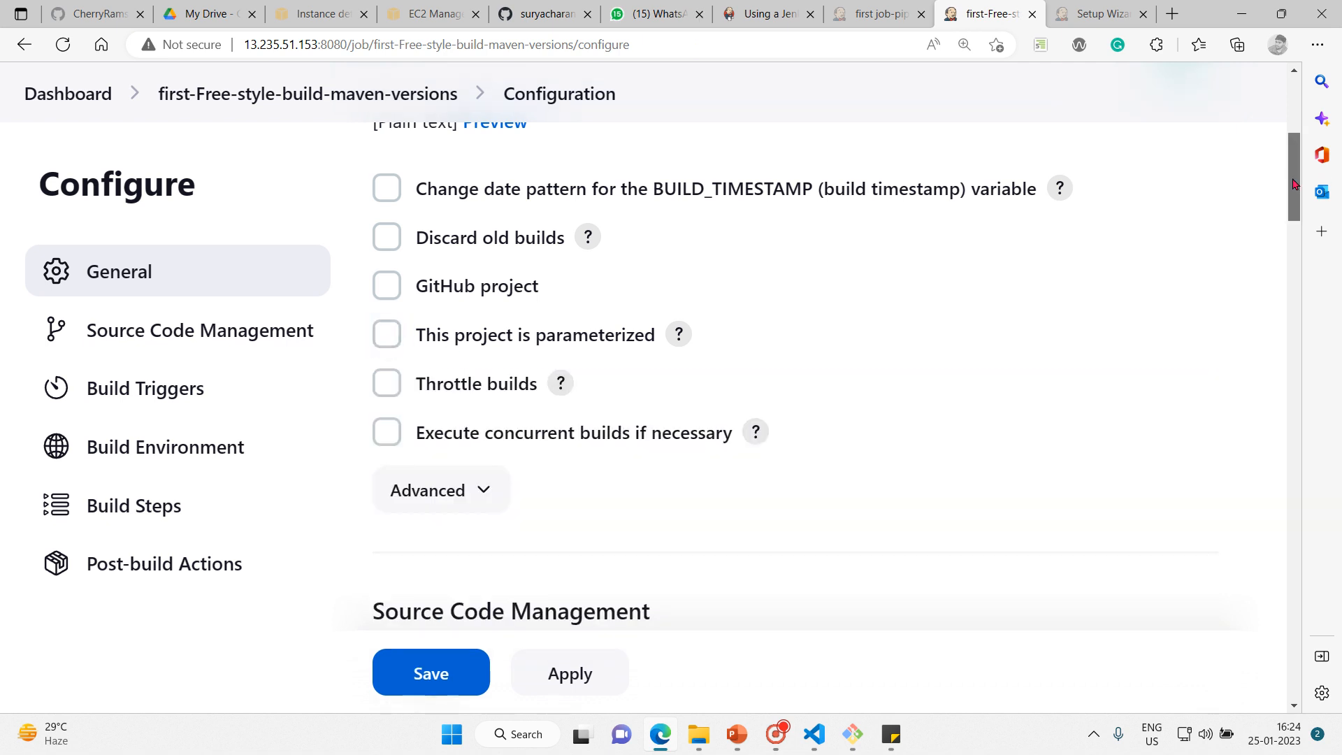
In the Execute shell build step, replace the VERSION variable with BUILD_TIMESTAMP so the copy target is versions/vprofile-v$BUILD_TIMESTAMP.war.
drag(1294, 184, 1340, 597)
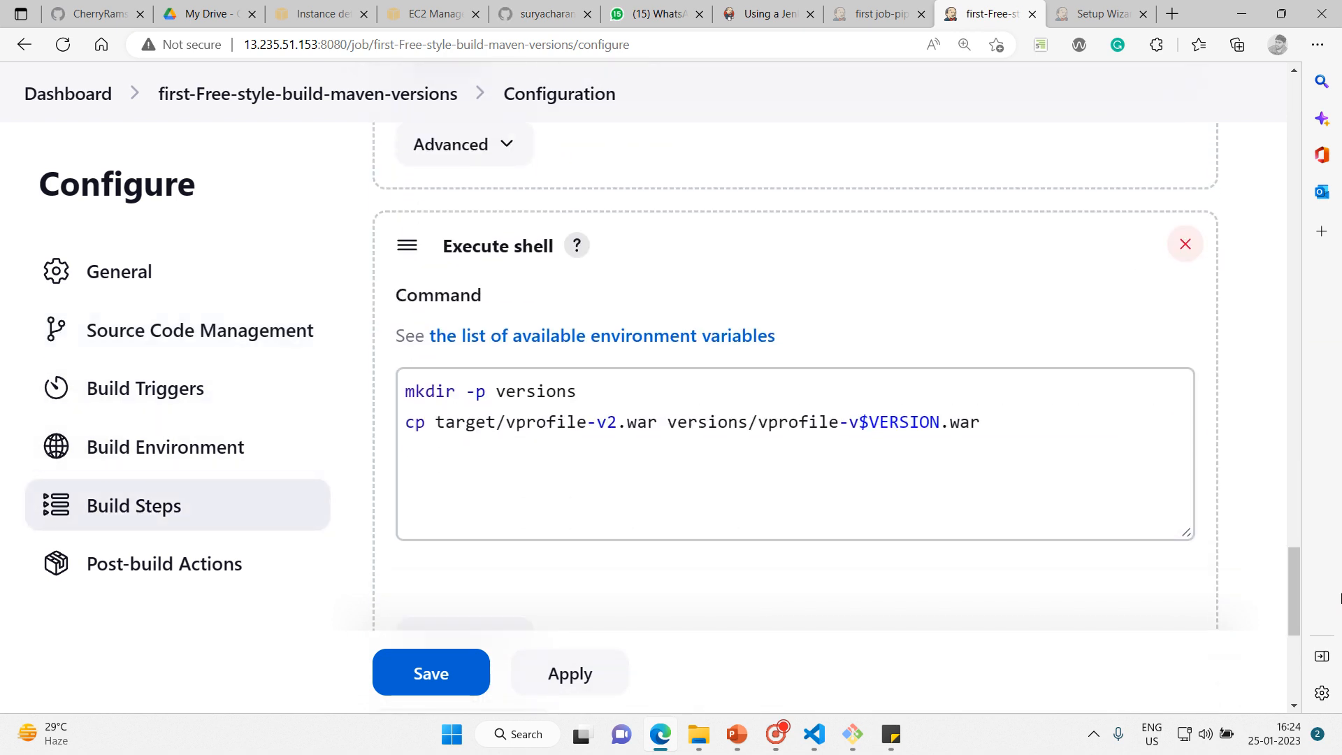
click(1116, 460)
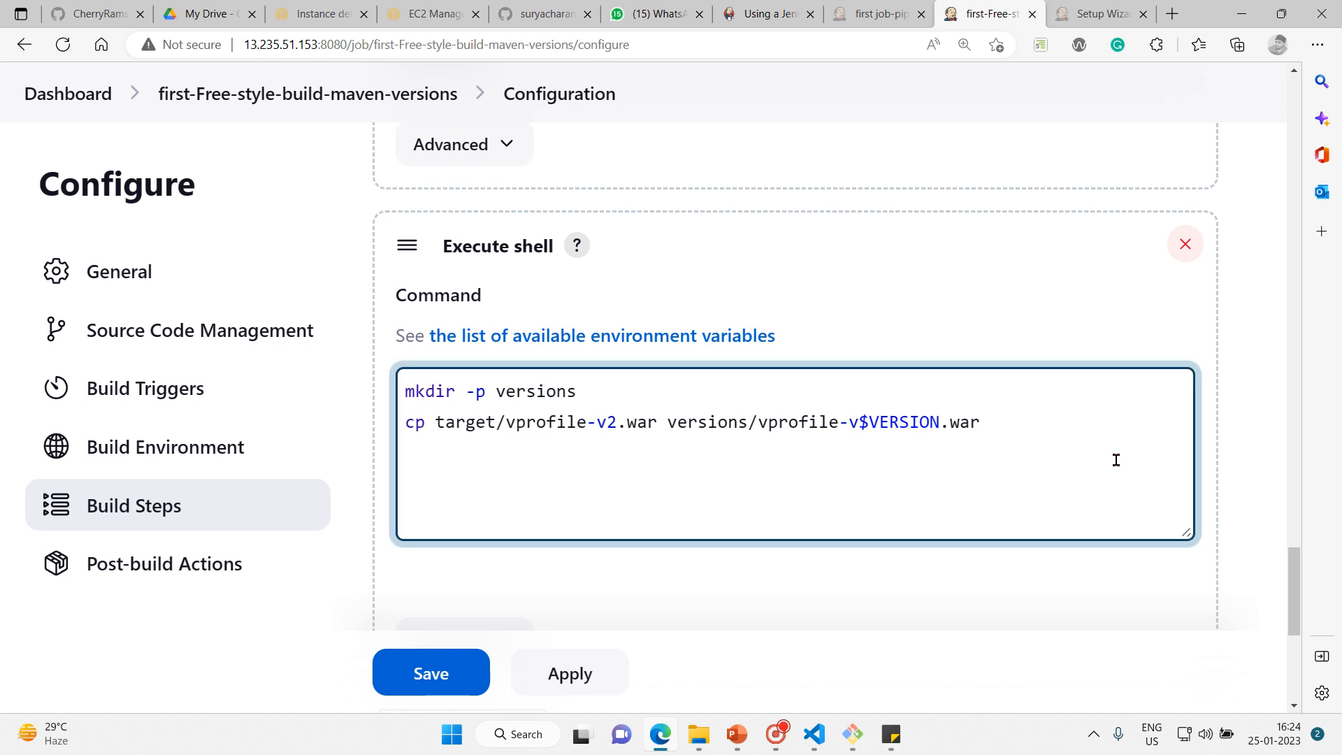
key(Left)
key(Left)
key(Left)
key(BackSpace)
key(BackSpace)
key(BackSpace)
key(BackSpace)
key(BackSpace)
key(BackSpace)
key(BackSpace)
text(BUILD)
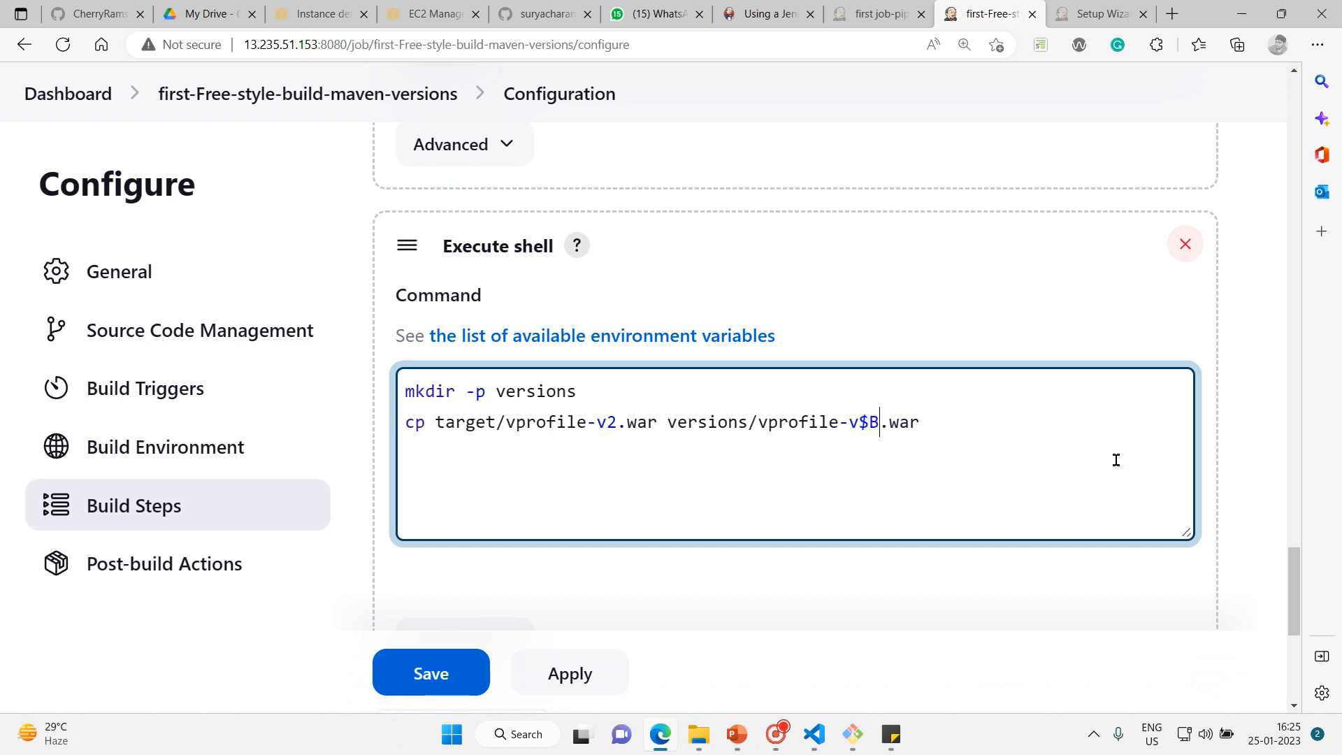
text(_TIME)
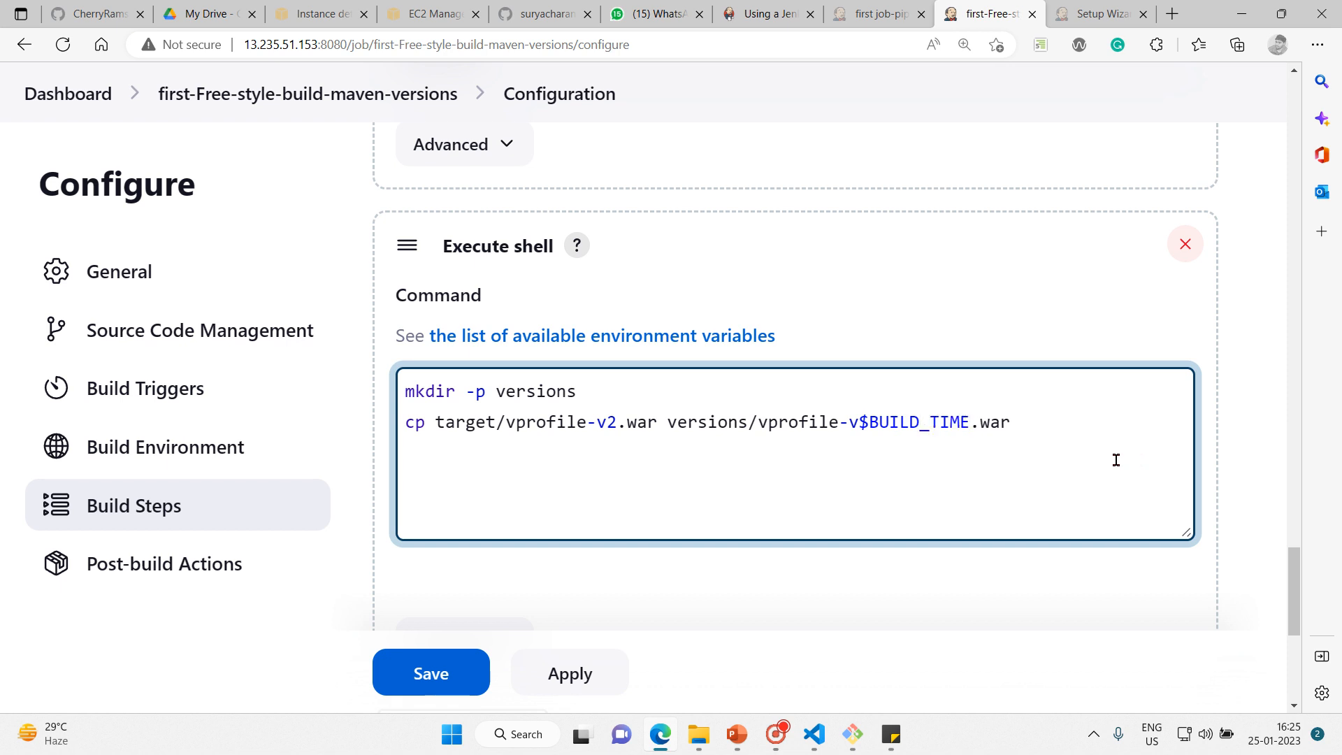
text(STAMP)
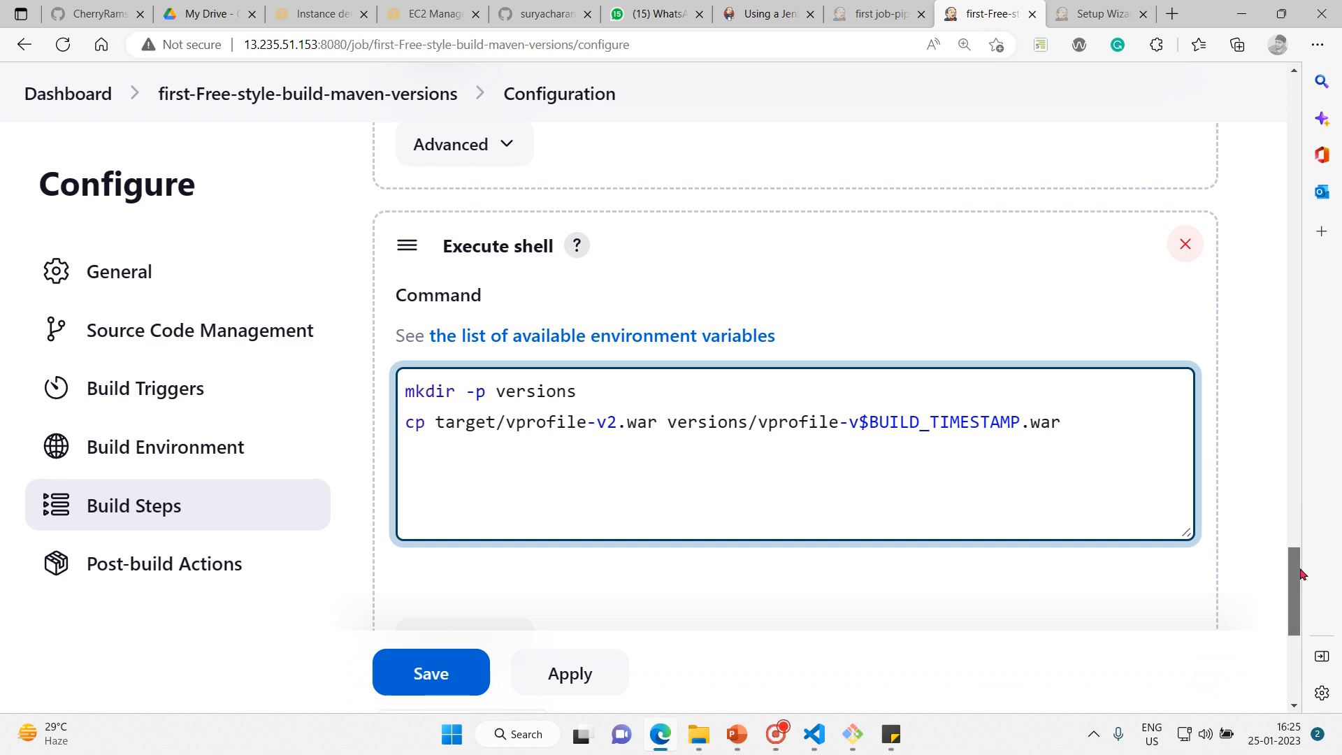
Look through the whole job configuration, including the general section's advanced options, for the build timestamp settings.
drag(1304, 575, 1309, 599)
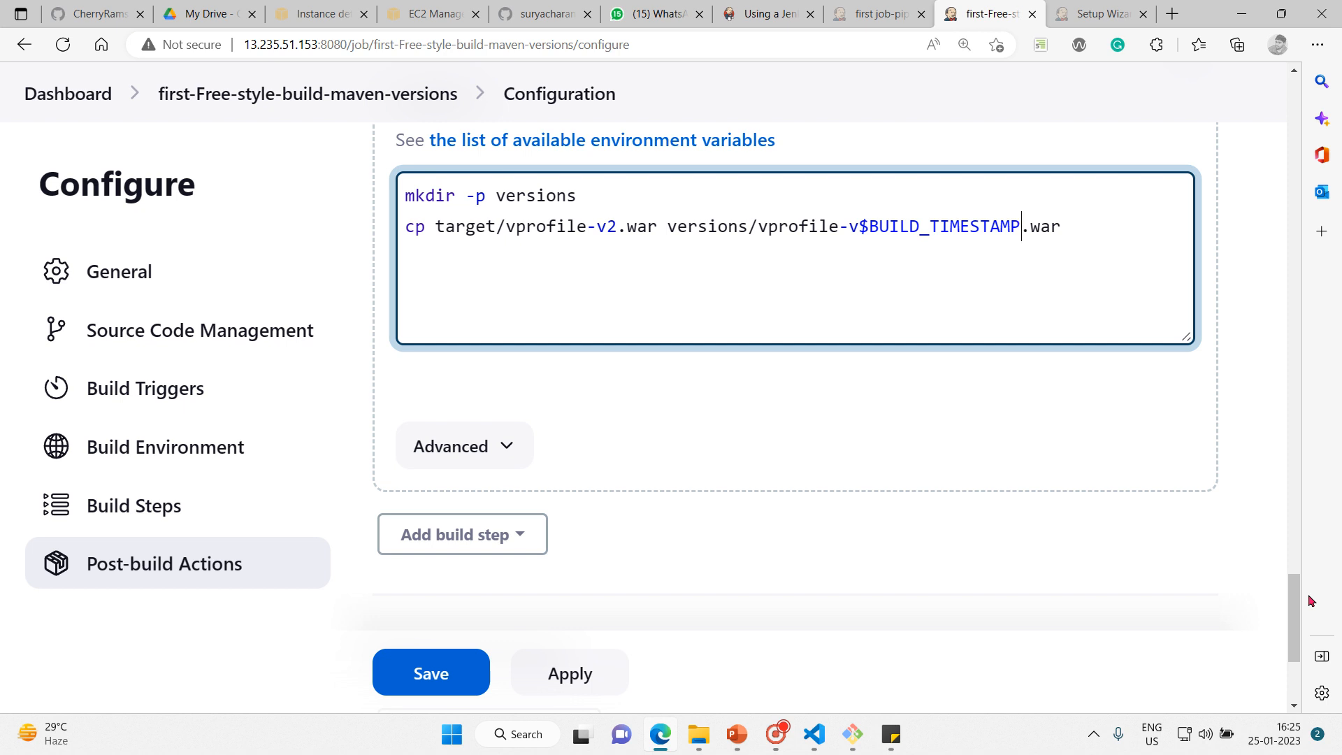
click(1293, 606)
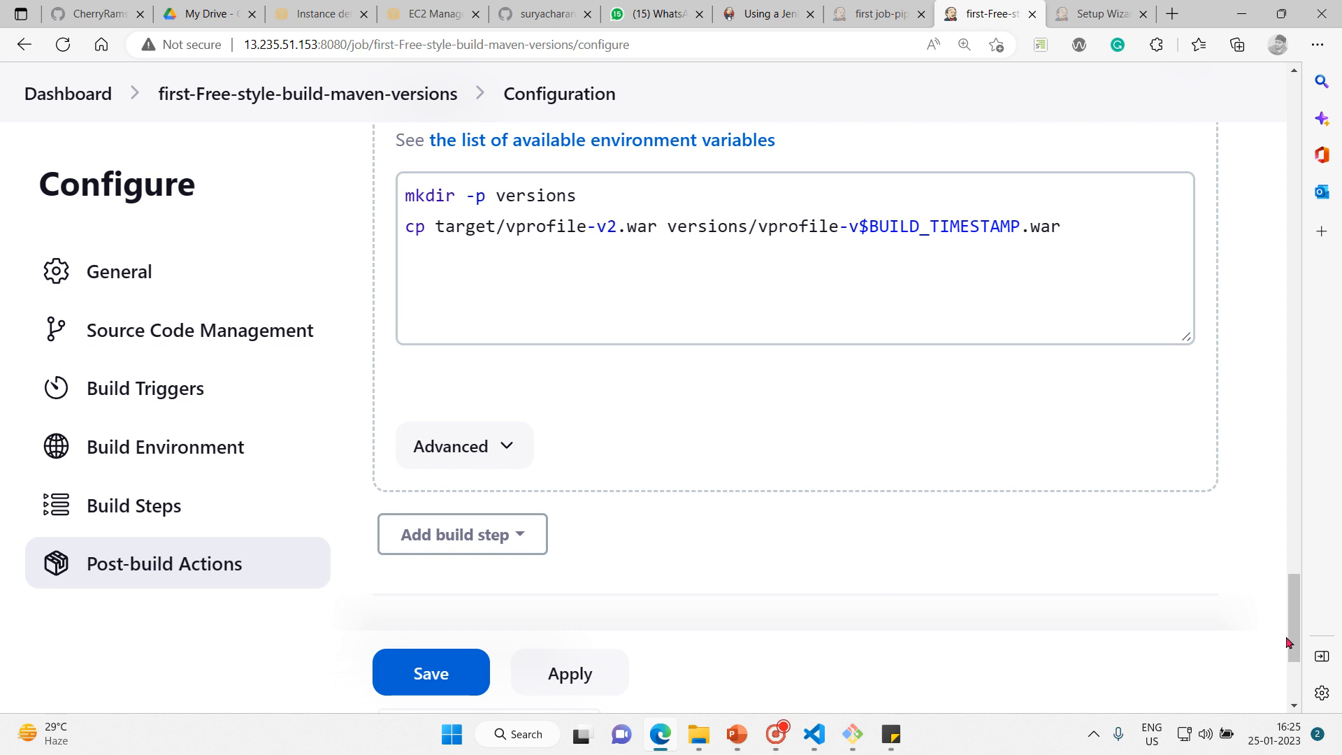
drag(1283, 627, 1273, 580)
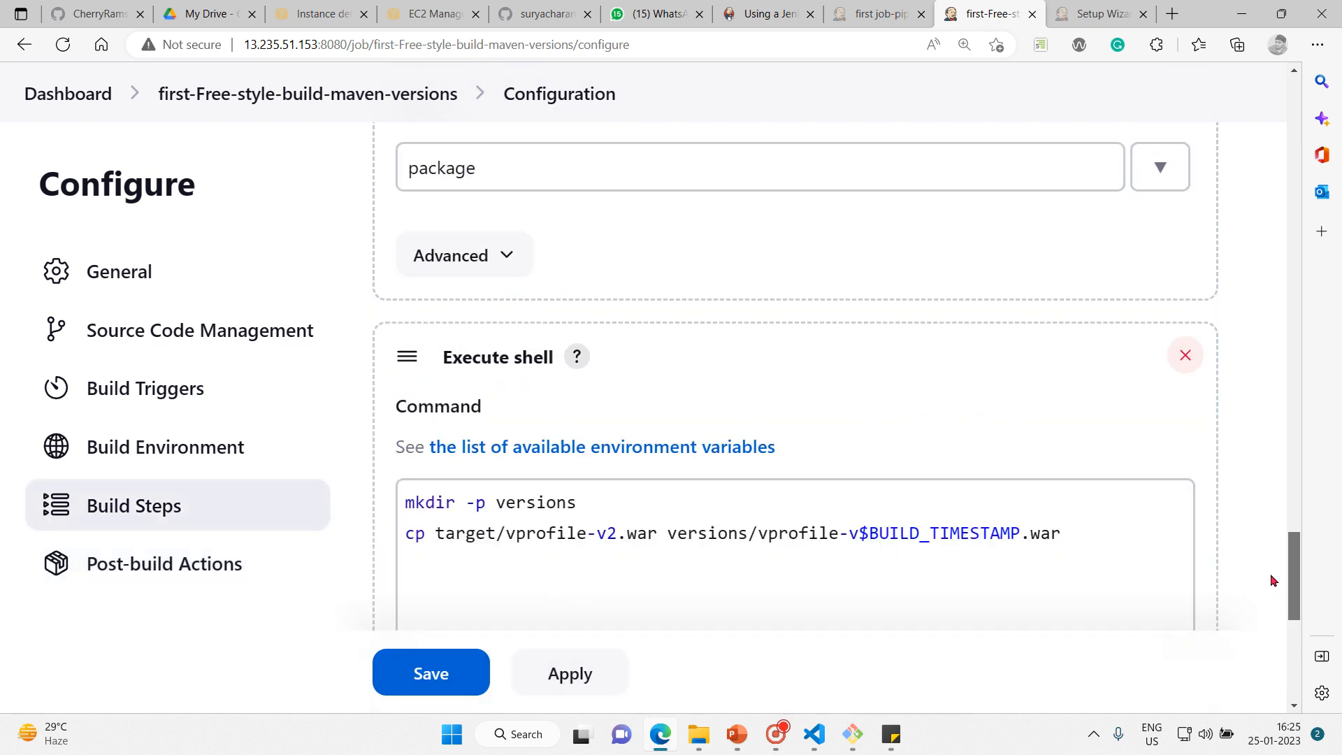
drag(1274, 580, 1177, 179)
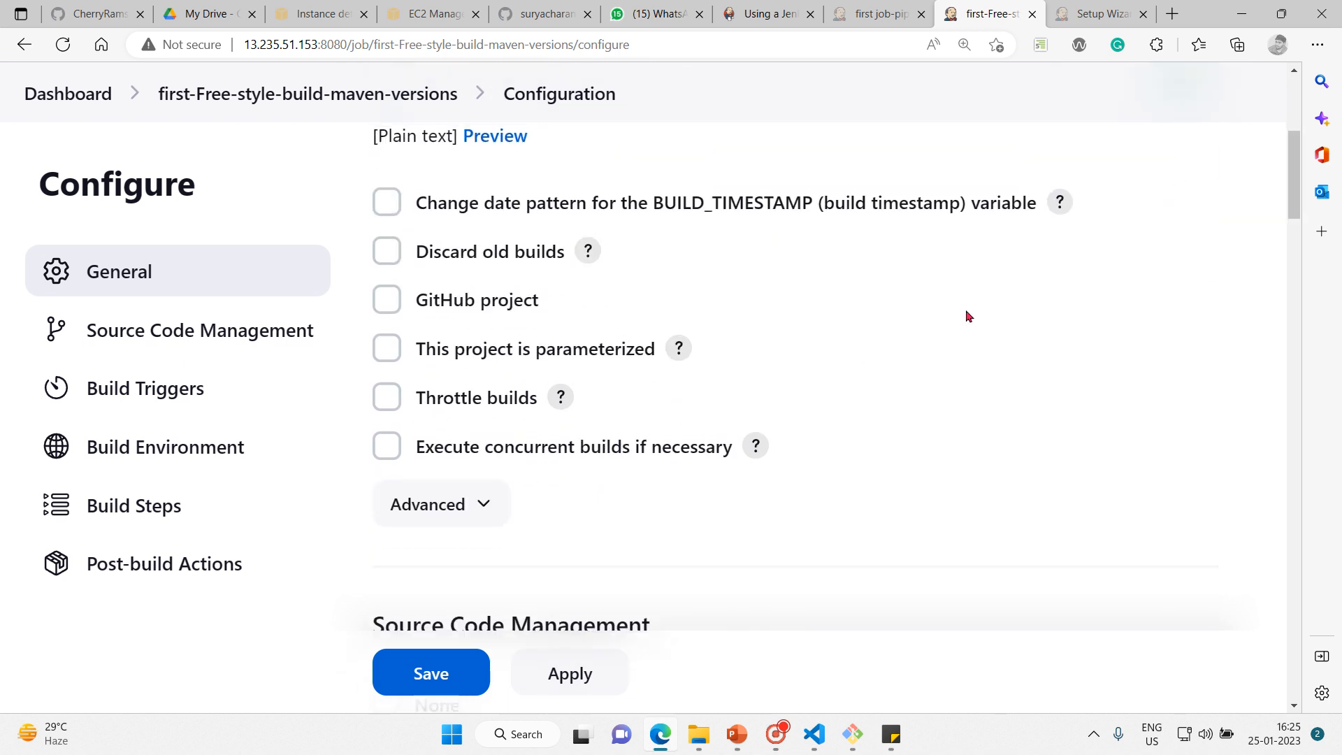
click(471, 512)
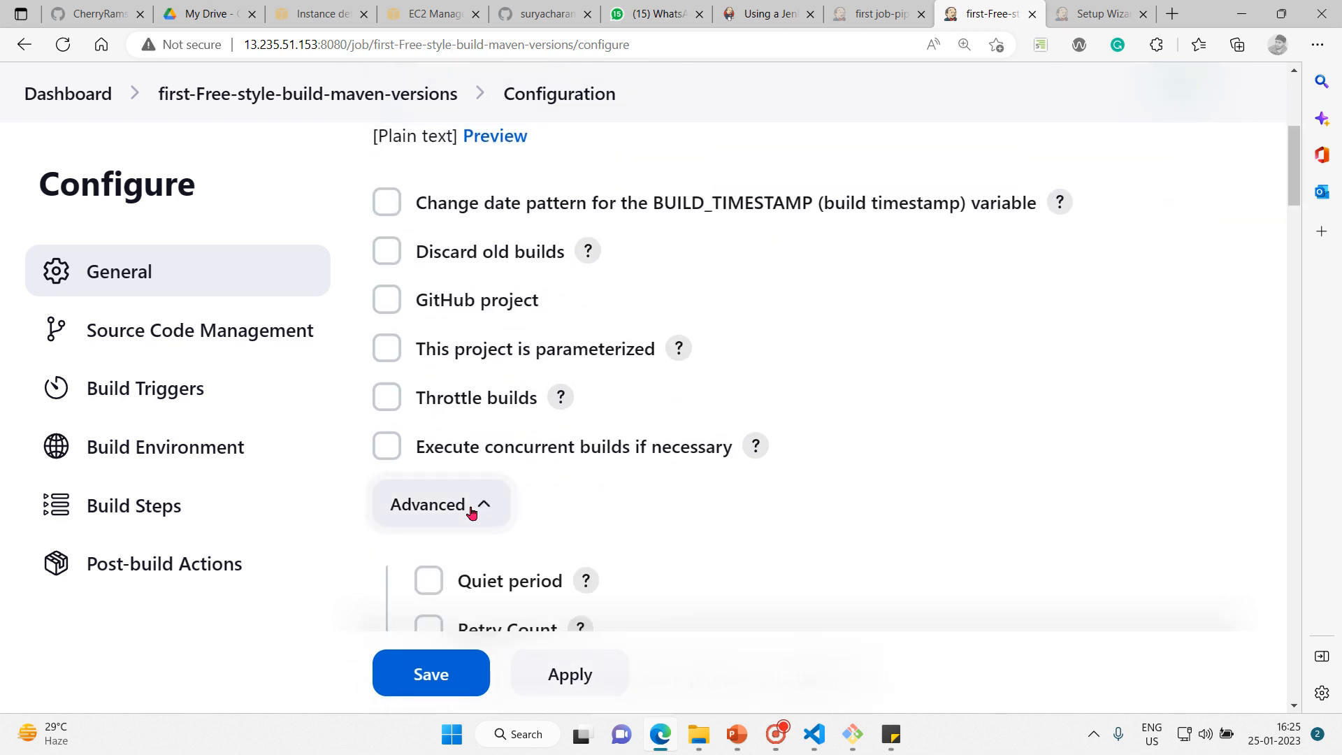
scroll(1295, 180, down, 2)
drag(1295, 181, 1340, 657)
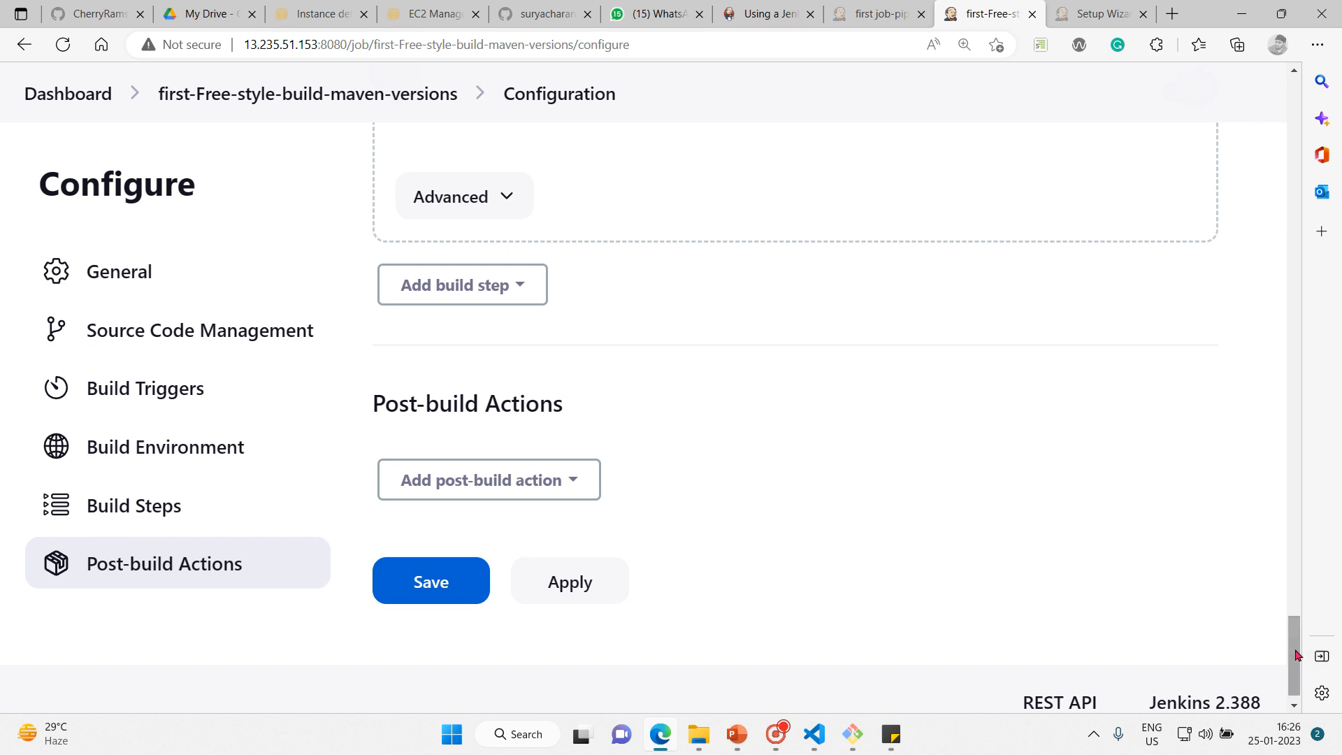
drag(1294, 656, 1247, 160)
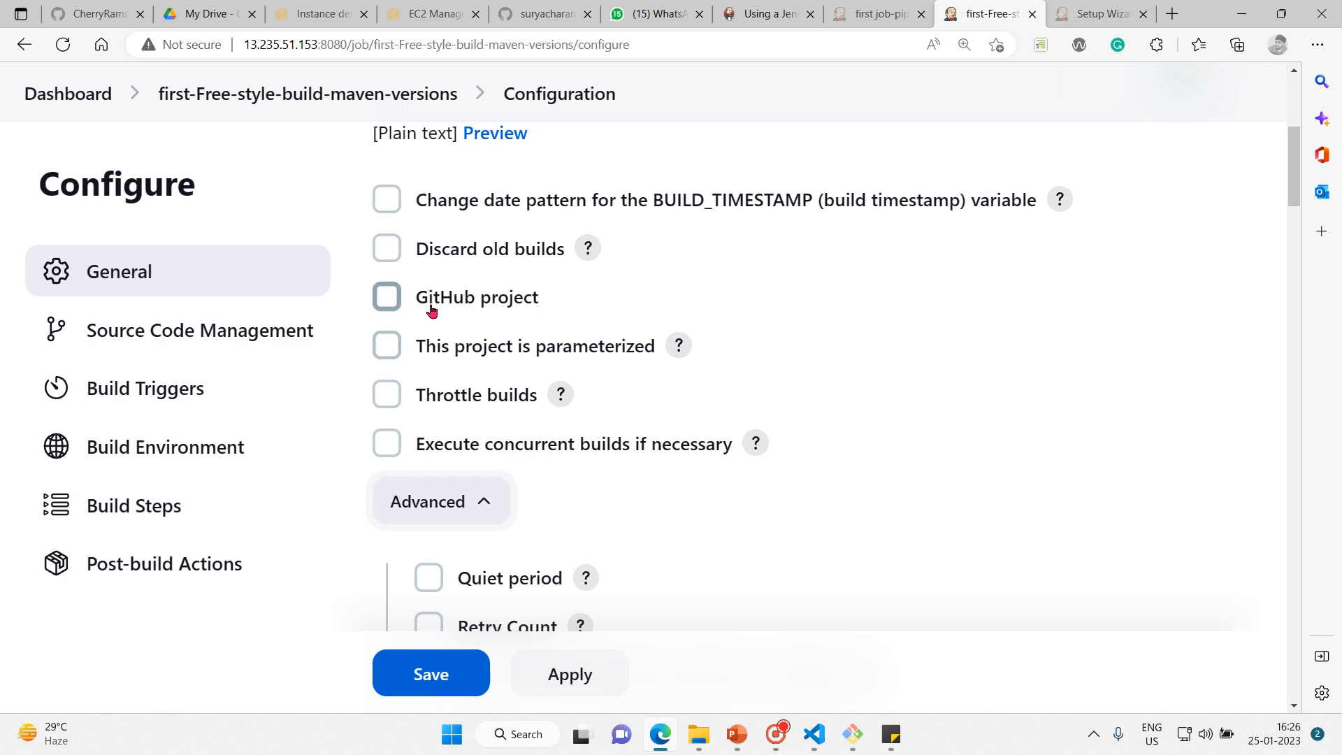
click(395, 346)
click(395, 346)
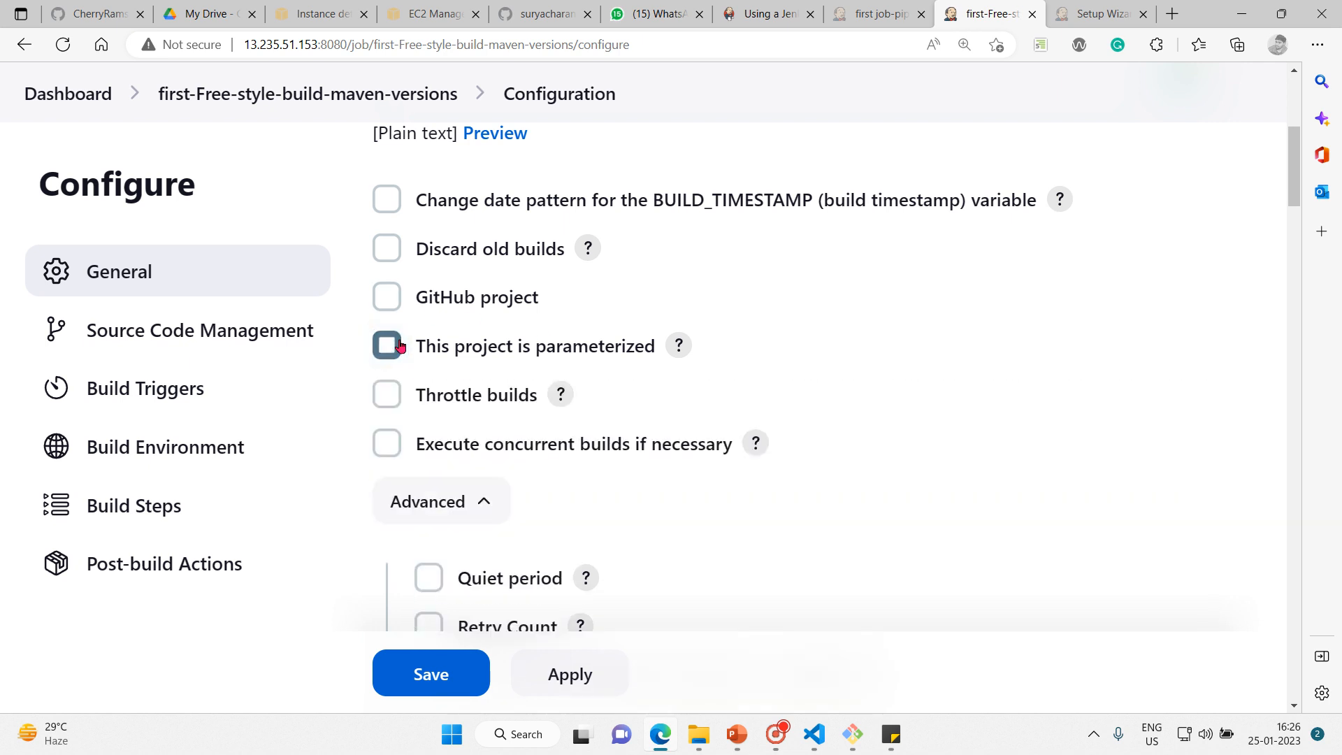
Enable "Change date pattern for the BUILD_TIMESTAMP variable" and try out "YY-" as the date and time pattern, clearing it again.
click(389, 202)
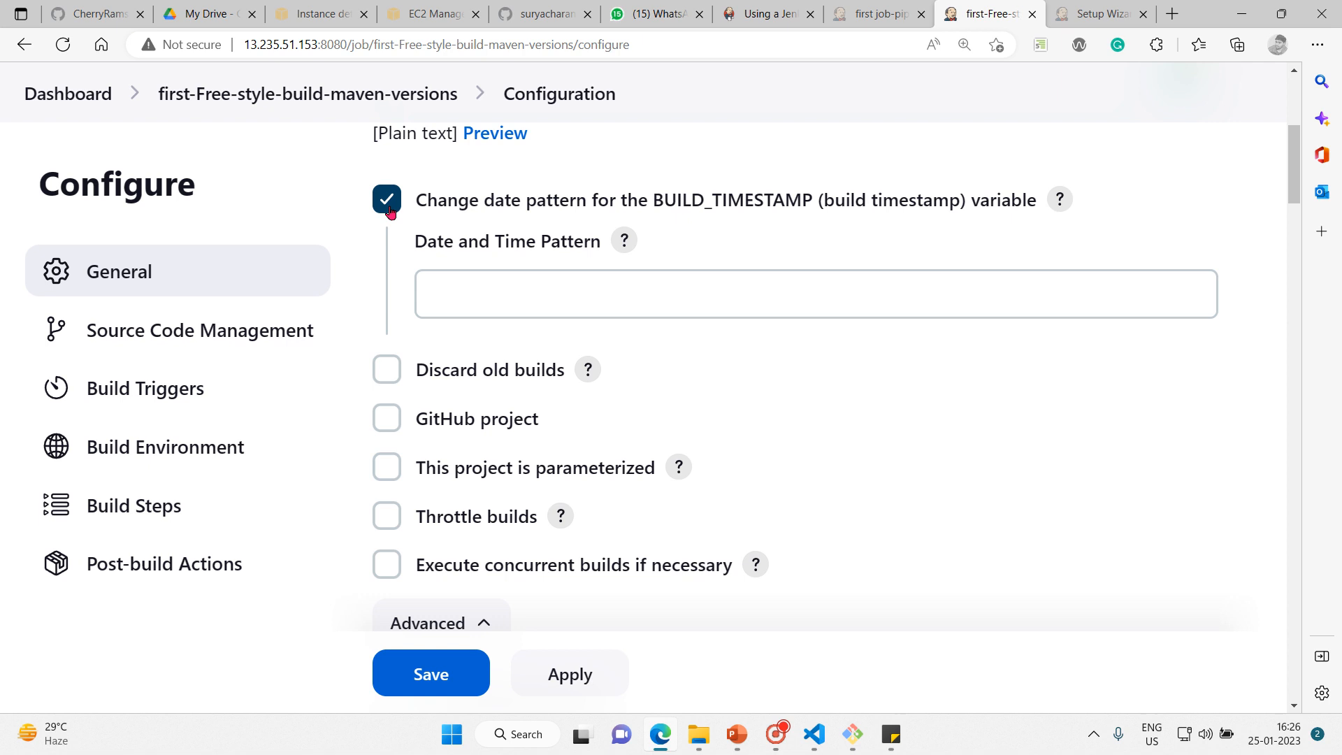
click(533, 299)
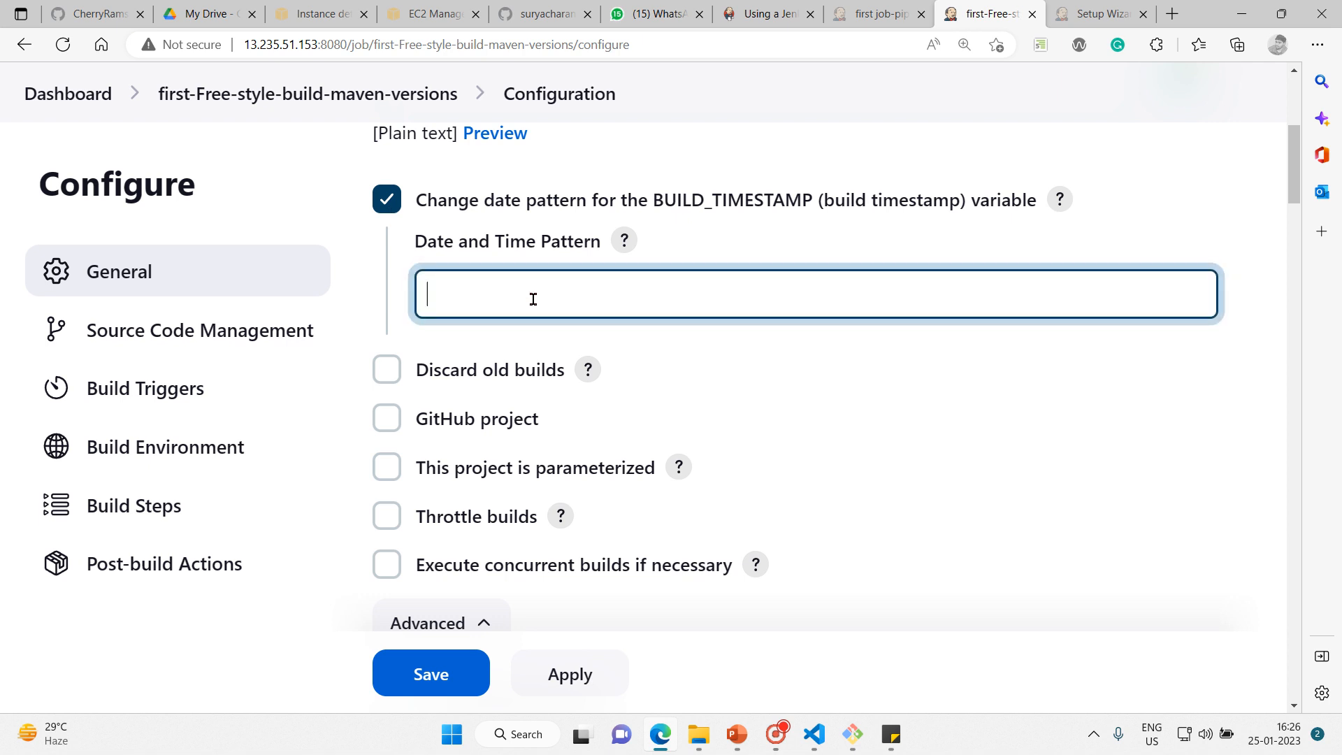
text(YY-)
key(BackSpace)
key(BackSpace)
key(BackSpace)
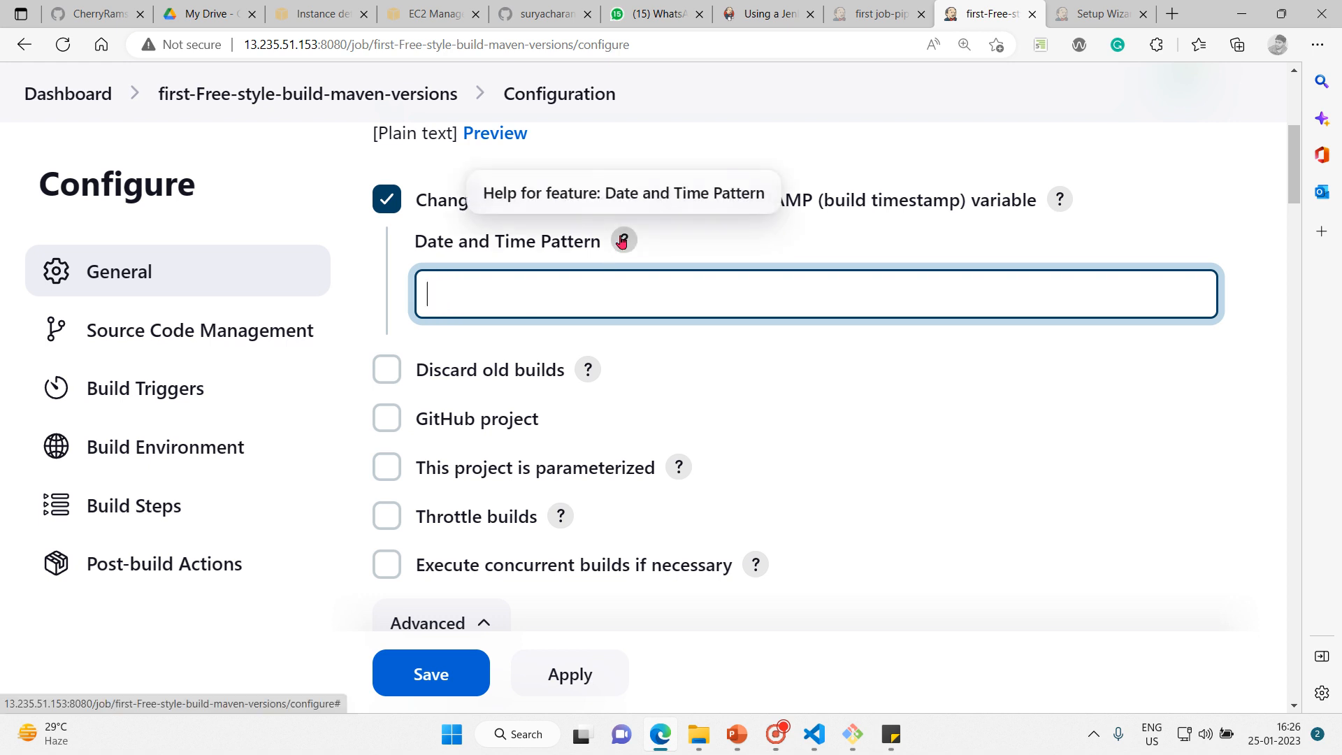
Show the help for Date and Time Pattern and copy its example pattern yyyyMMddHHmmss into the field.
click(623, 241)
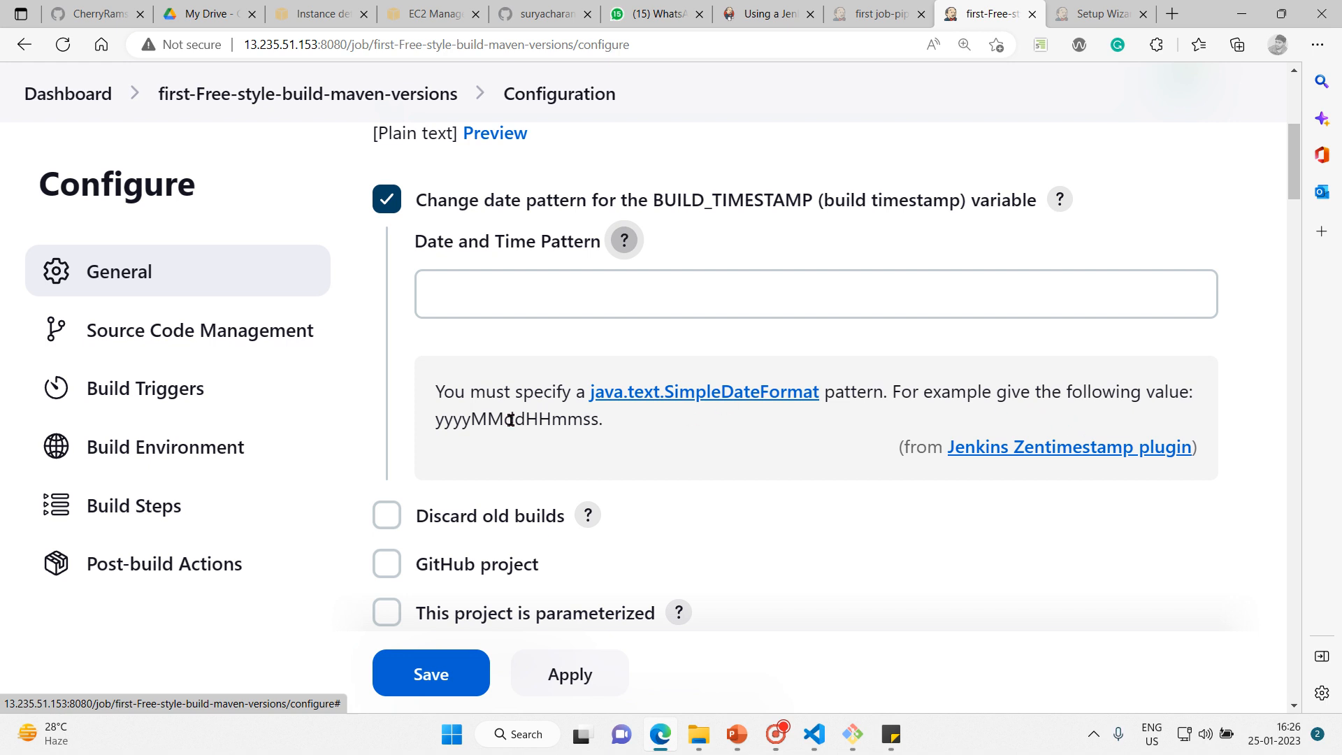
drag(445, 420, 494, 427)
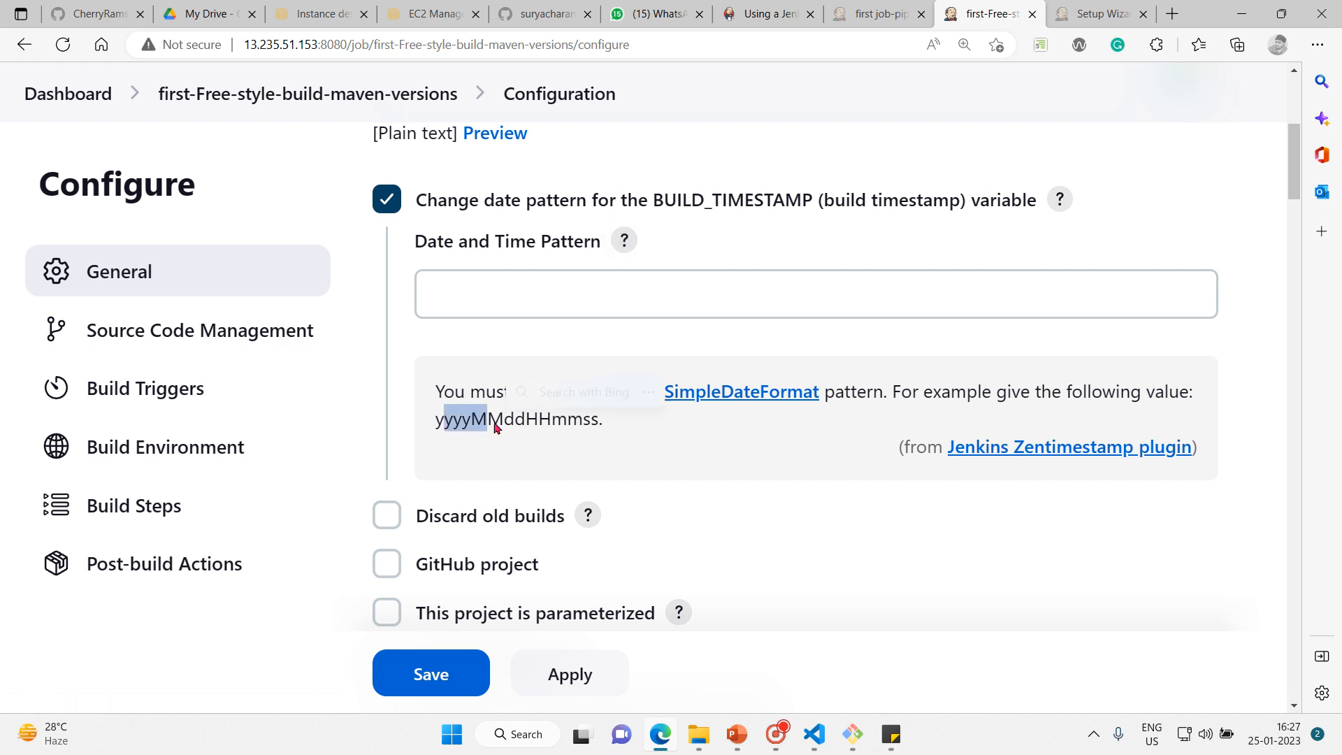
click(449, 420)
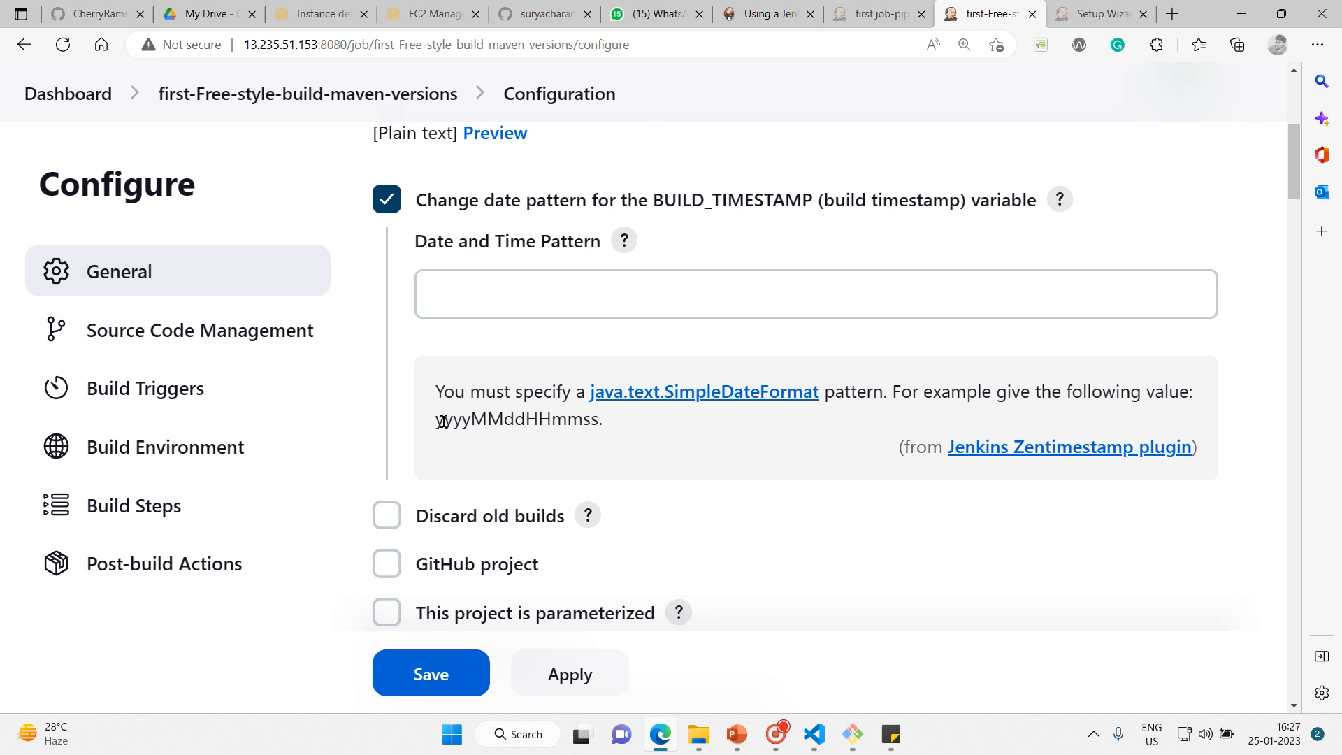
drag(434, 424, 444, 422)
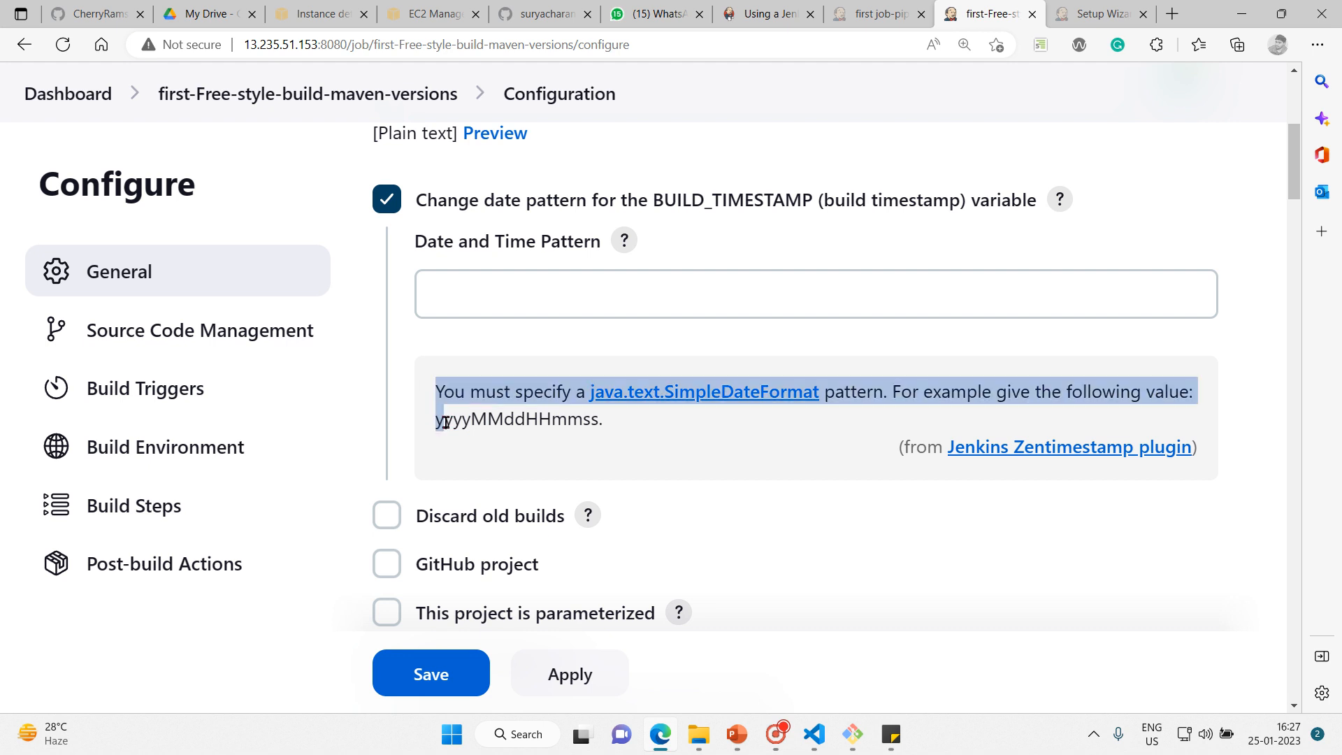
click(434, 424)
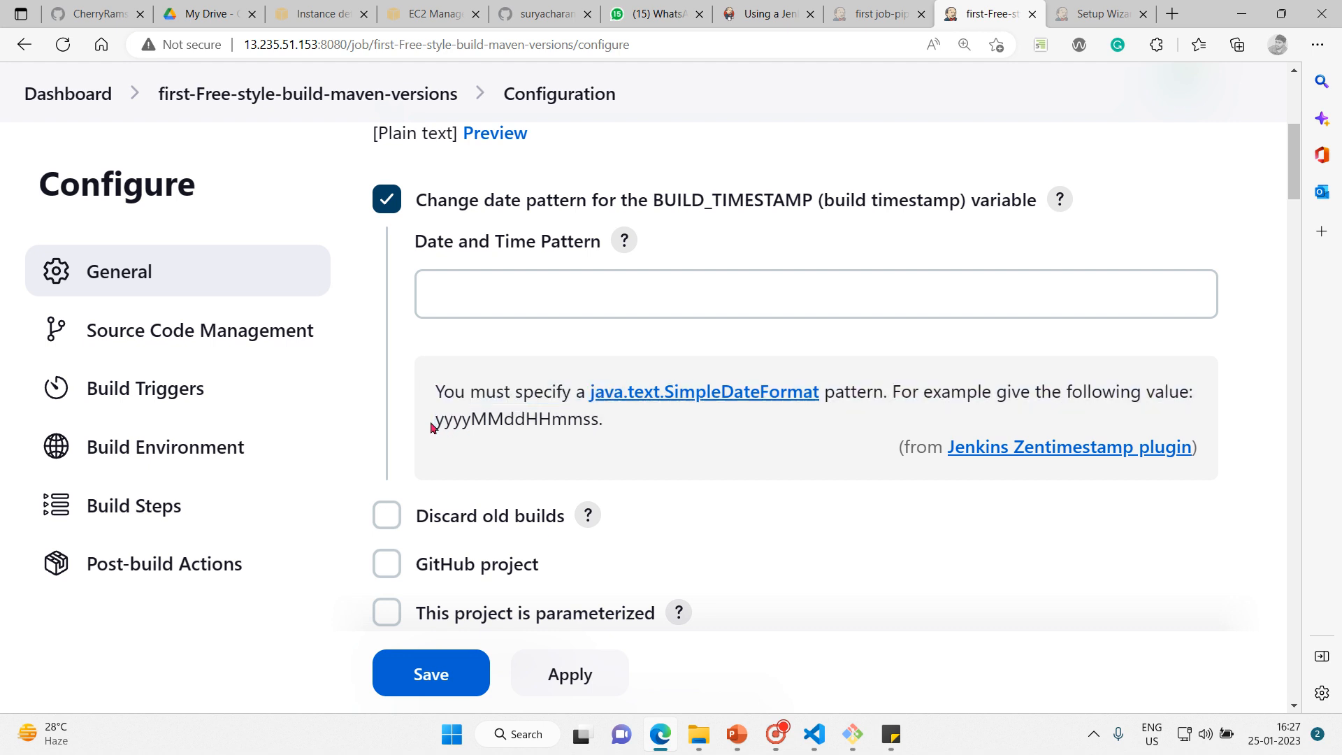
drag(435, 422, 600, 432)
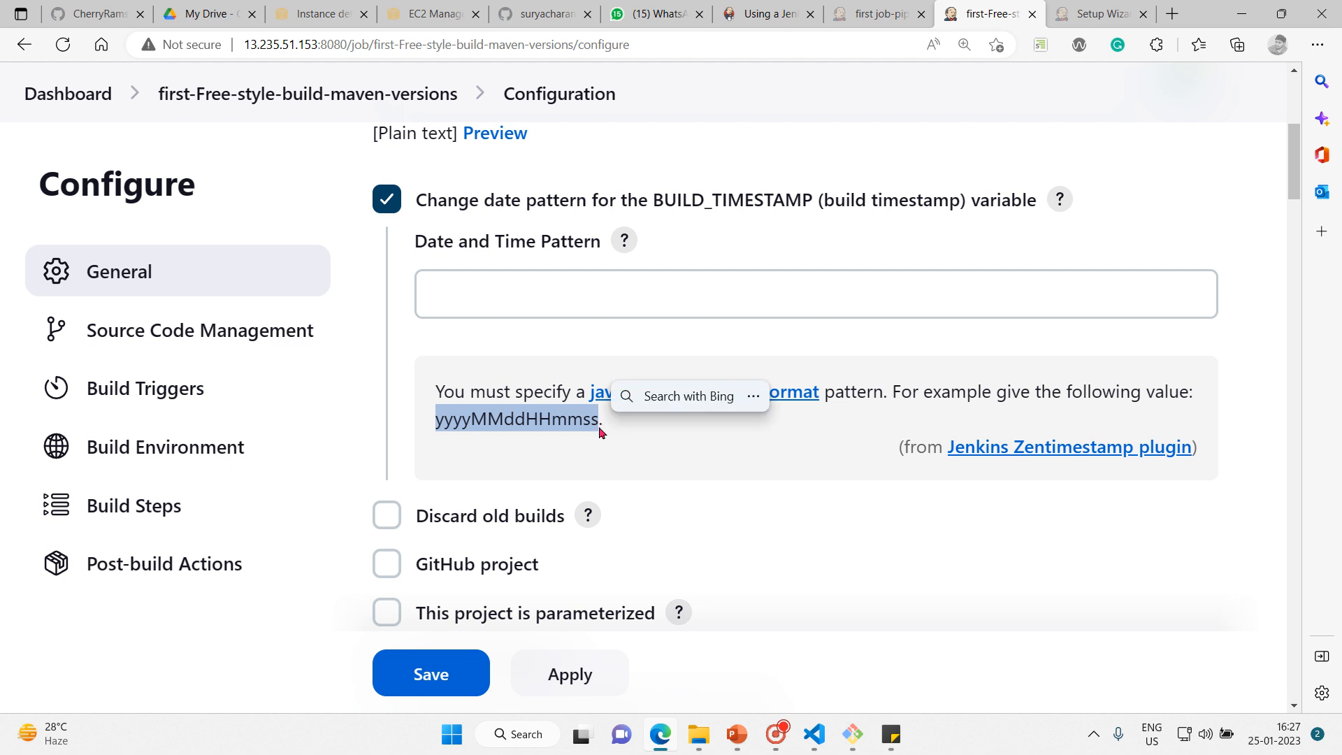
right_click(554, 424)
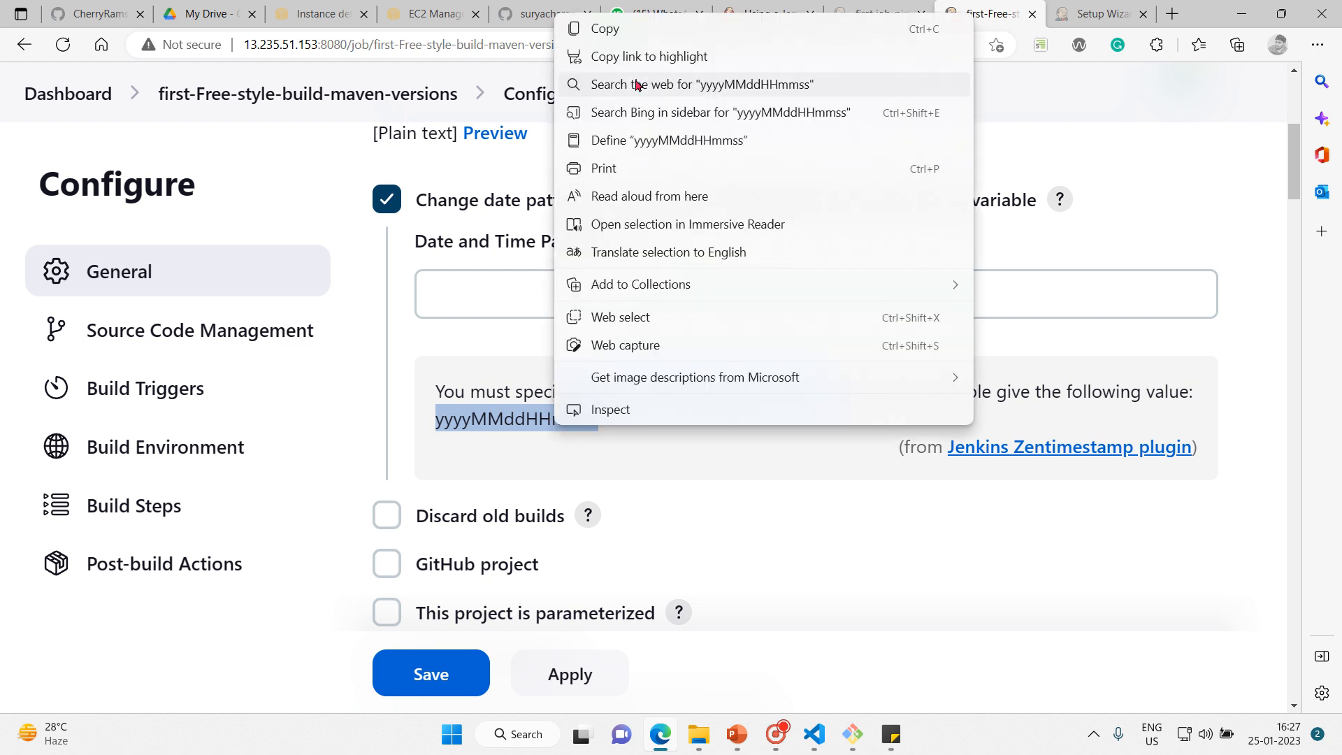
click(618, 35)
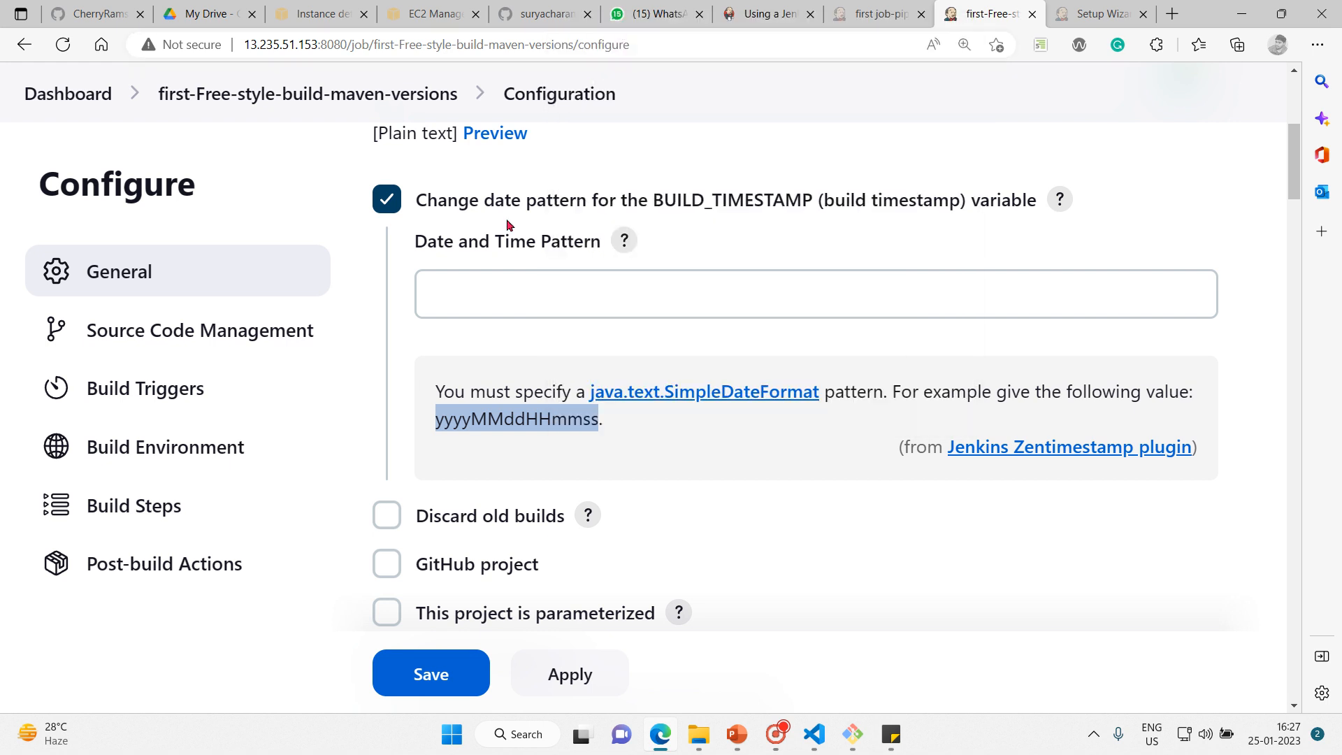
click(511, 288)
key(ctrl+v)
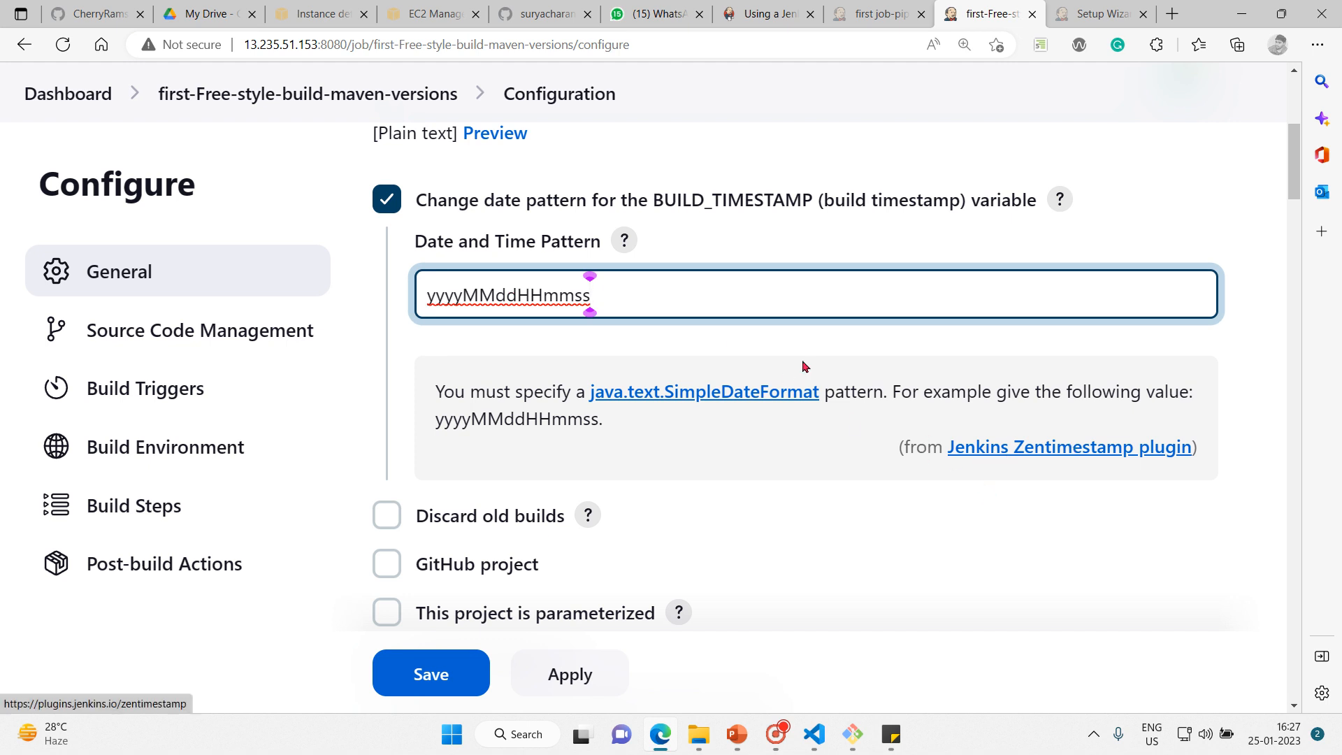
Shorten the year part of the date and time pattern to yy and add a hyphen after it.
key(Left)
key(Left)
key(Left)
key(Left)
key(Left)
key(Left)
key(Left)
key(Left)
key(Left)
key(Left)
key(Left)
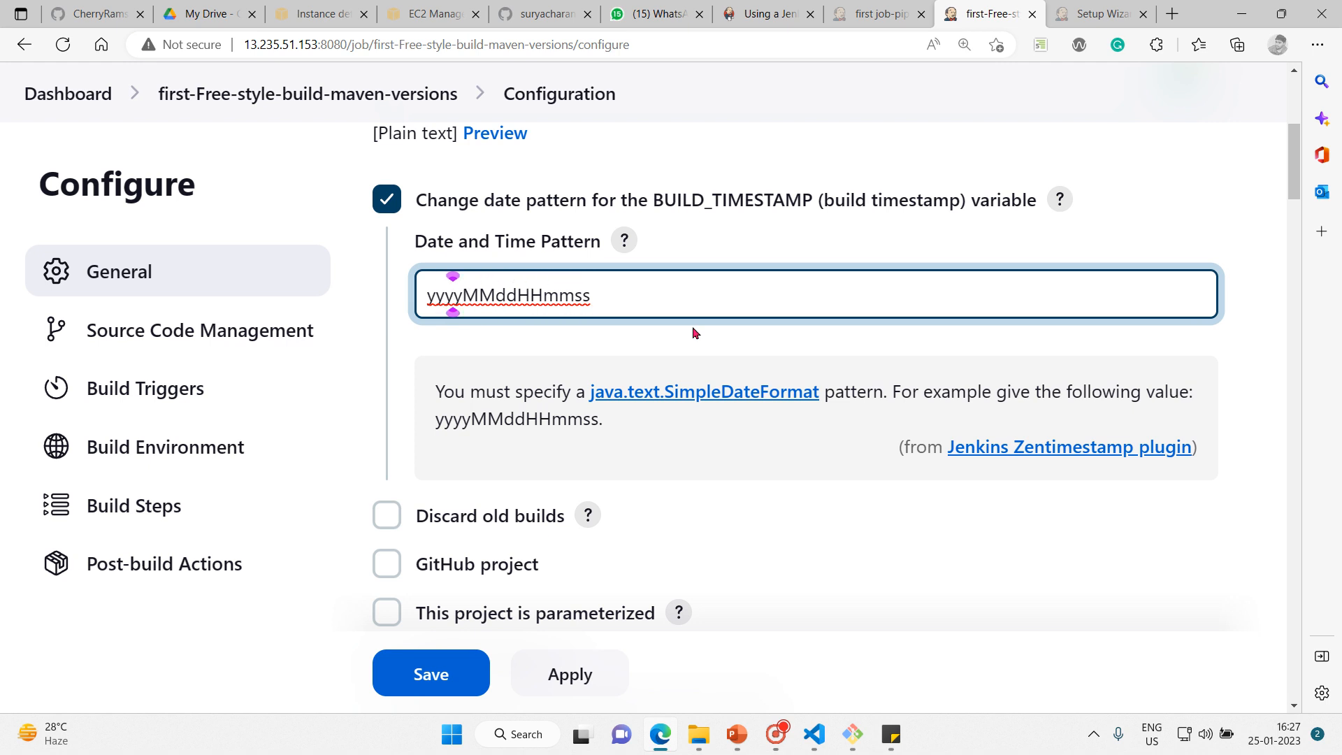
key(Left)
key(Delete)
key(Delete)
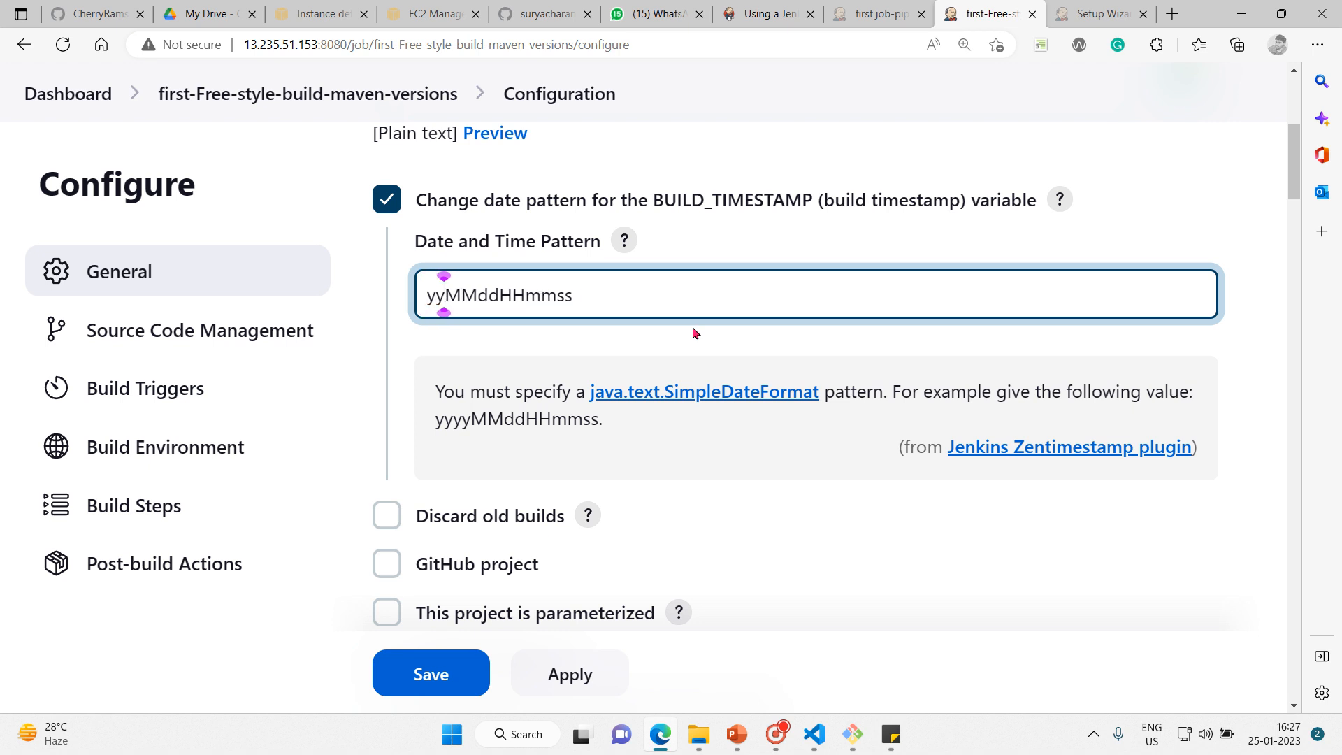
text(:)
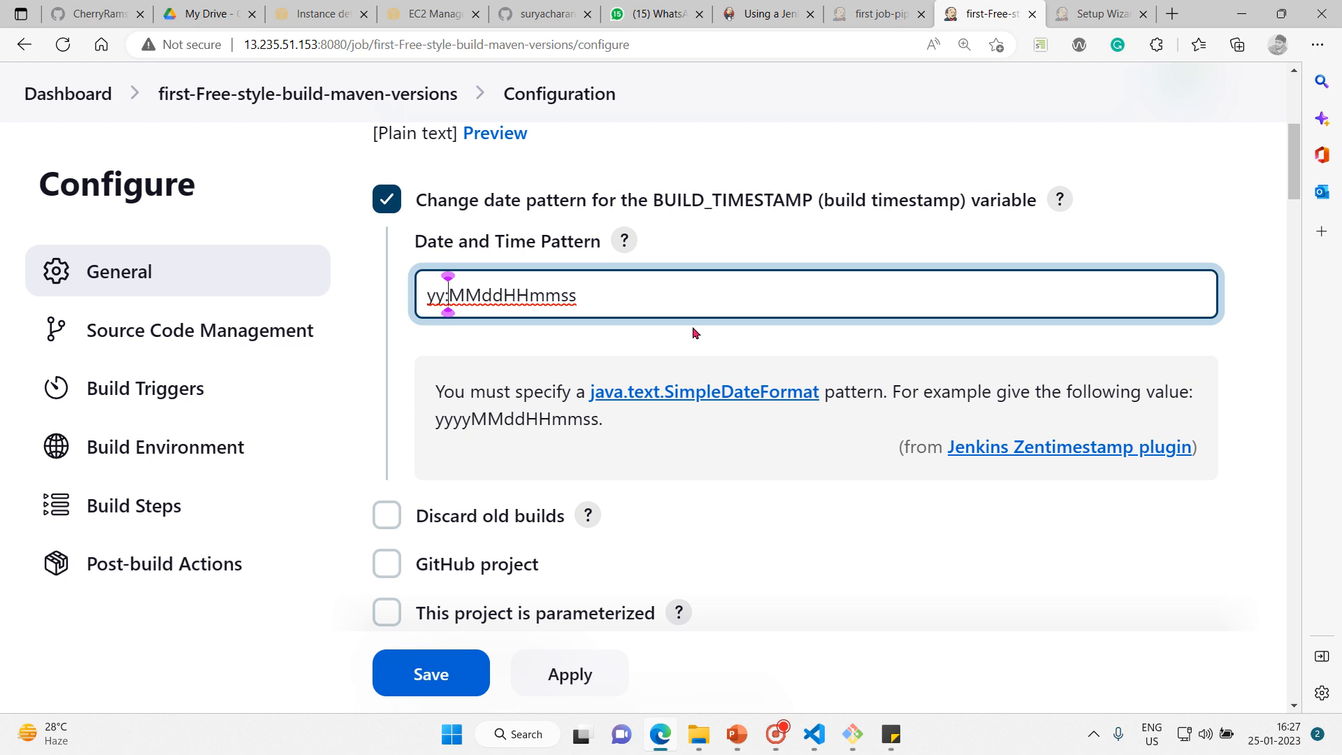
key(BackSpace)
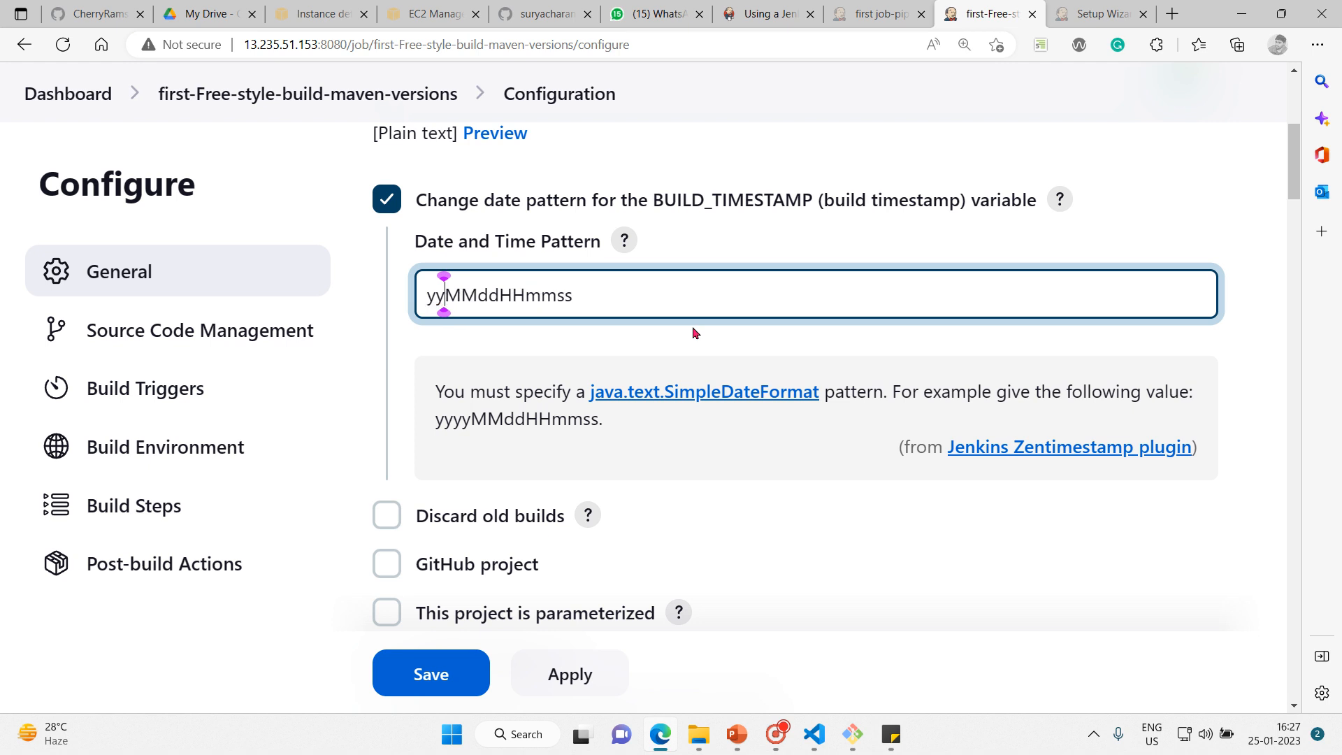
text(-)
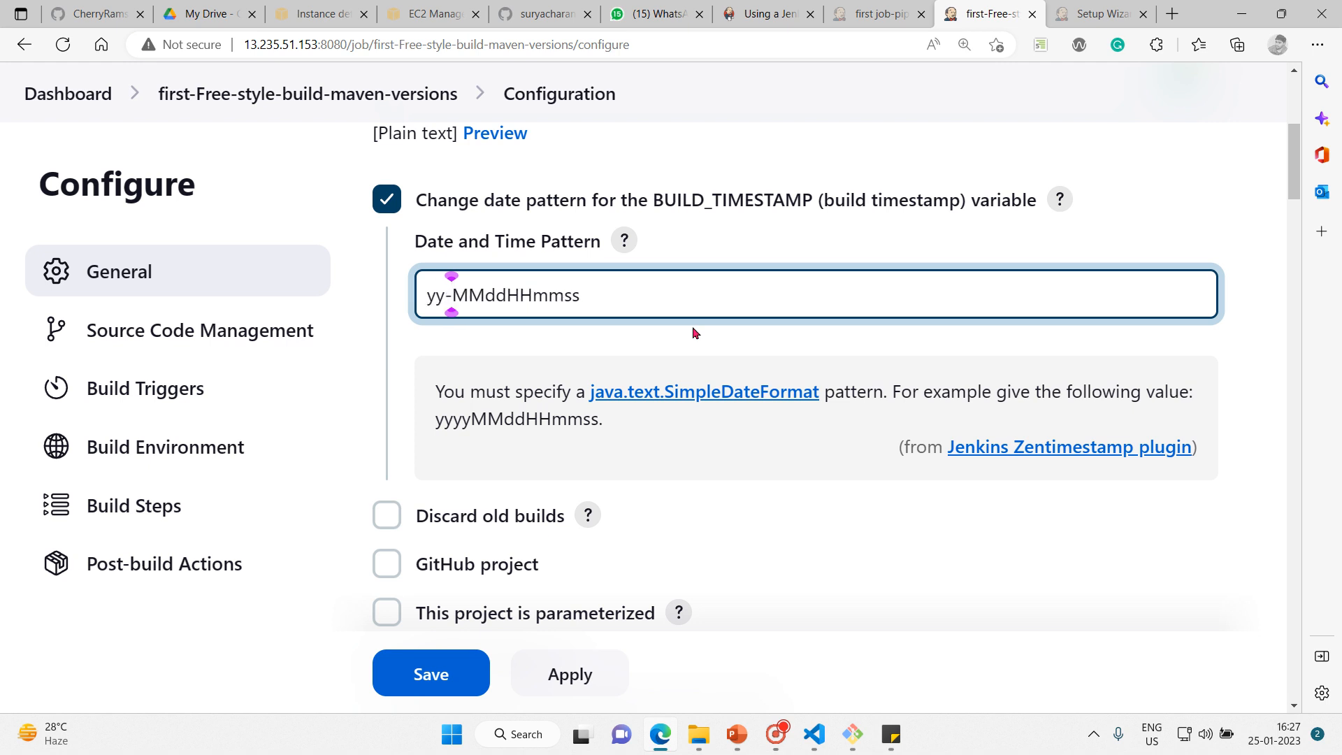
Insert hyphens after the month and day parts so the date pattern reads yy-MM-dd-HHmmss.
key(Right)
key(Right)
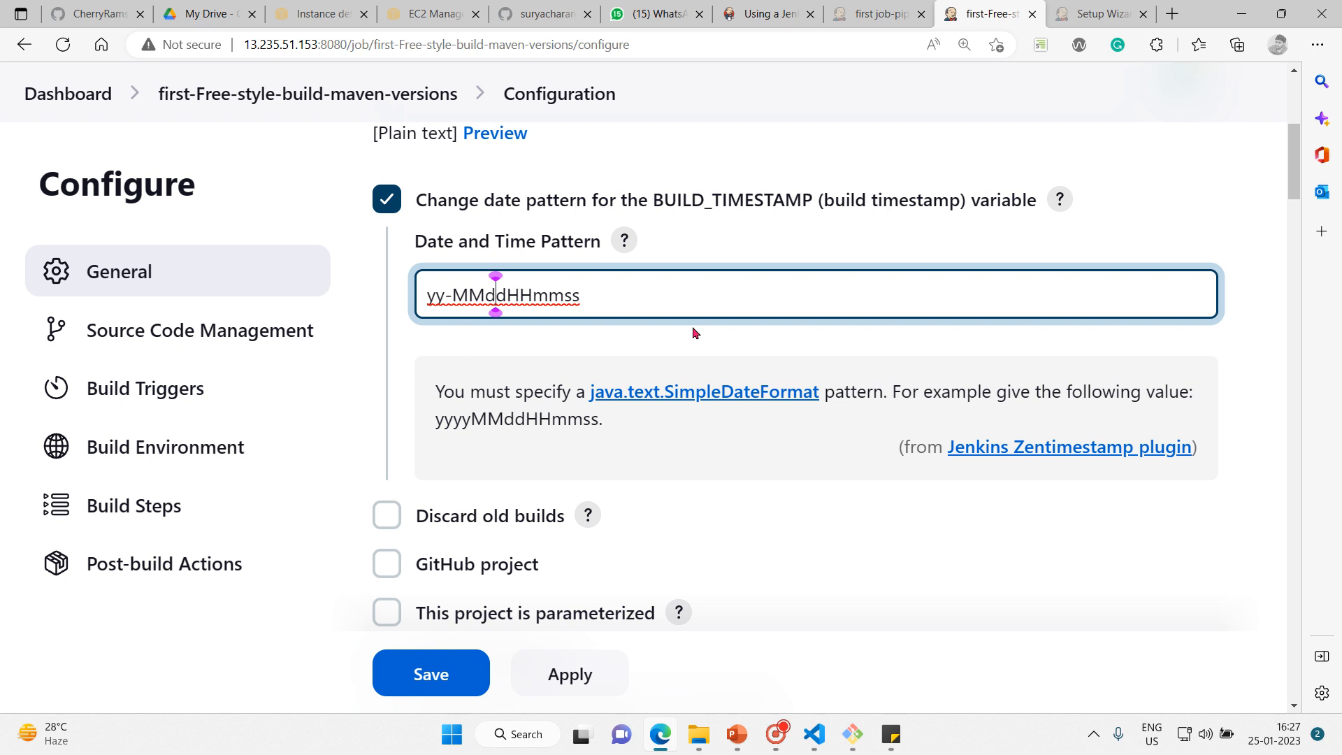
text(-)
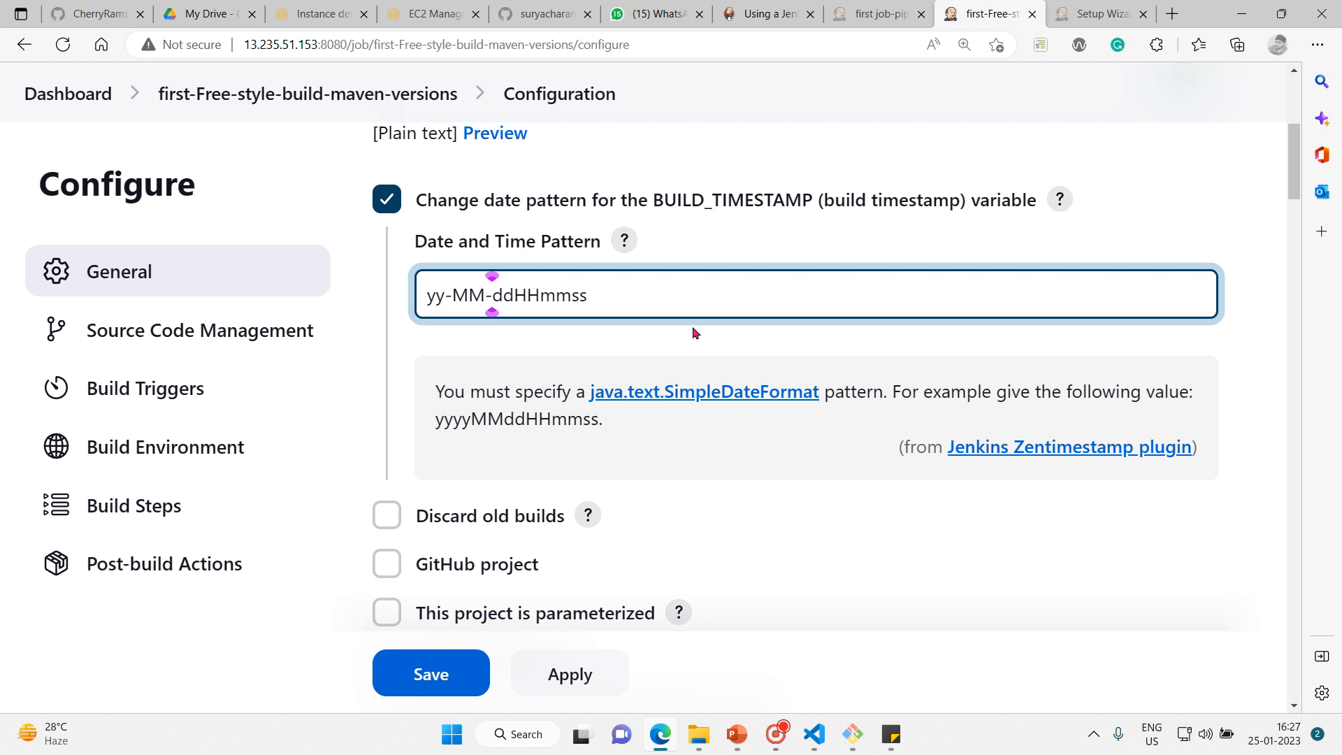
key(Right)
key(Right)
text(-)
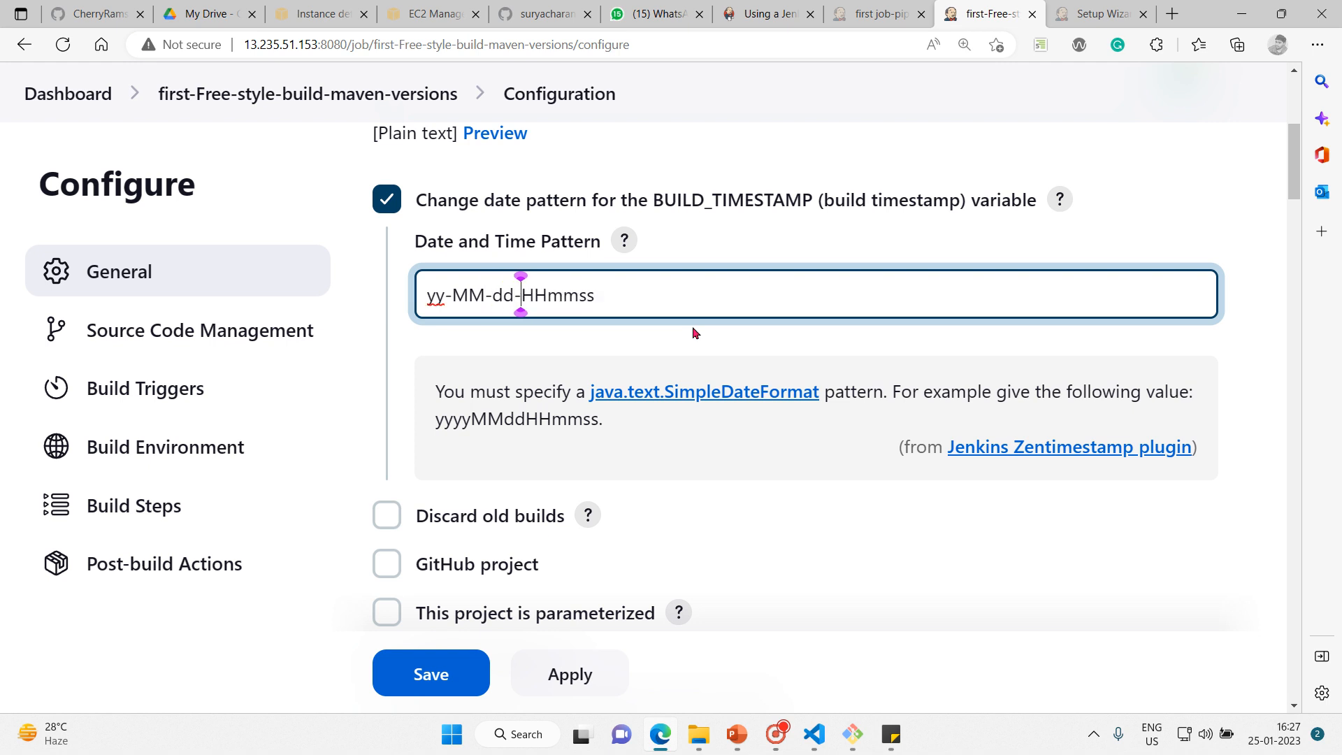
Remove the seconds from the end of the date pattern so it reads yy-MM-dd-HHmm.
key(Right)
key(Right)
key(Right)
key(Right)
key(Left)
key(Left)
key(Left)
key(Left)
key(Left)
key(Left)
key(Left)
key(Left)
key(Left)
key(Left)
key(Left)
key(Right)
key(Right)
key(Right)
key(Right)
key(Right)
key(Right)
key(Right)
key(Right)
key(Right)
key(Right)
key(Right)
key(Right)
key(Right)
key(BackSpace)
key(BackSpace)
key(Left)
key(Left)
key(Right)
key(Right)
Save the job configuration after checking the Execute shell copy command, and start a new build of the job.
mouse_move(1297, 154)
mouse_down()
mouse_move(1299, 183)
mouse_move(1291, 157)
mouse_up()
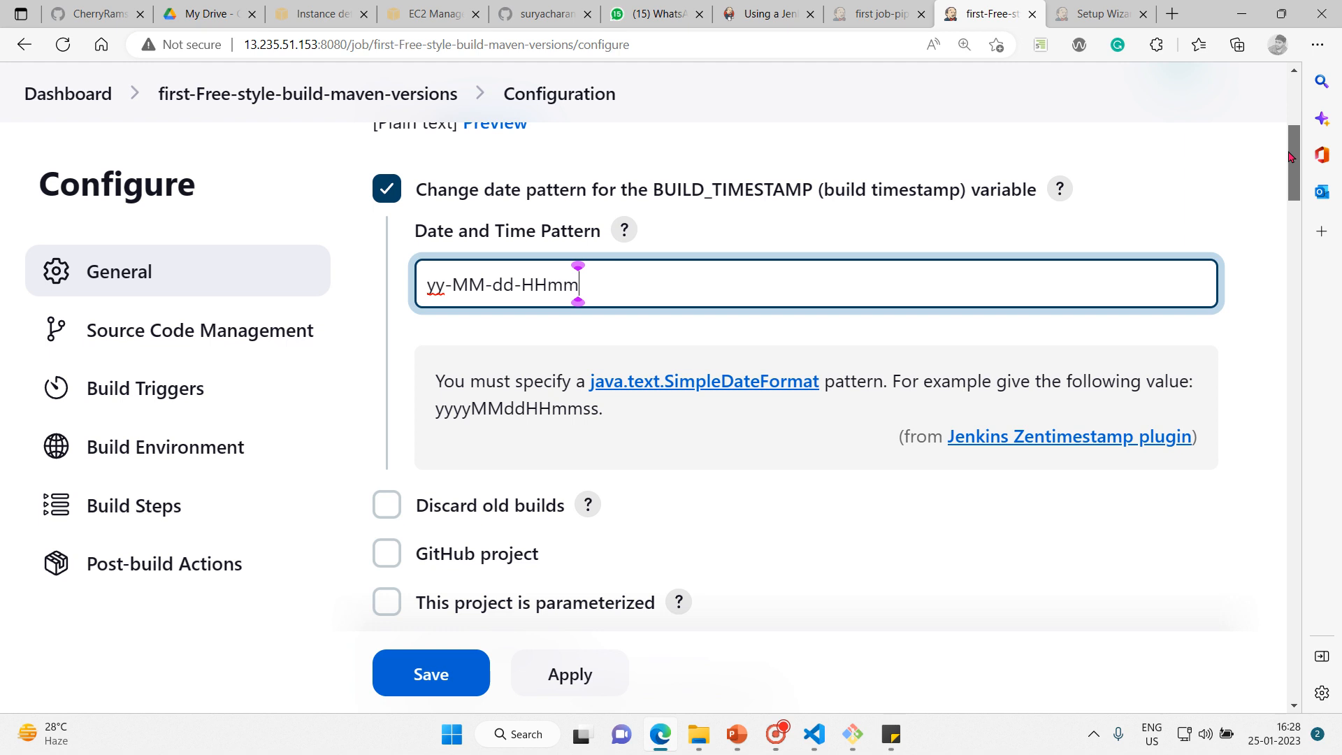
drag(1291, 157, 1340, 639)
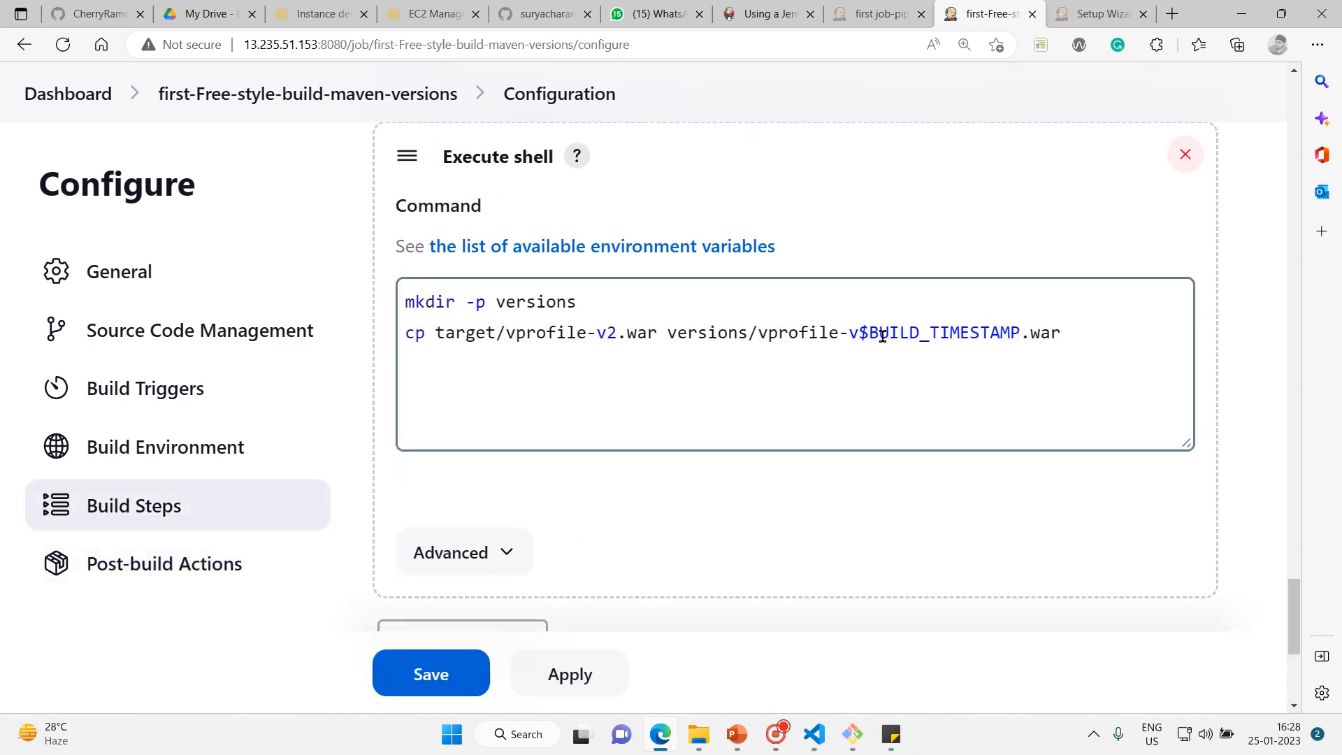
click(1233, 550)
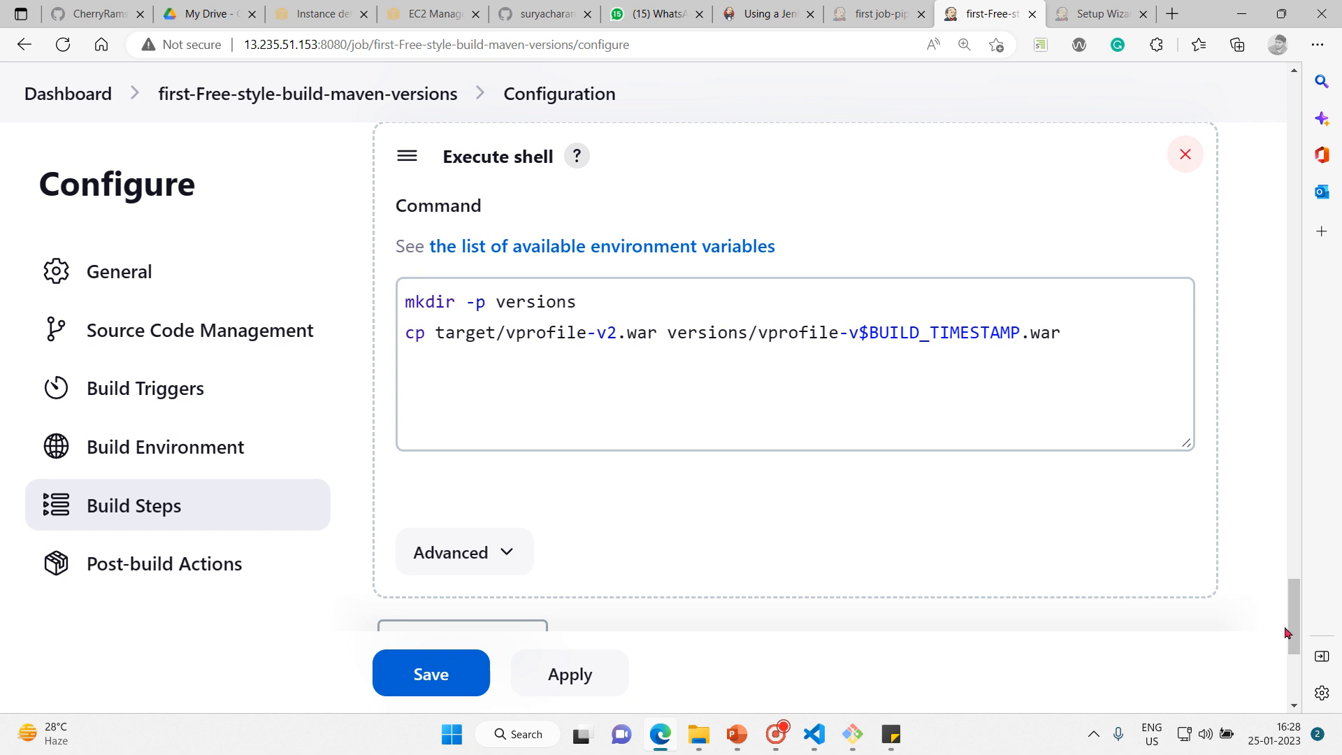
drag(1294, 632, 1305, 684)
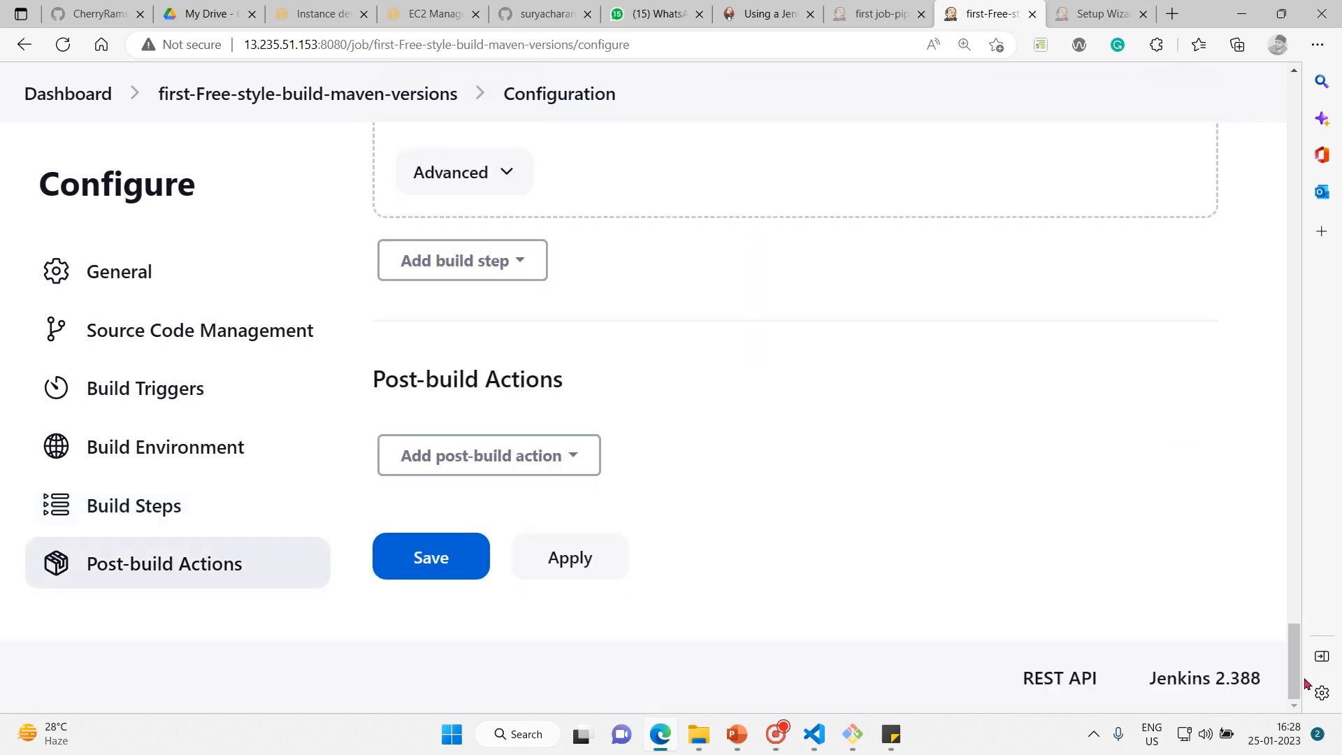
click(446, 570)
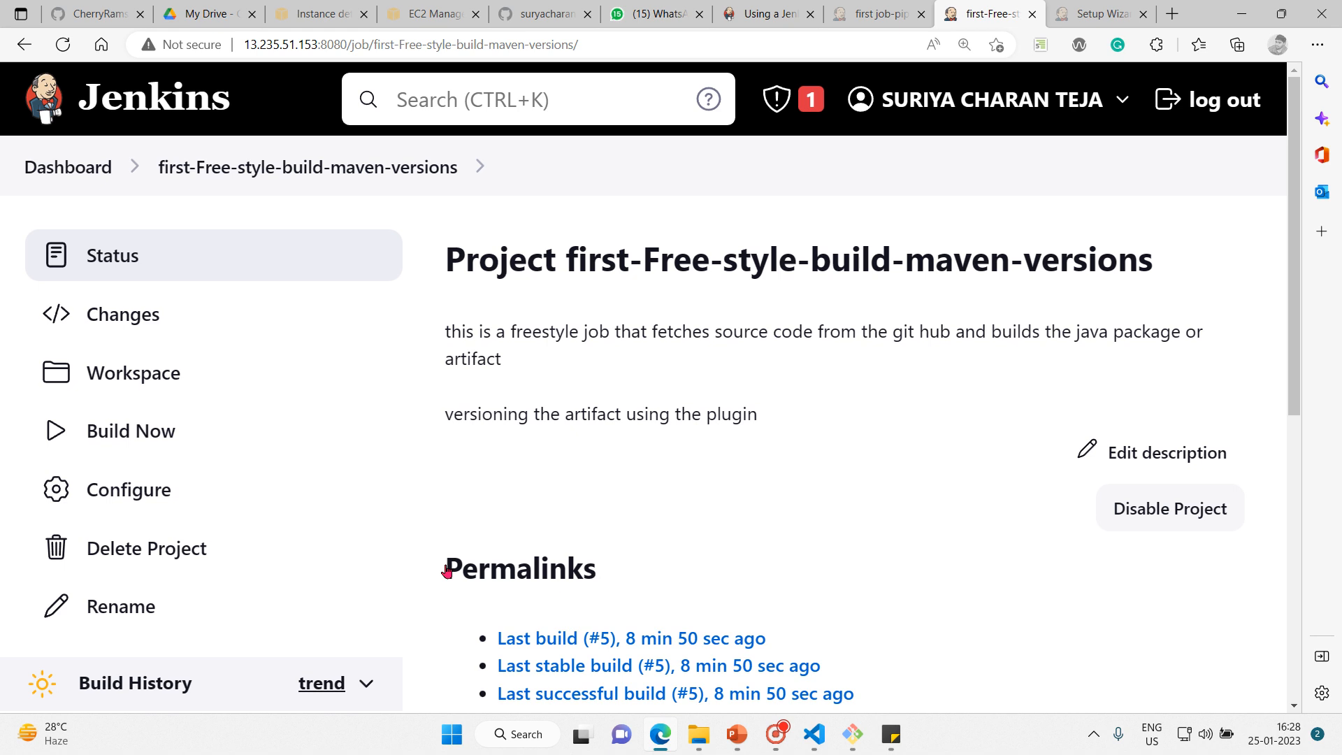
click(70, 438)
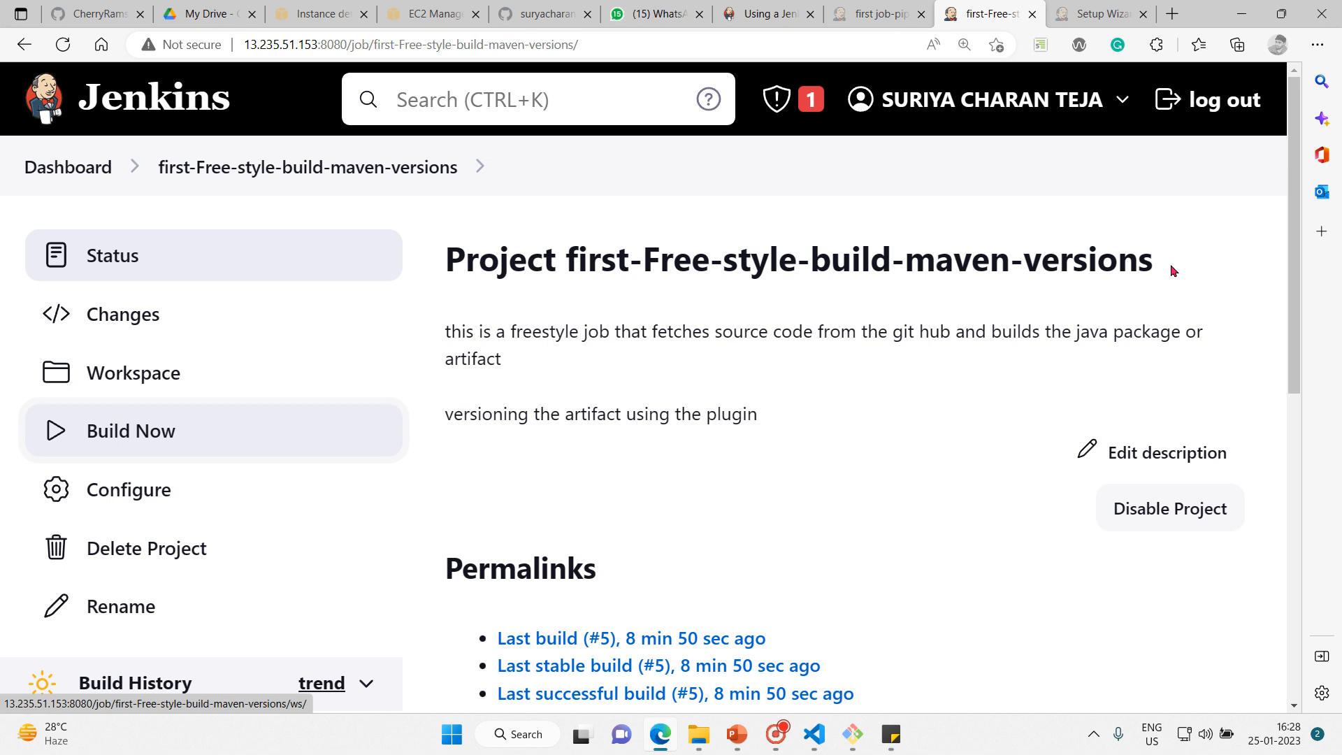
drag(1297, 256, 1304, 354)
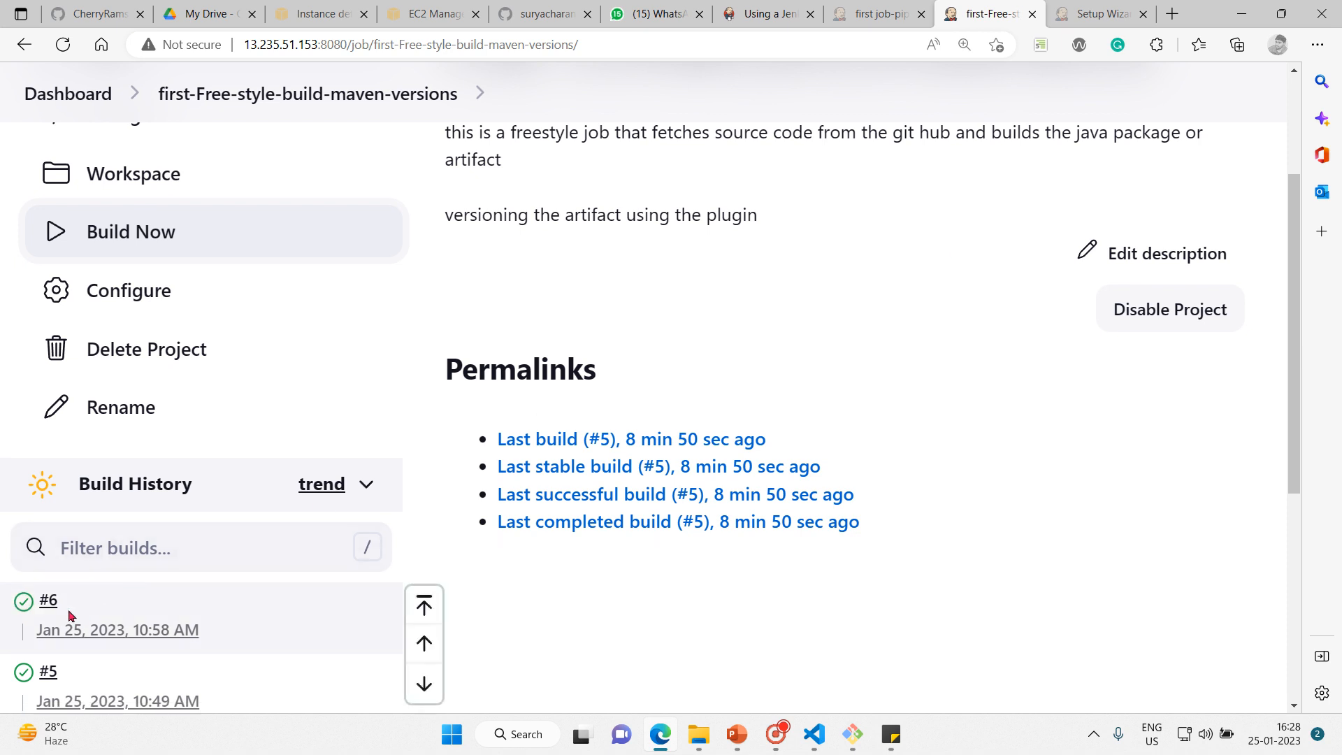
Examine the timestamped war file name in the copy command ending the newest build's console output, and return to the job page.
click(45, 605)
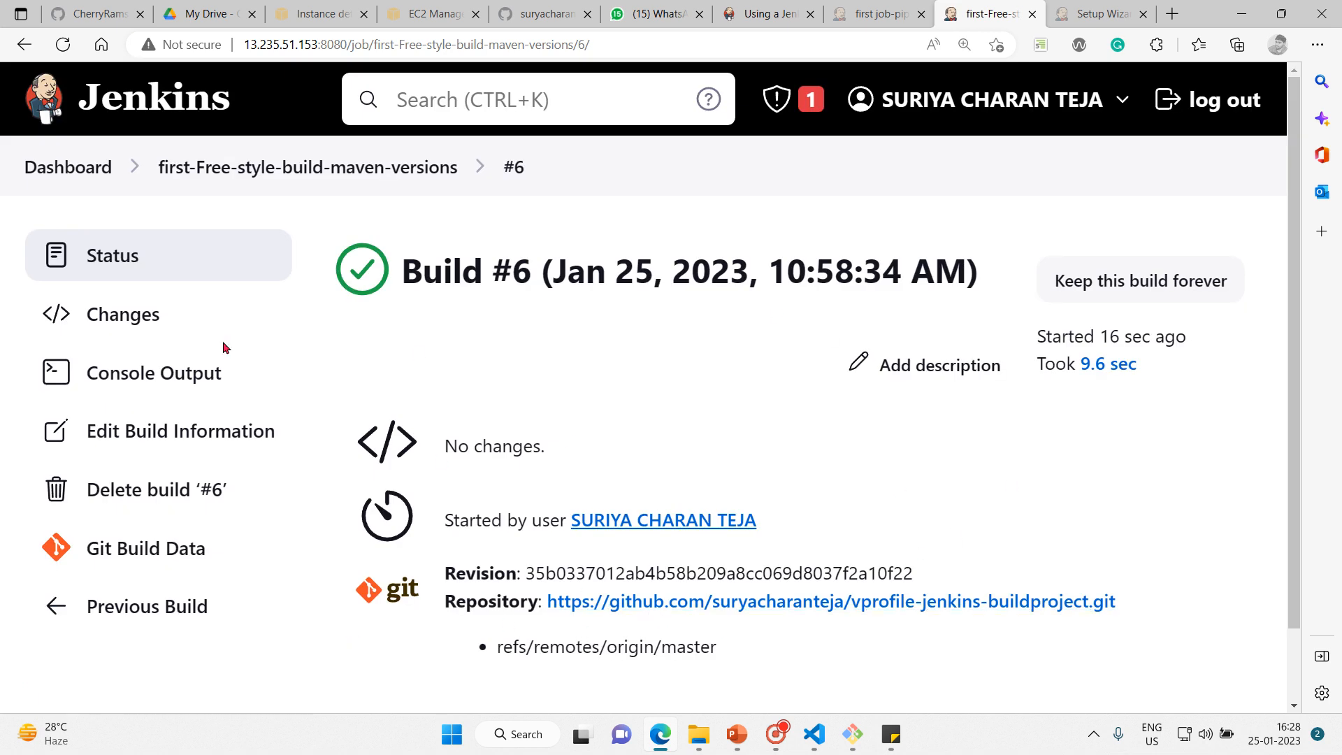
click(222, 393)
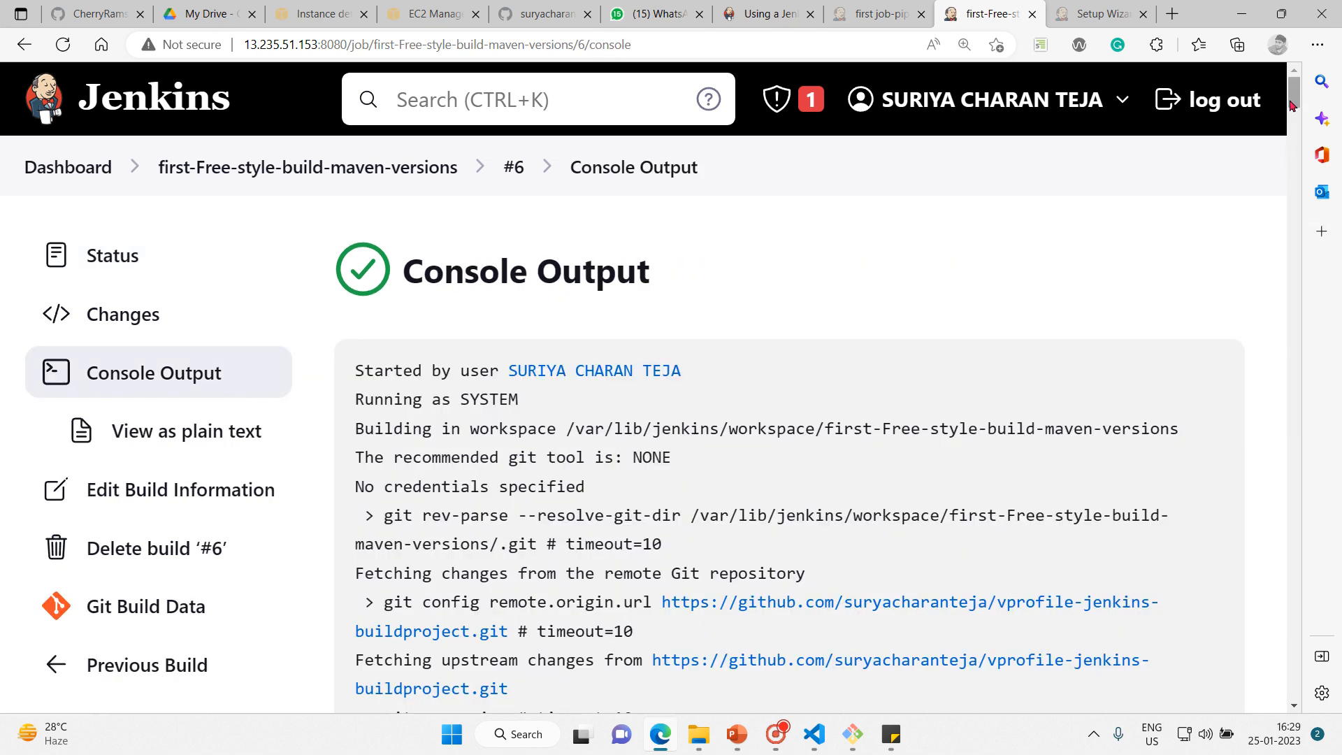
drag(1292, 106, 1321, 703)
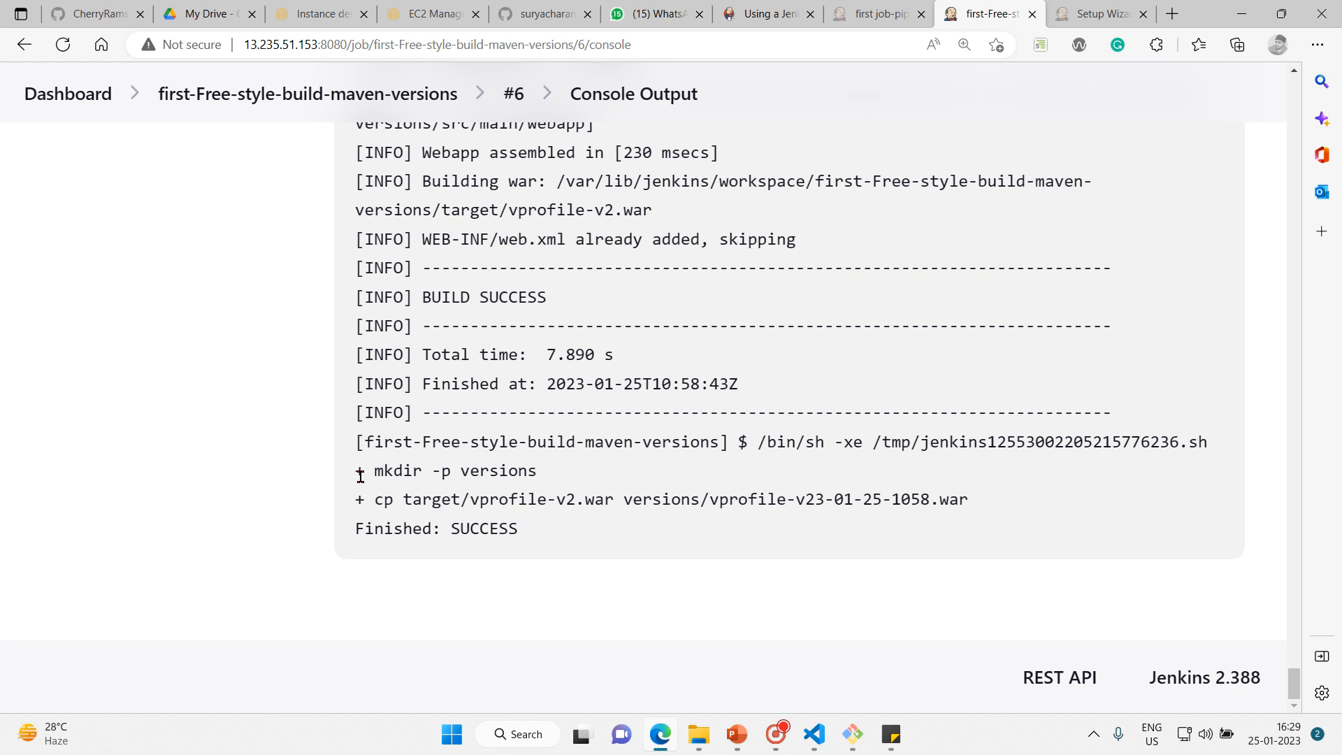
drag(361, 476, 499, 476)
drag(790, 509, 796, 514)
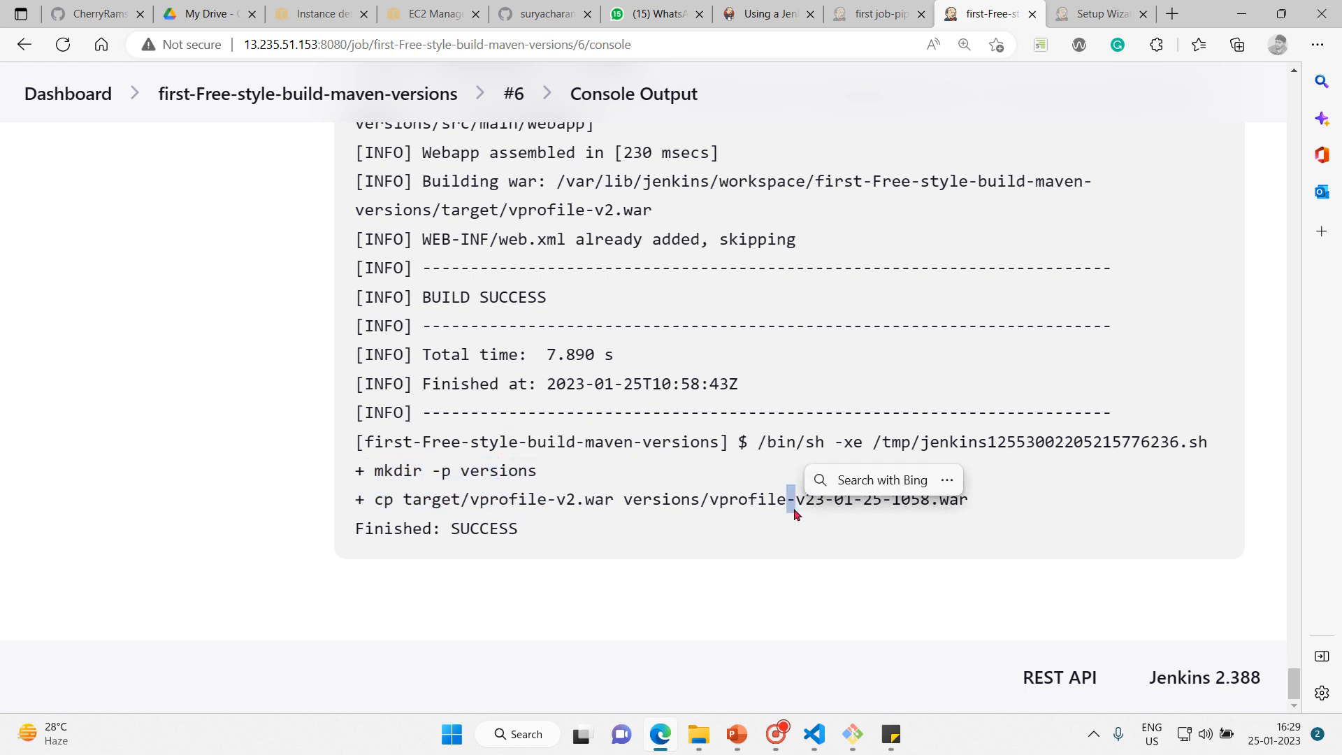
click(794, 512)
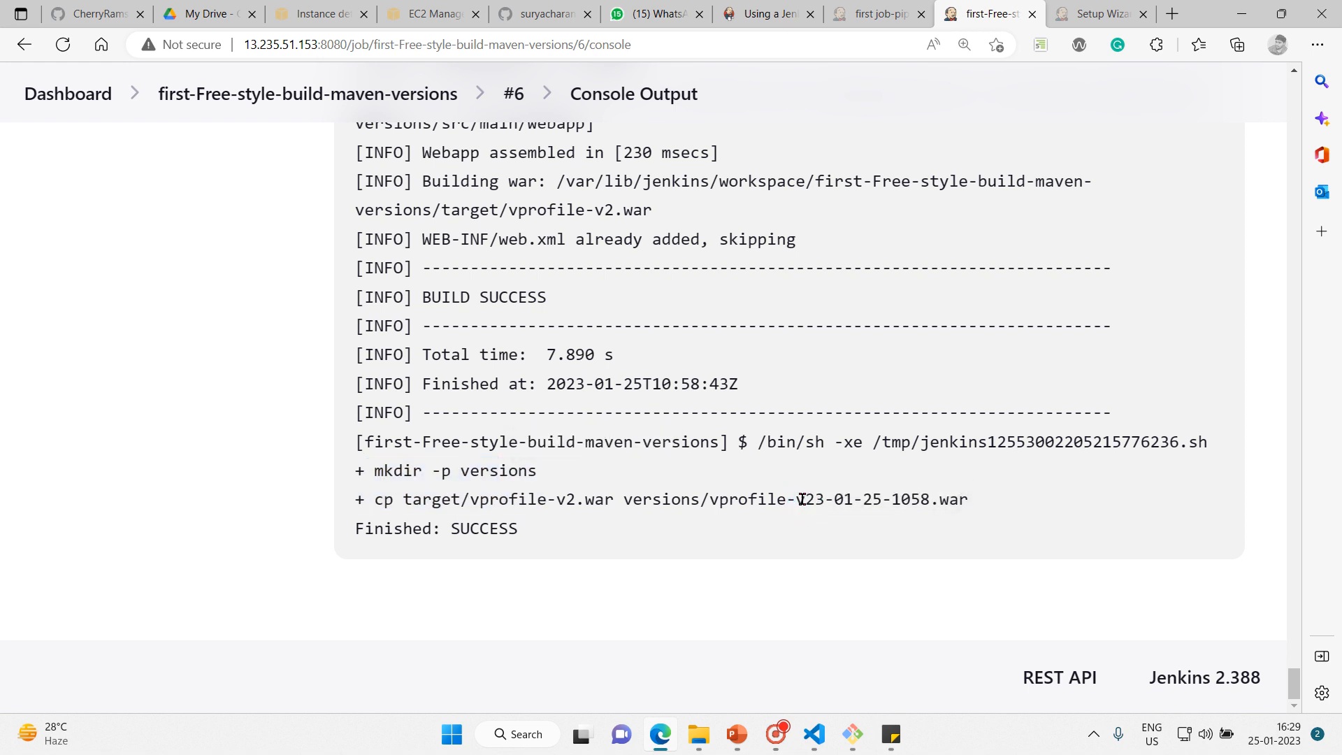
drag(805, 499, 879, 544)
click(837, 509)
click(864, 513)
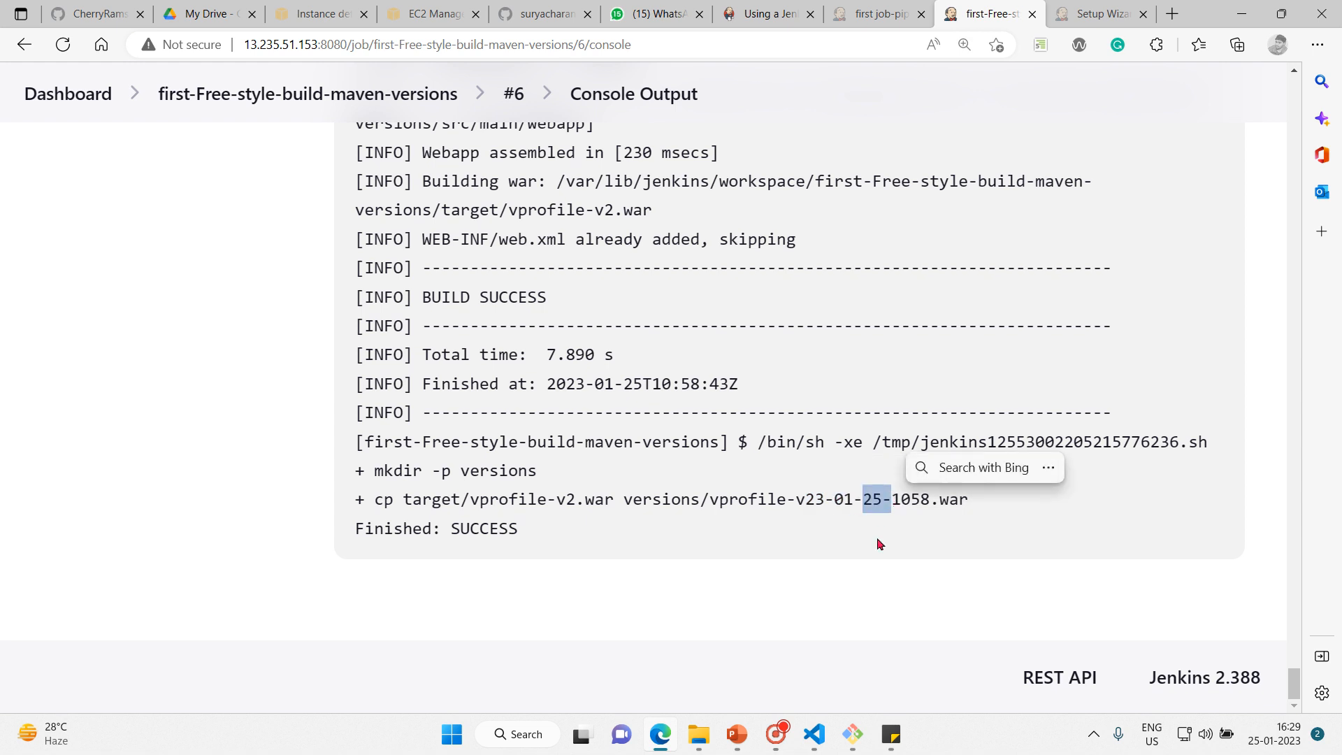
click(879, 544)
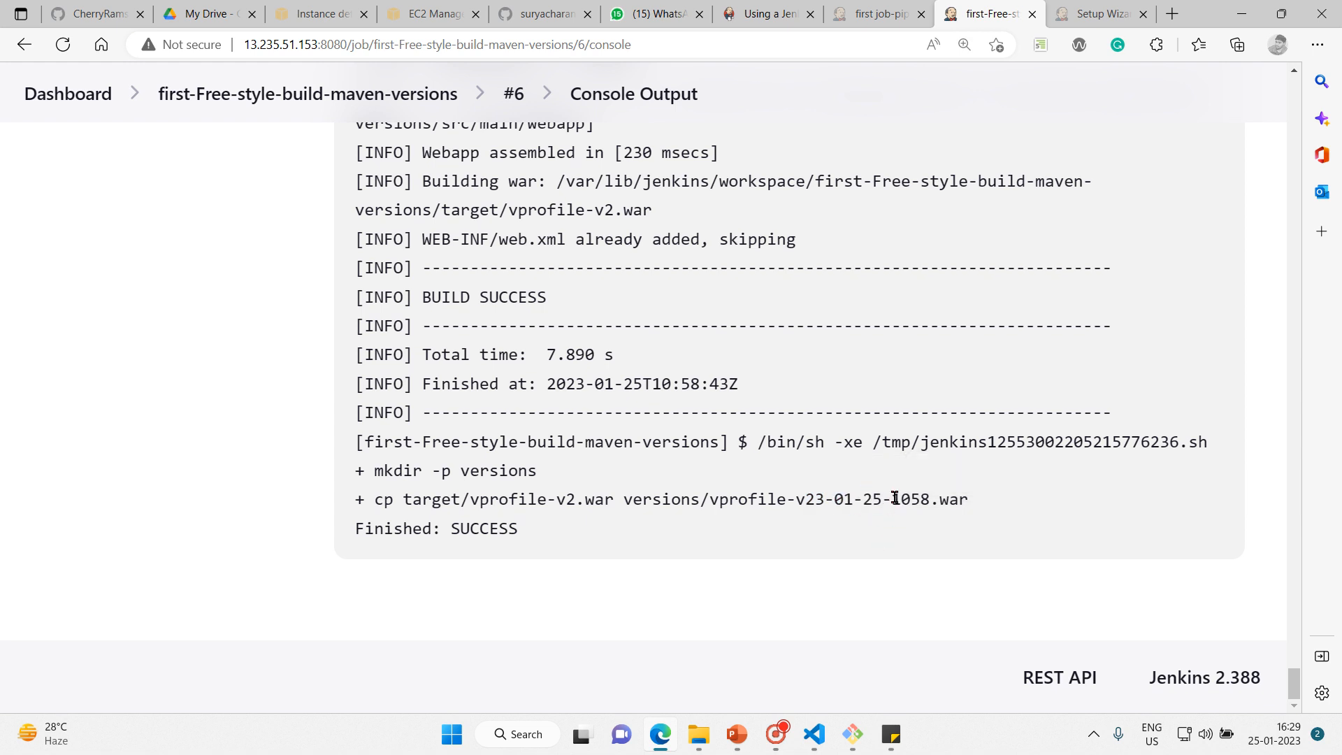
drag(894, 499, 935, 499)
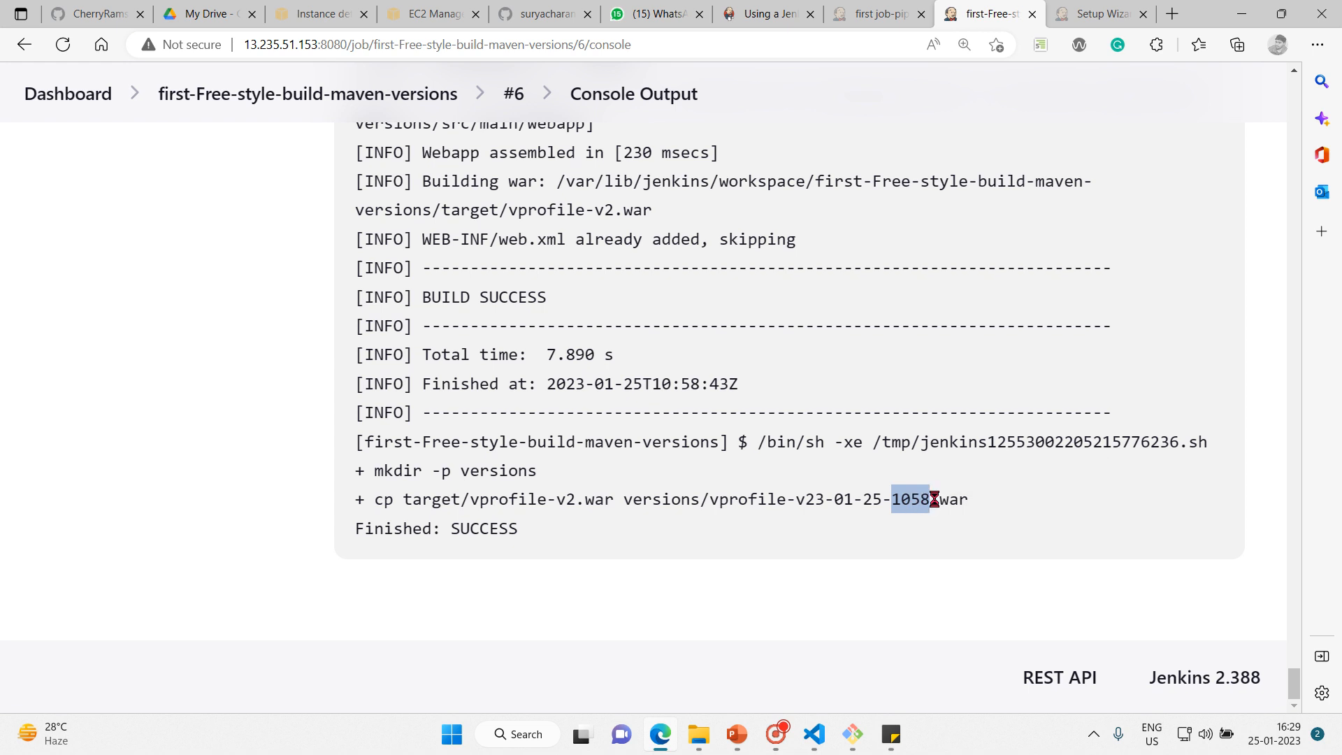
click(910, 499)
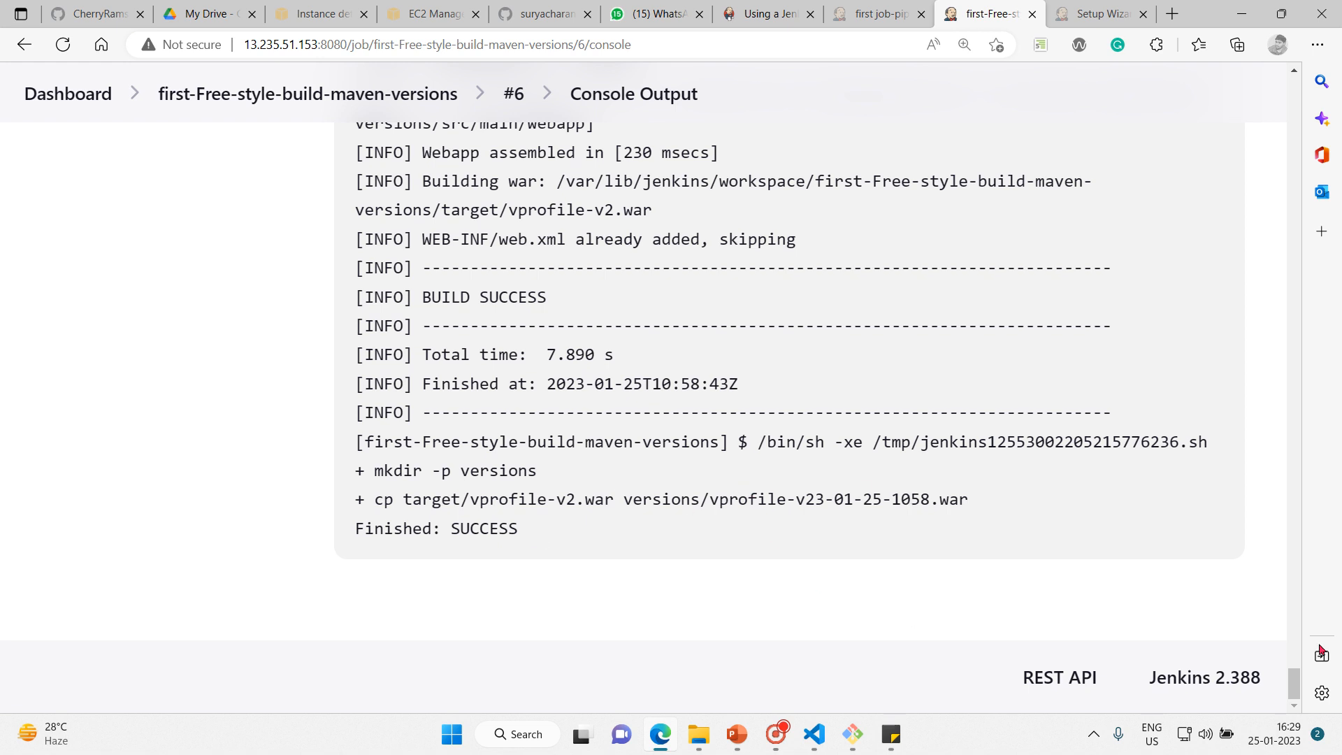
drag(1294, 685, 1181, 65)
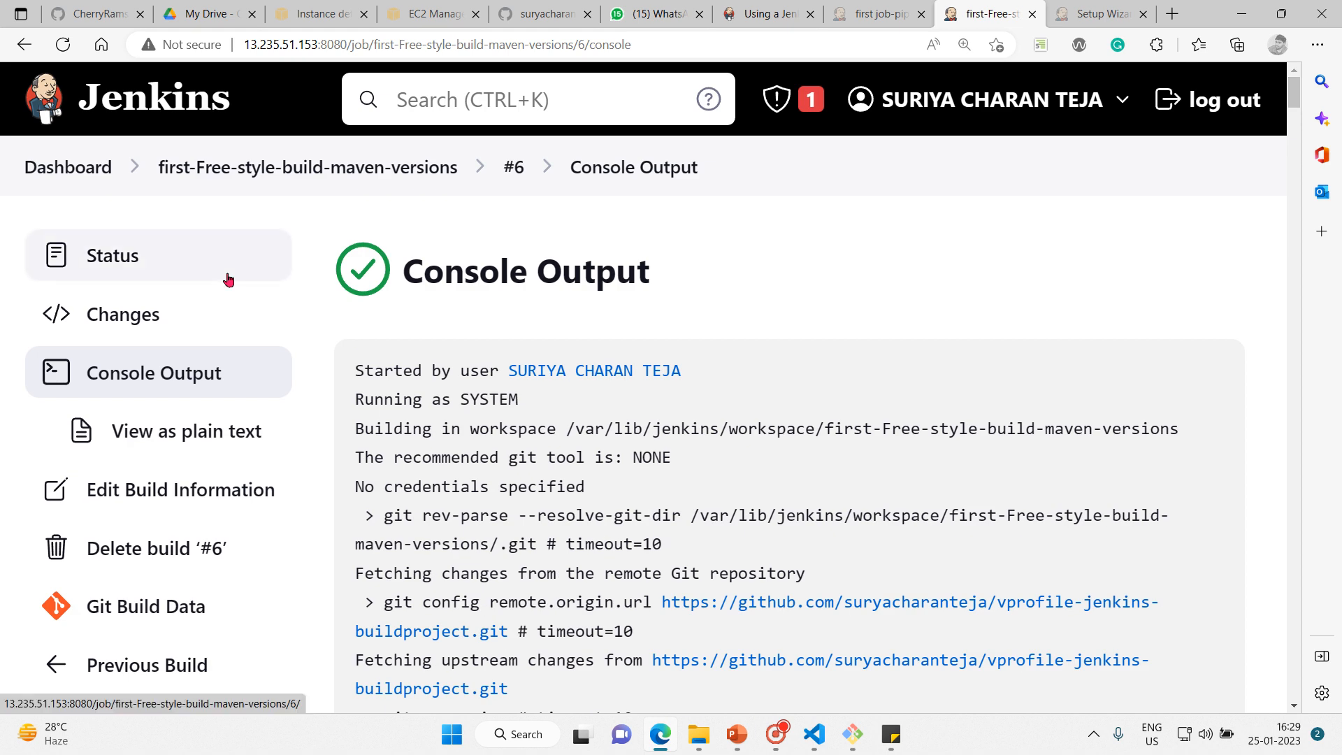
click(326, 169)
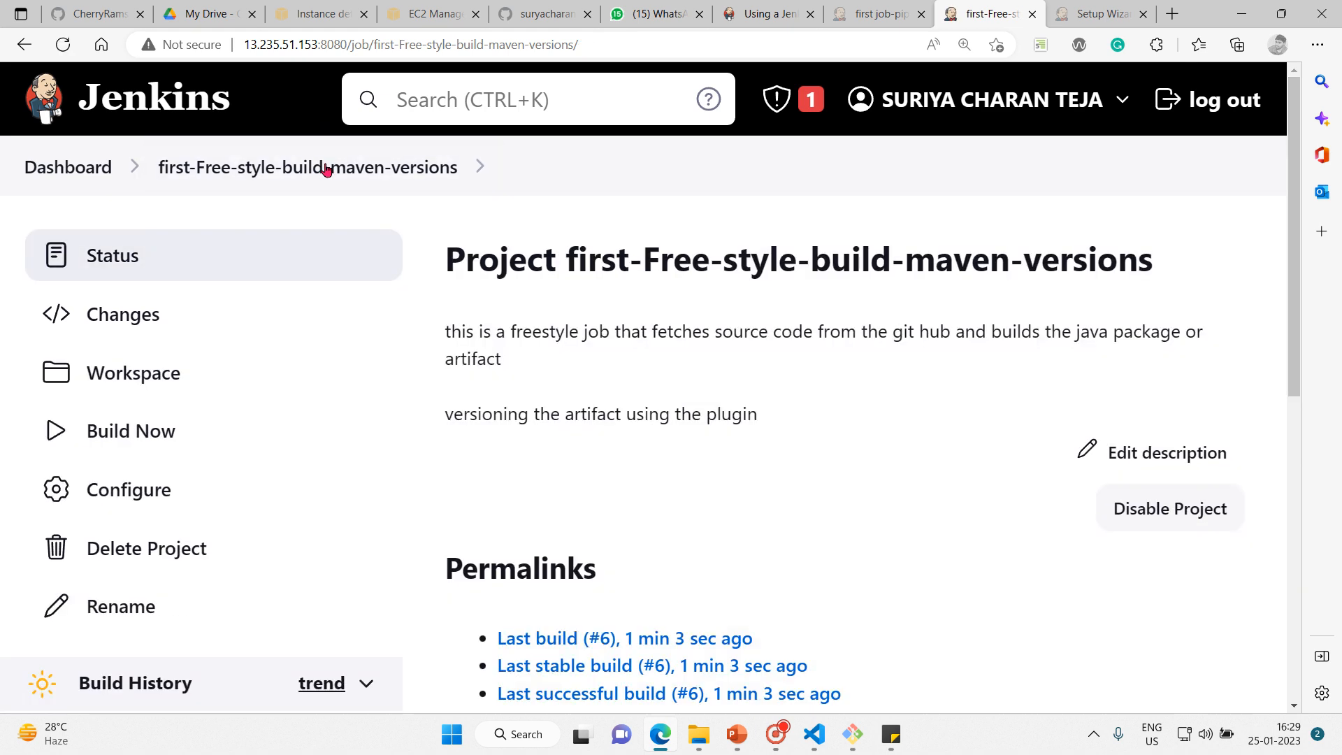
Open the versions folder in the job's workspace and examine the listed war files for the timestamped artifact.
click(131, 376)
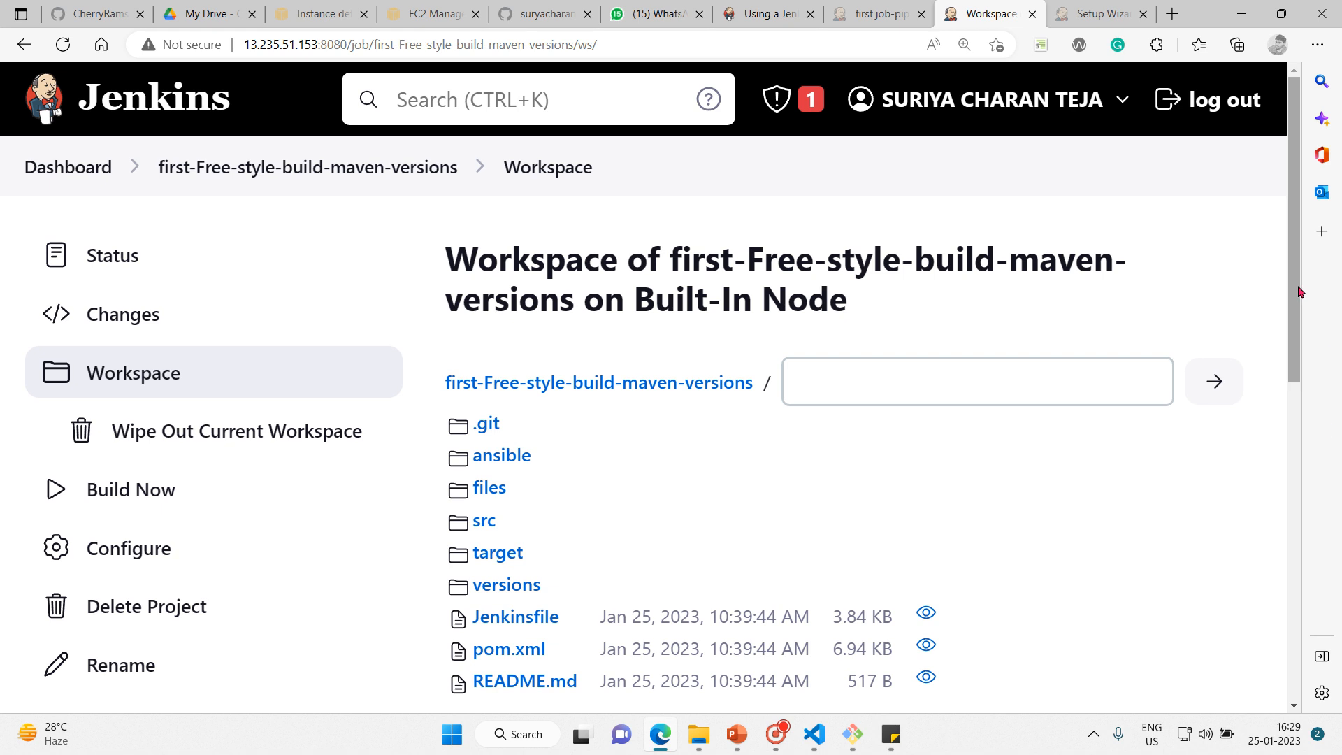
drag(1299, 294, 1294, 365)
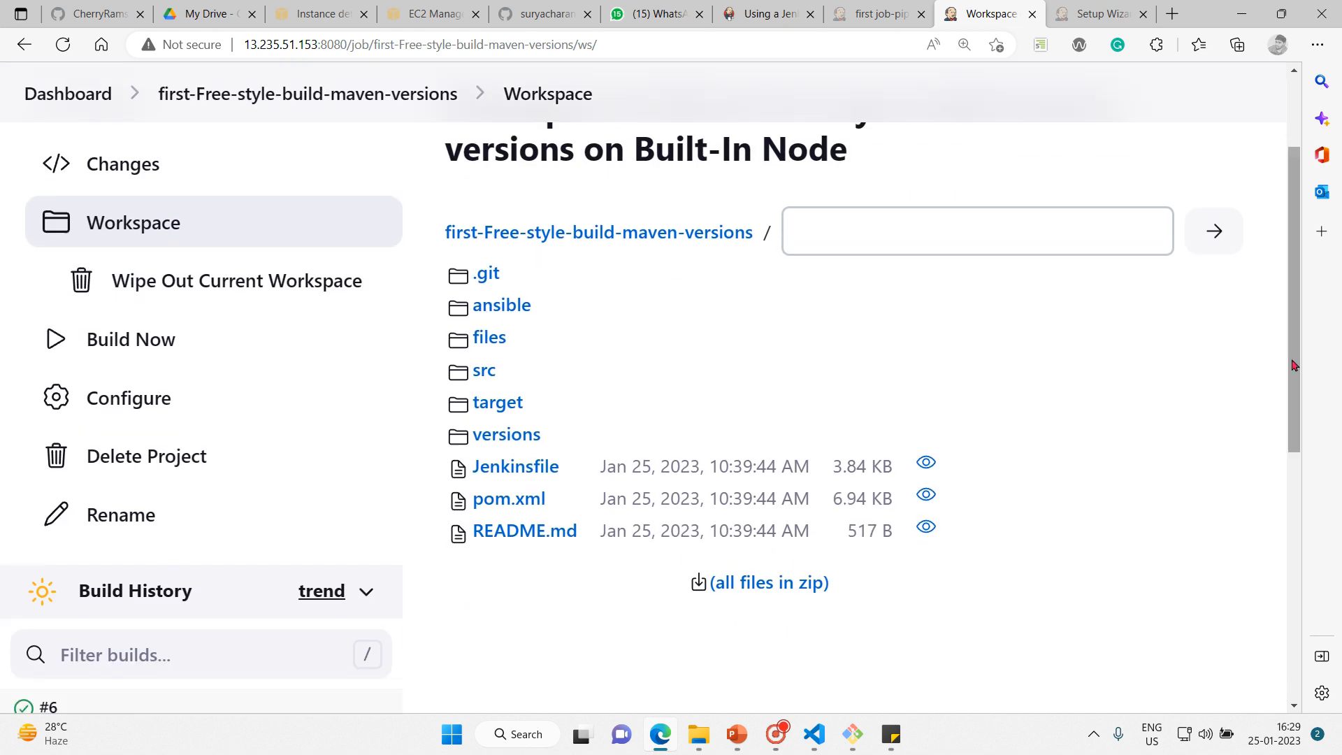
click(531, 434)
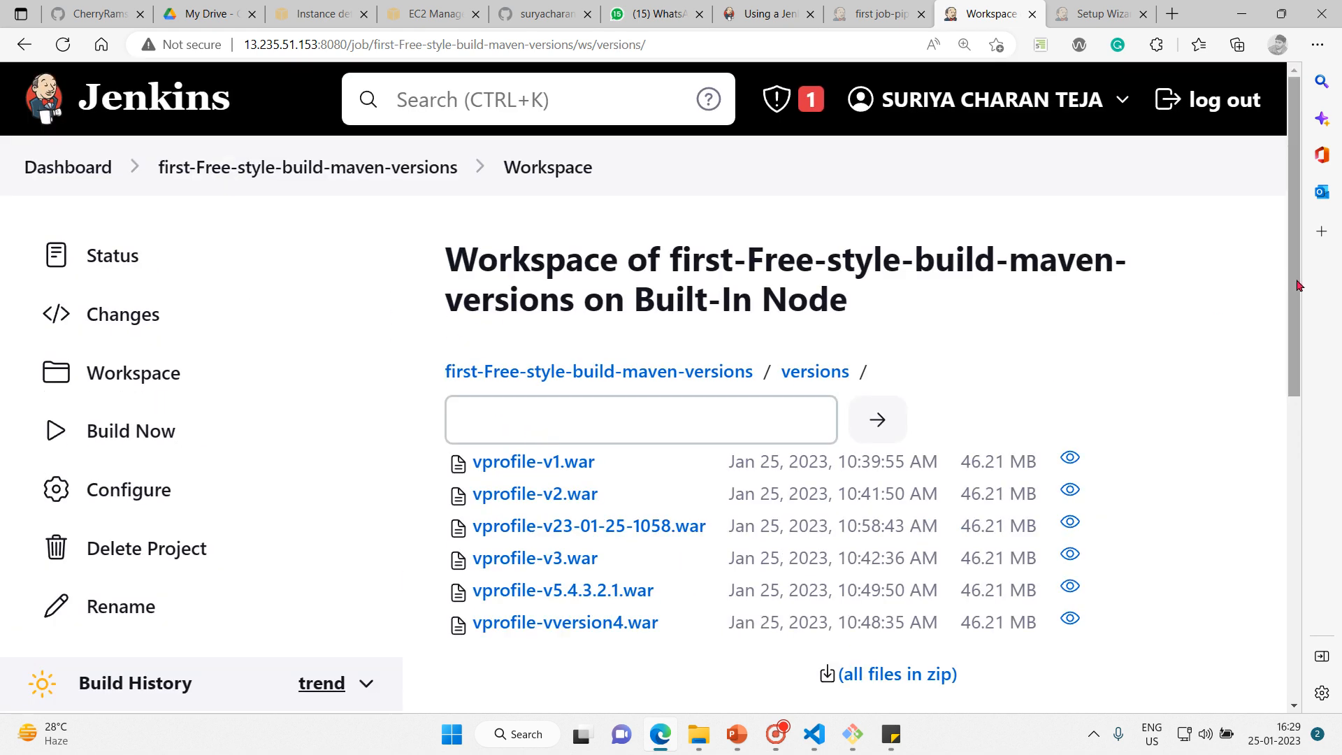
scroll(1299, 286, down, 1)
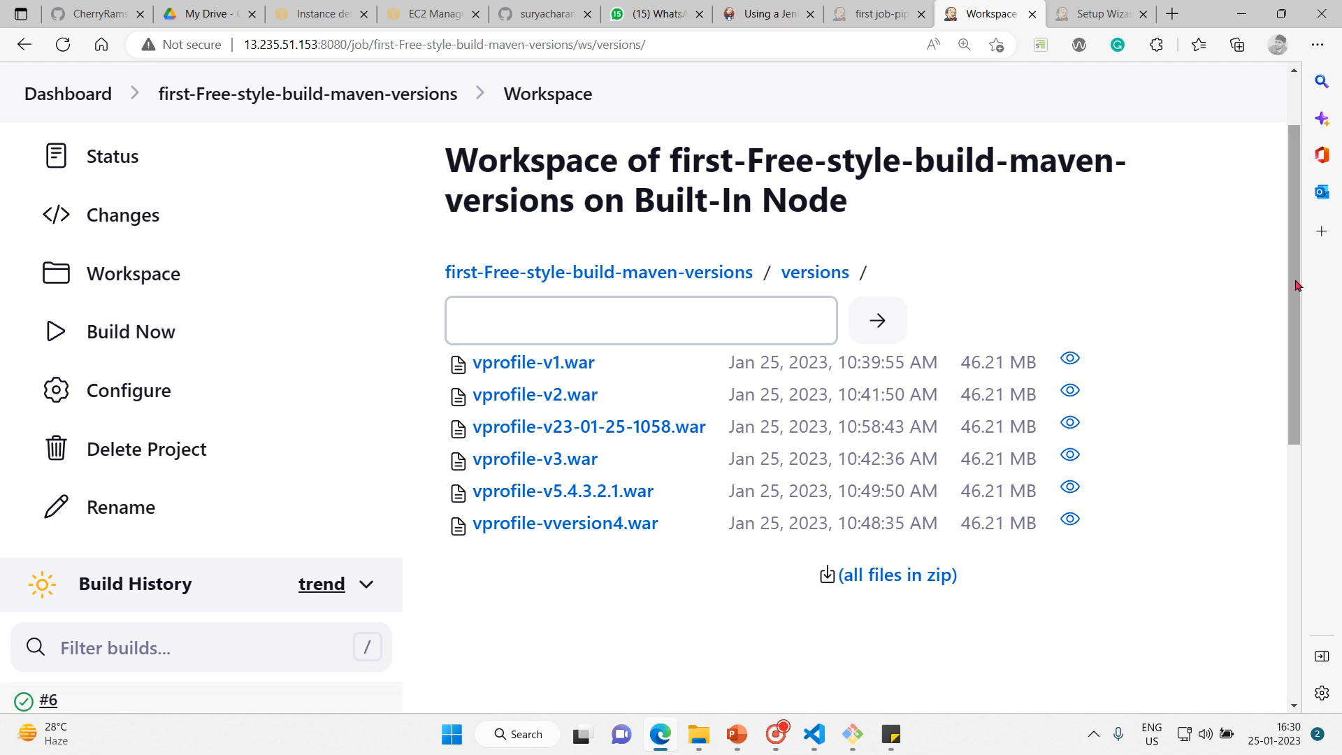
drag(1295, 287, 1270, 333)
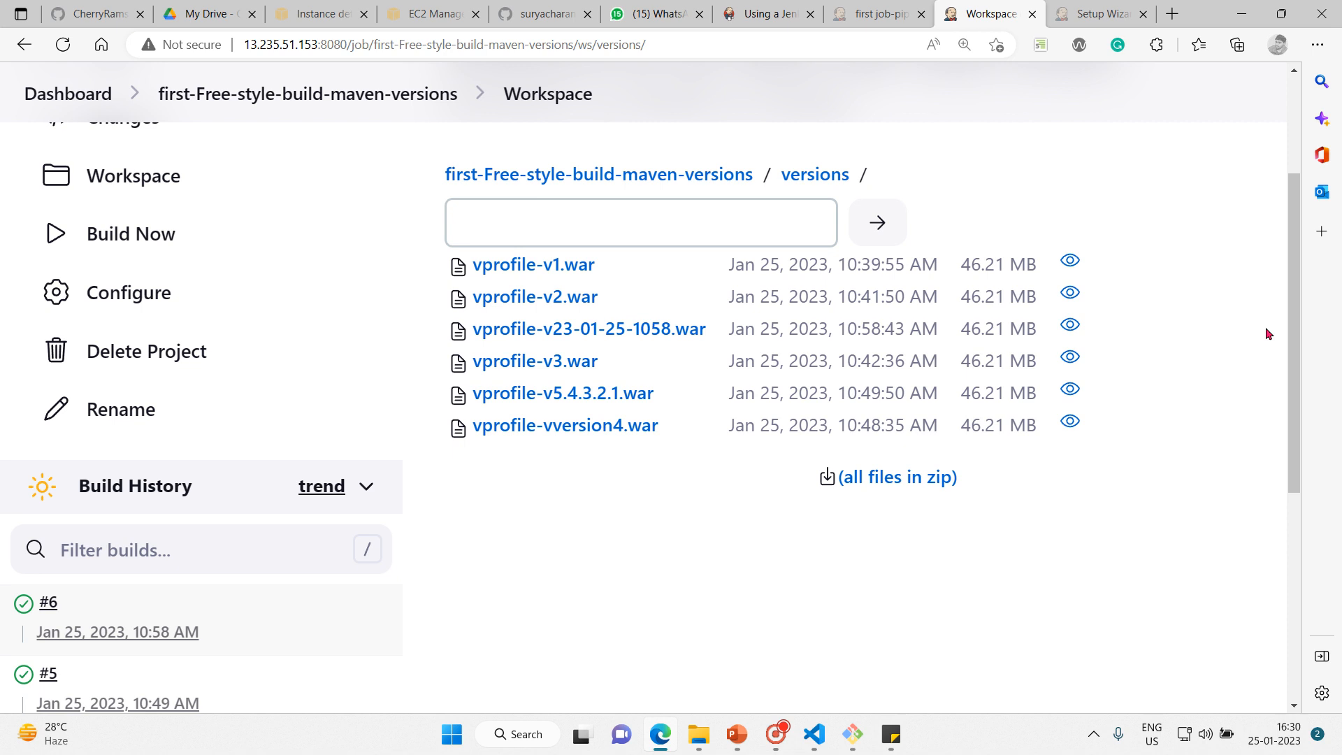
Run the job two more times, reloading the versions folder listing after each build to check its war file.
click(54, 243)
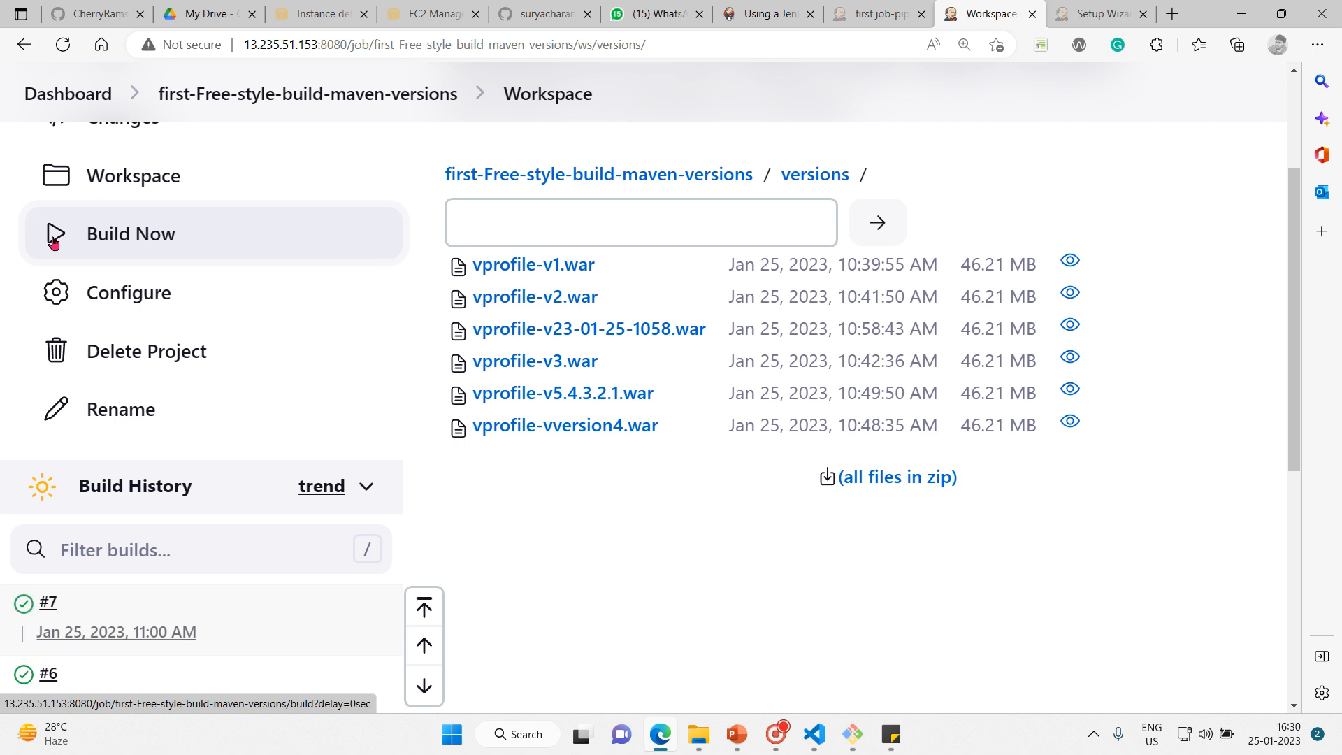
click(60, 52)
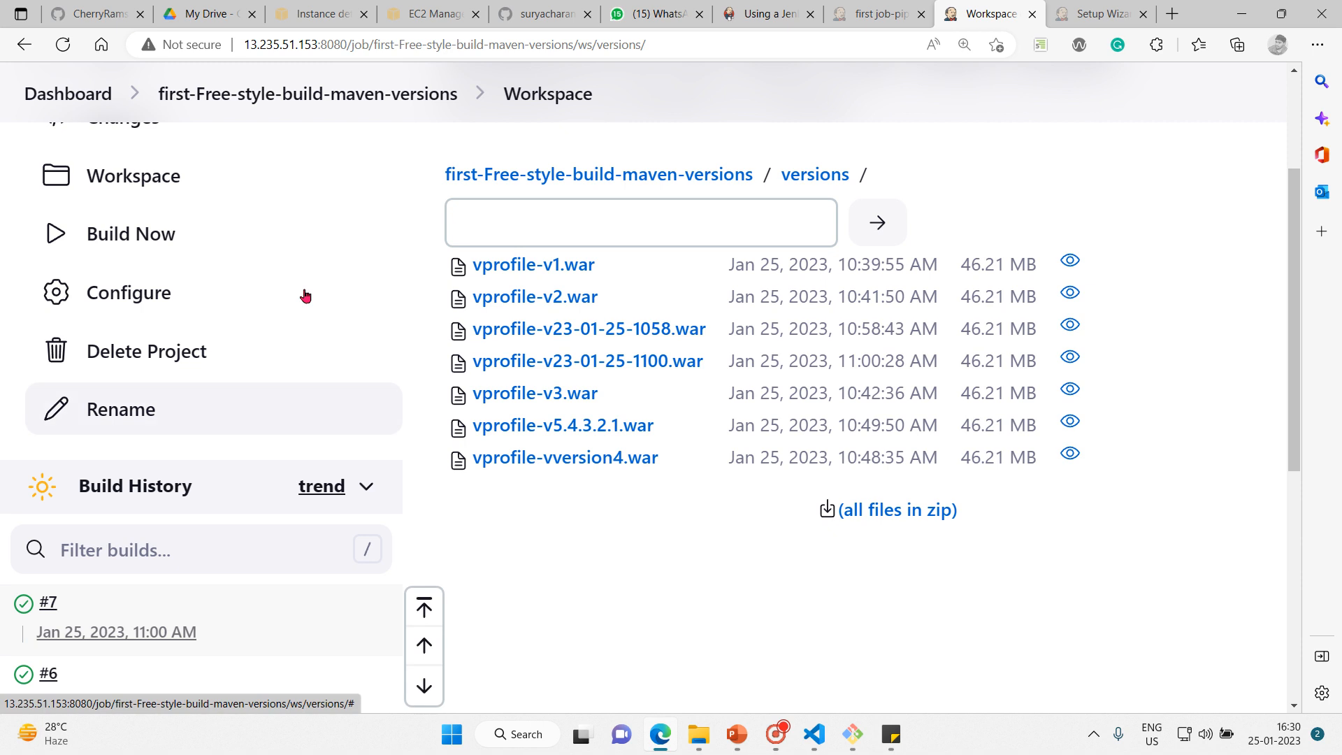
click(63, 48)
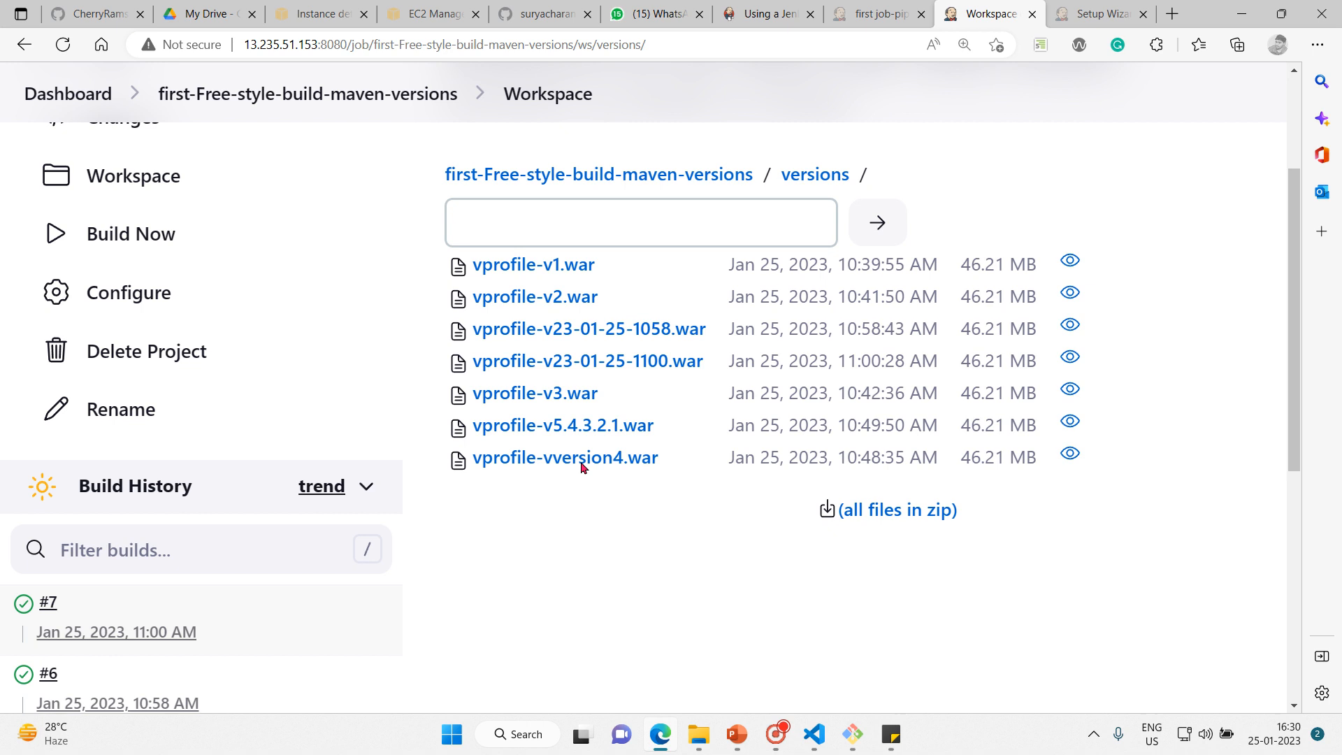
click(133, 243)
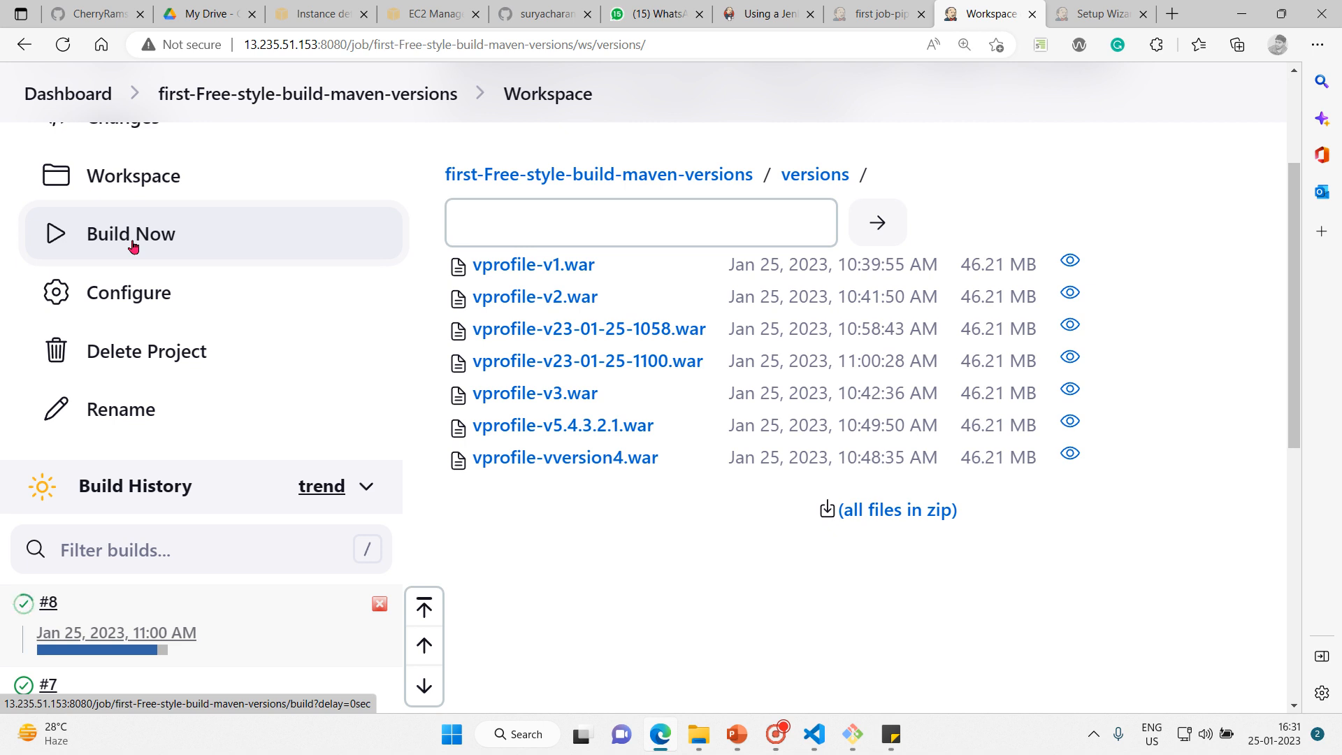
click(63, 46)
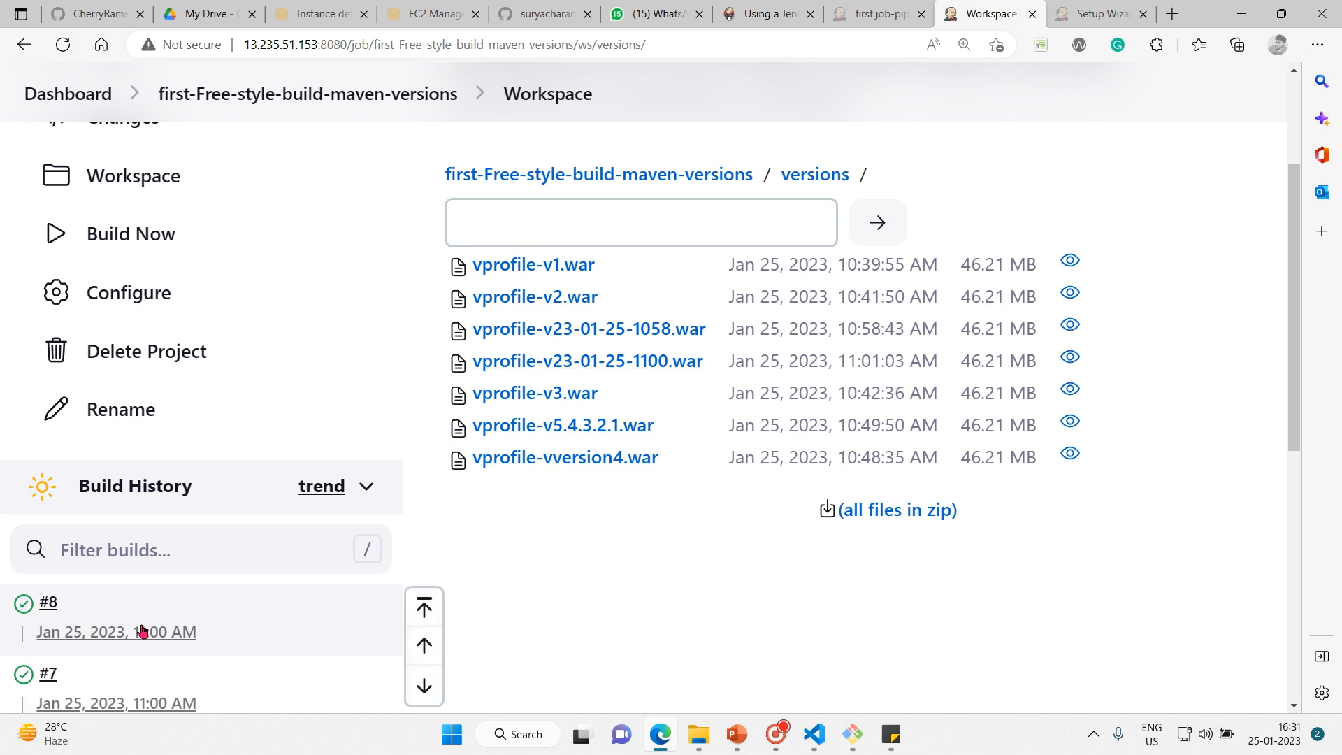
click(63, 54)
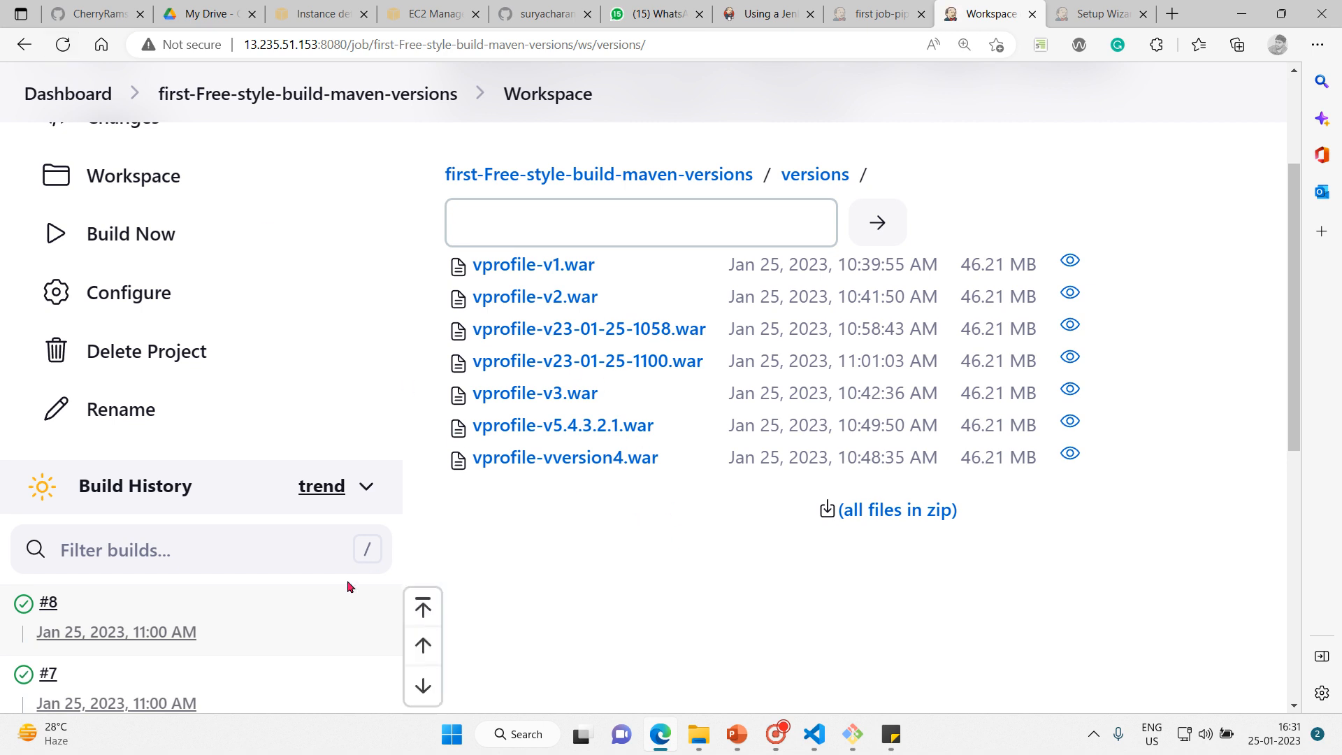
Open build #8's console output and examine the copy command at its end for the timestamped war file name.
click(49, 606)
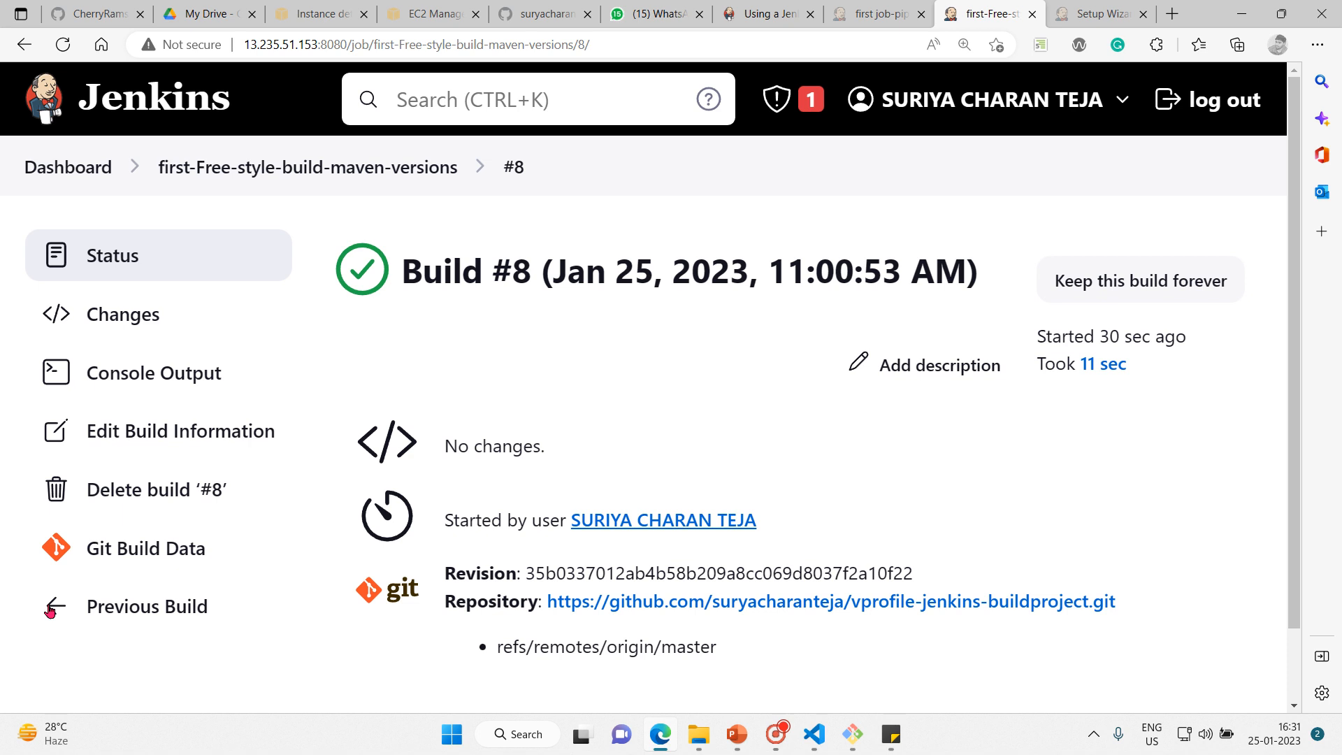
click(204, 374)
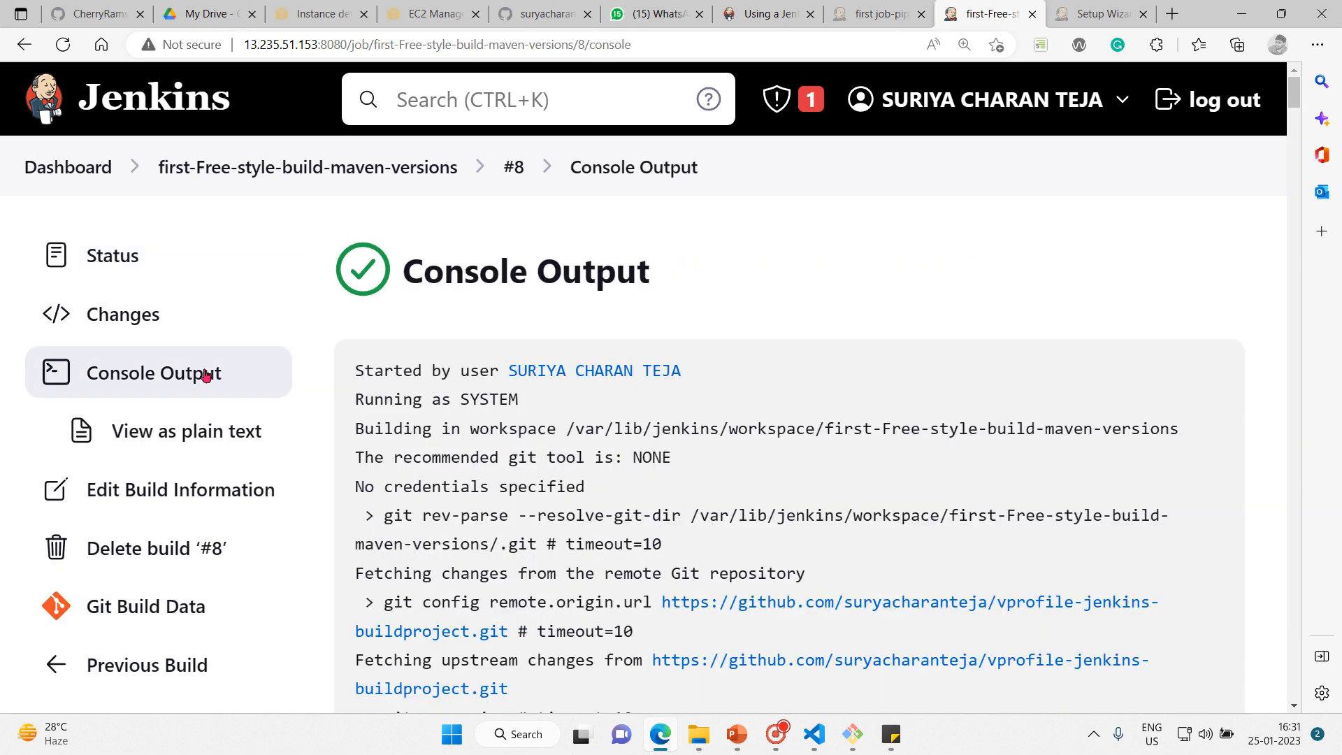
drag(1293, 91, 1317, 732)
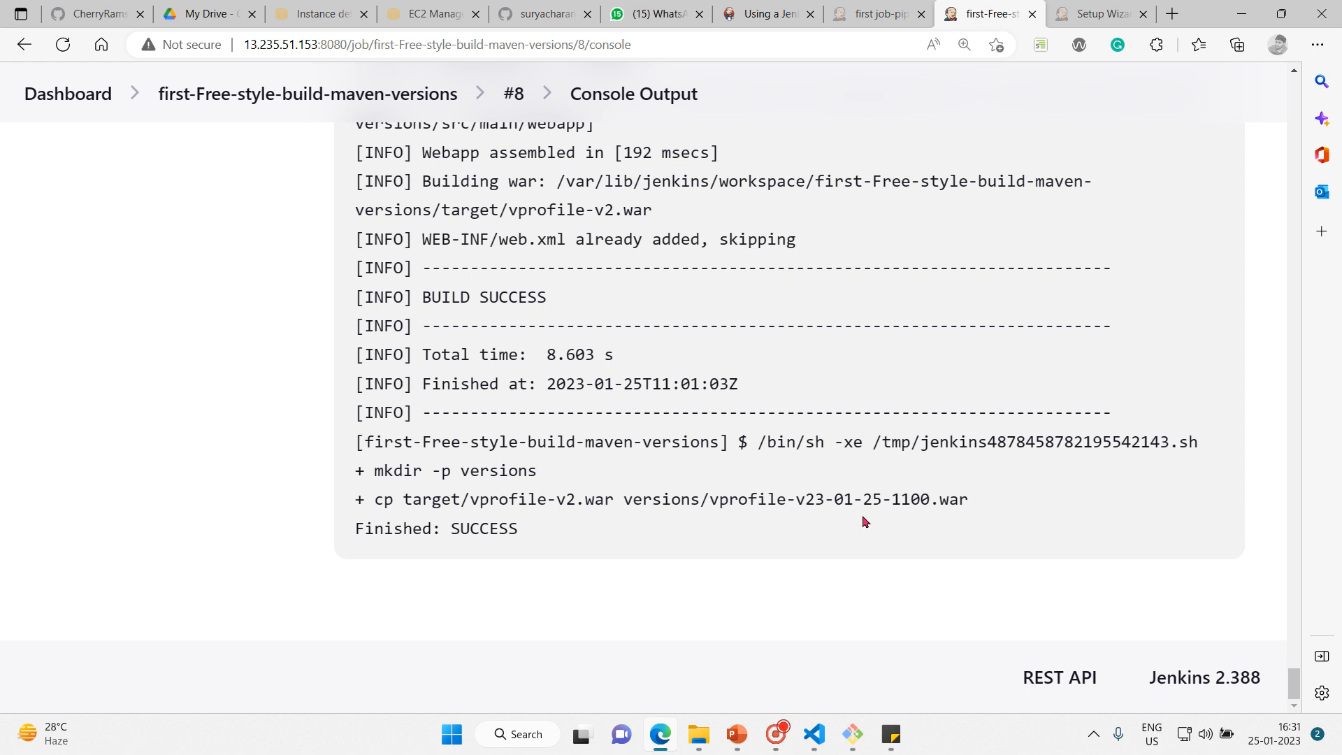
Run another build from the versions folder page of the first-Free-style-build-maven-versions workspace and reload the war file listing.
click(84, 100)
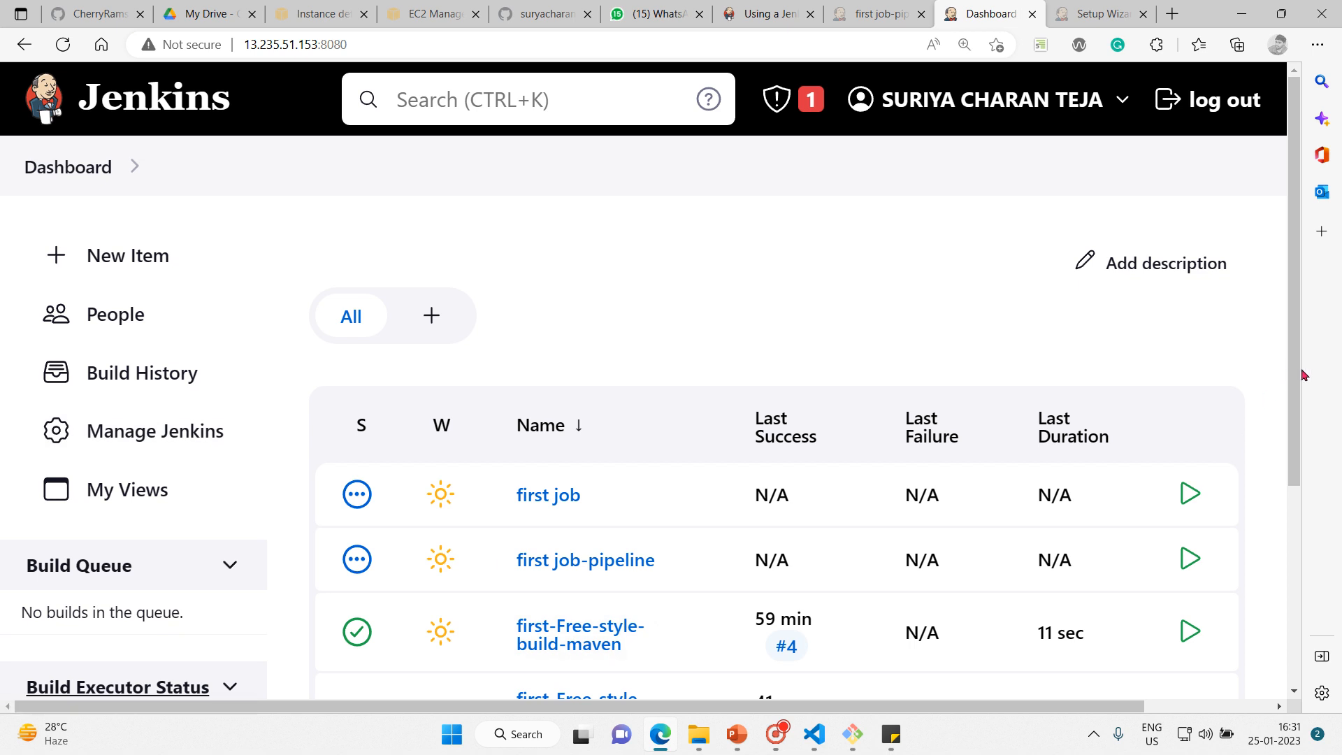
scroll(1303, 375, down, 2)
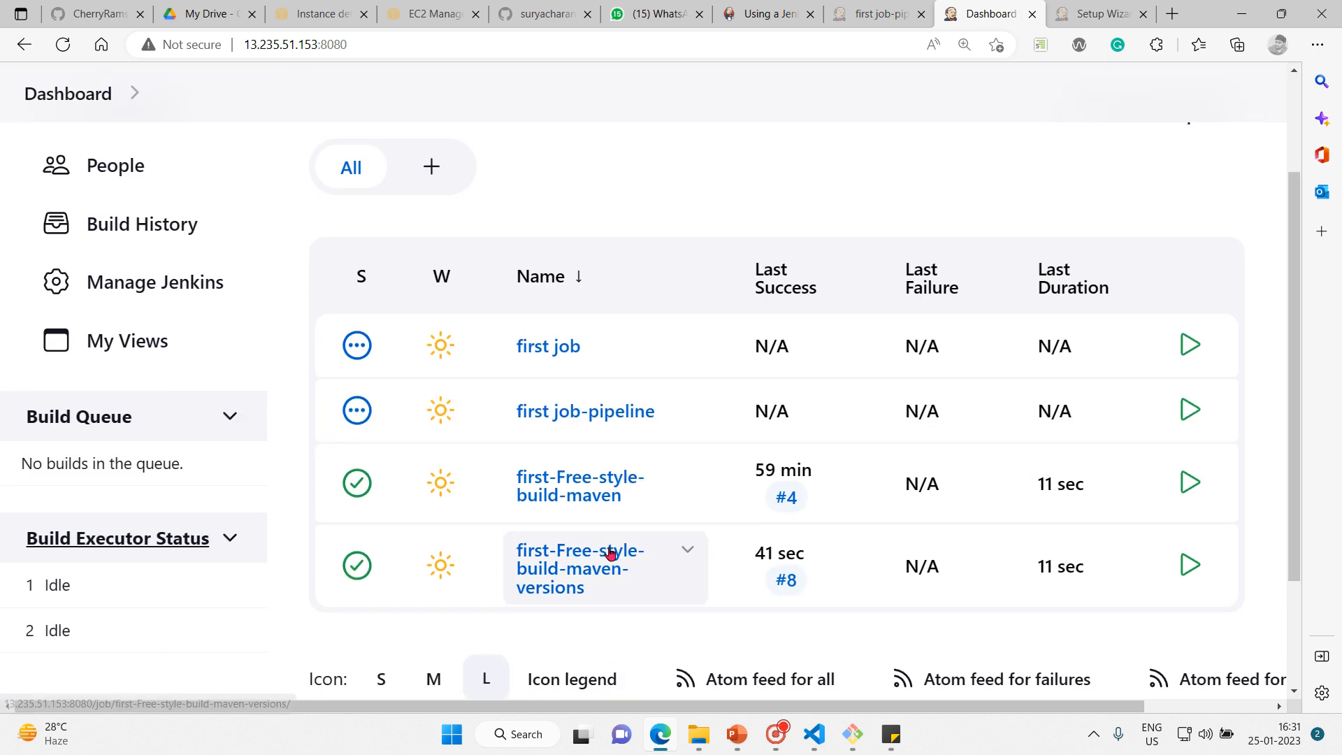
click(611, 553)
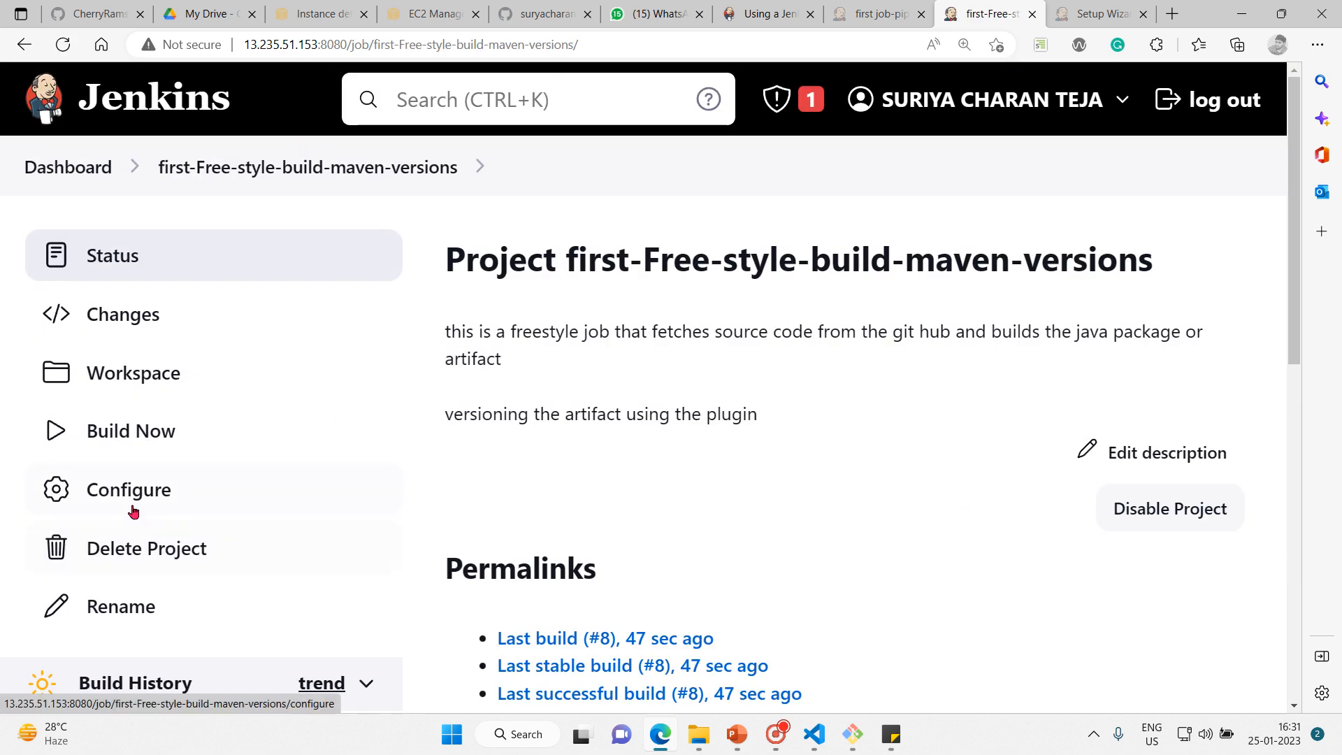
click(136, 386)
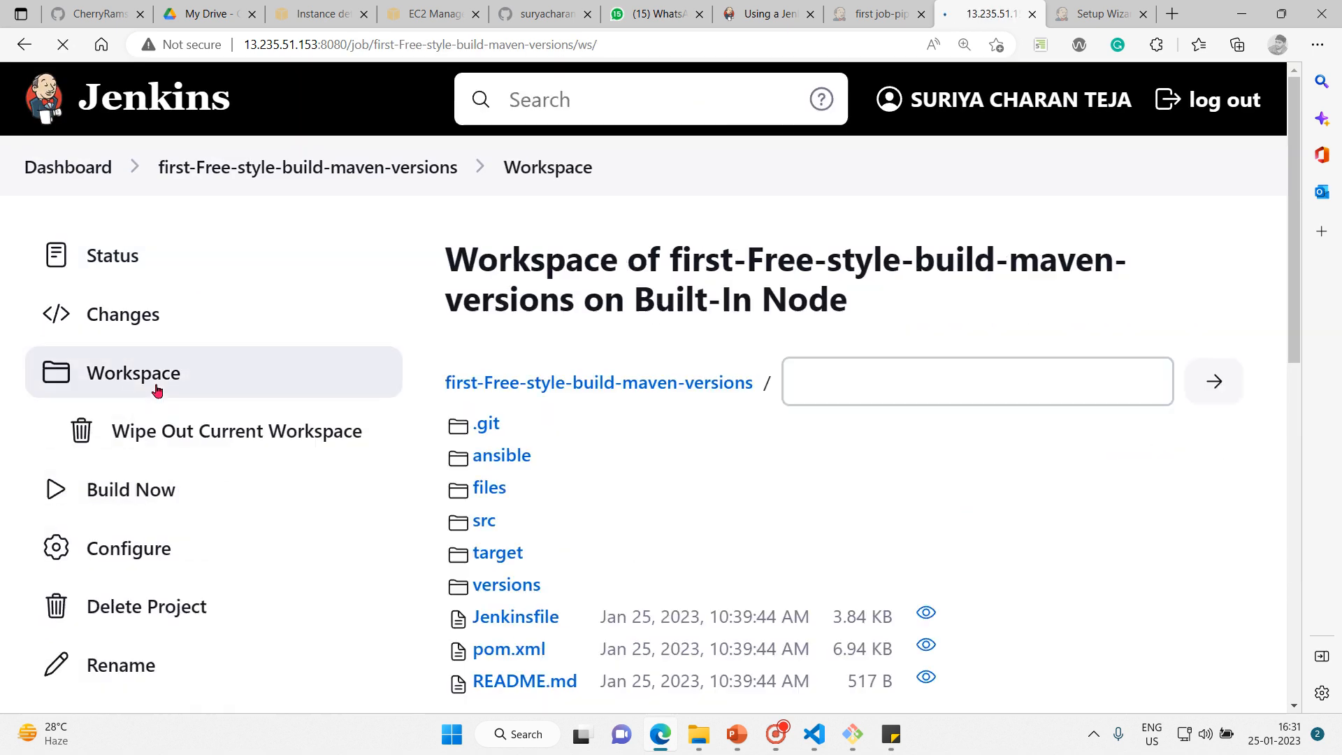
click(526, 587)
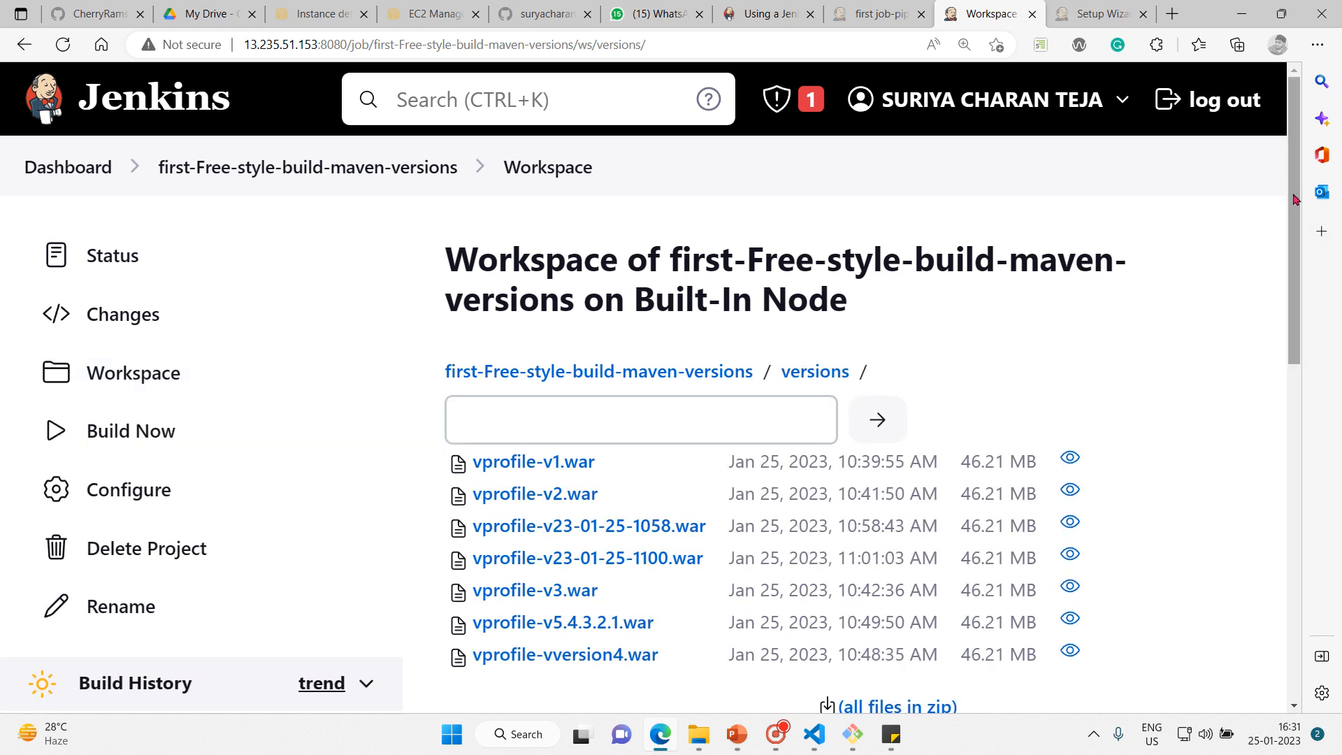
drag(1293, 199, 1293, 274)
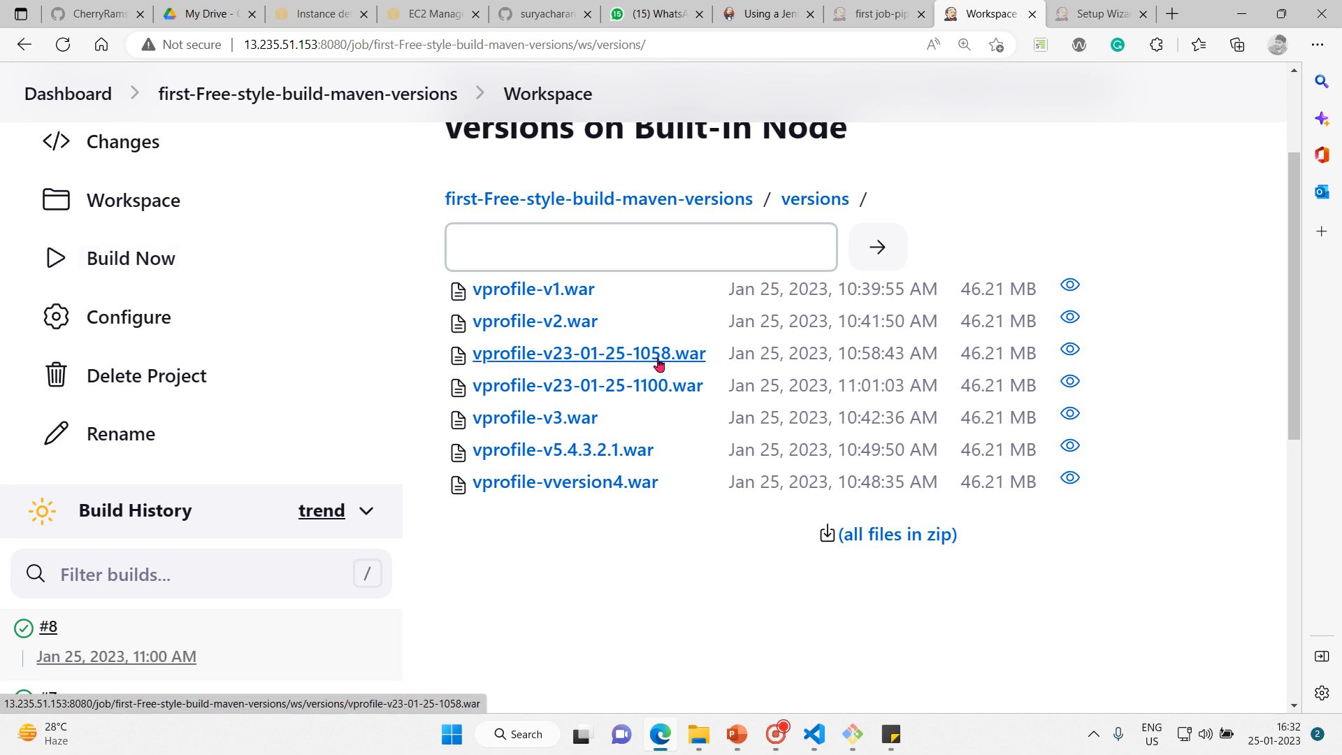
click(55, 273)
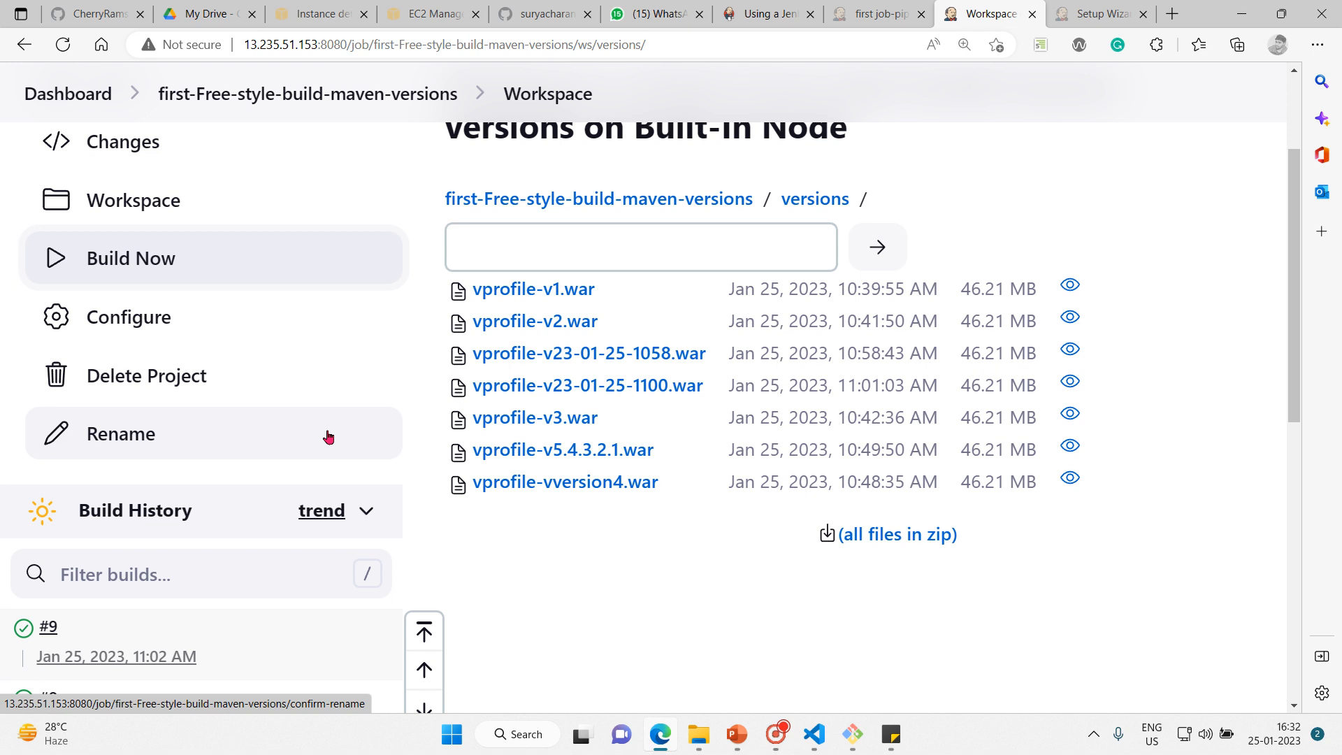
click(63, 46)
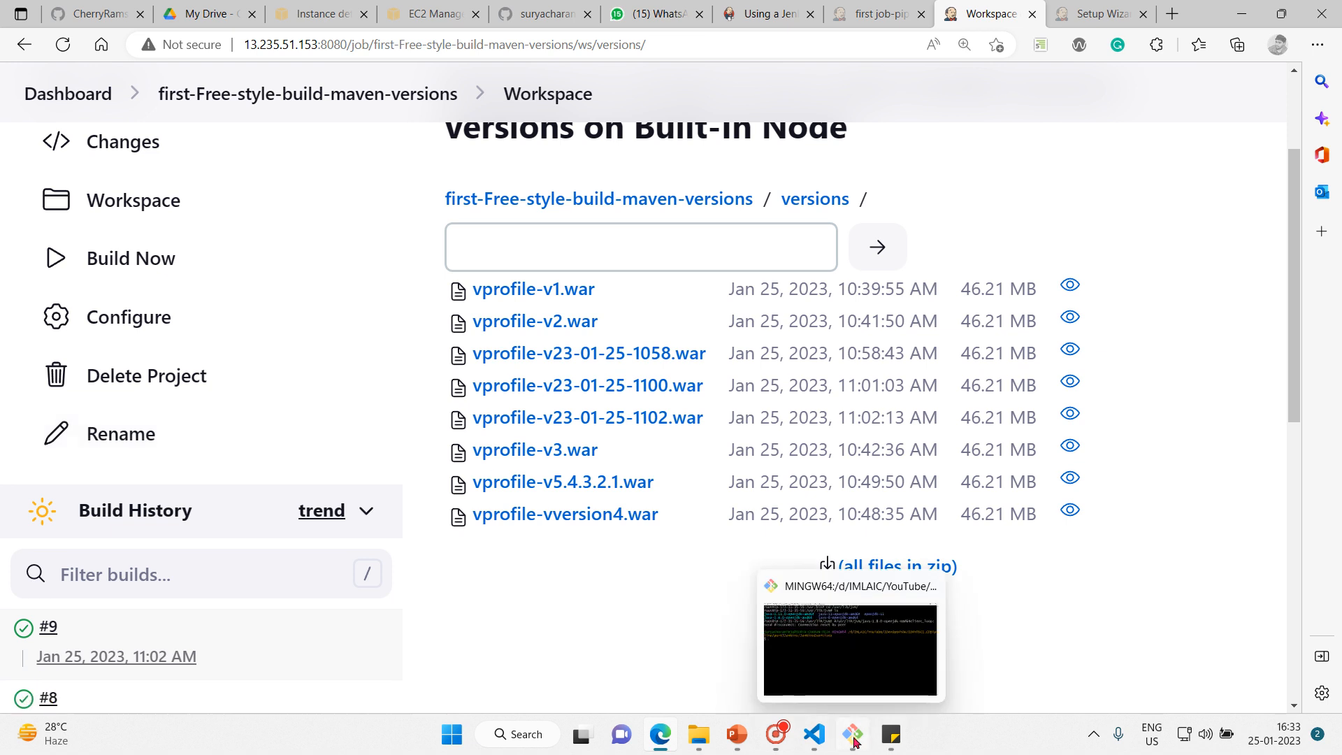
Switch to the Sticky Notes checklist and strike through the "versioning using plugin" line.
mouse_move(898, 738)
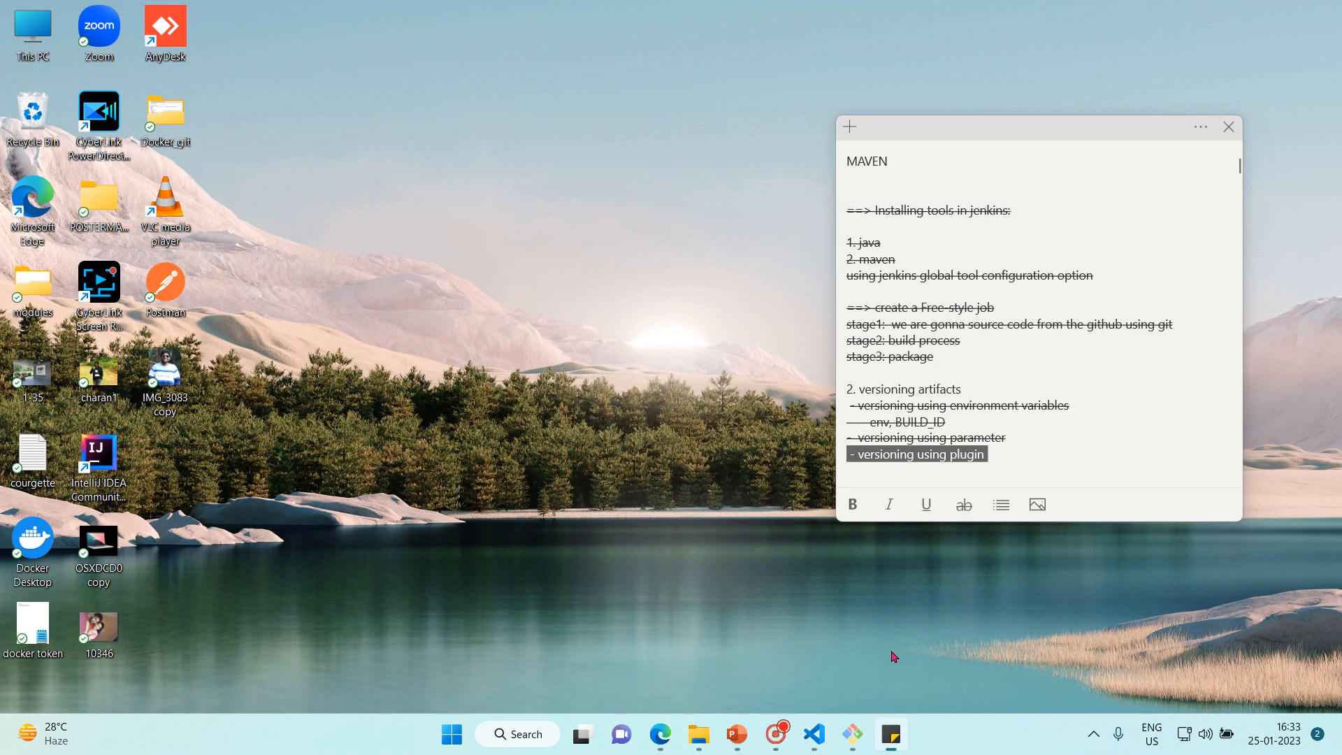
click(891, 649)
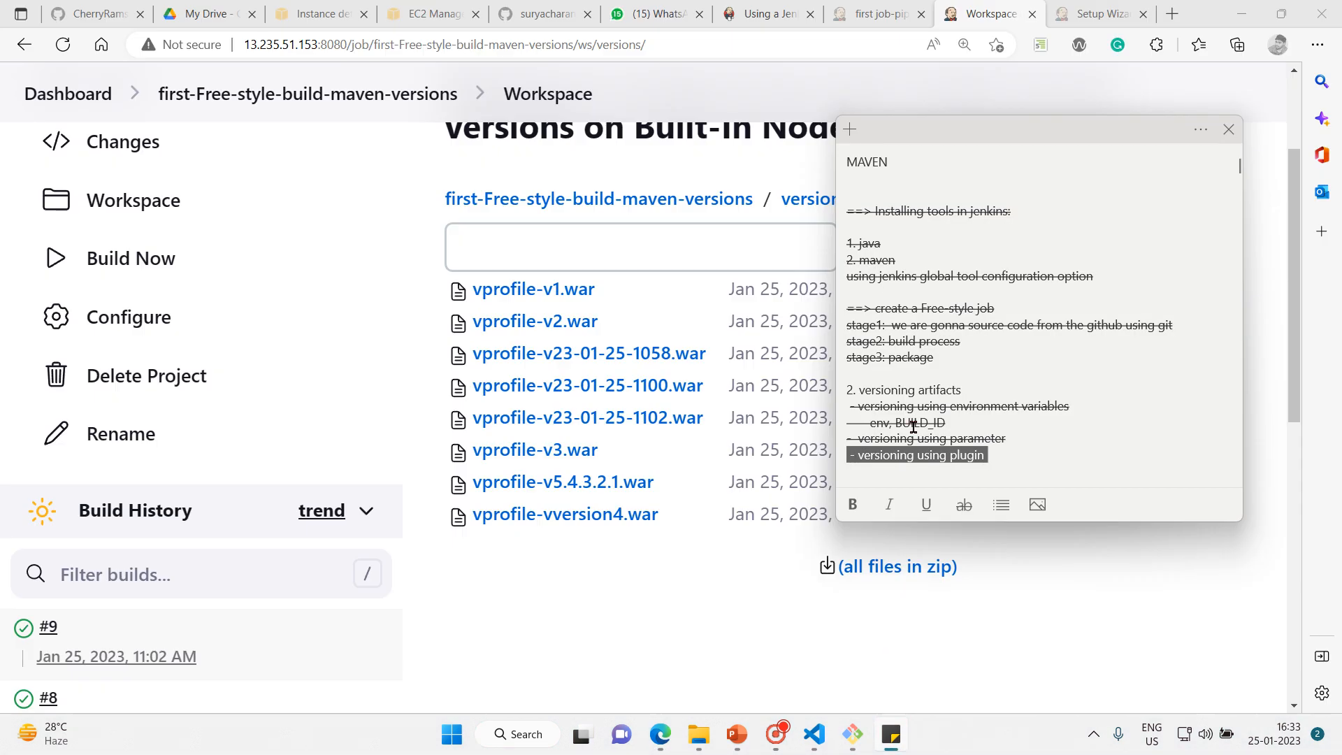
key(Up)
key(Down)
key(shift+Down)
click(963, 506)
Return to the Jenkins dashboard and review the build history of all jobs down to the oldest builds.
click(77, 95)
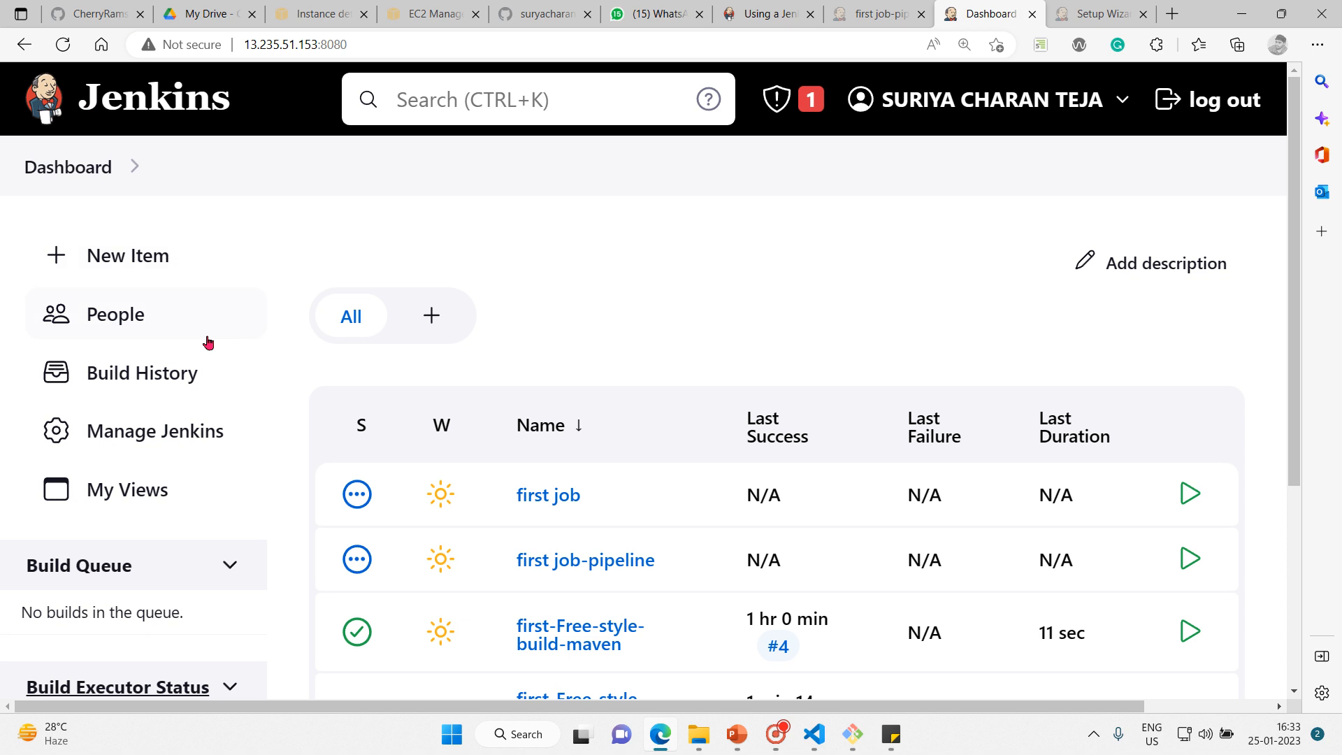
click(175, 384)
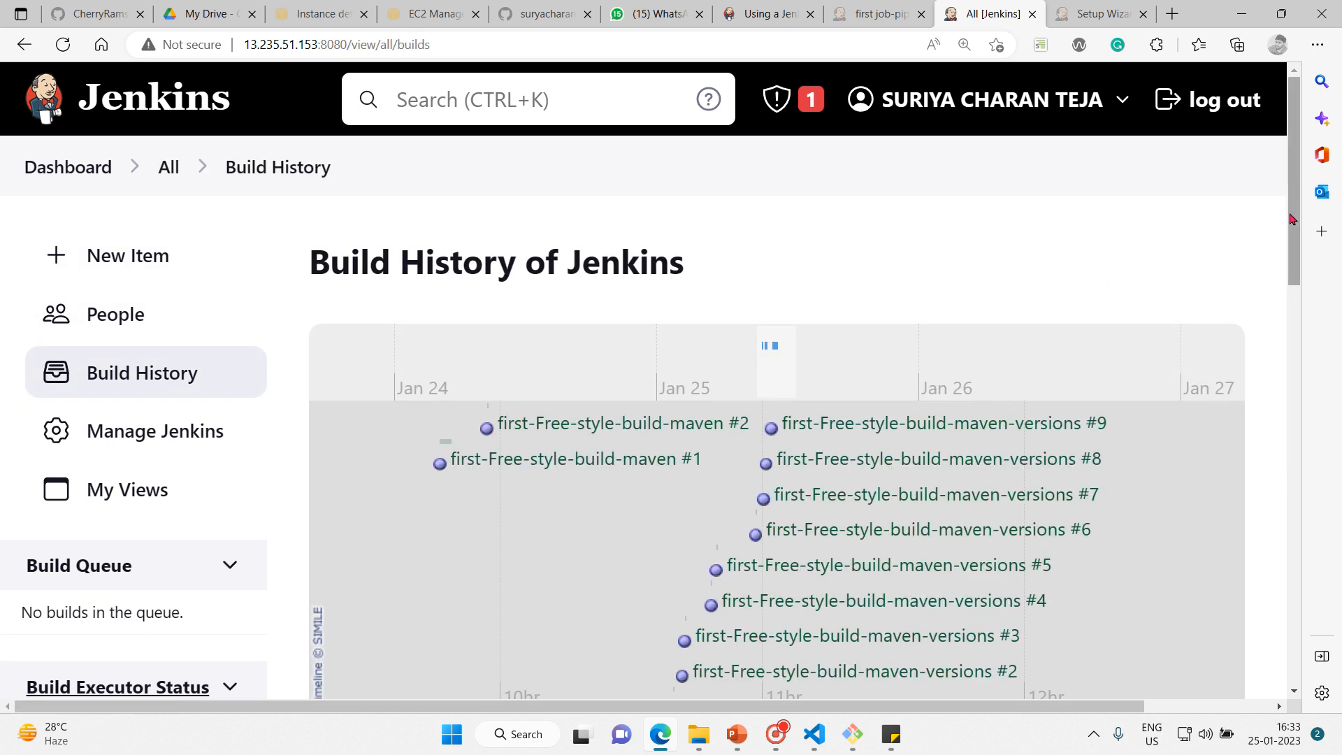
drag(1294, 219, 1320, 573)
Switch to the running PowerPoint slide show with the "Versioning the artifact exercise" slide.
mouse_move(736, 734)
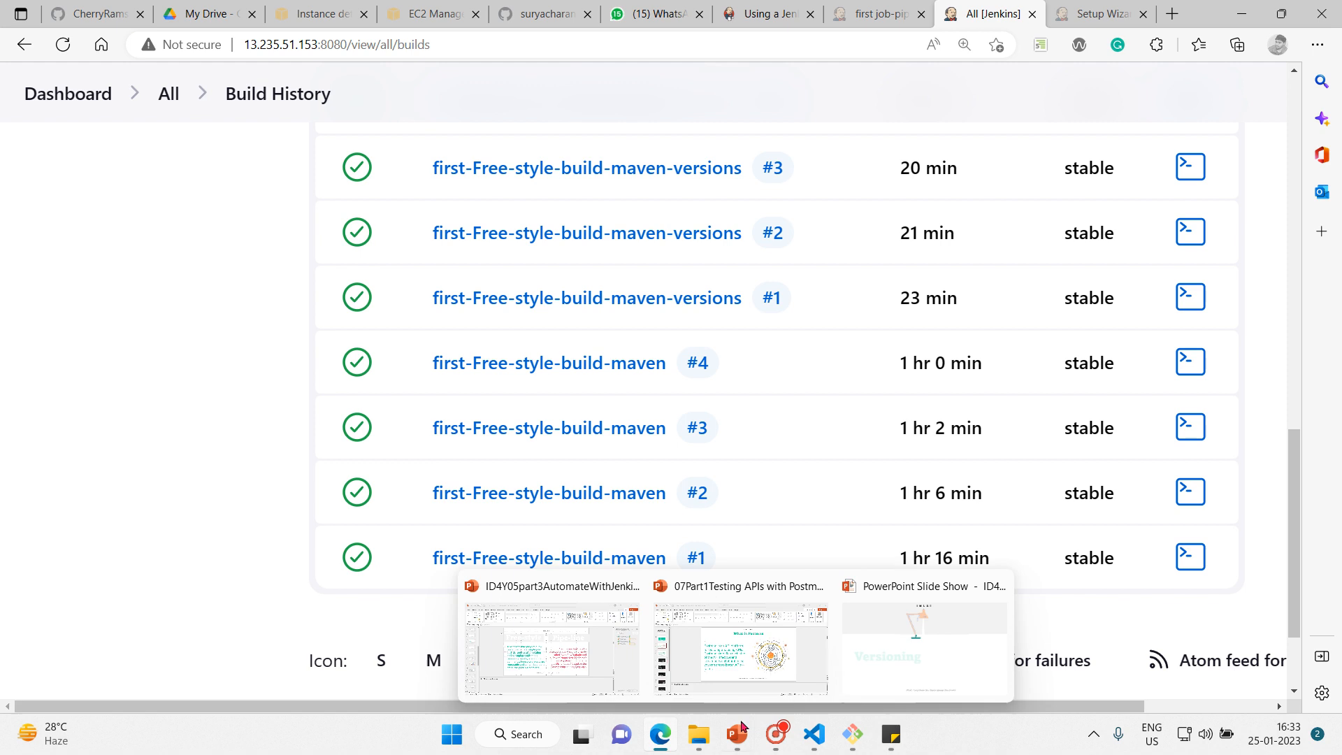
click(896, 678)
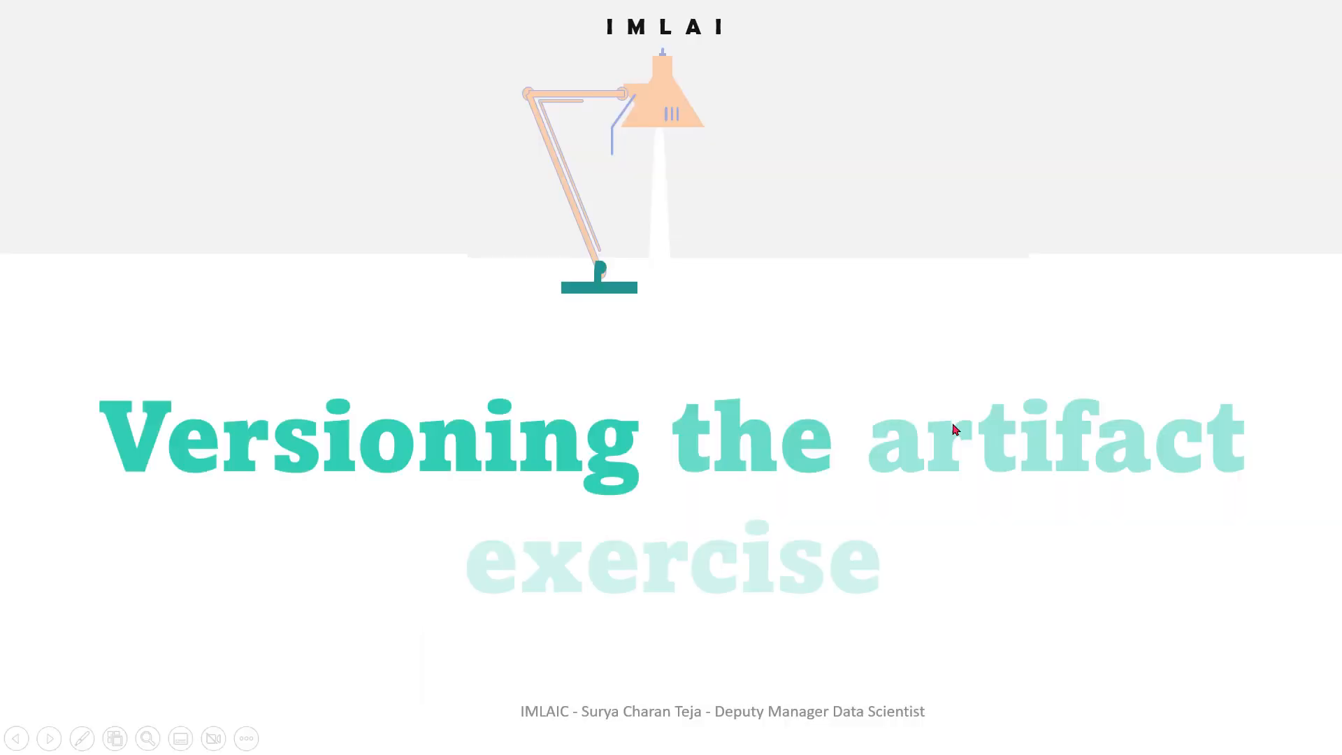